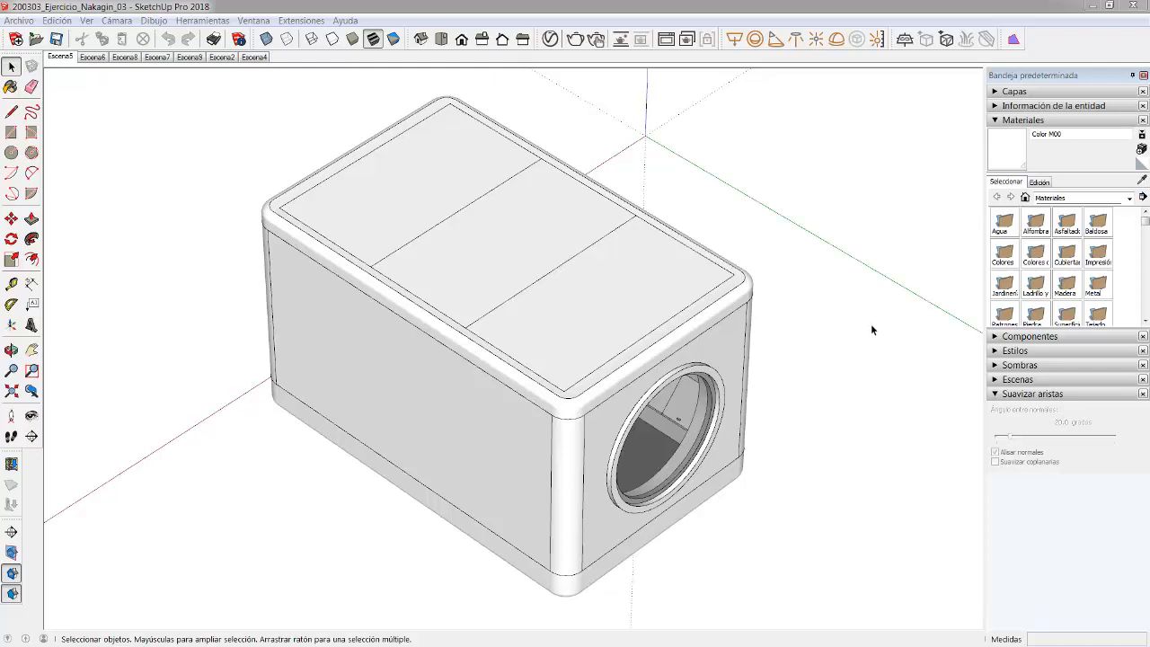
- Preview scenes Escena6, Escena8 and Escena7, ending on Escena9's view toward the round window
left_click(92, 56)
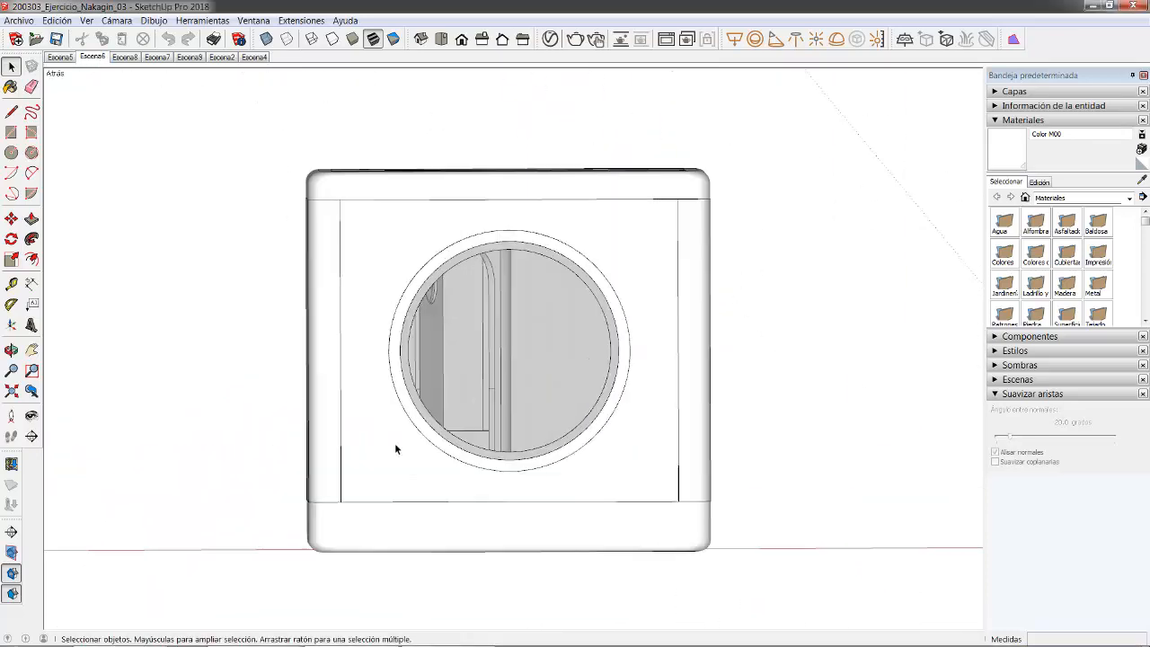
left_click(125, 56)
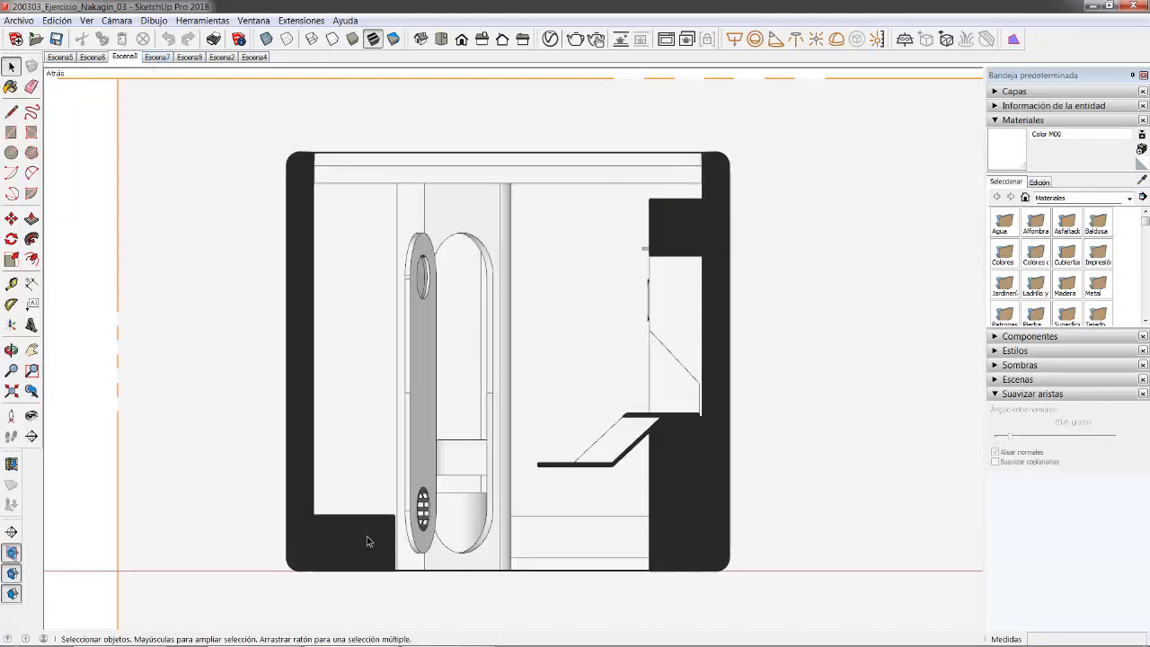
left_click(159, 57)
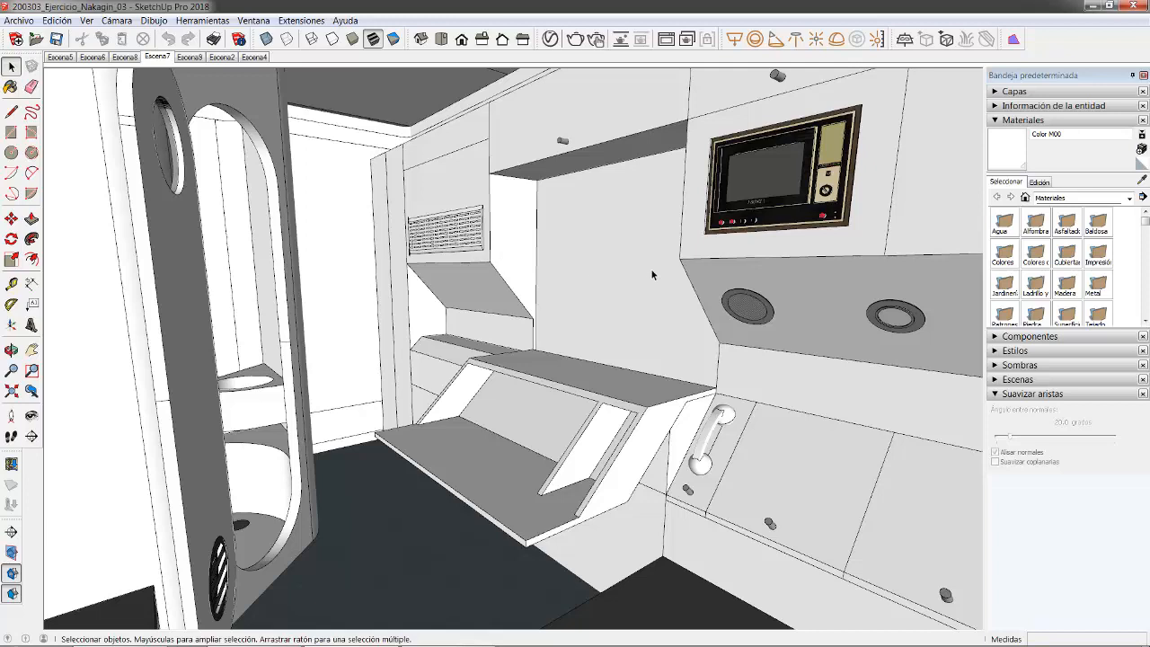
mouse_move(857, 643)
left_click(189, 56)
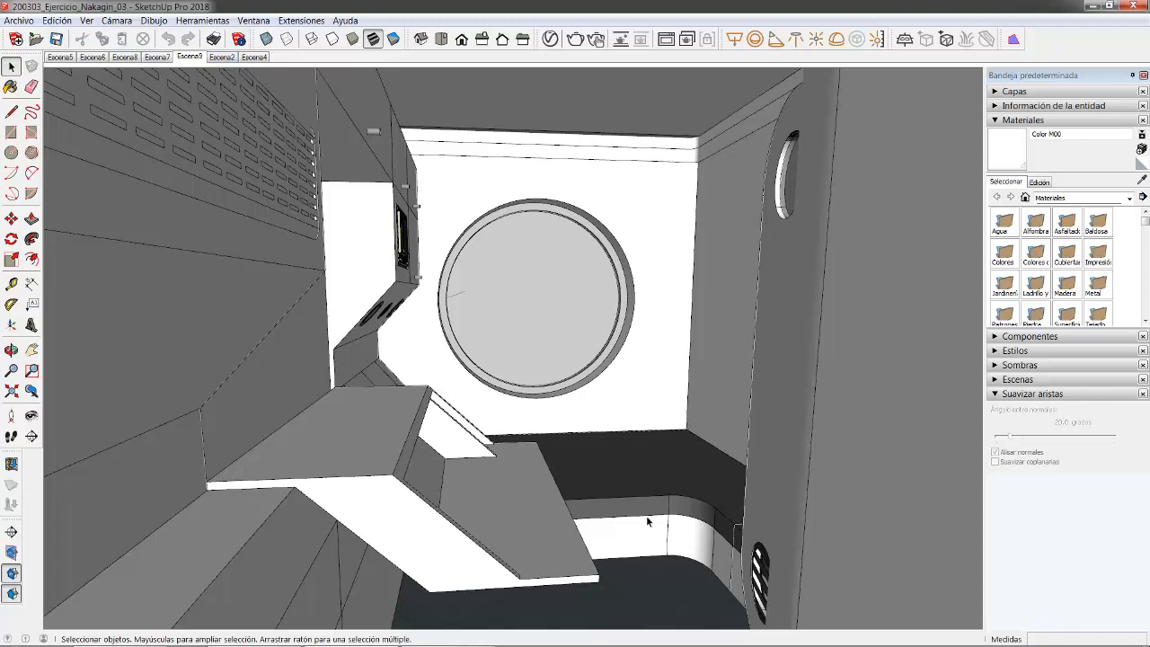
- Check the project folder, then bring the SketchUp model window back to the front
left_click(1089, 7)
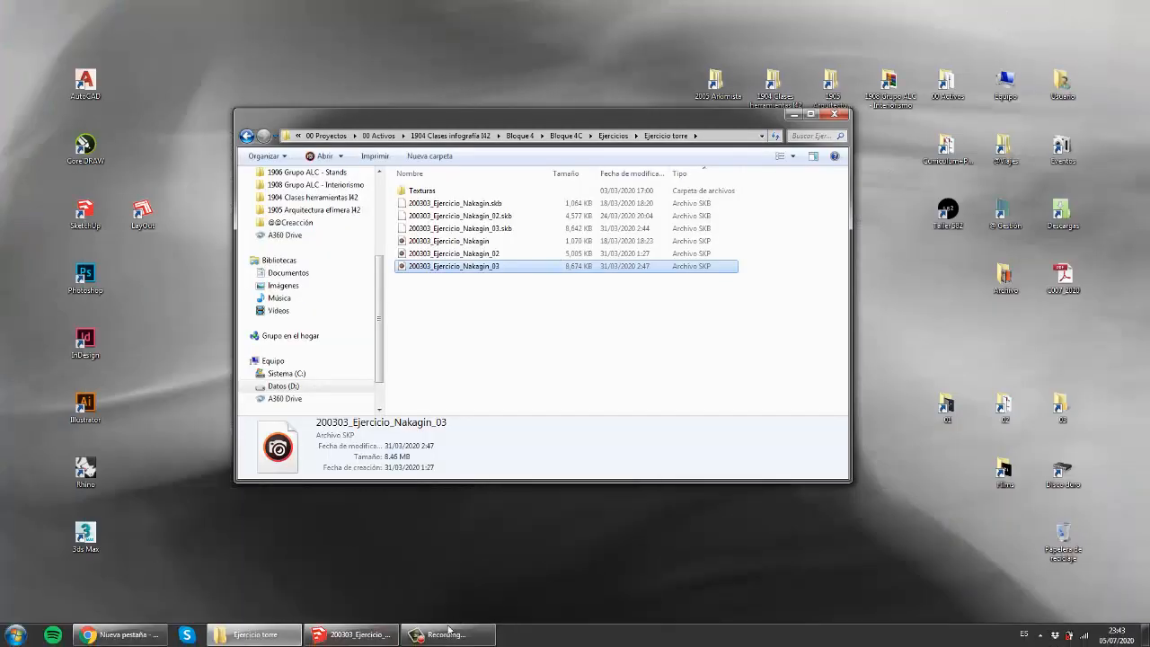
left_click(368, 640)
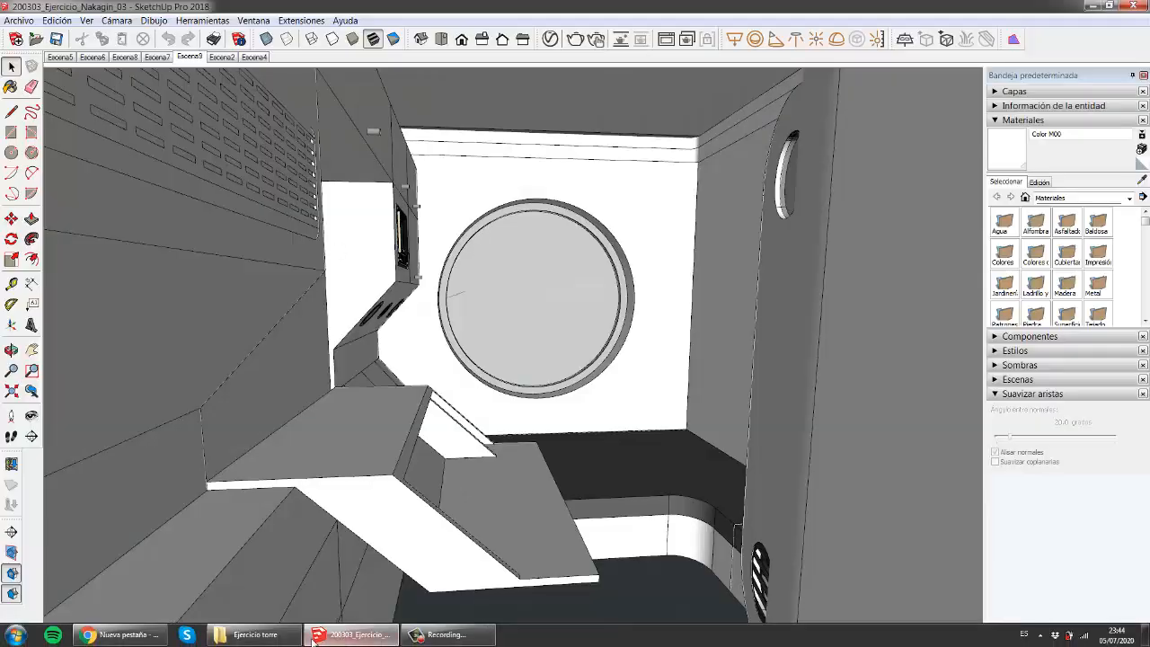
left_click(295, 632)
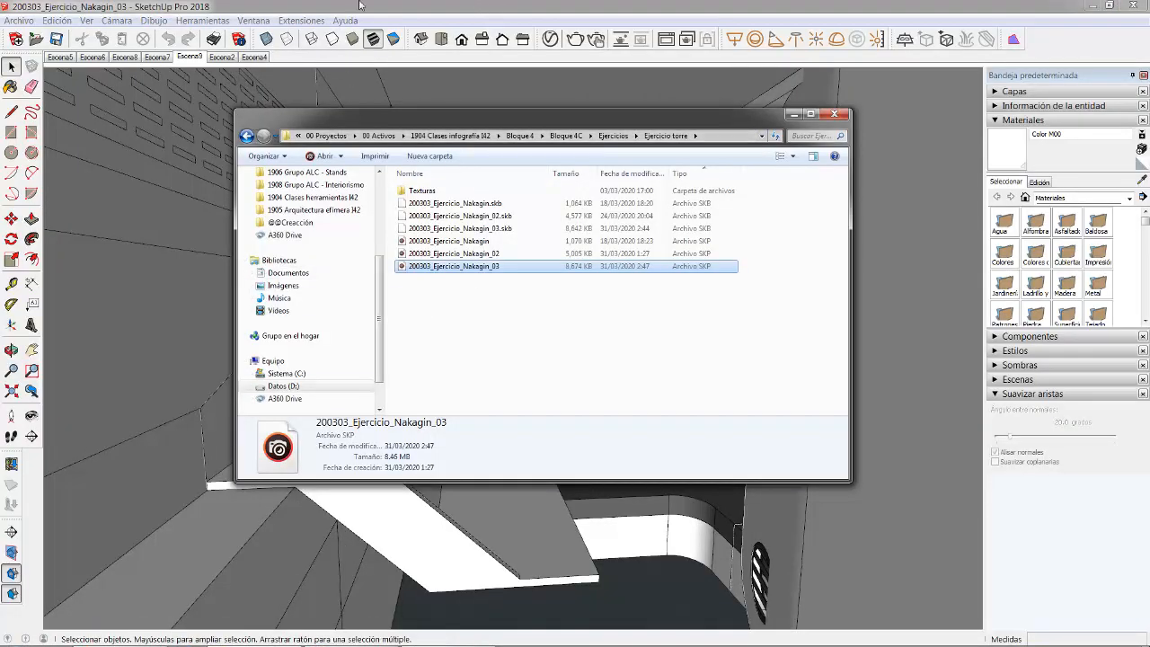
left_click(359, 5)
- Save a copy as 200303_Ejercicio_Nakagin_03_Layout via Guardar como and minimize SketchUp
left_click(18, 20)
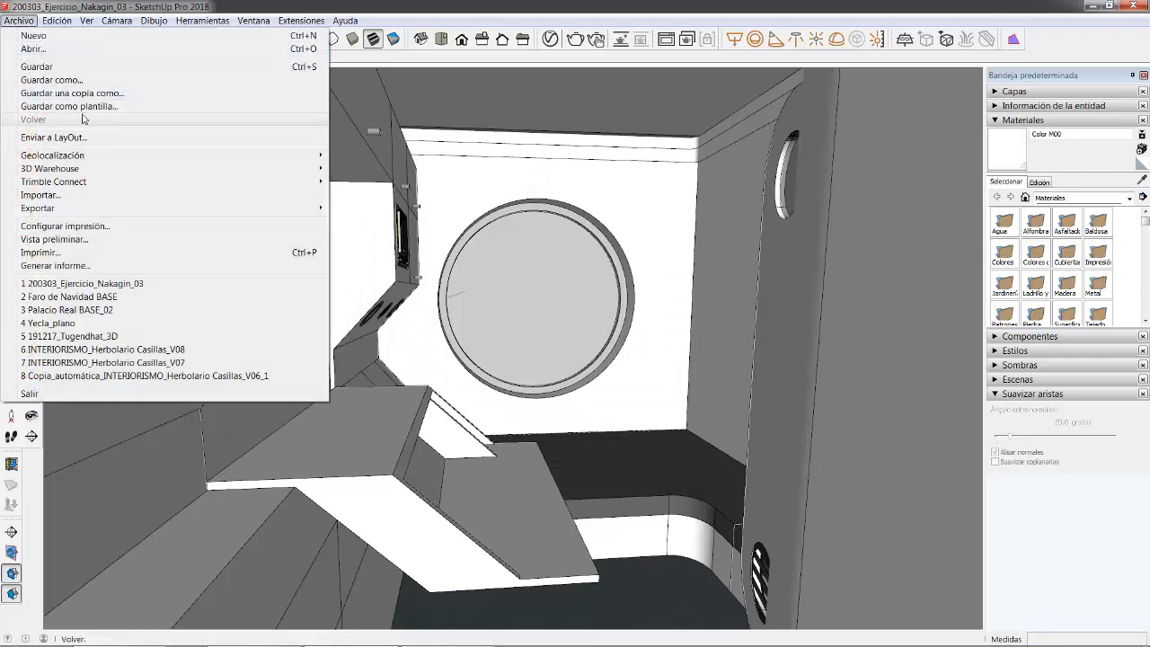
left_click(47, 80)
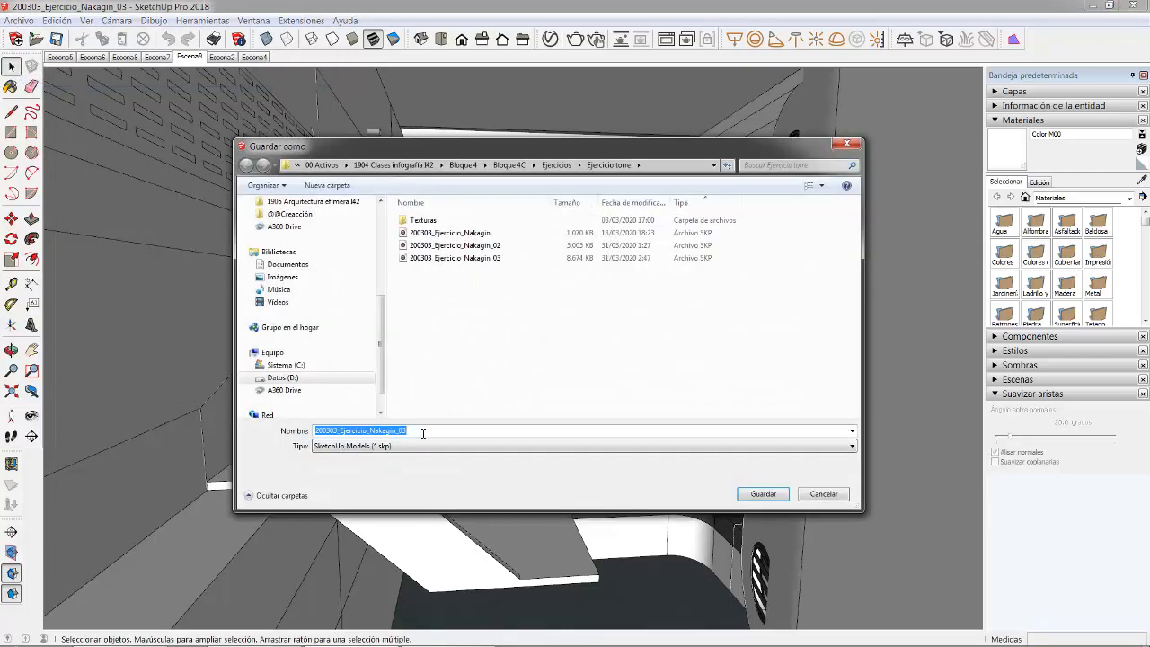
left_click(423, 433)
type("_La")
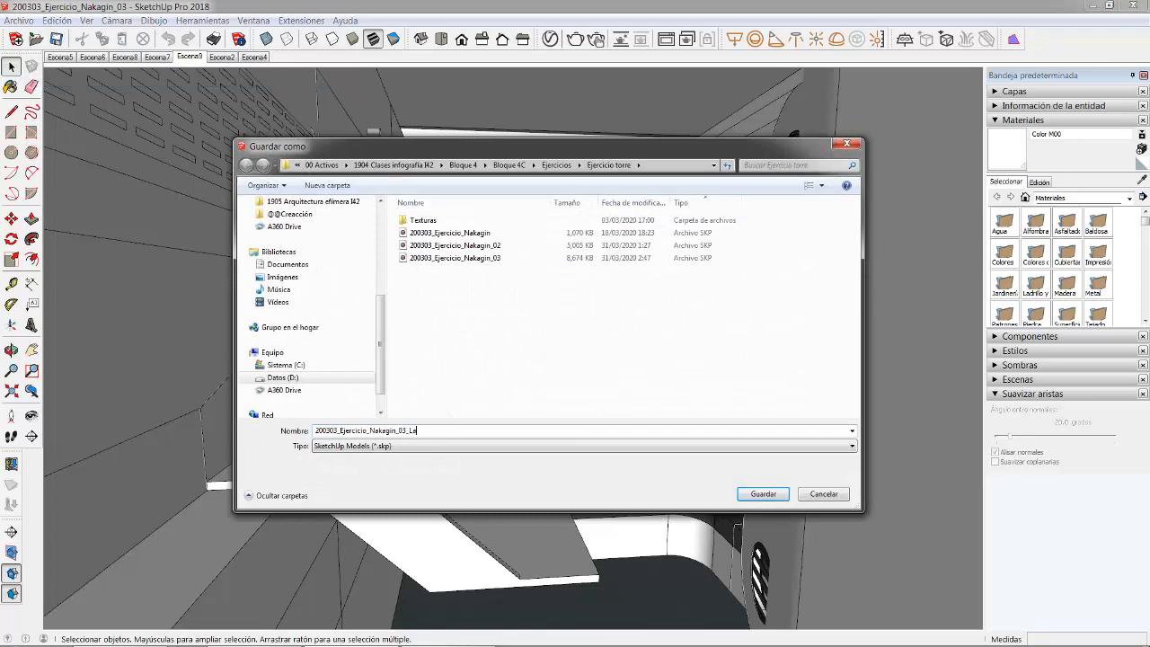
type("yout")
key("Return")
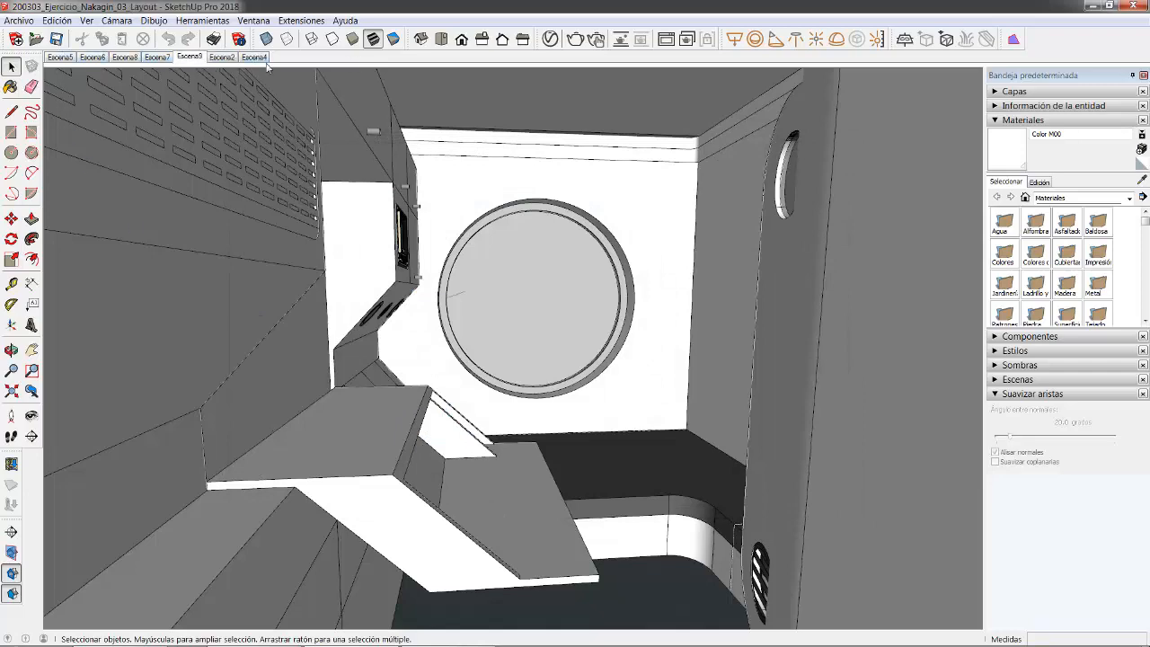
left_click(1091, 6)
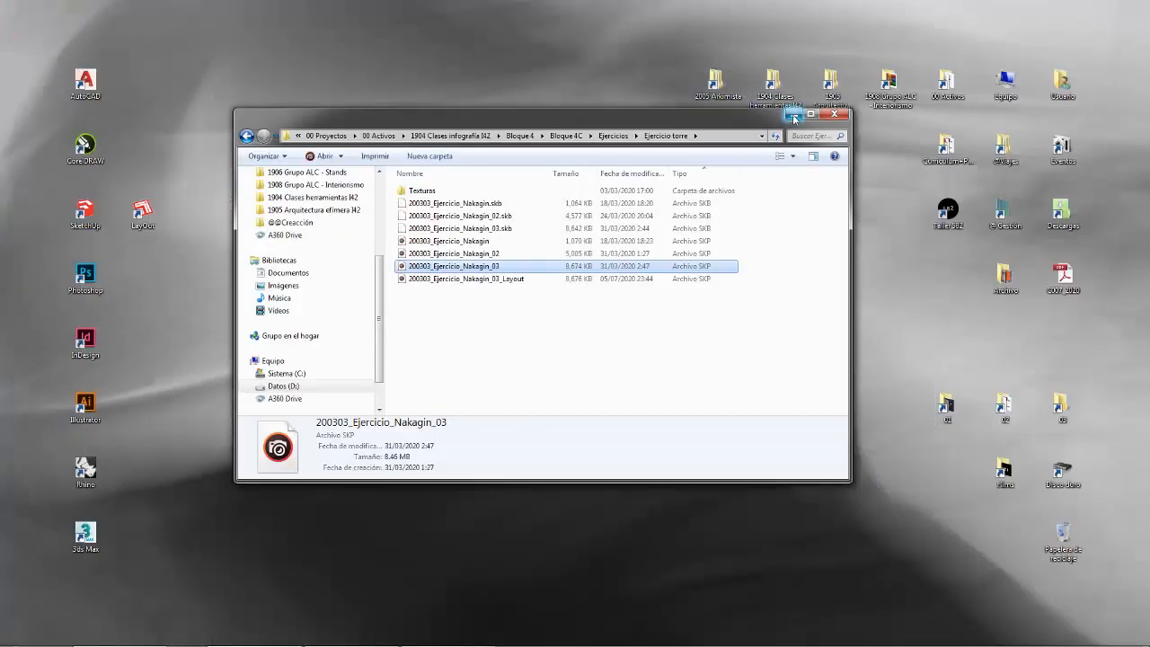
- Minimize the file browser, dismiss the Start menu, and launch LayOut from its desktop shortcut
left_click(794, 114)
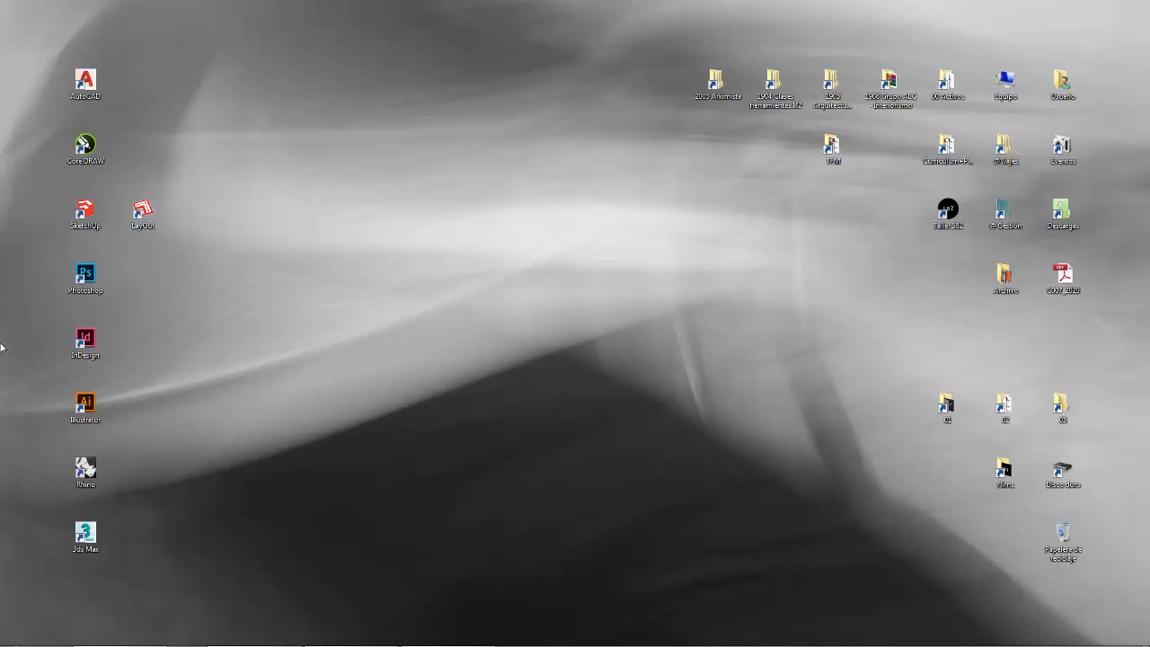
left_click(16, 634)
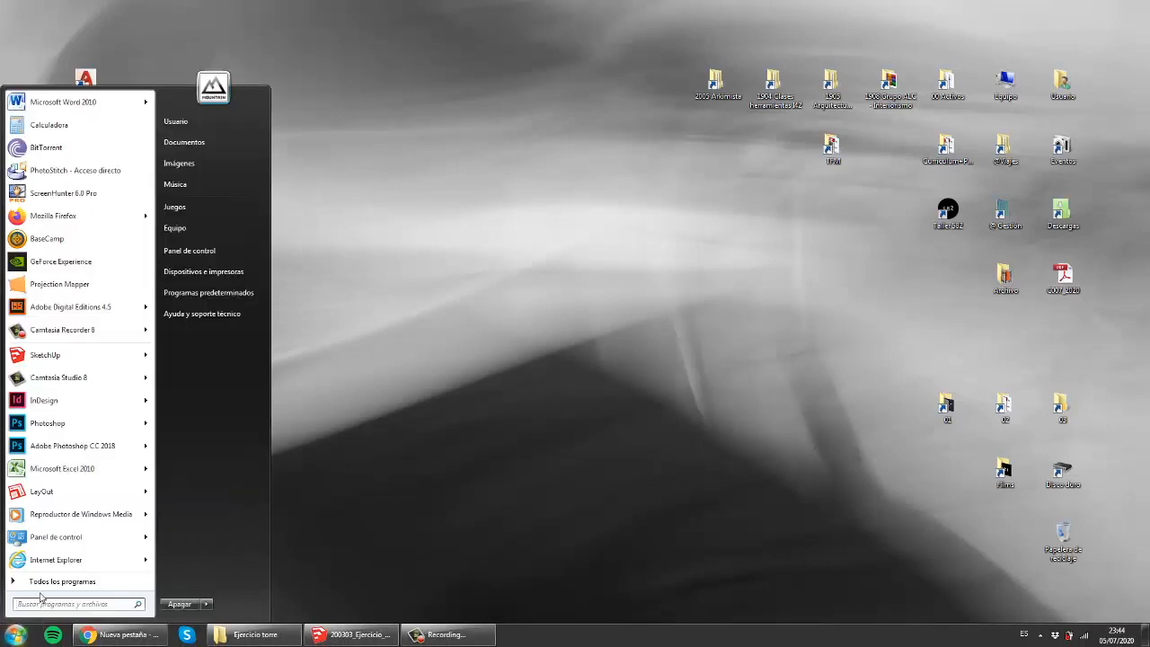
left_click(395, 476)
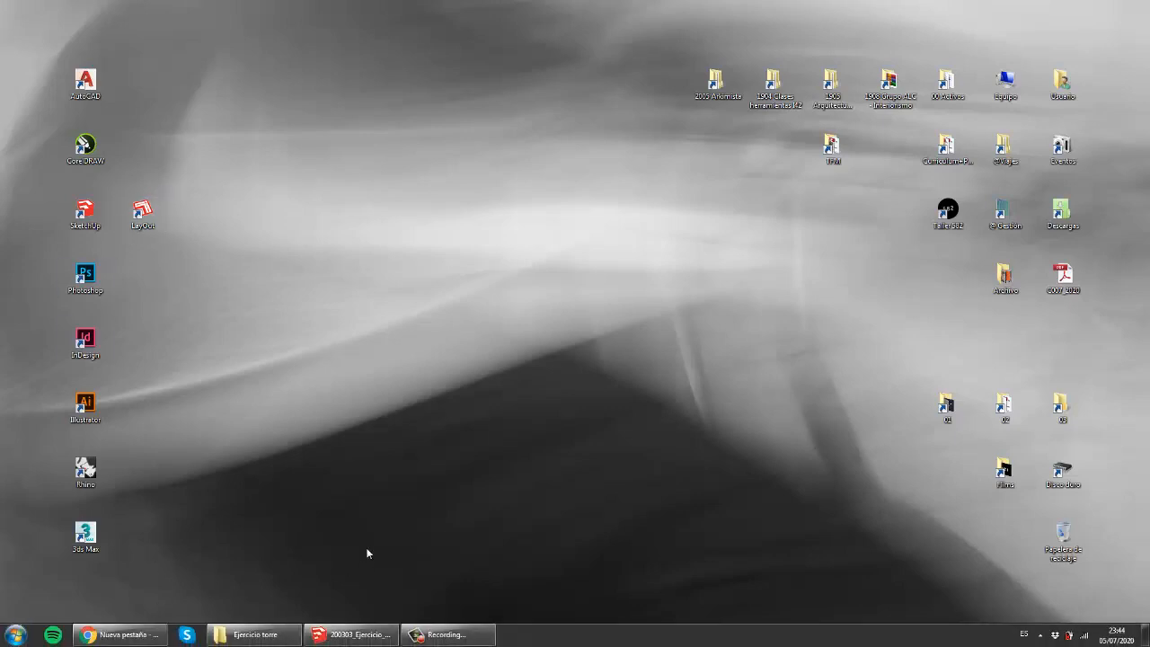
double_click(140, 215)
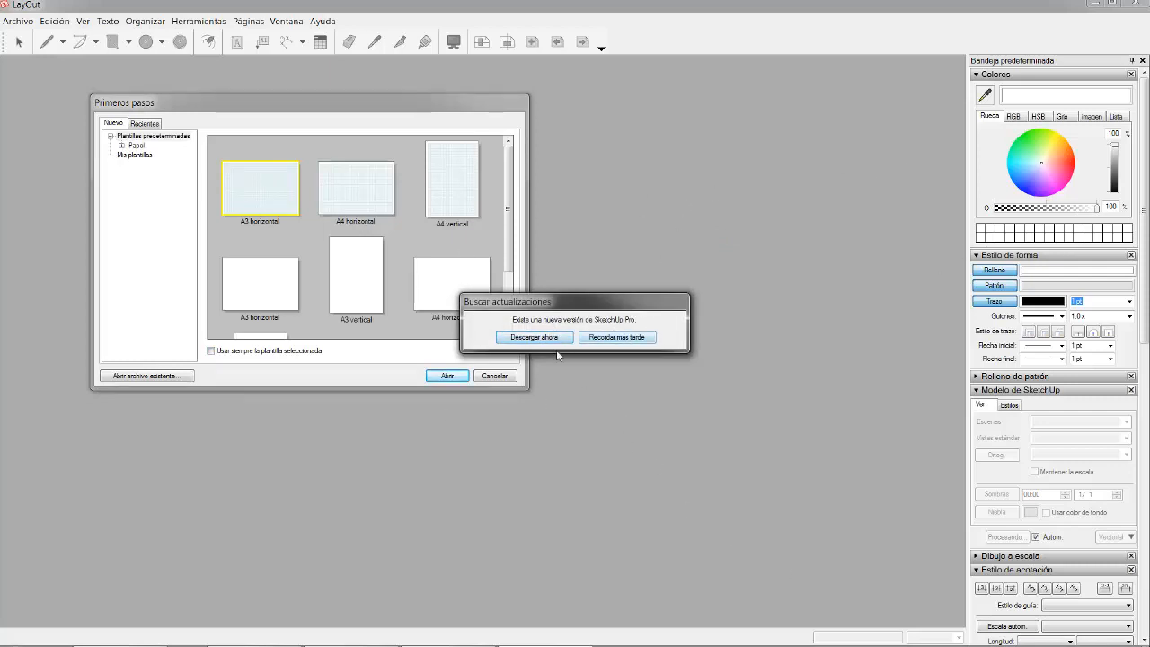
- Postpone the update with Recordar más tarde and create a document from the A3 landscape template
left_click(609, 338)
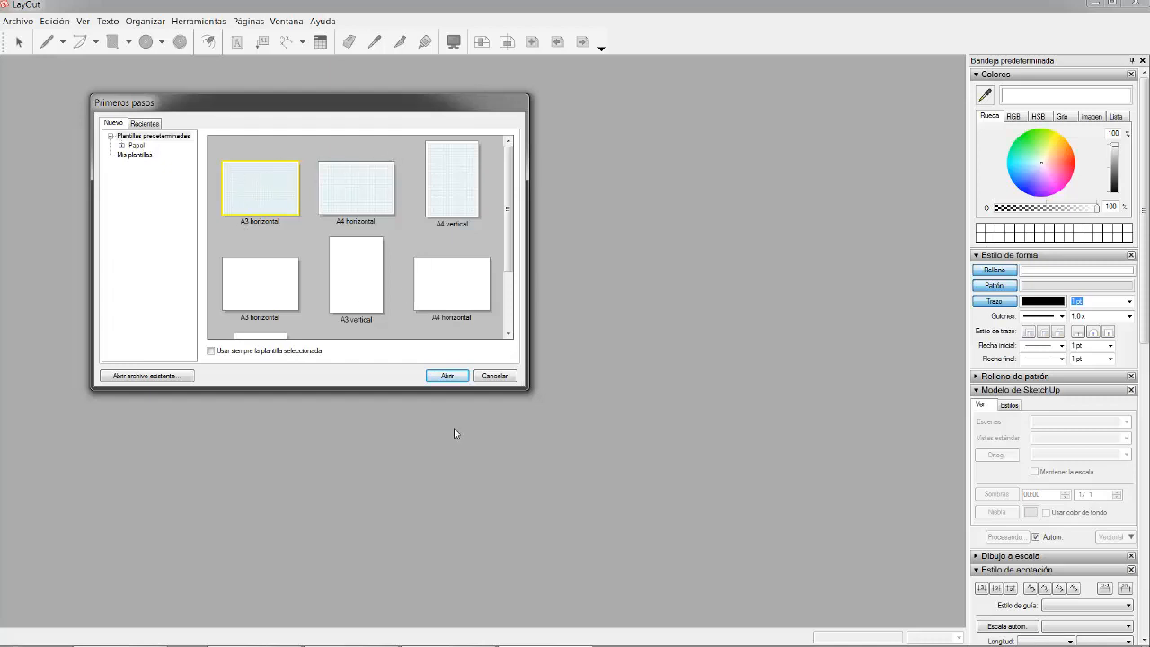
left_click(447, 375)
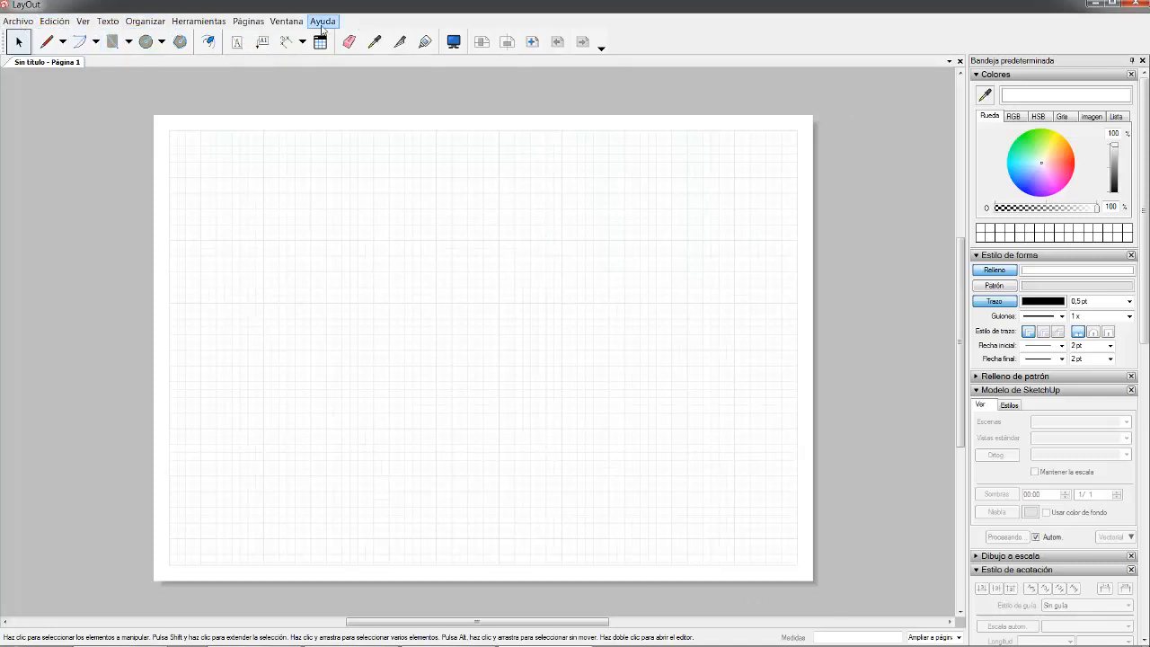
left_click(22, 27)
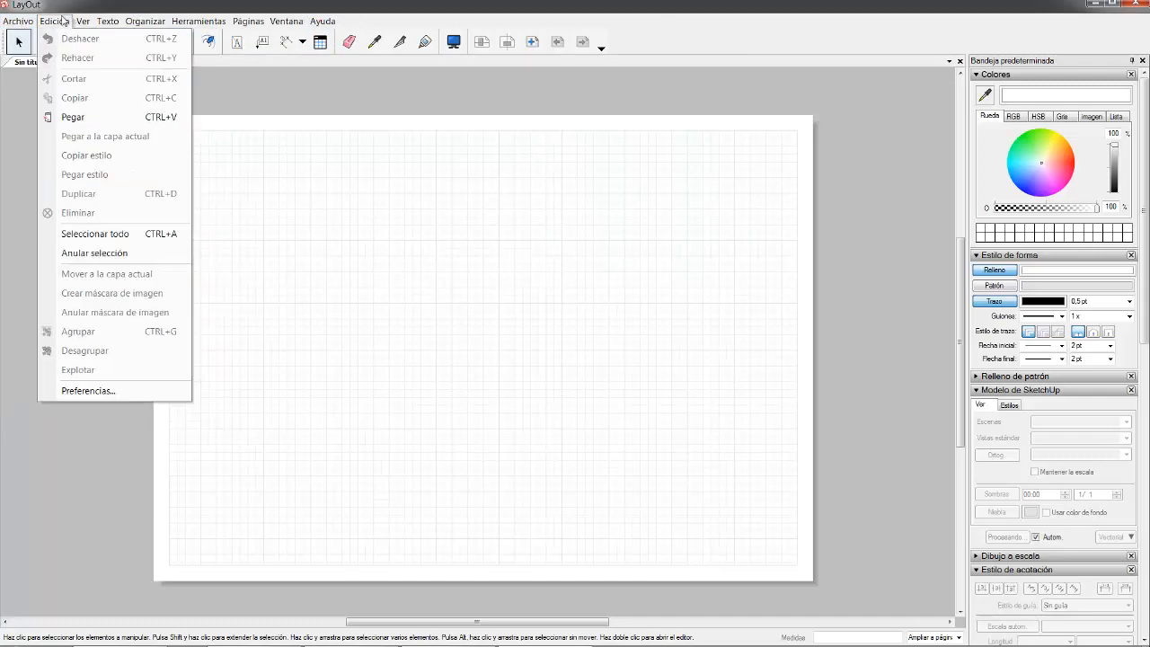
mouse_move(83, 24)
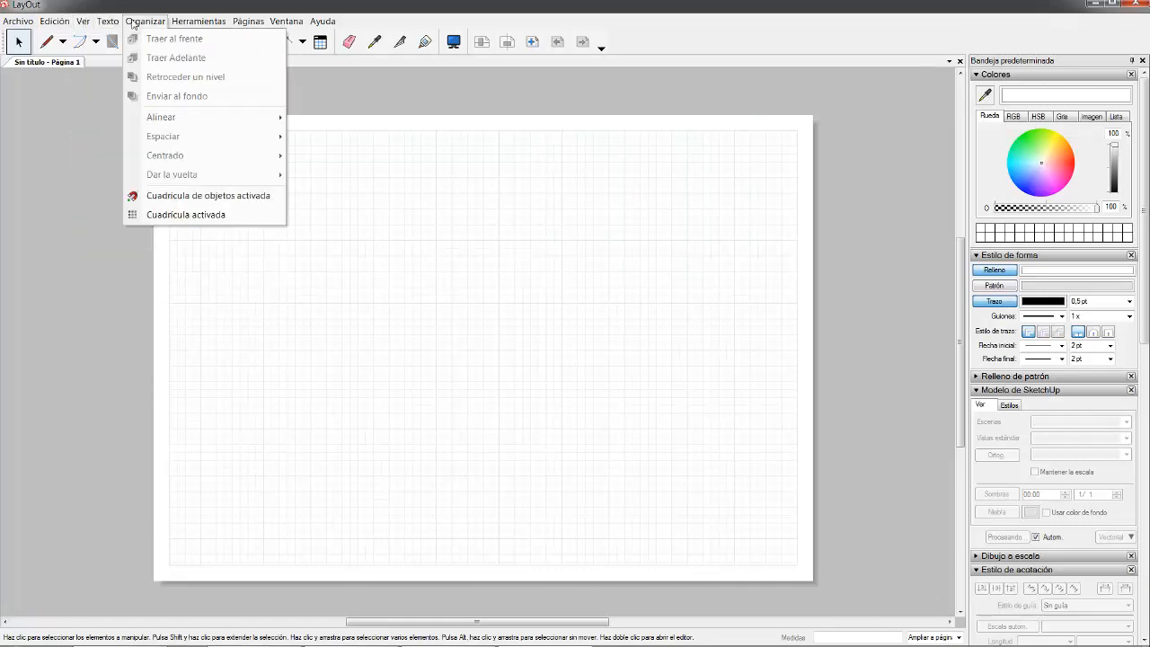
mouse_move(193, 24)
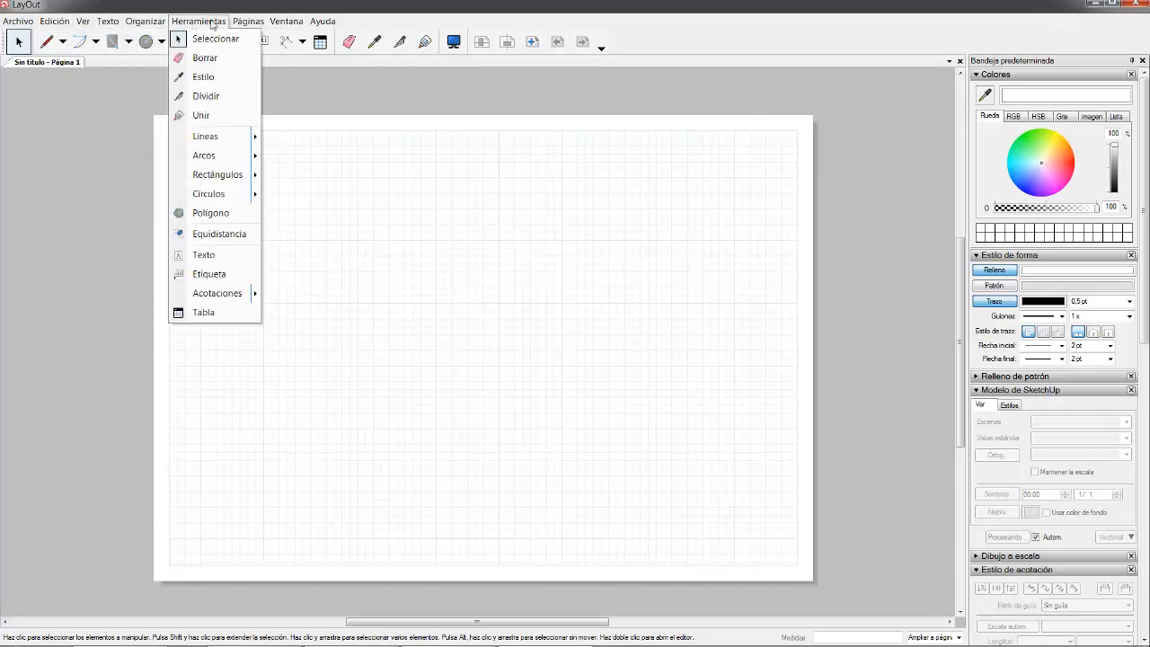
mouse_move(277, 25)
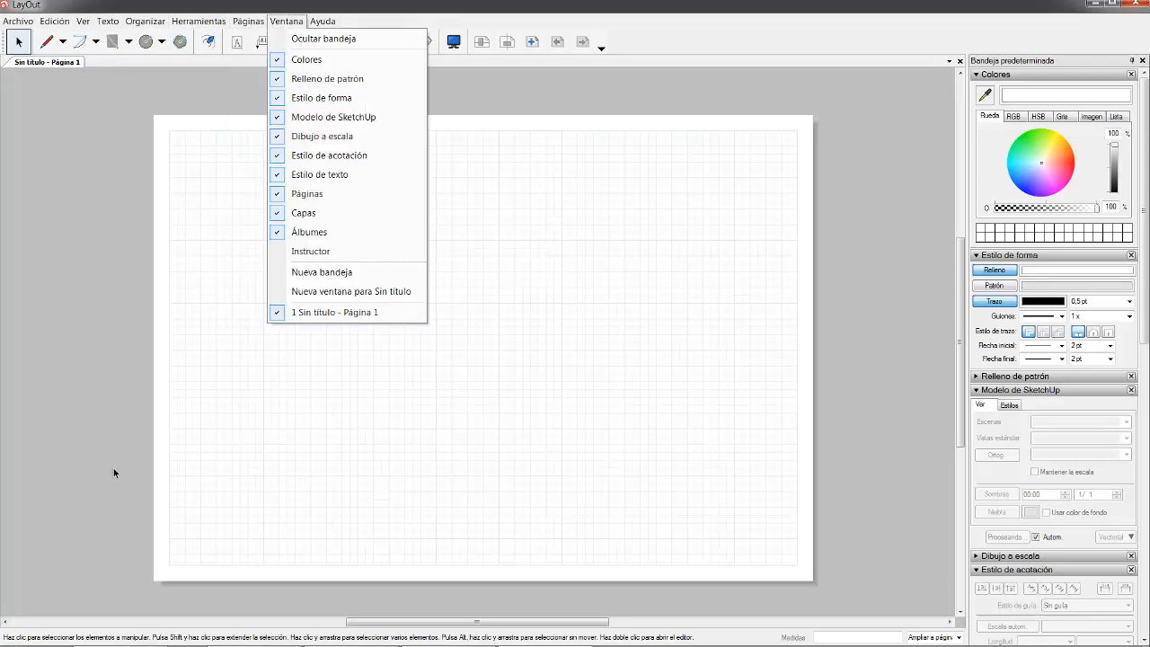
left_click(903, 141)
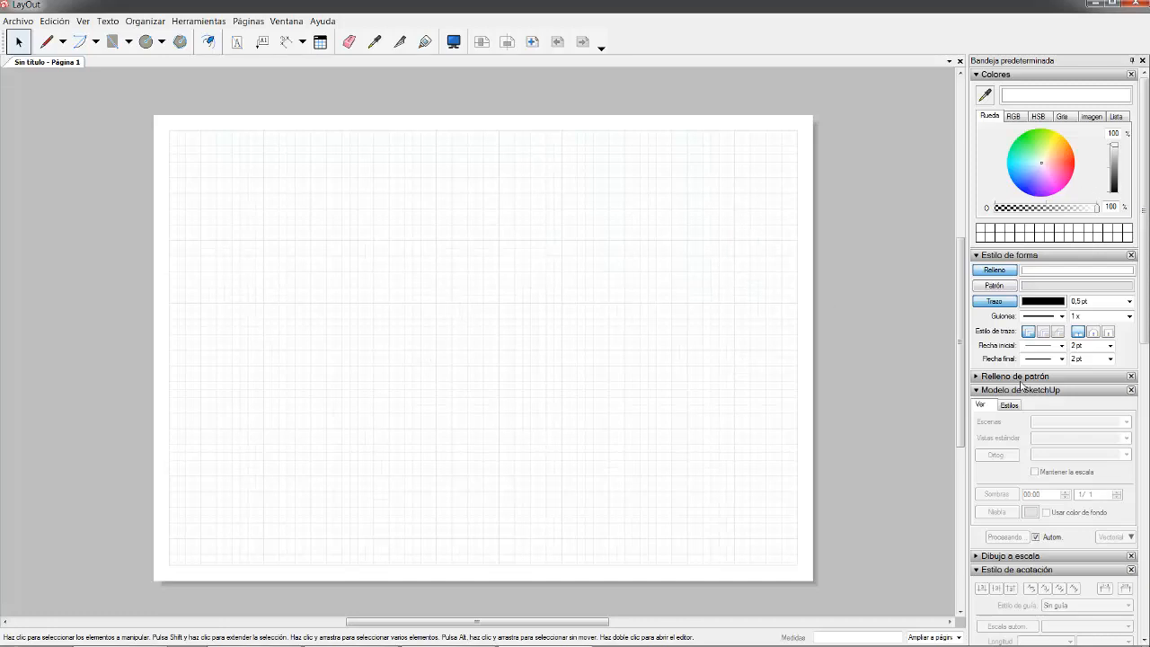
- Switch the colour panel to RGB sliders and back to the colour wheel
mouse_move(609, 643)
left_click(447, 634)
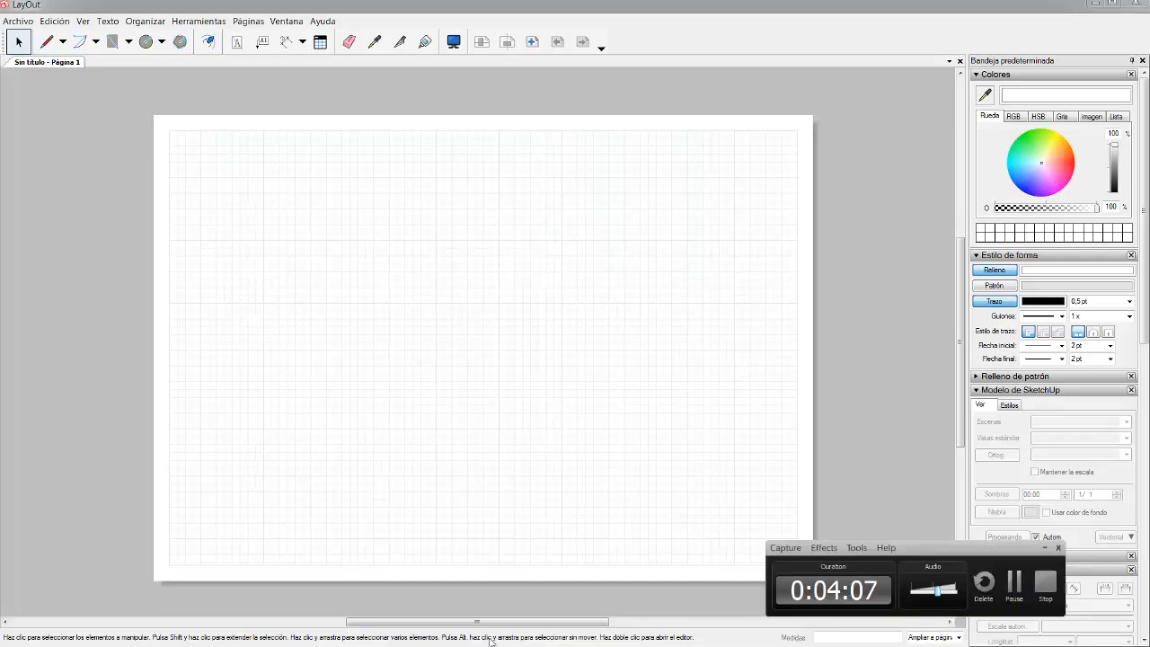
left_click(1044, 548)
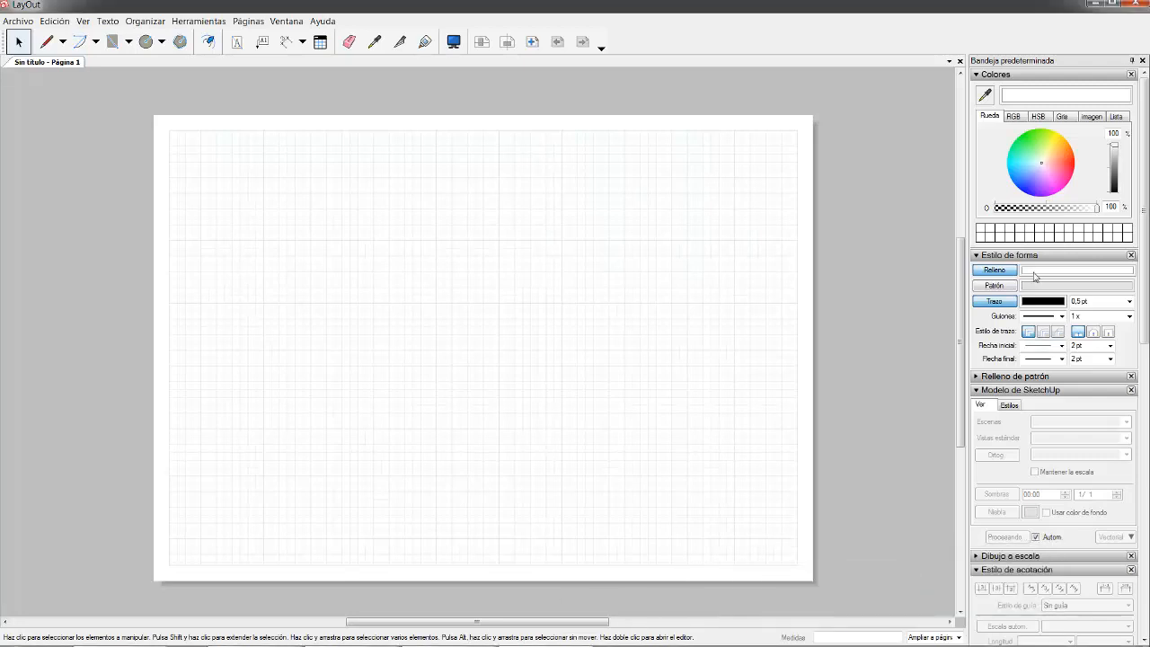
left_click(1012, 117)
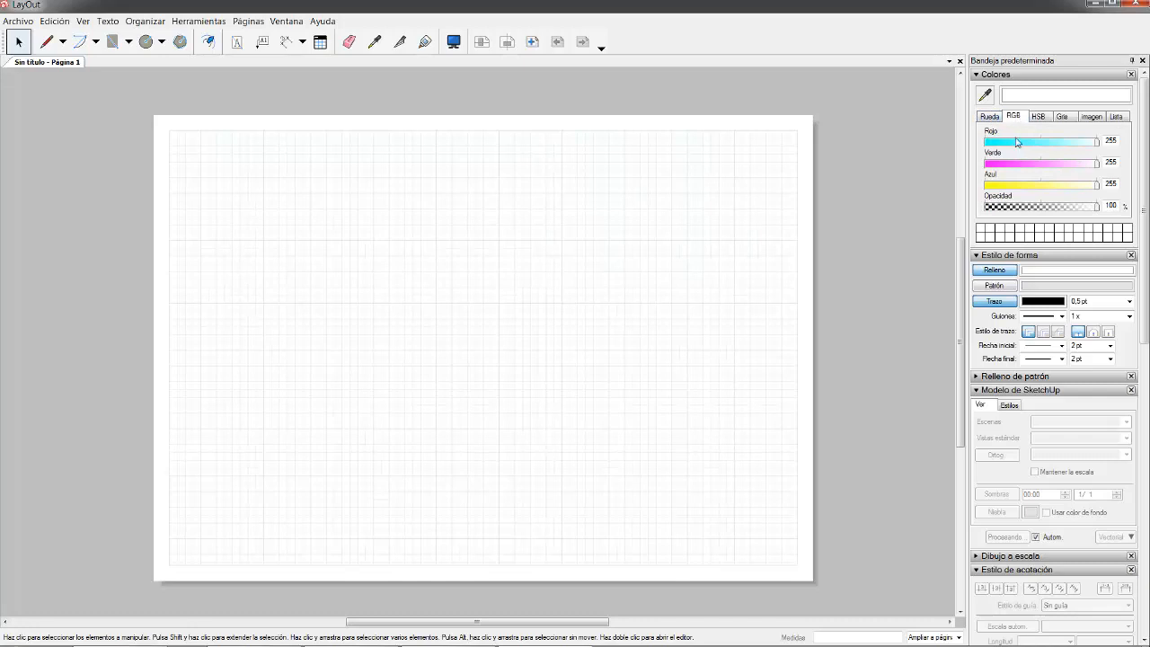
left_click(989, 117)
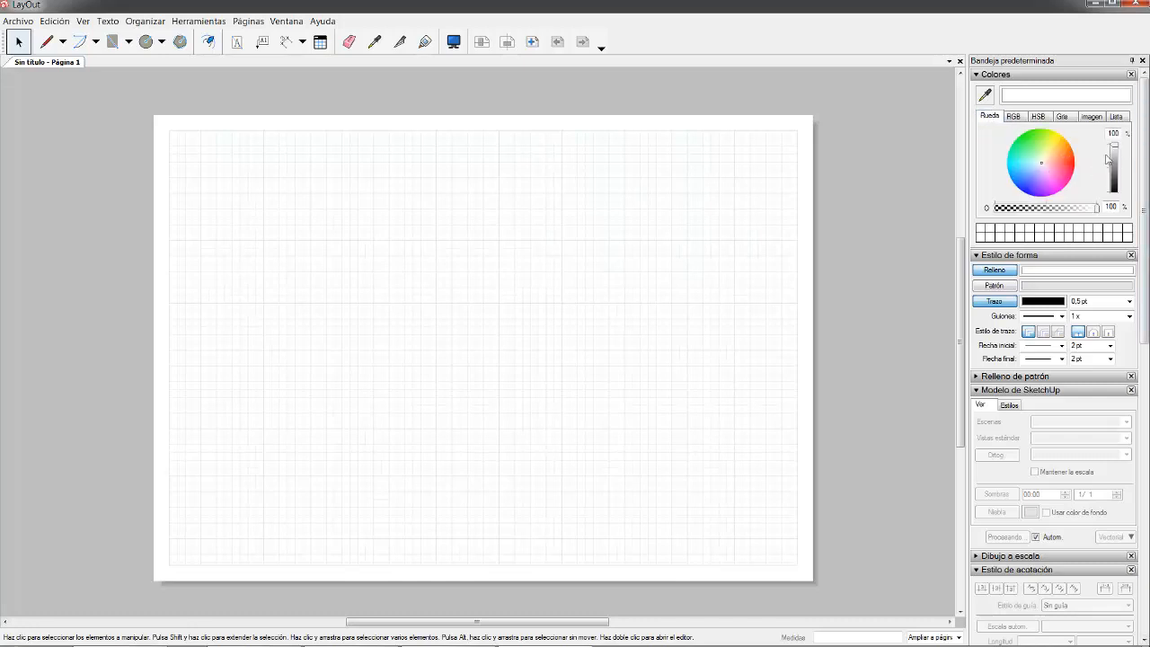
scroll(1033, 277, "down", 3)
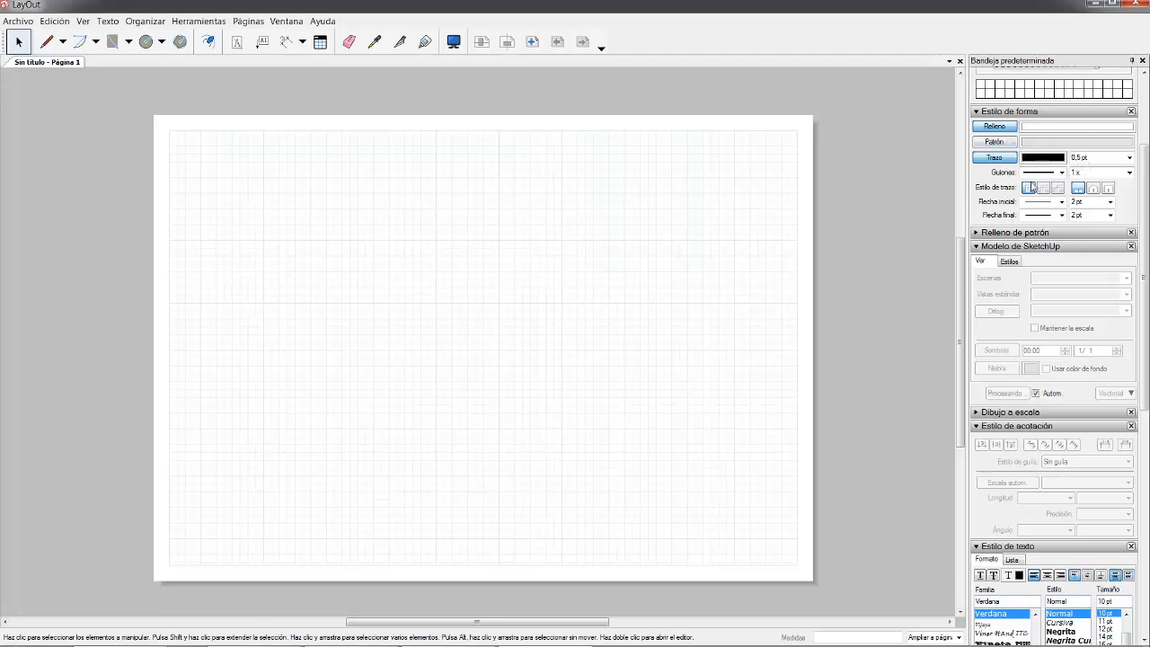
- Collapse the pattern, scale and dimension style sections and scroll down to Páginas, Capas and Álbumes
left_click(979, 232)
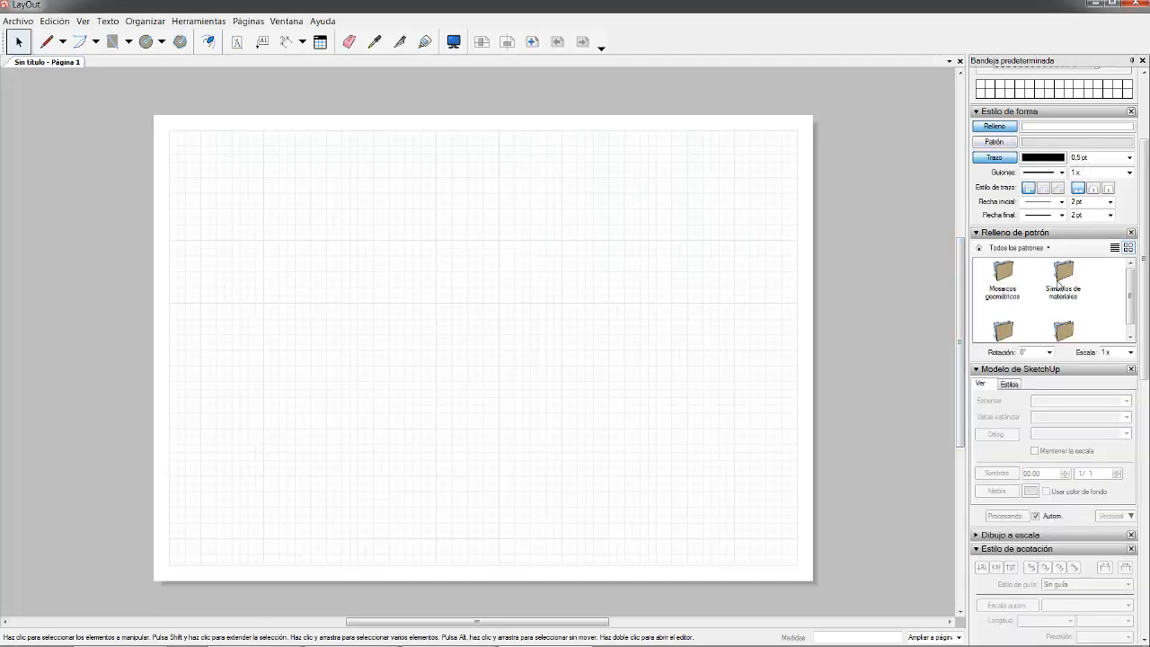
left_click(979, 234)
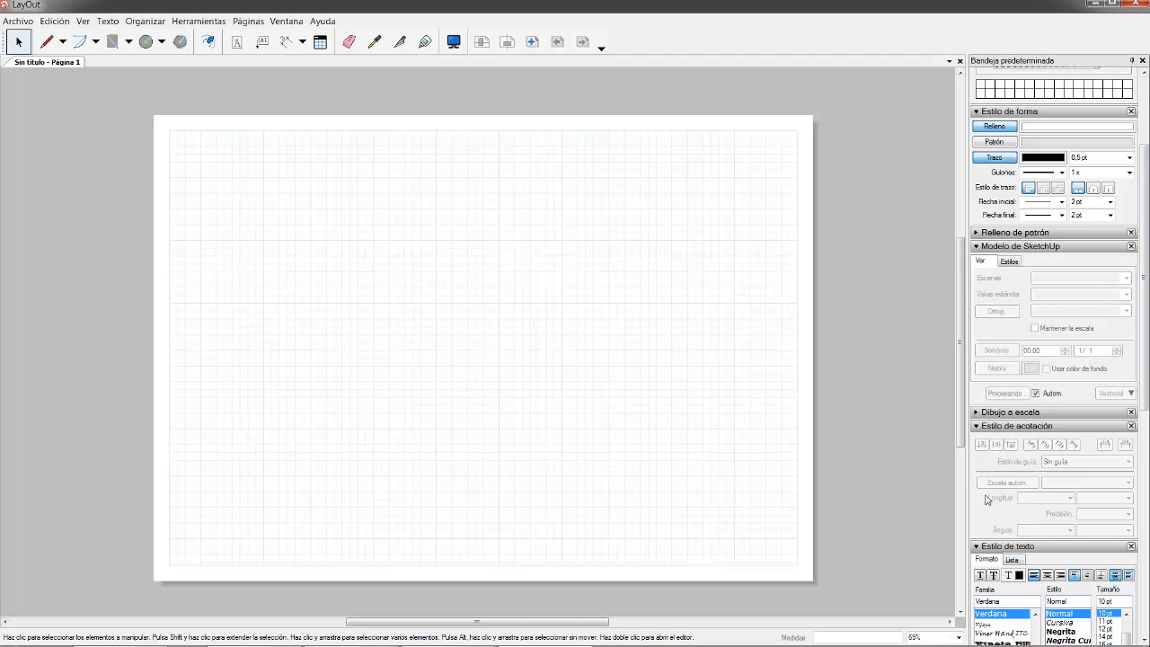
left_click(976, 412)
left_click(976, 412)
left_click(979, 429)
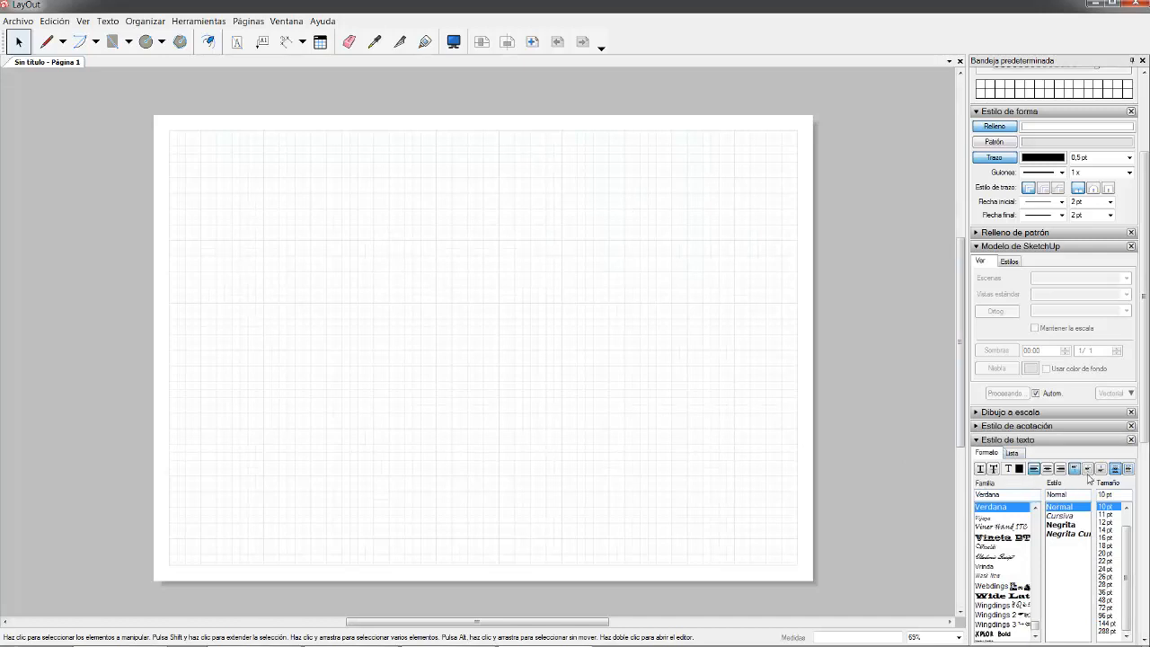
left_click_drag(1146, 440, 1144, 633)
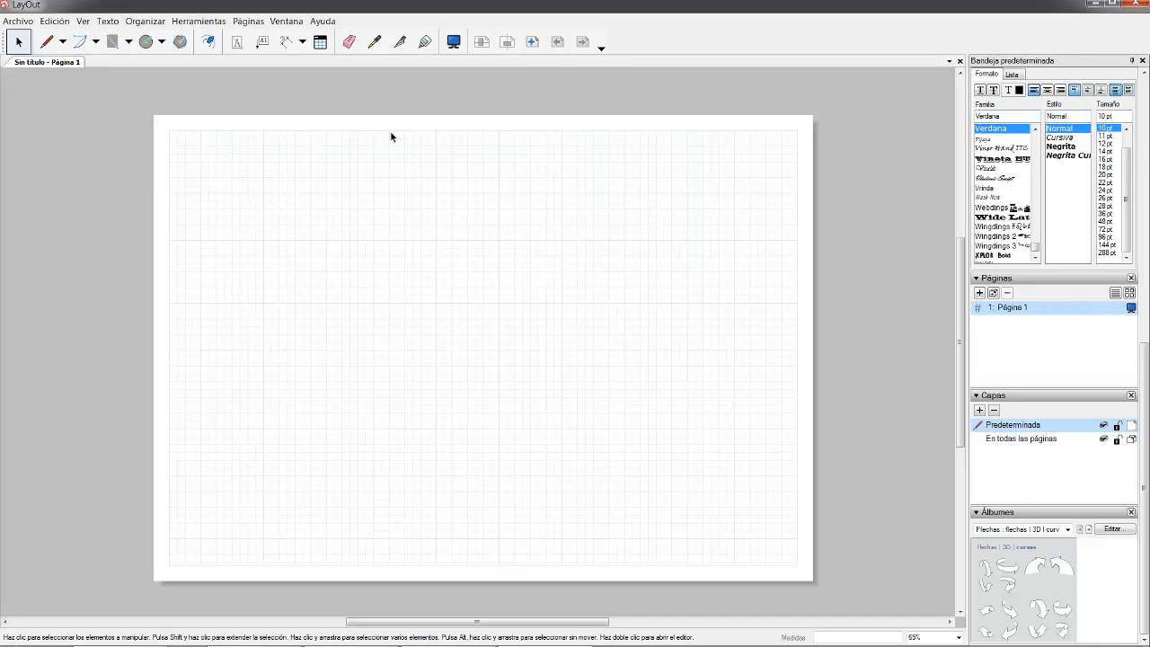
- Add Página 2 and Página 3, step back to Página 1, and collapse Álbumes
left_click(980, 294)
left_click(980, 294)
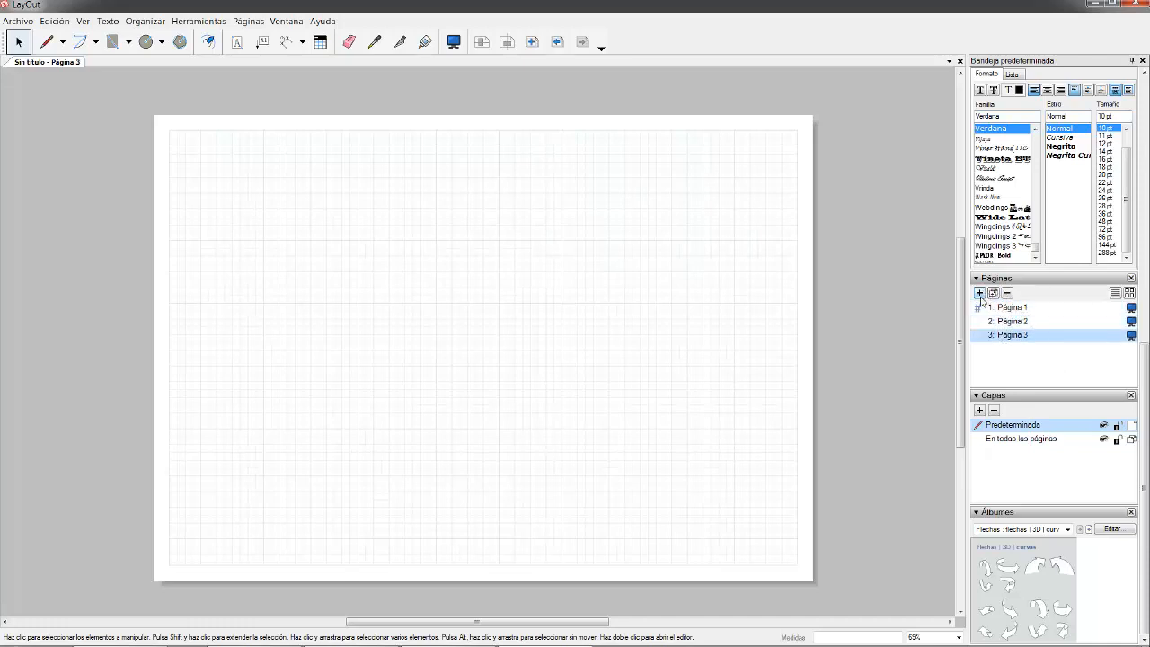
left_click(1012, 321)
left_click(1011, 308)
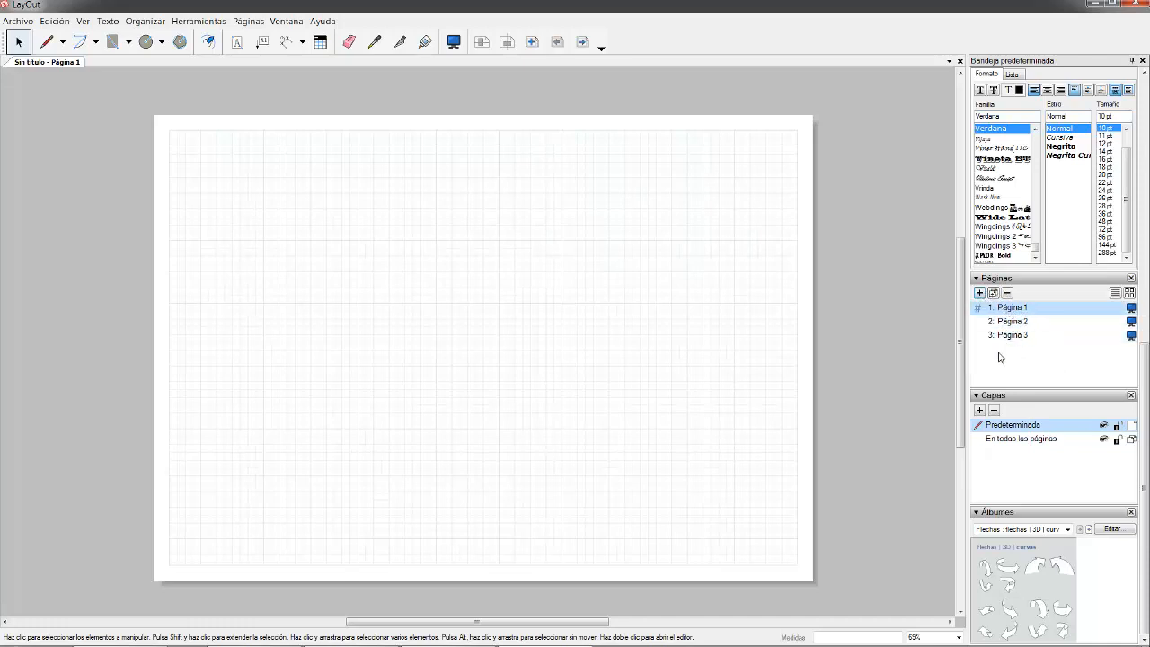
left_click(1019, 338)
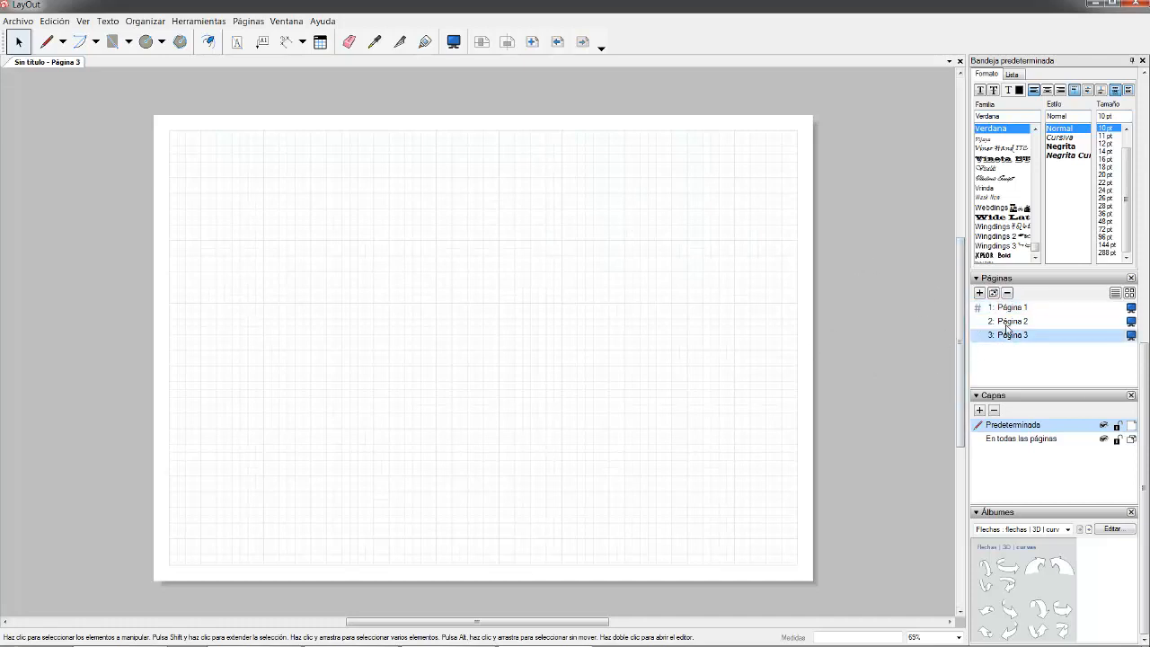
left_click(1009, 322)
left_click(1004, 309)
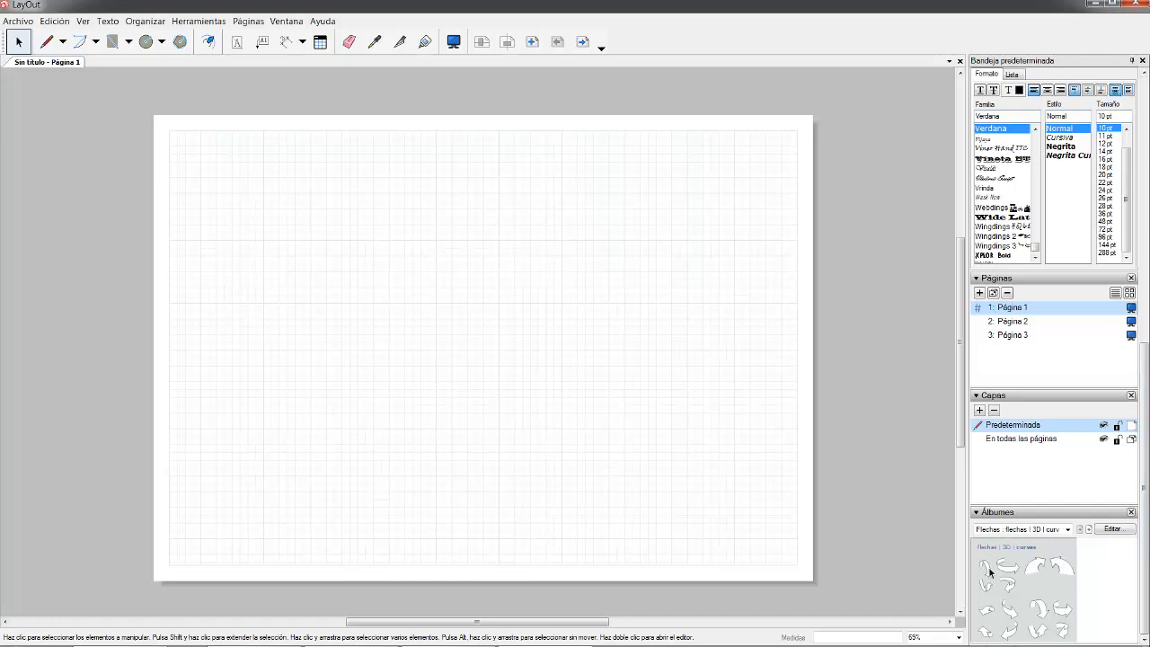
left_click(975, 512)
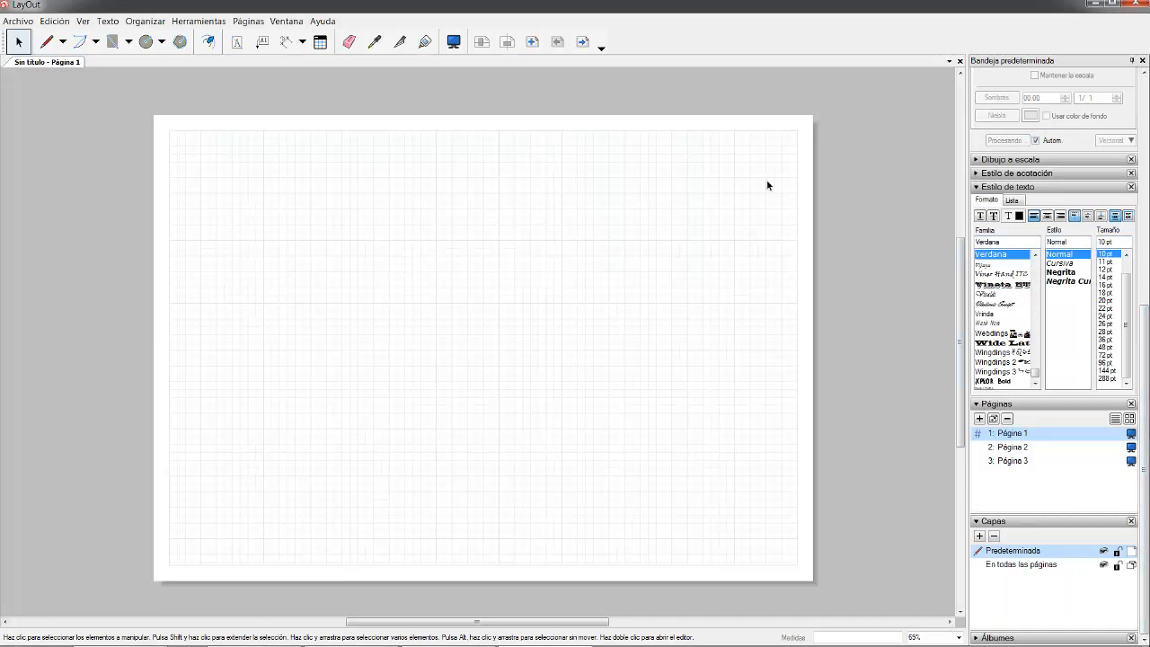
- In SketchUp, review Escena5, Escena4 and Escena2, then add a new scene from Escena4
mouse_move(568, 618)
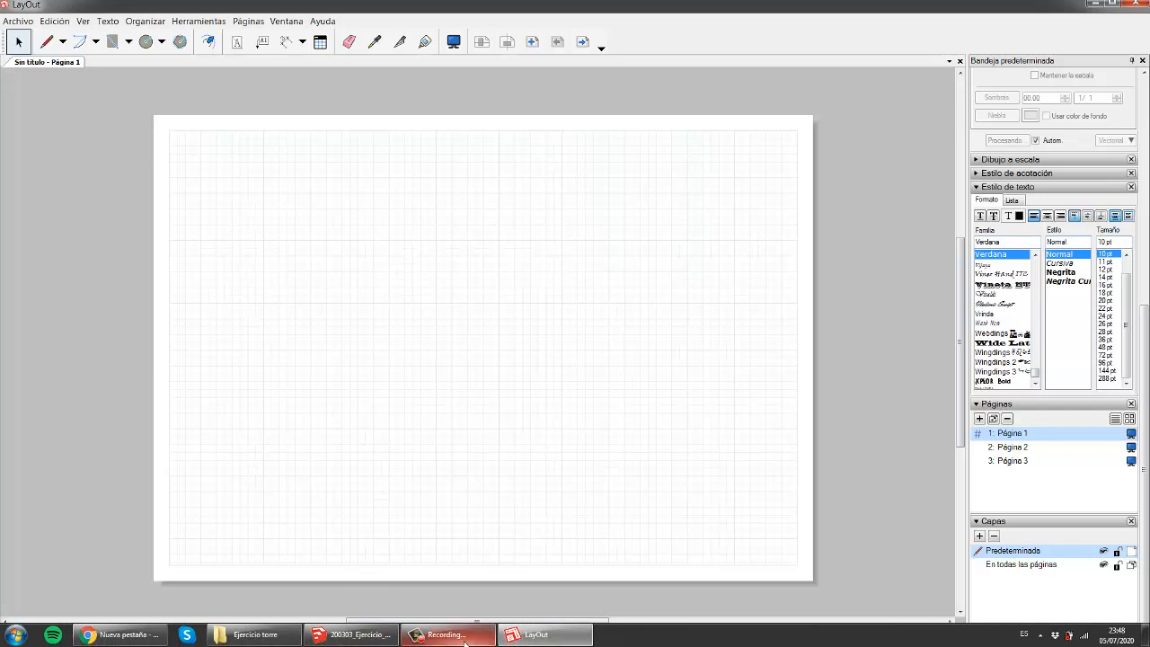
left_click(352, 634)
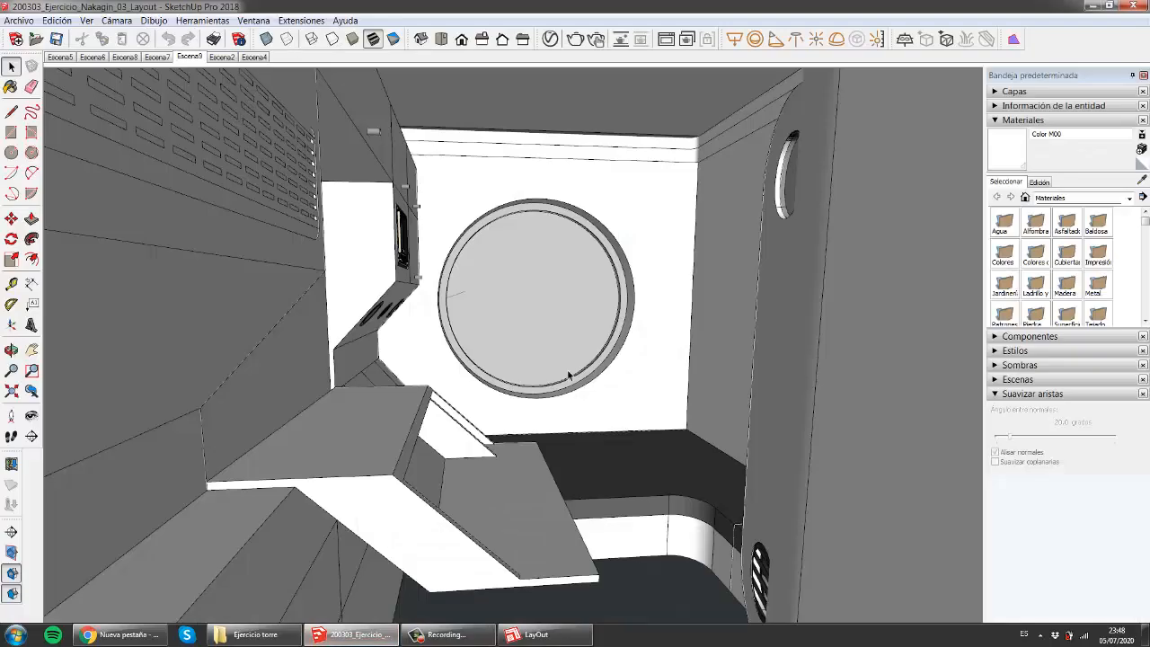
left_click(60, 57)
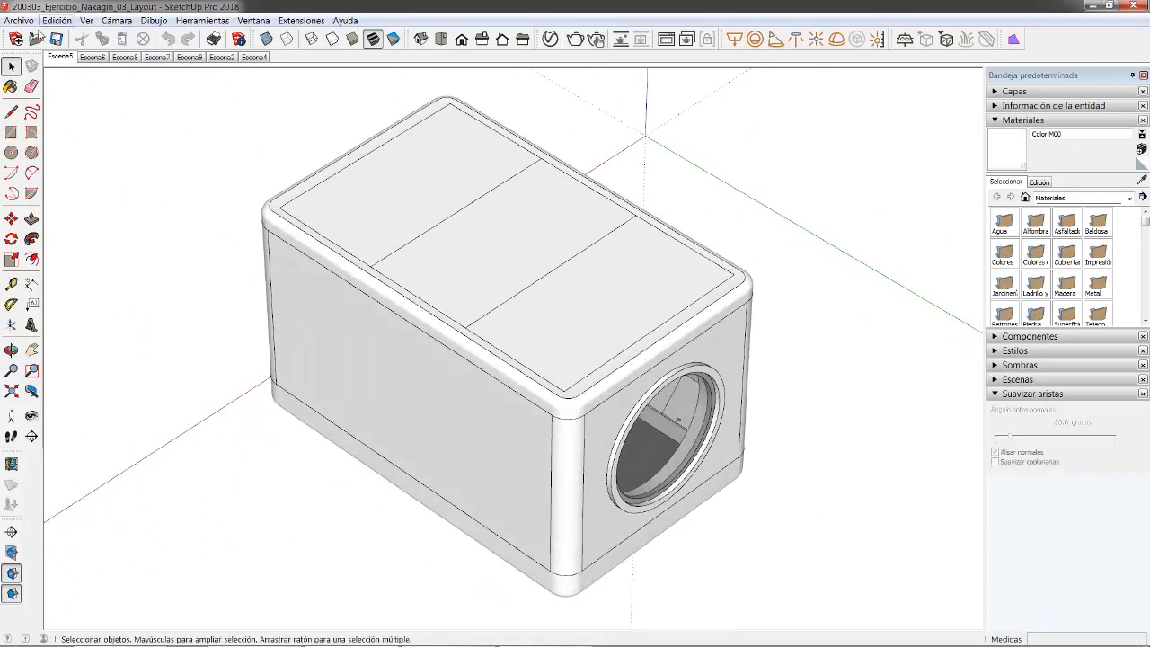
left_click(254, 57)
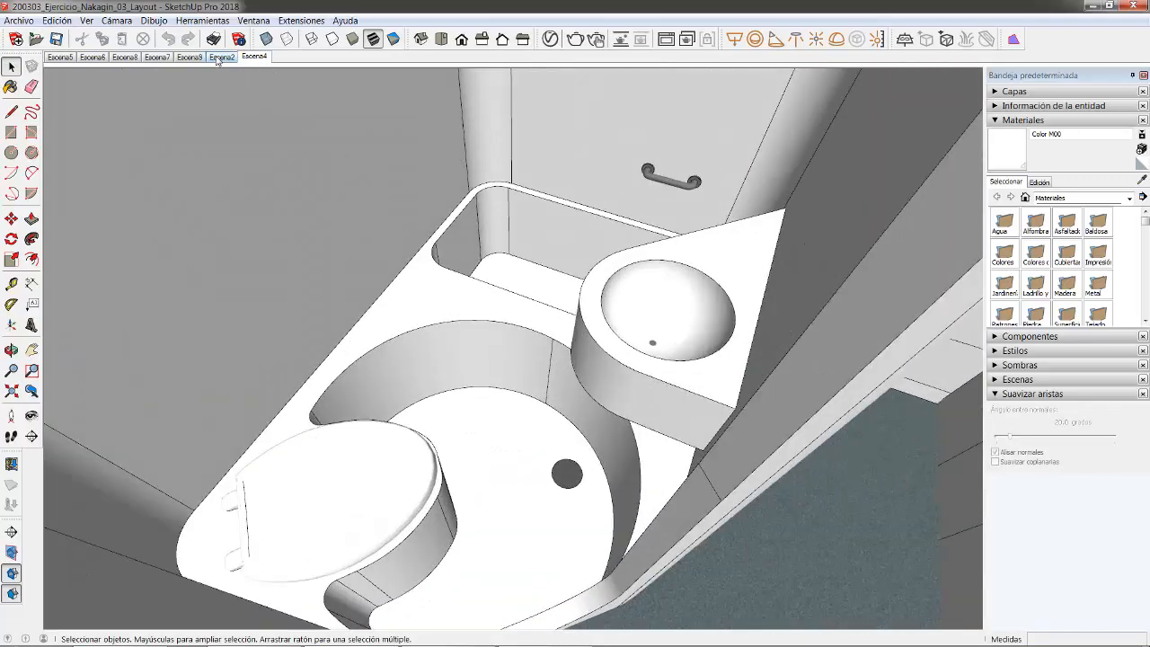
left_click(219, 58)
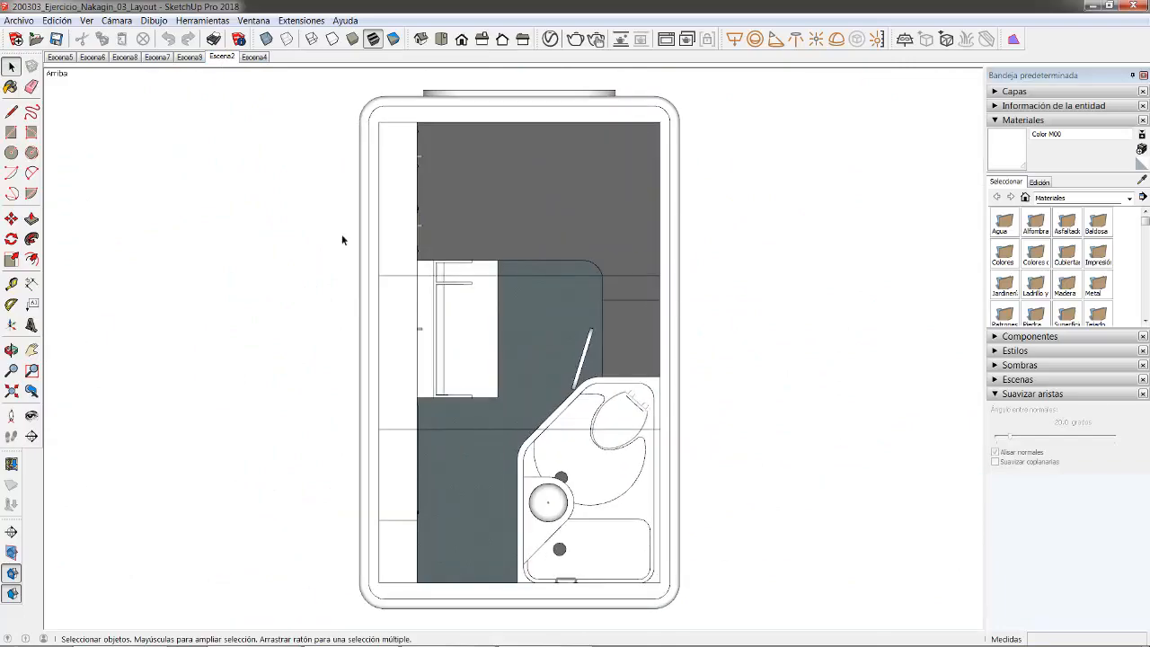
left_click(255, 58)
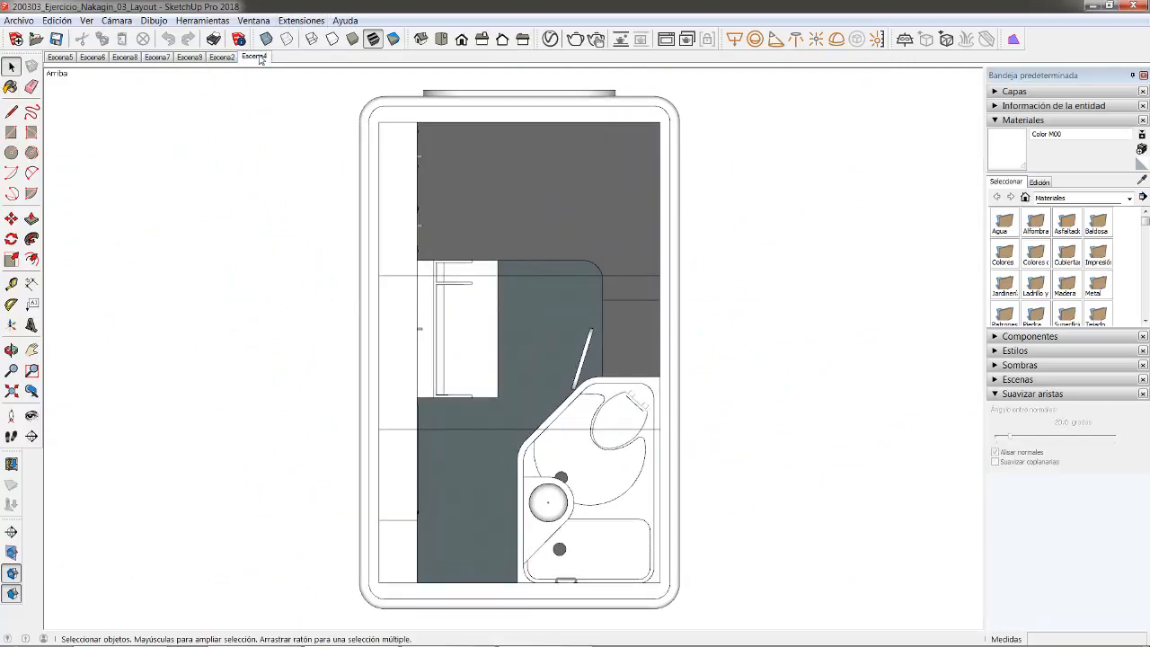
right_click(256, 57)
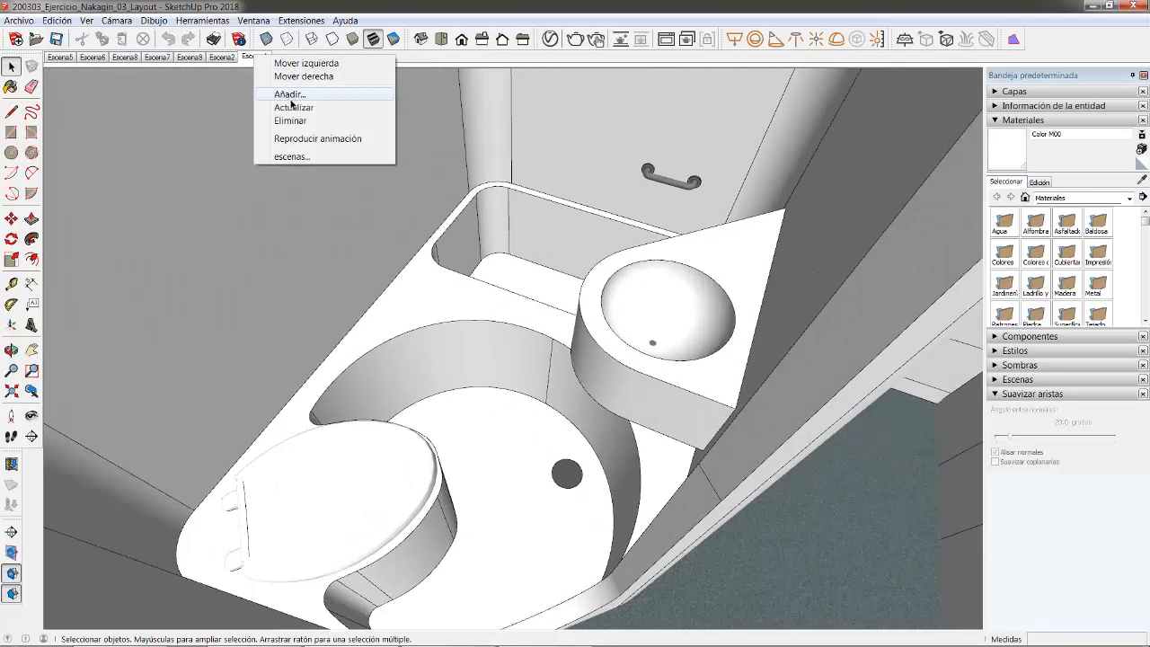
left_click(289, 95)
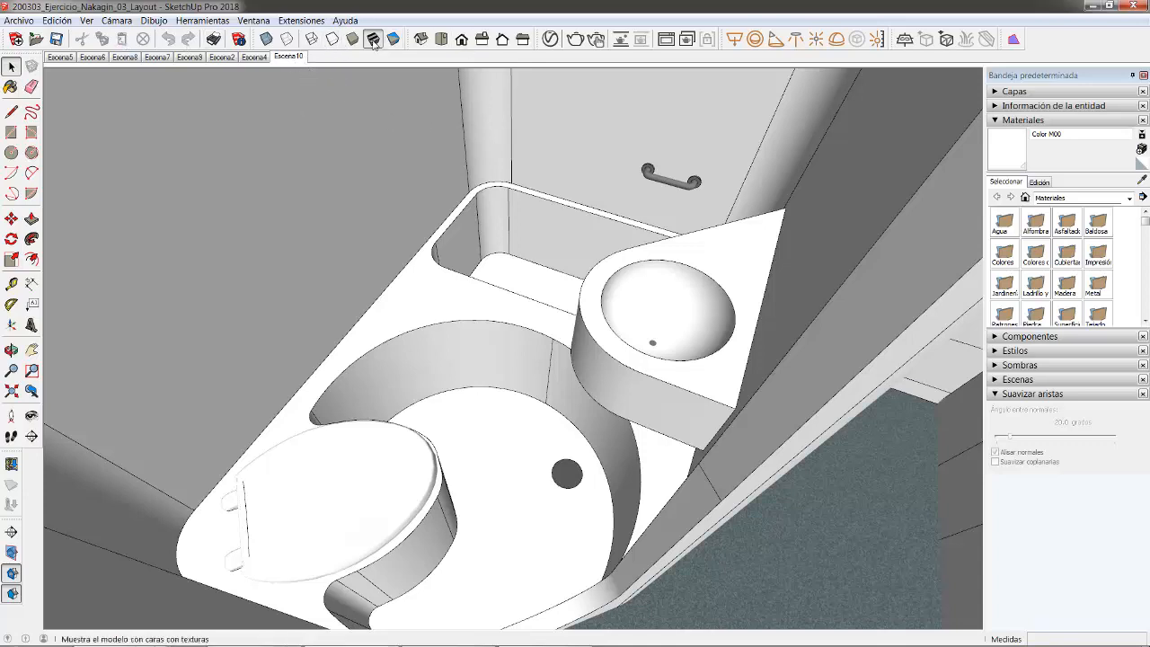
- Set the camera to the back view and hide the PLANO BASE layer
left_click(461, 40)
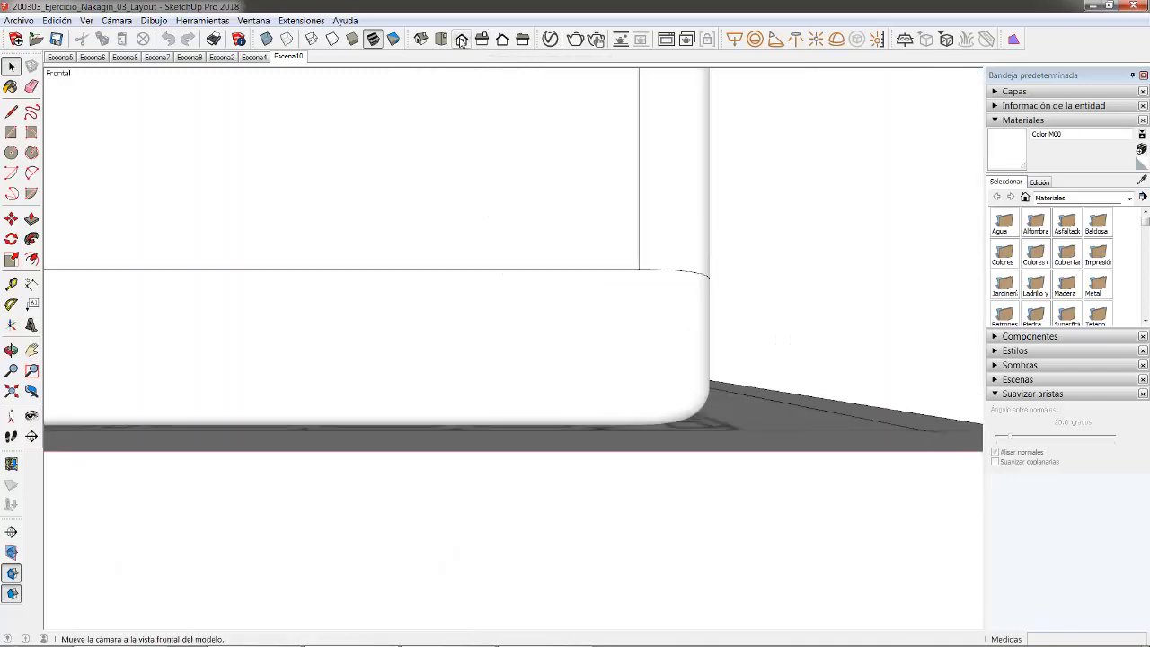
scroll(515, 422, "down", 3)
scroll(517, 402, "down", 3)
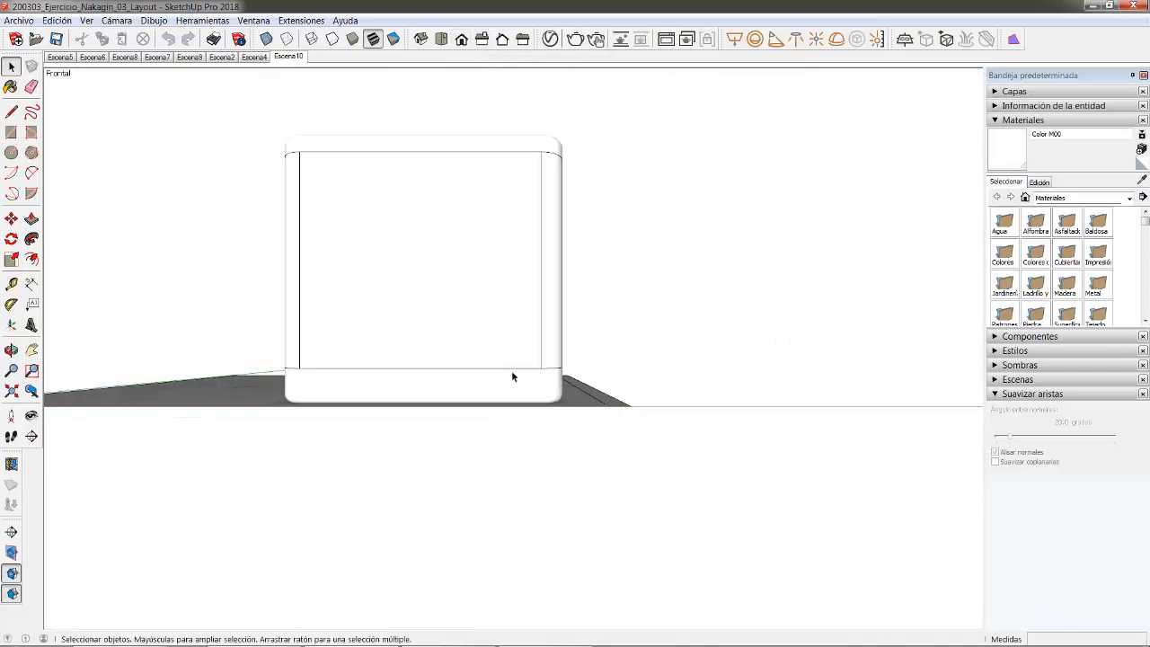
scroll(317, 252, "up", 4)
key("space")
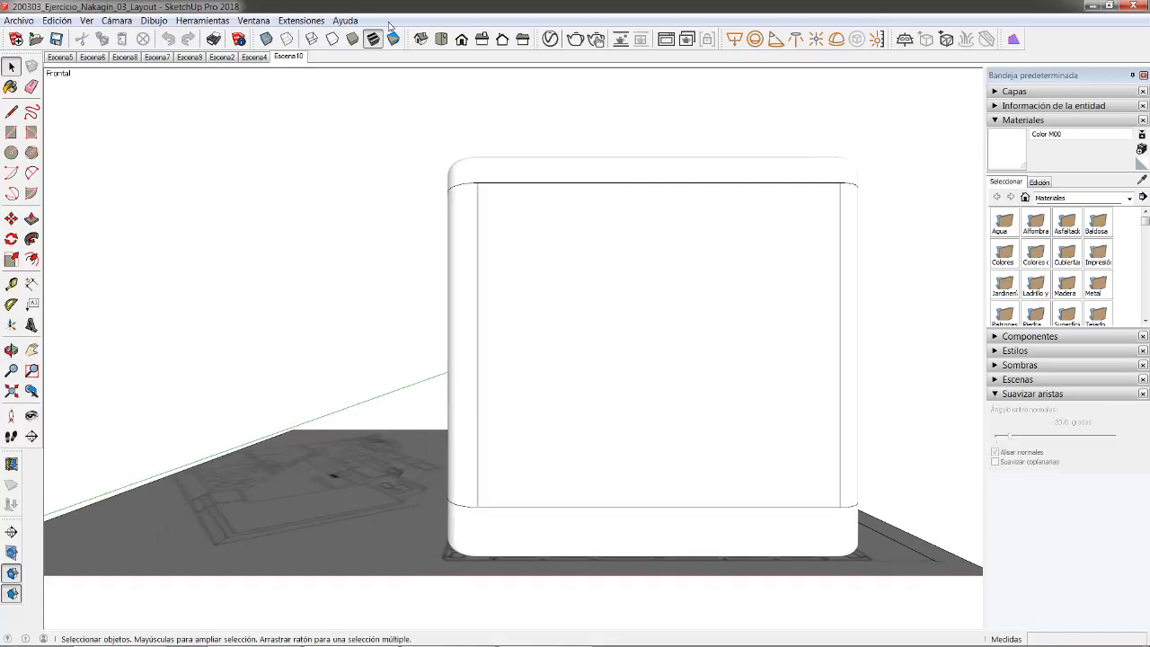
left_click(503, 41)
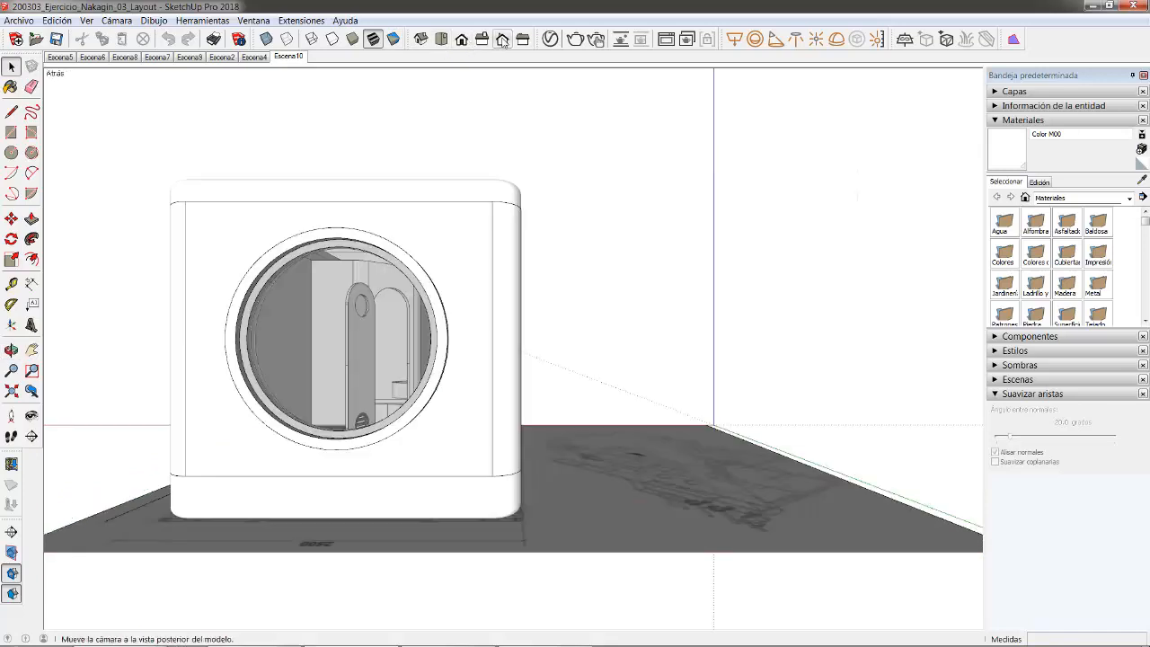
left_click(1004, 93)
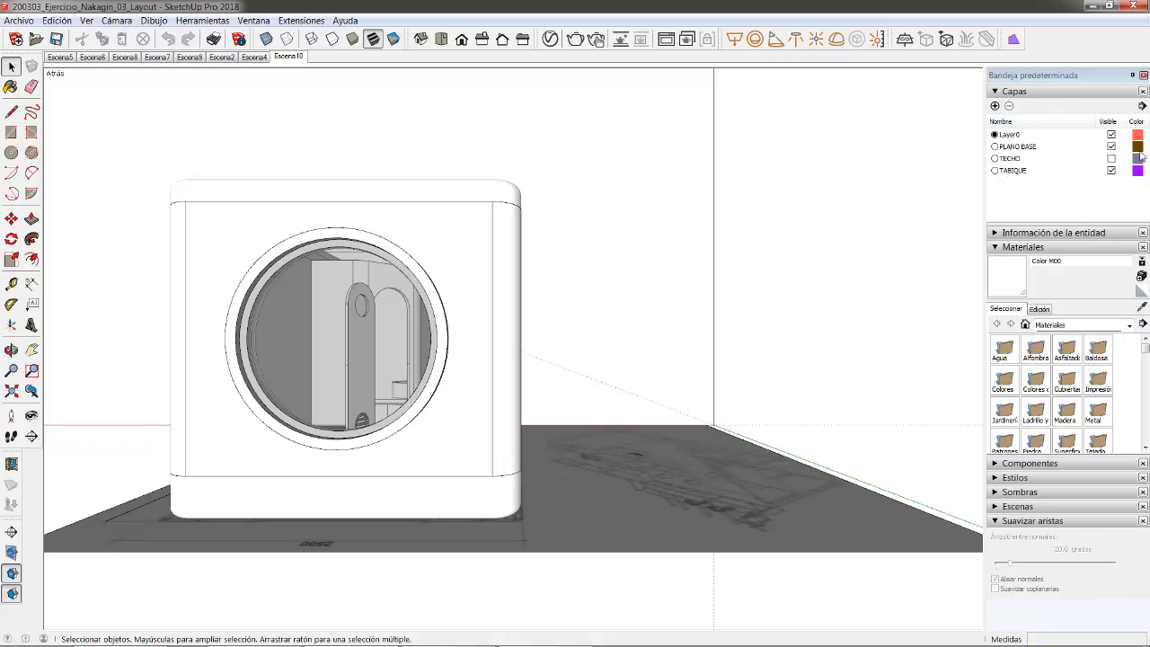
left_click(1111, 146)
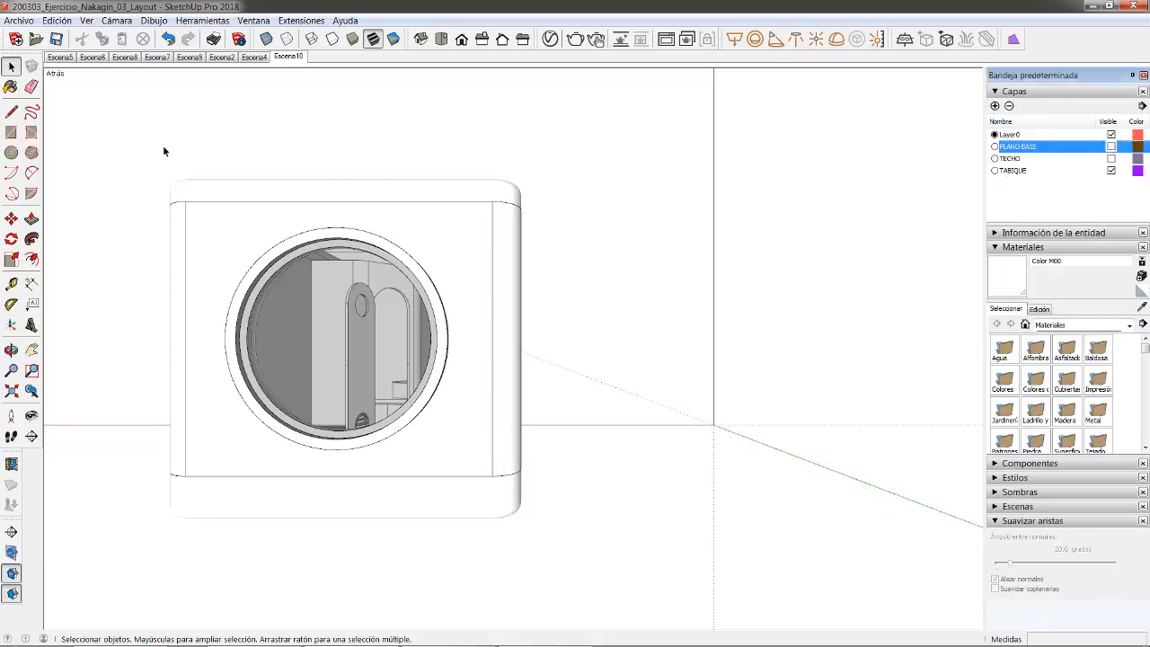
- Switch to parallel projection, centre the back elevation, and update Escena10 with it
left_click(116, 19)
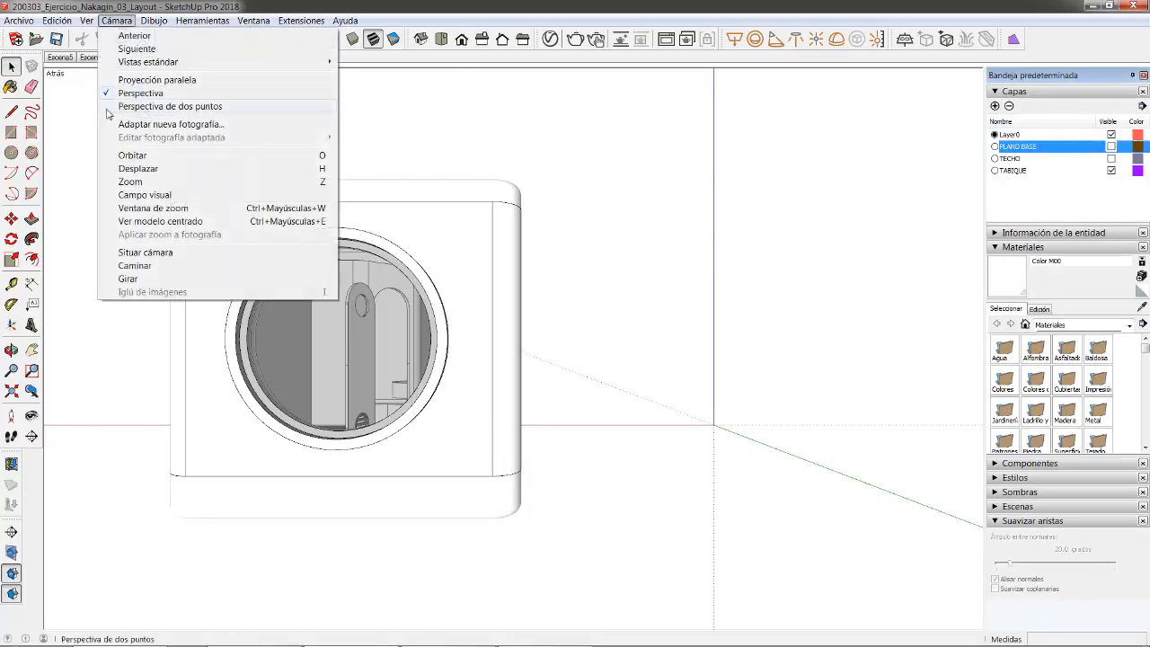
left_click(162, 81)
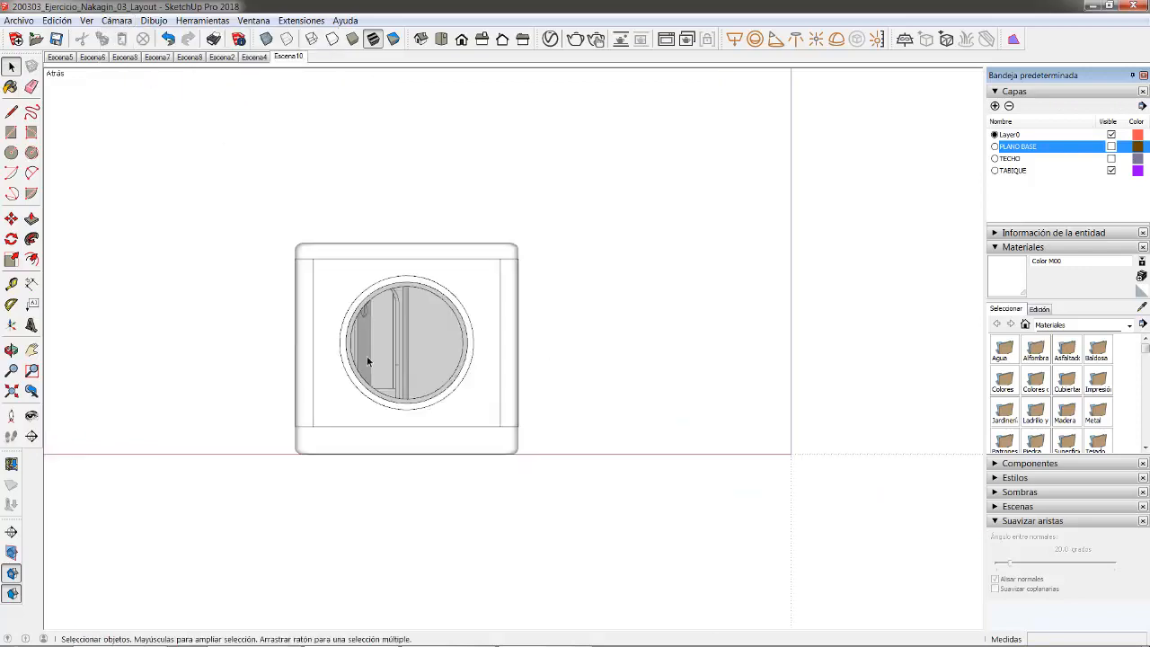
middle_click_drag(385, 329, 506, 316, "shift")
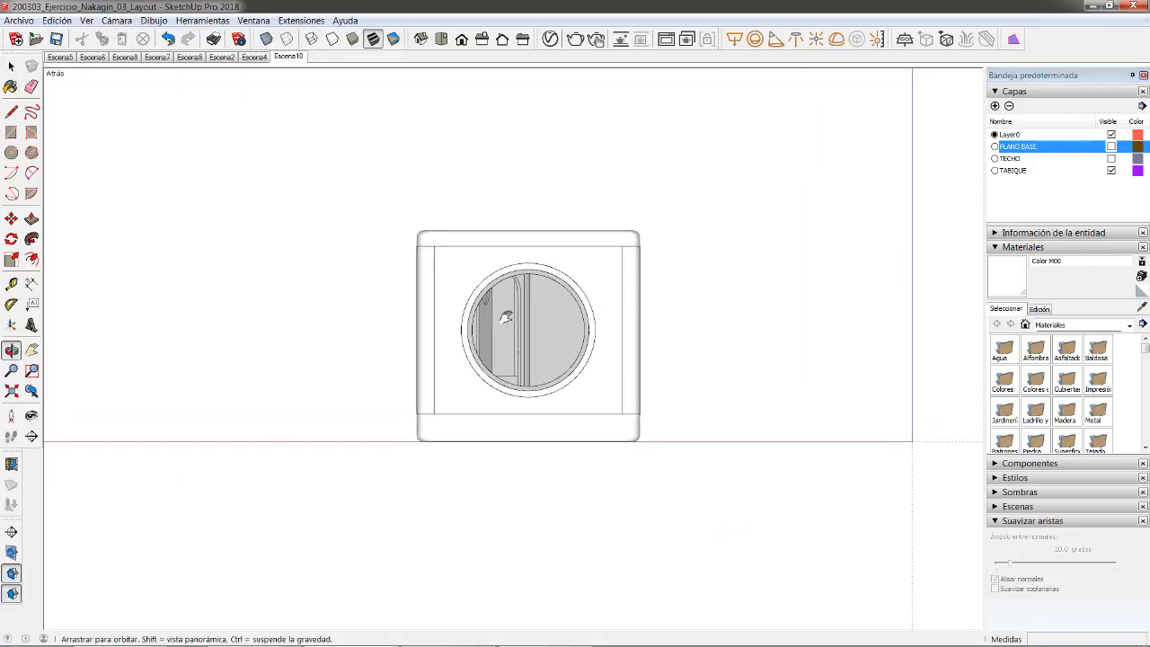
right_click(300, 57)
left_click(348, 113)
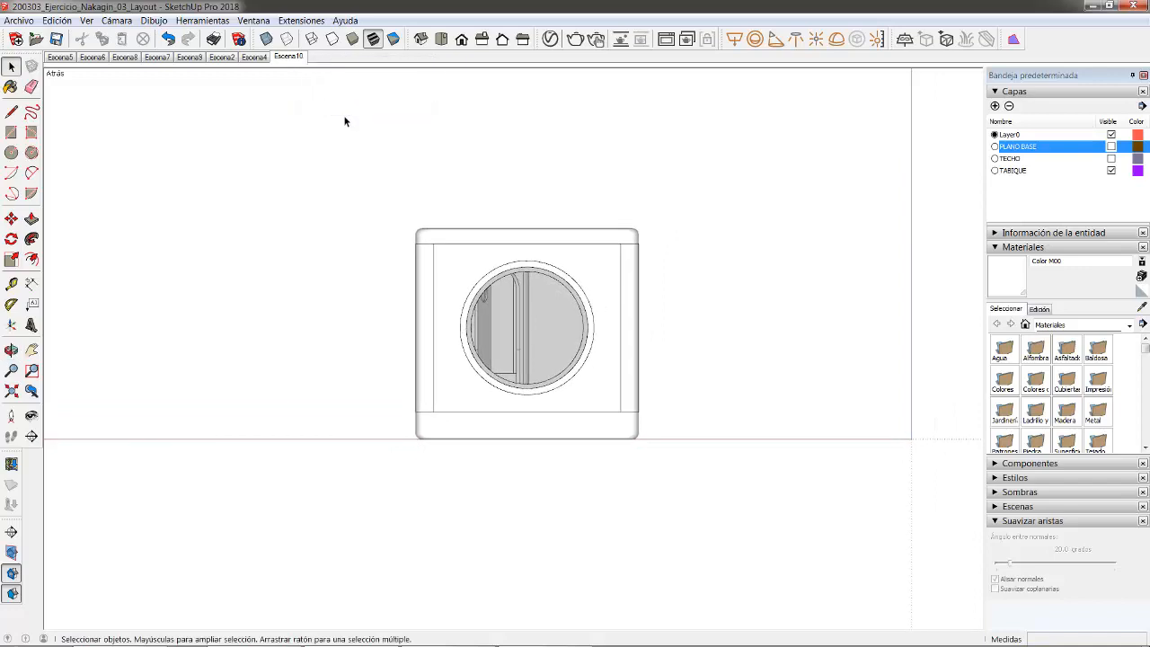
- Add Escena11, update it to the right side elevation, and add Escena12 from it
right_click(296, 59)
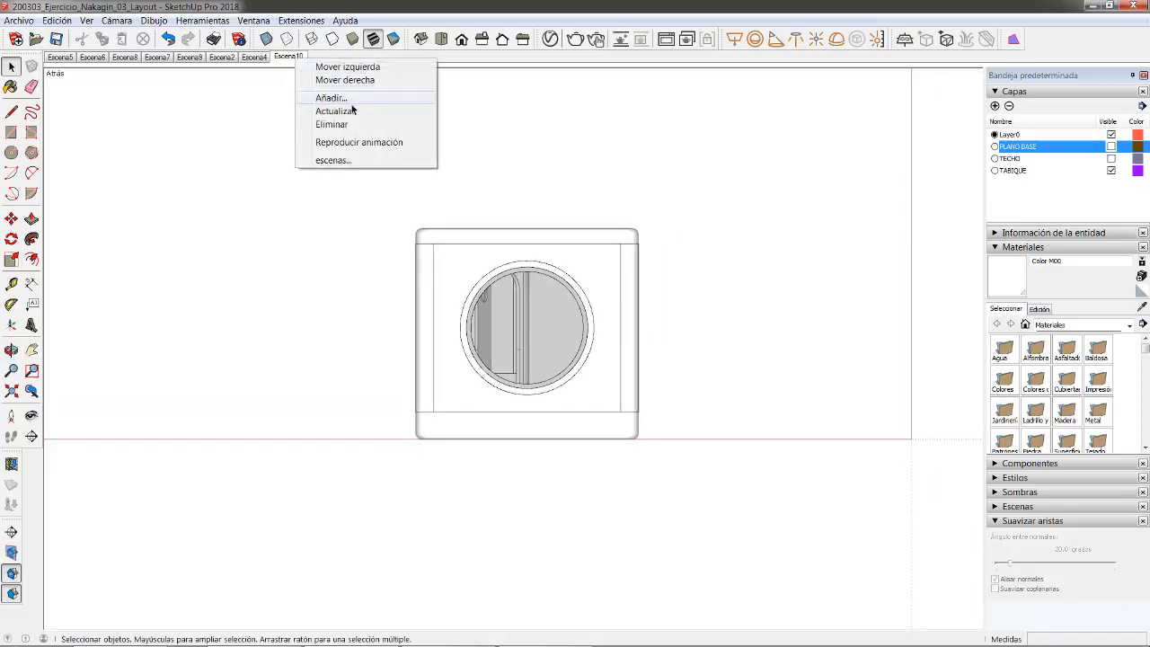
left_click(352, 95)
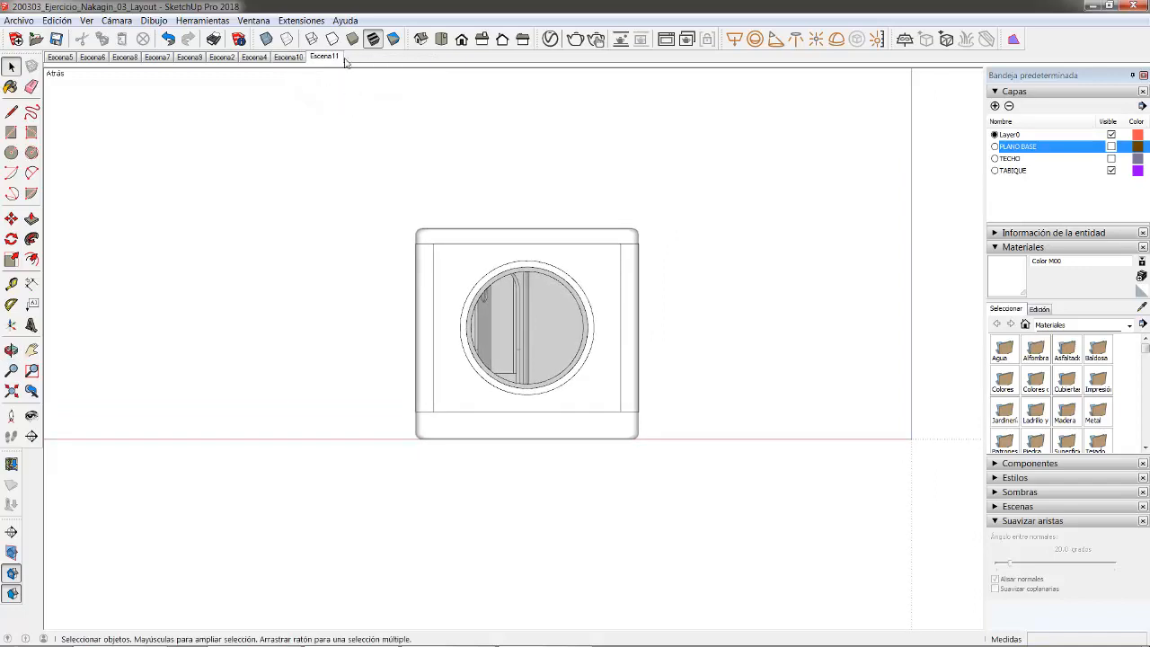
left_click(480, 42)
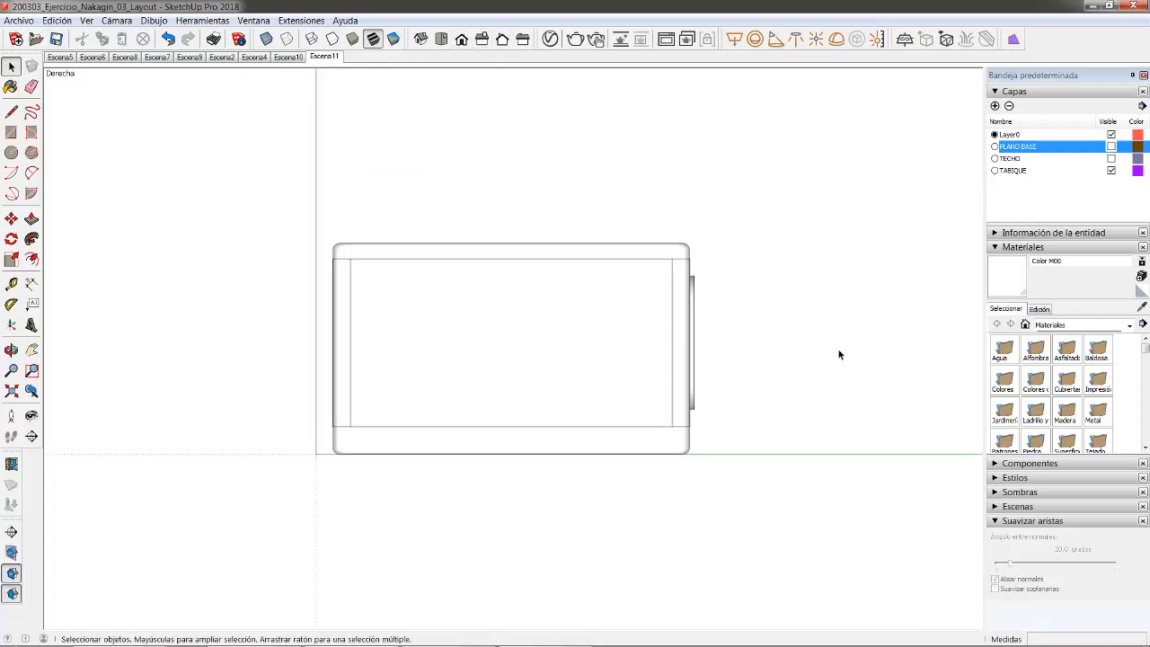
right_click(326, 60)
left_click(370, 106)
right_click(330, 60)
left_click(374, 95)
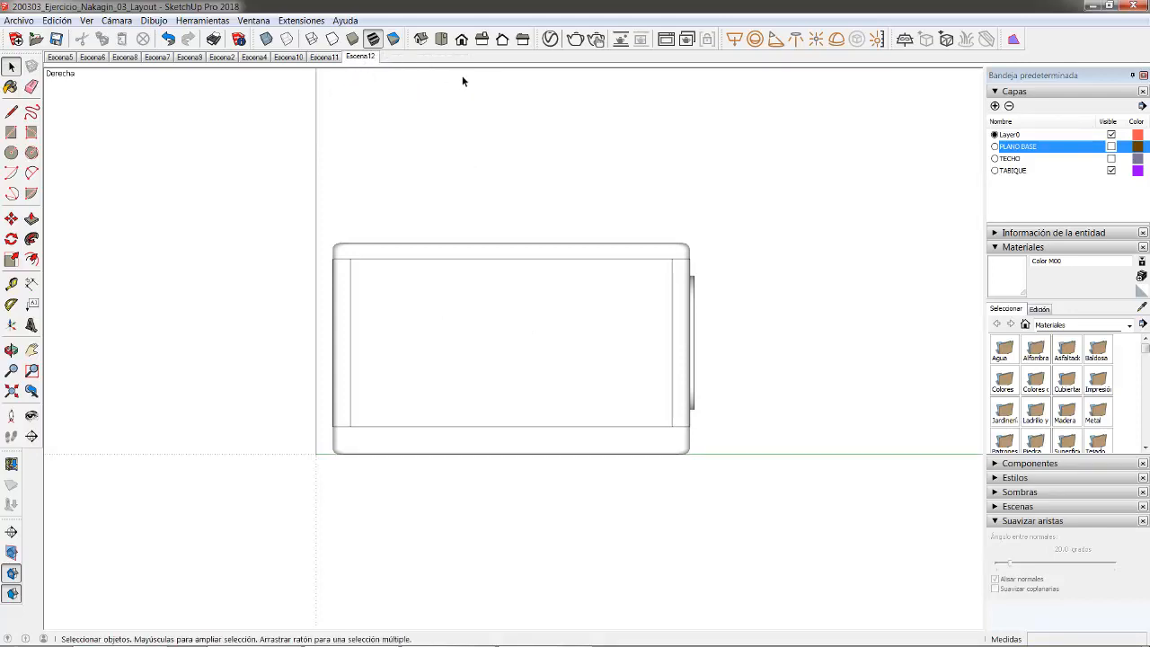
- Switch to the top view, update Escena12 with it, and add Escena13
left_click(441, 39)
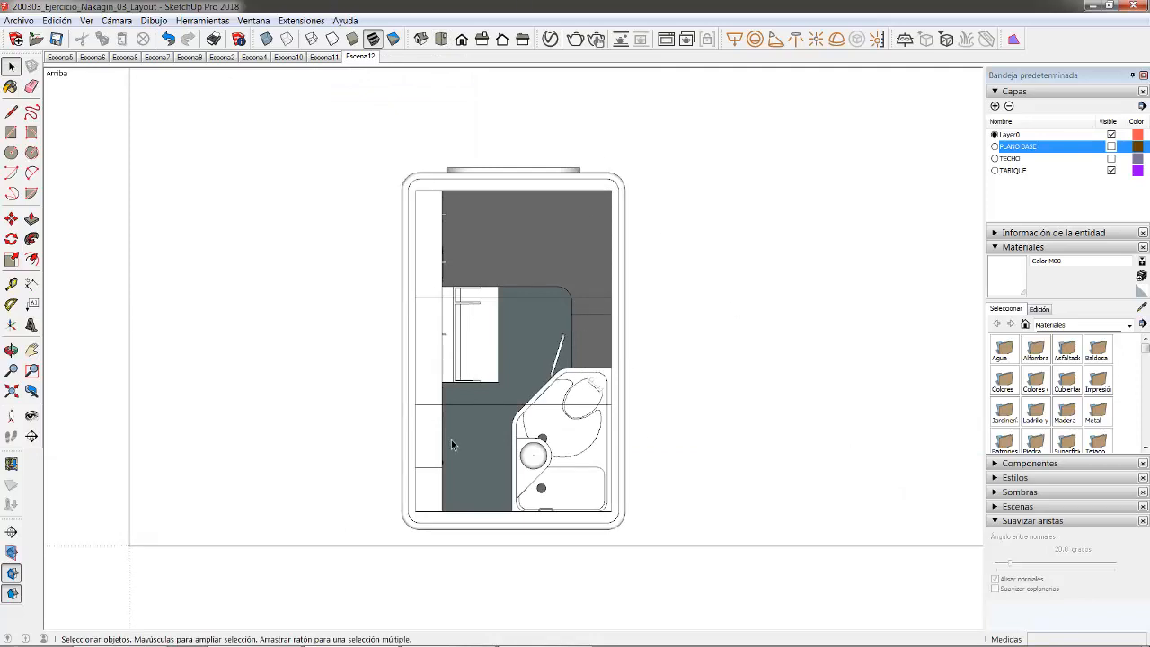
scroll(512, 388, "up", 3)
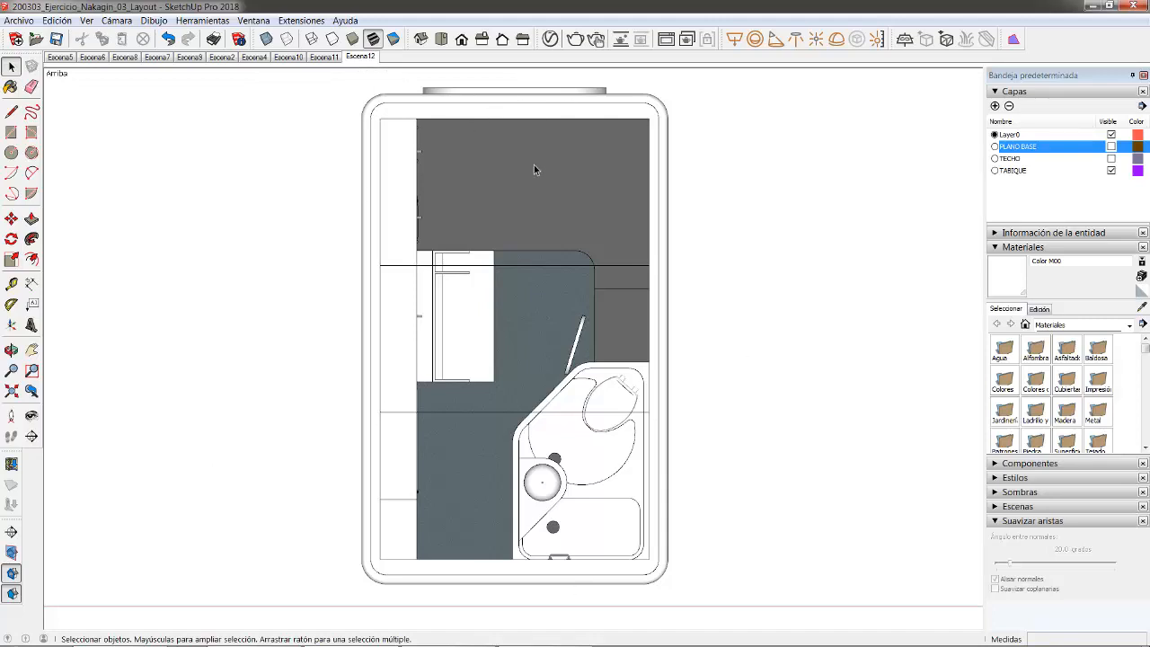
right_click(357, 61)
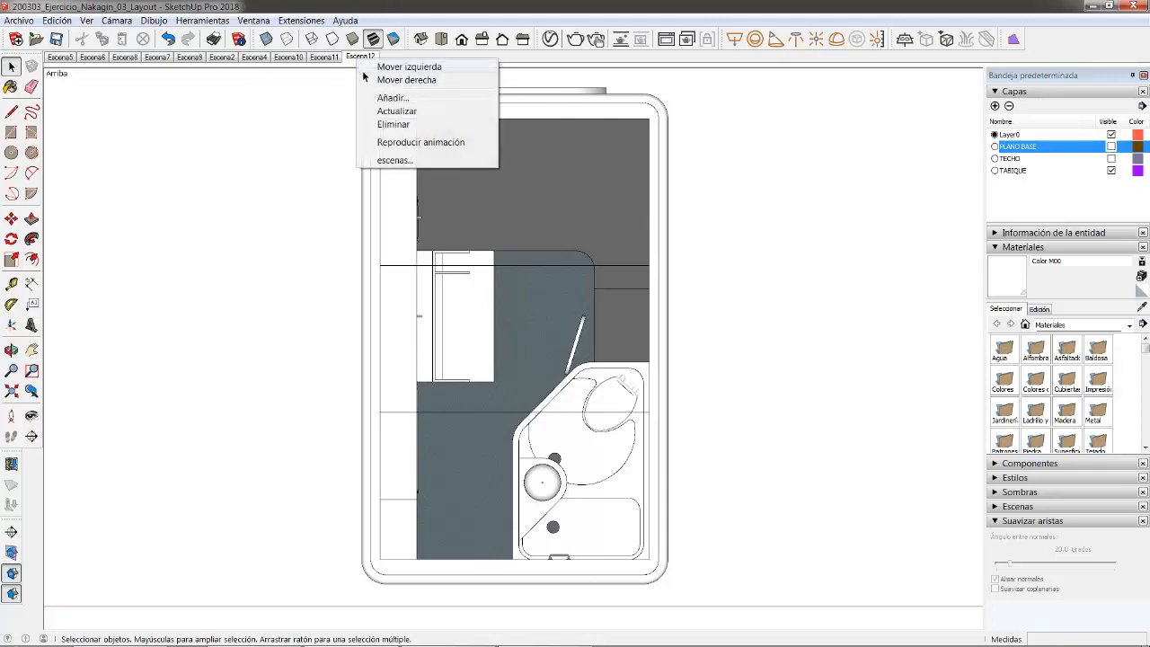
left_click(381, 110)
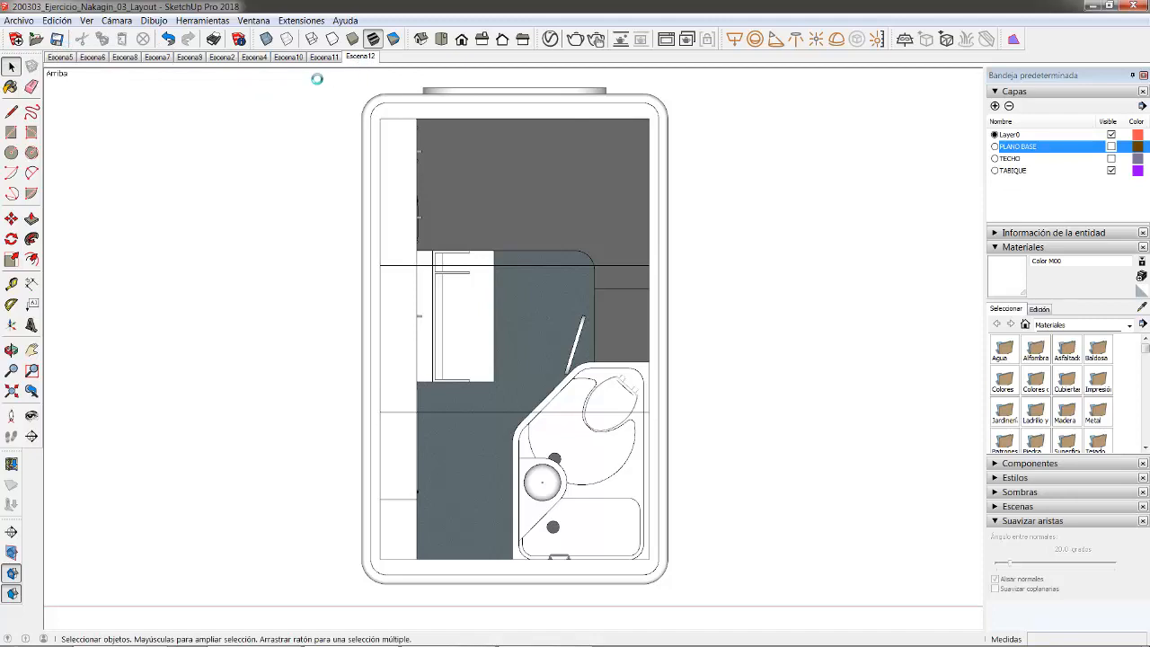
right_click(366, 60)
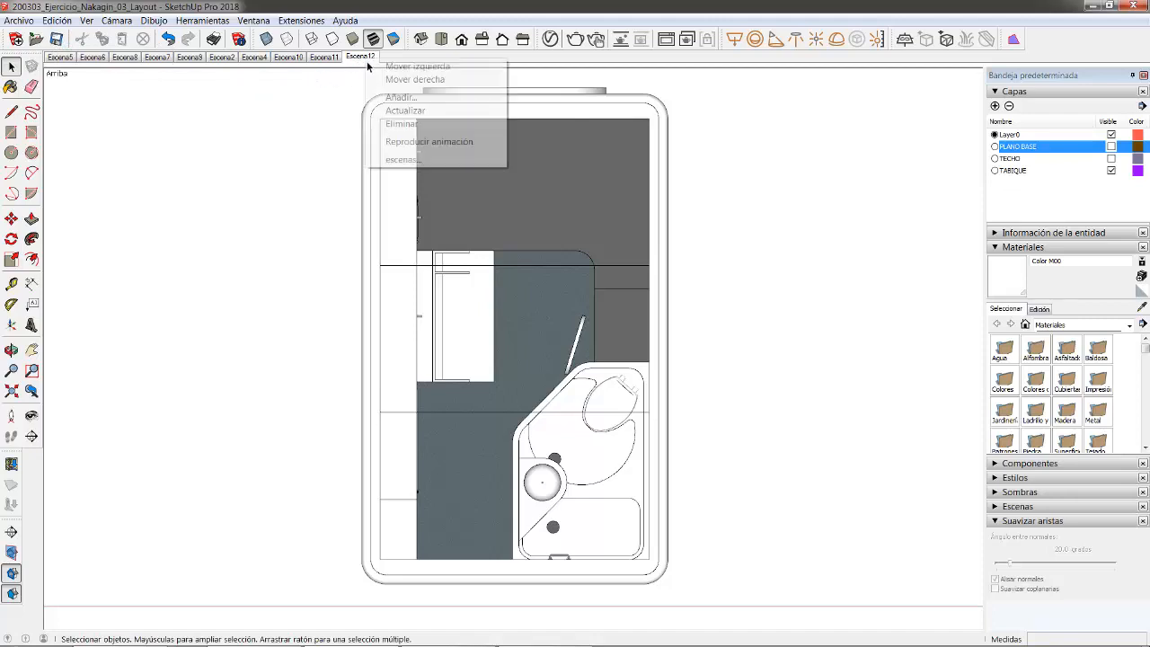
left_click(405, 100)
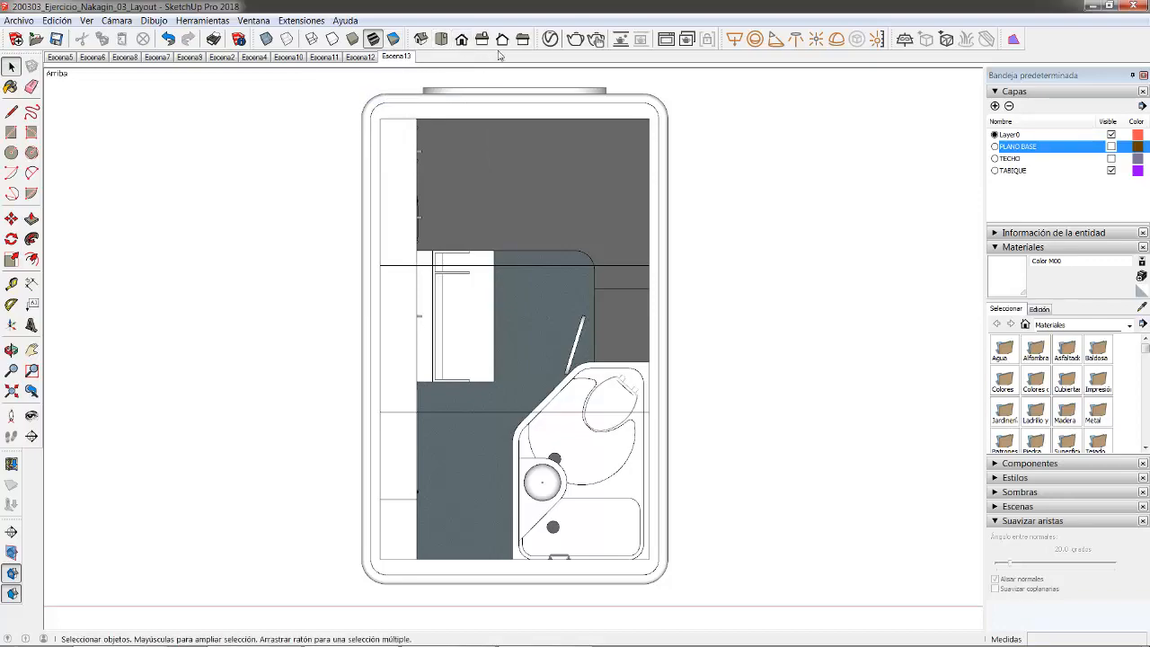
left_click(420, 39)
- Hide the TECHO roof layer and orbit to look down into the open capsule
middle_click_drag(633, 346, 292, 382)
left_click(1112, 159)
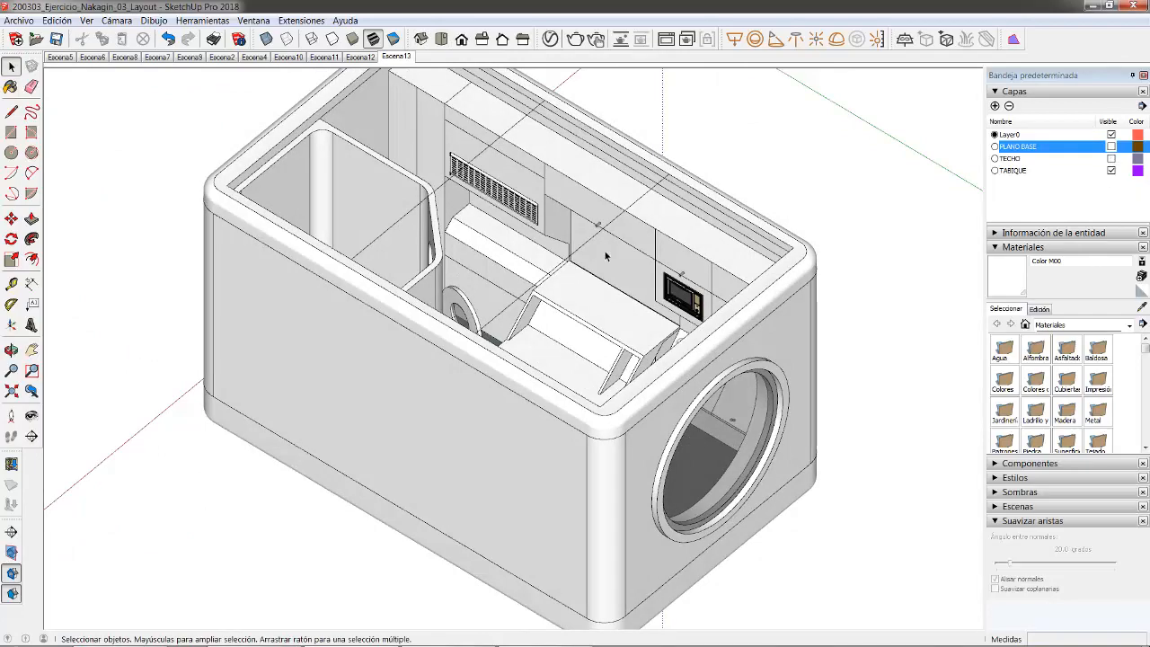
middle_click_drag(628, 341, 614, 393)
scroll(614, 392, "down", 5)
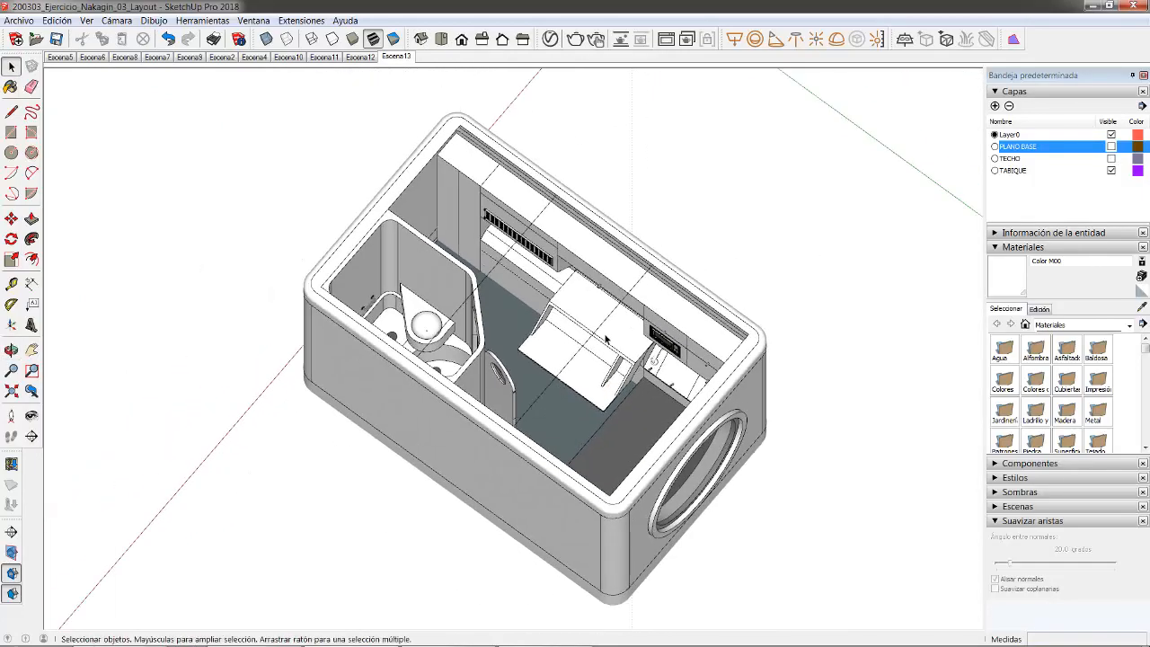
middle_click_drag(584, 342, 559, 202)
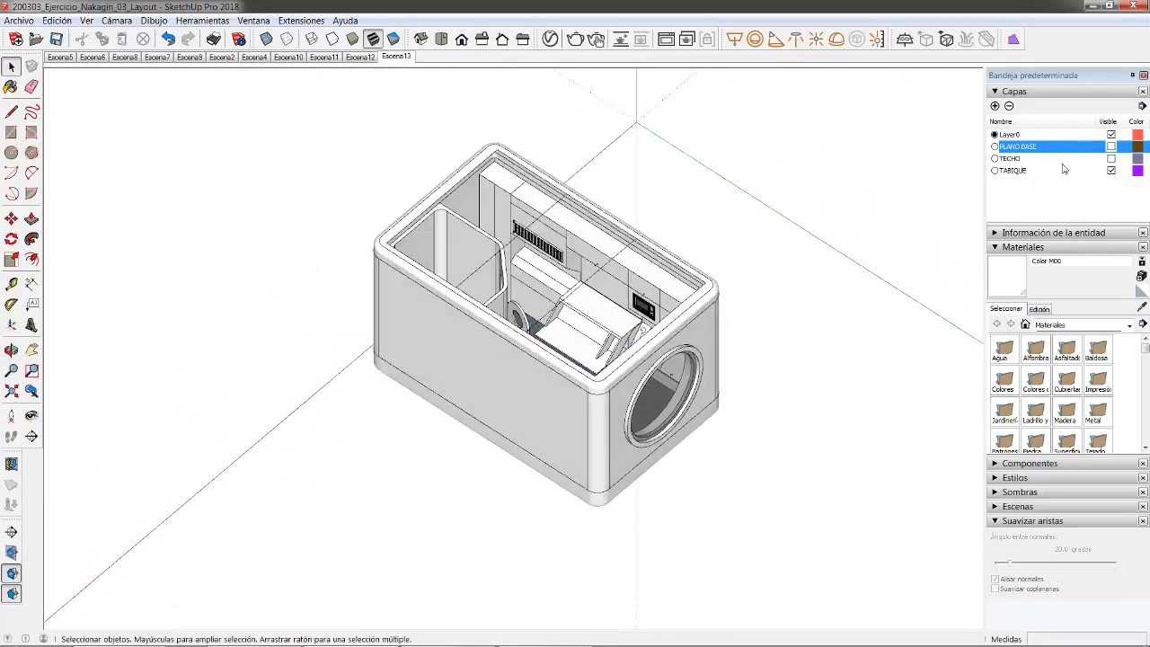
- Turn TECHO back on, keep PLANO BASE hidden, and orbit the closed capsule
left_click(1111, 146)
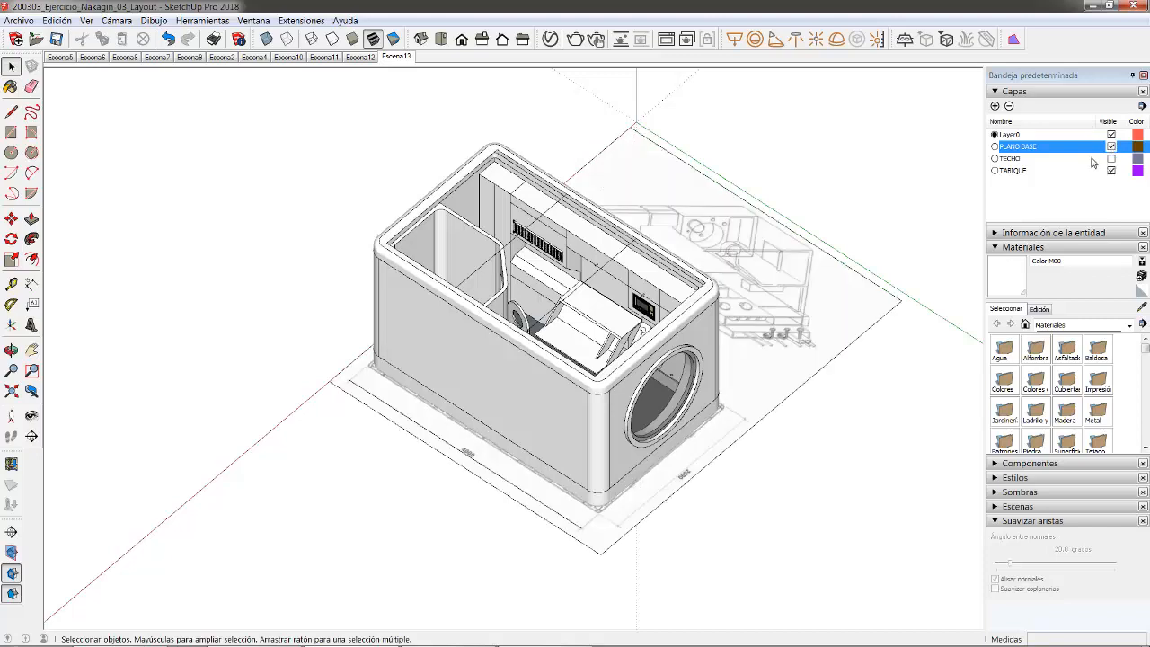
left_click(1111, 158)
left_click(1111, 146)
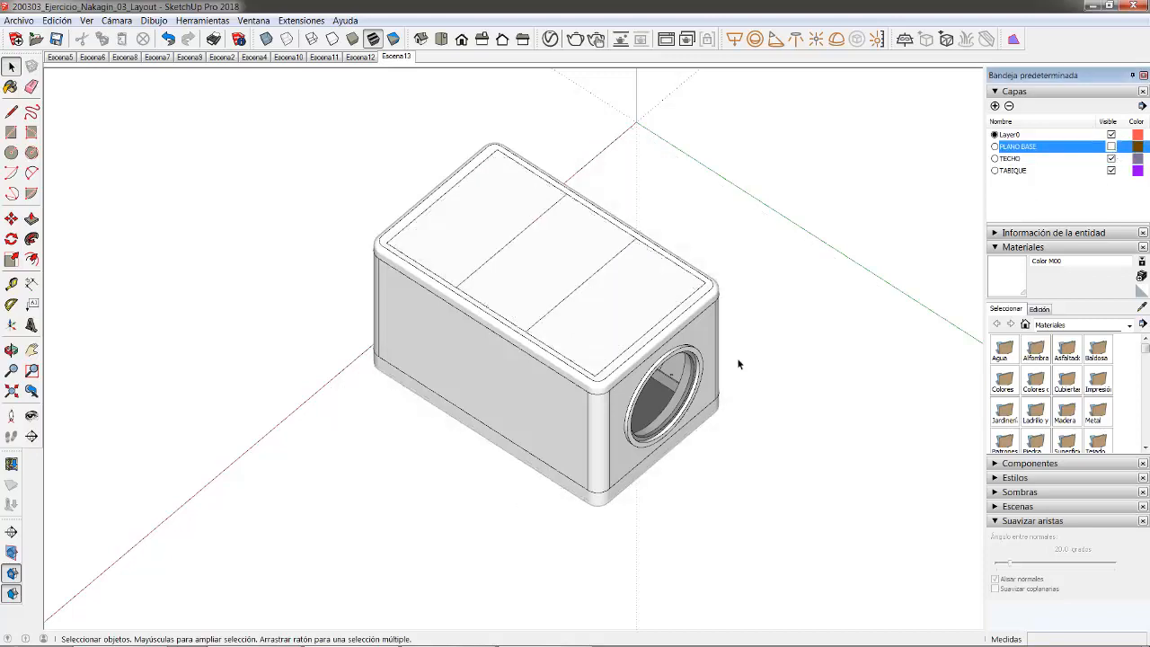
middle_click_drag(657, 325, 602, 319)
scroll(601, 316, "up", 4)
scroll(591, 320, "down", 2)
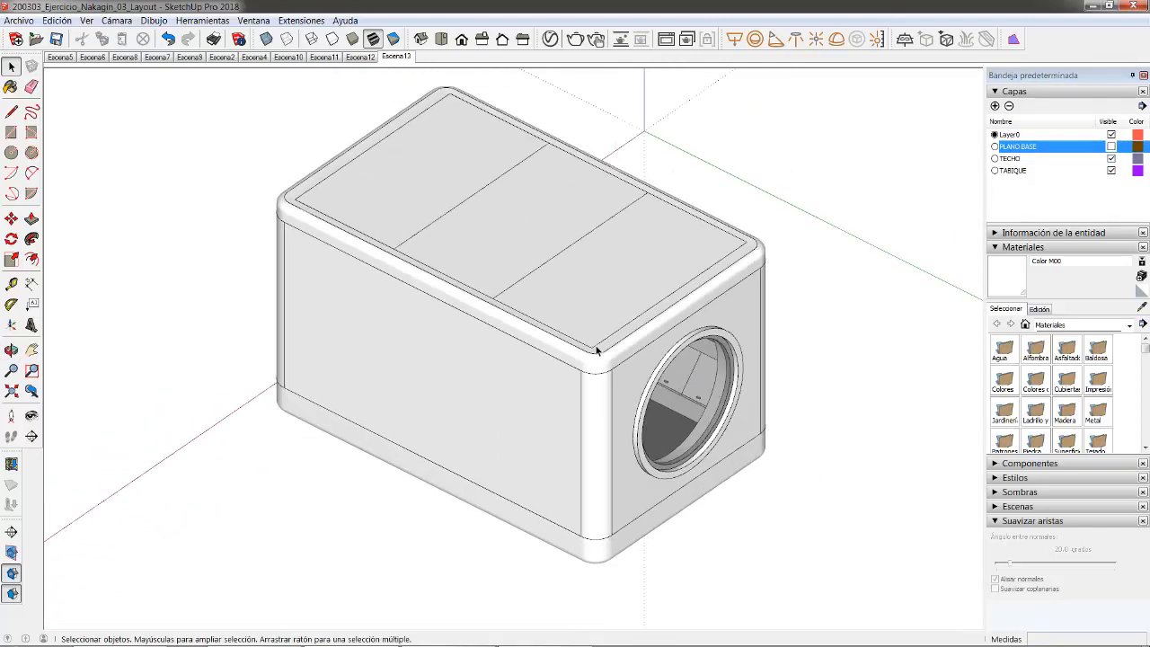
scroll(526, 323, "down", 2)
scroll(503, 311, "up", 3)
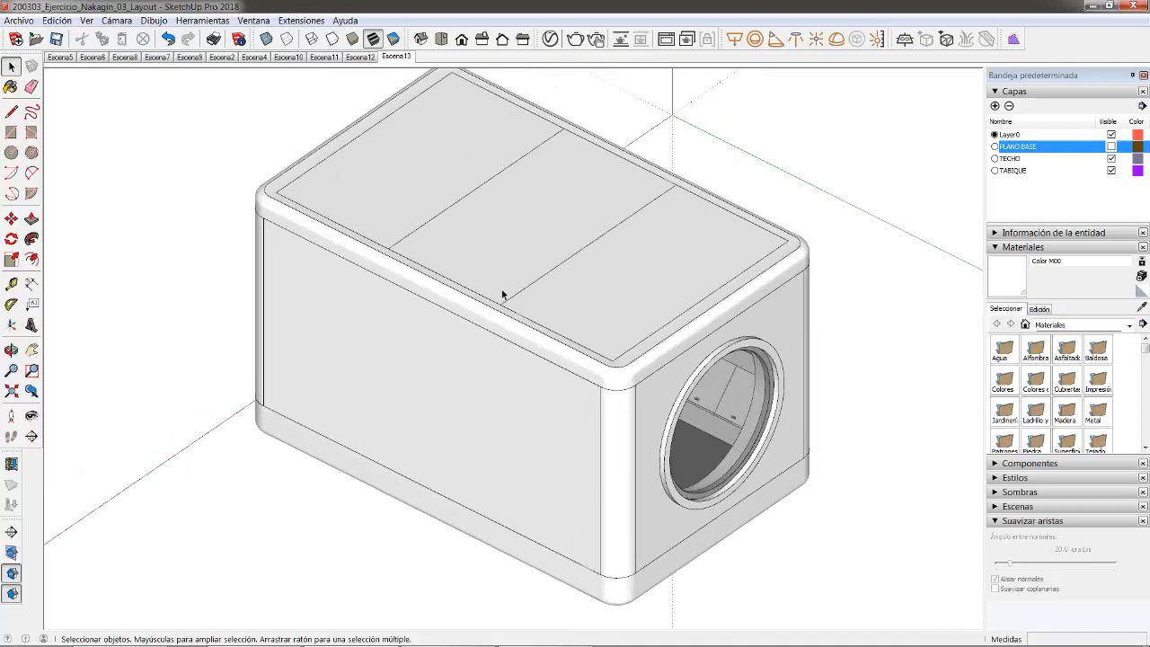
middle_click_drag(505, 300, 418, 206)
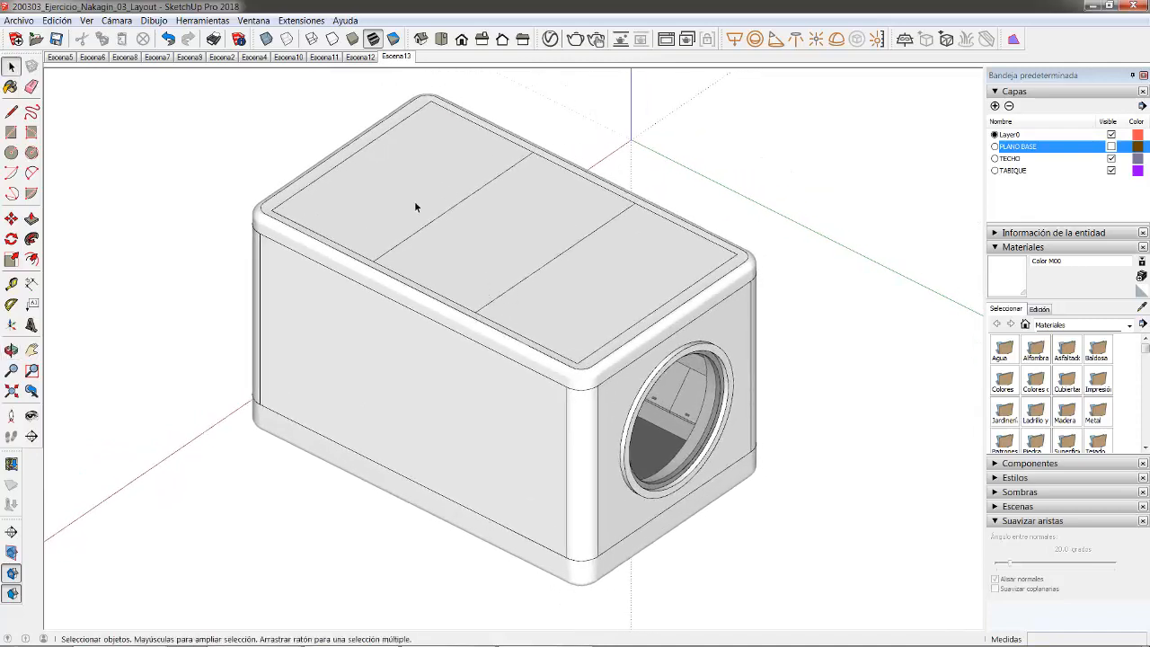
- Cycle through Wireframe, Hidden Line, Shaded and Textured styles, then enable X-ray and orbit
left_click(312, 39)
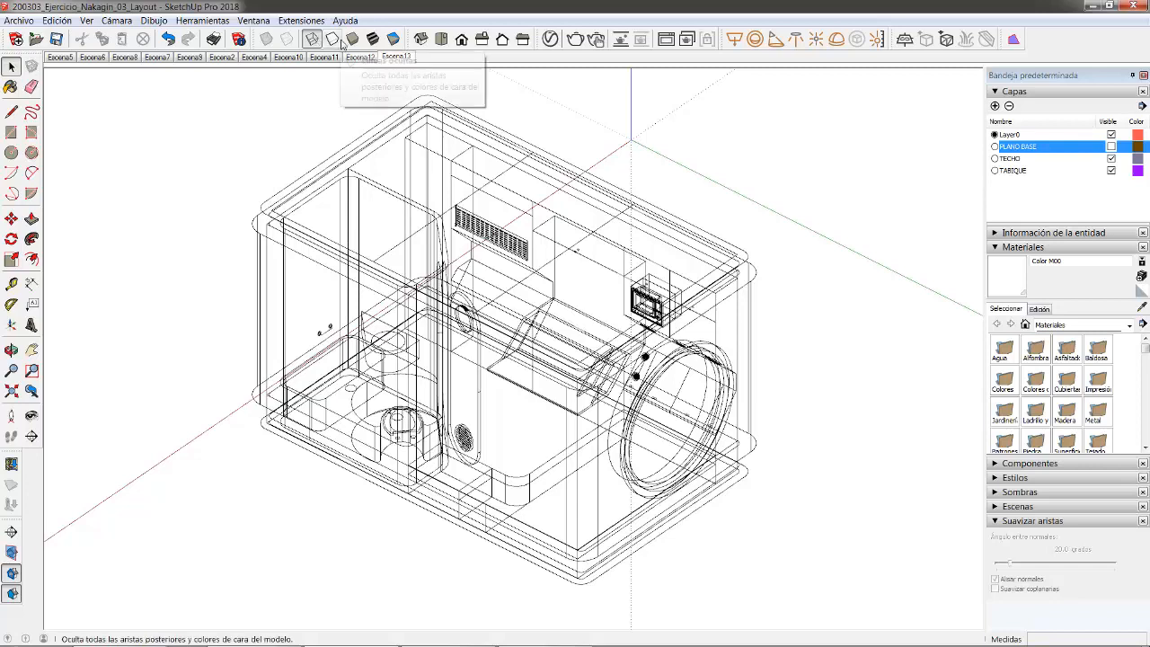
left_click(332, 39)
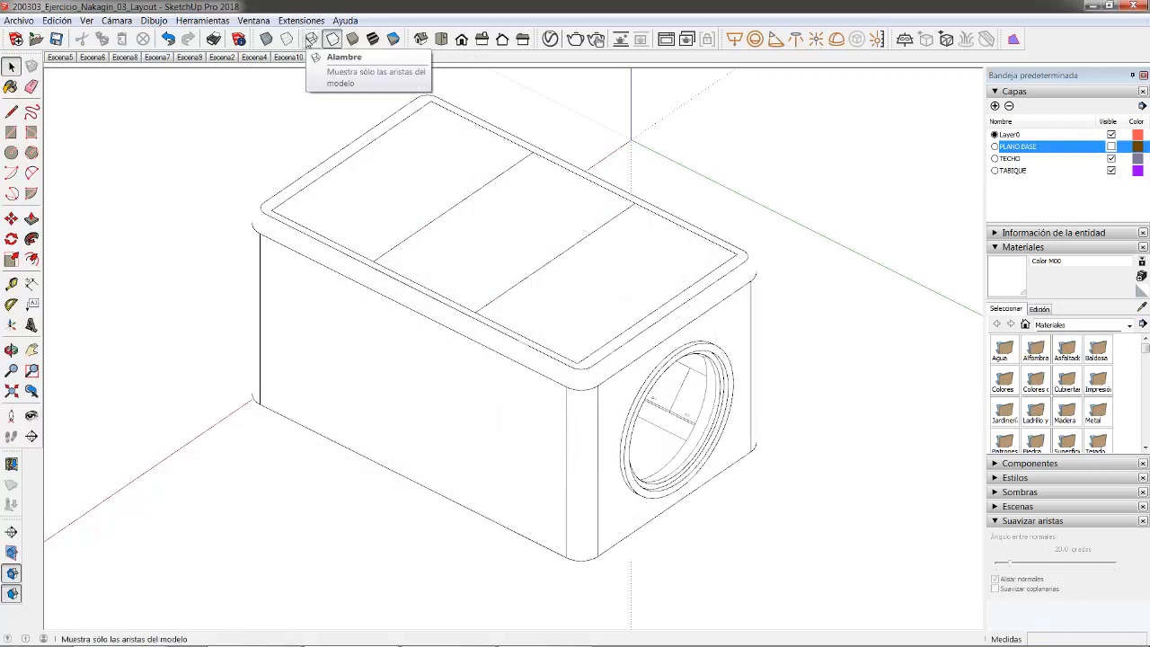
left_click(352, 40)
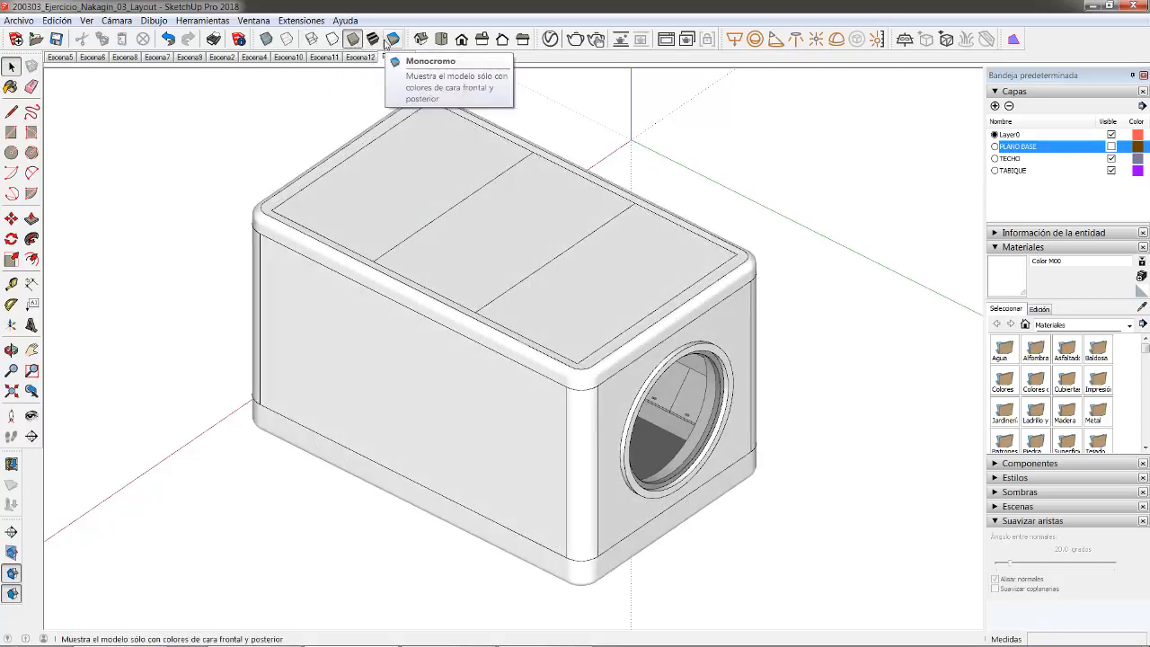
left_click(373, 39)
left_click(267, 39)
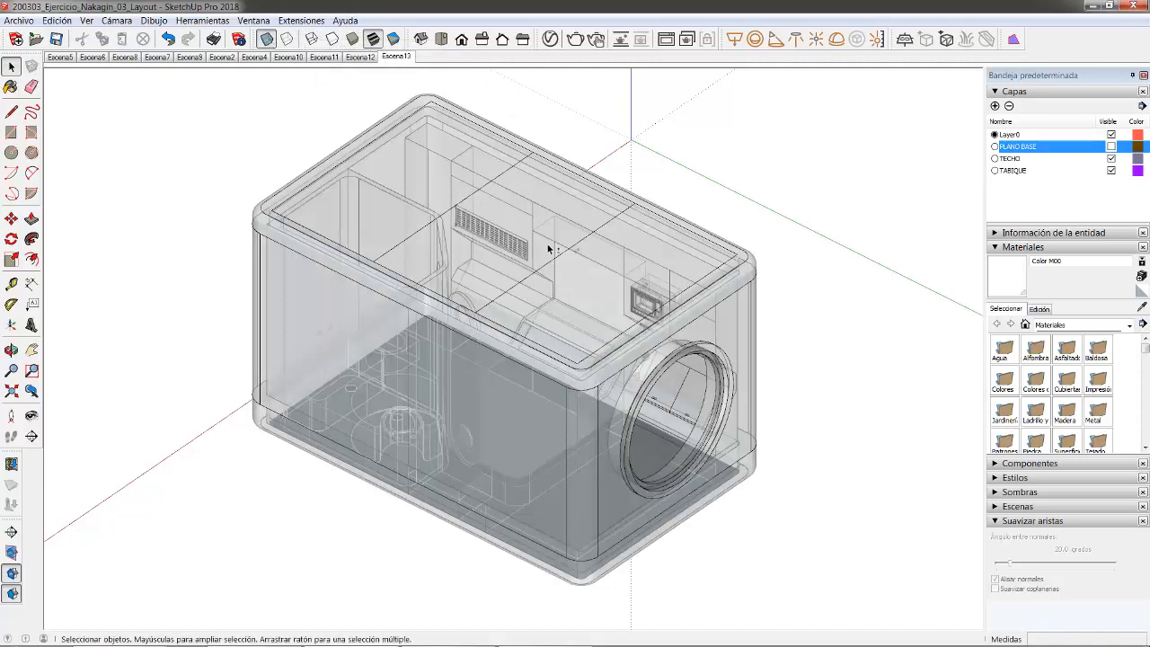
middle_click_drag(547, 246, 532, 252)
scroll(515, 277, "up", 1)
scroll(508, 297, "up", 1)
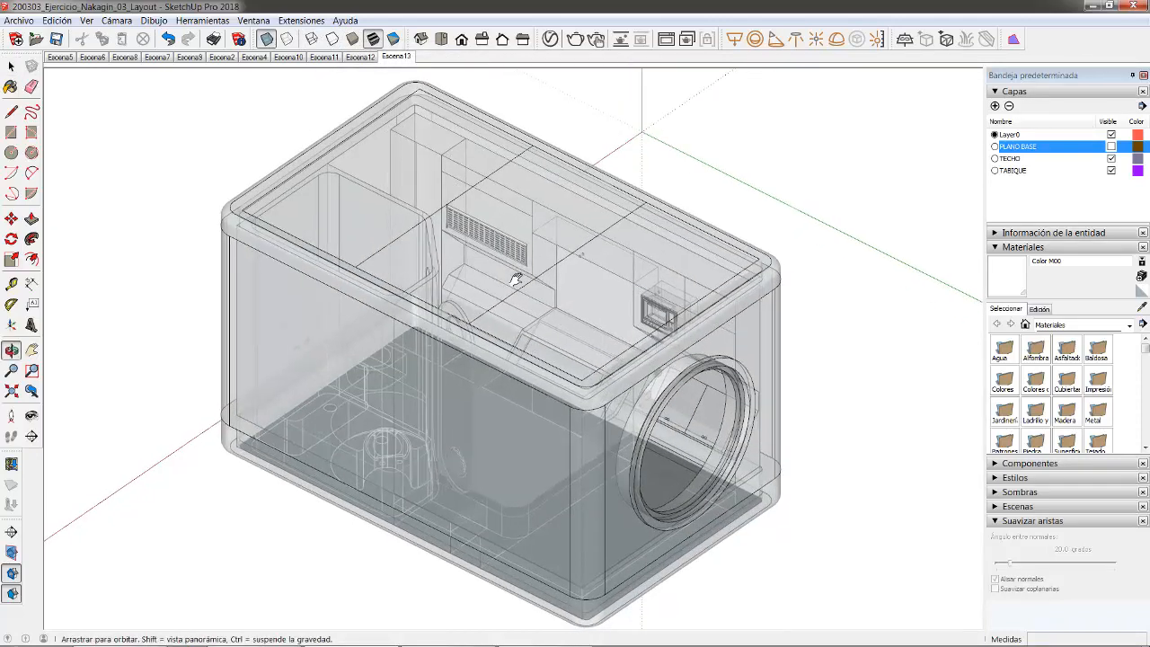
scroll(511, 275, "down", 1)
middle_click_drag(506, 283, 502, 282)
scroll(501, 269, "down", 1)
scroll(502, 270, "up", 1)
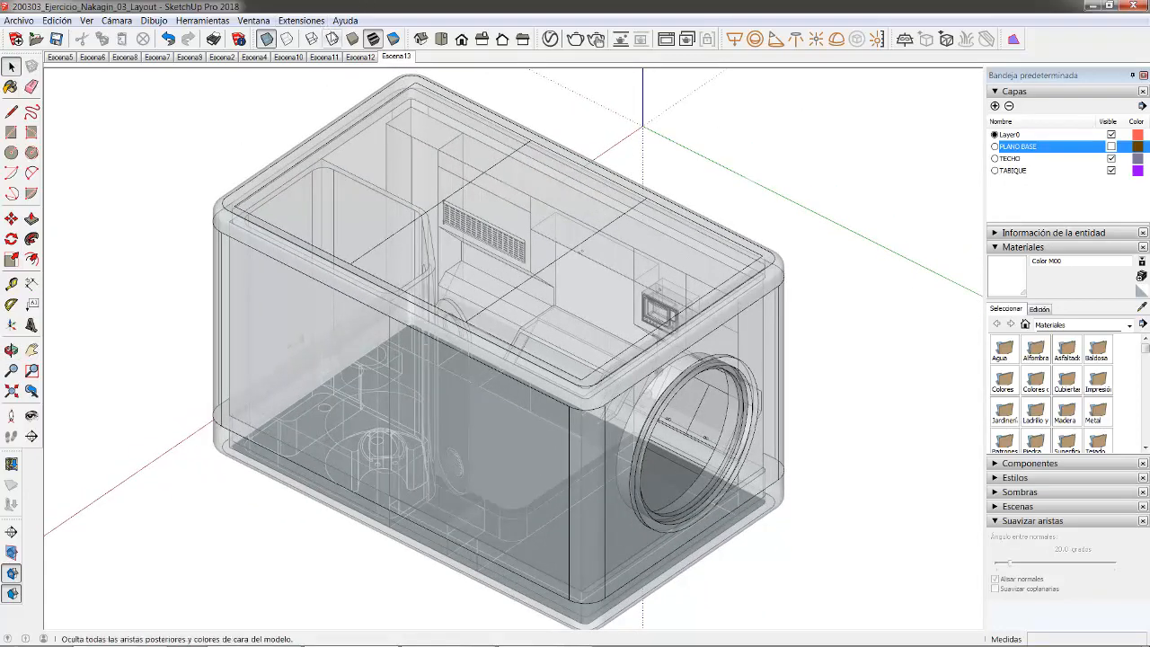
- Return to the isometric view with textured shaded X-ray faces and orbit to a frontal angle
left_click(333, 39)
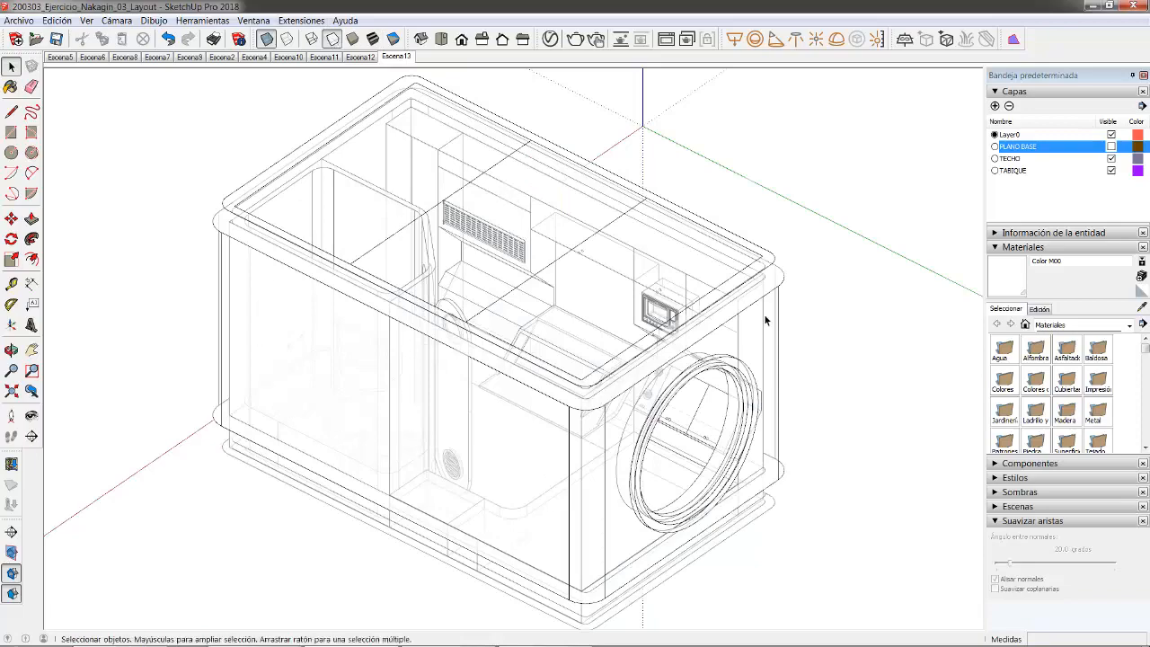
middle_click_drag(765, 320, 790, 364)
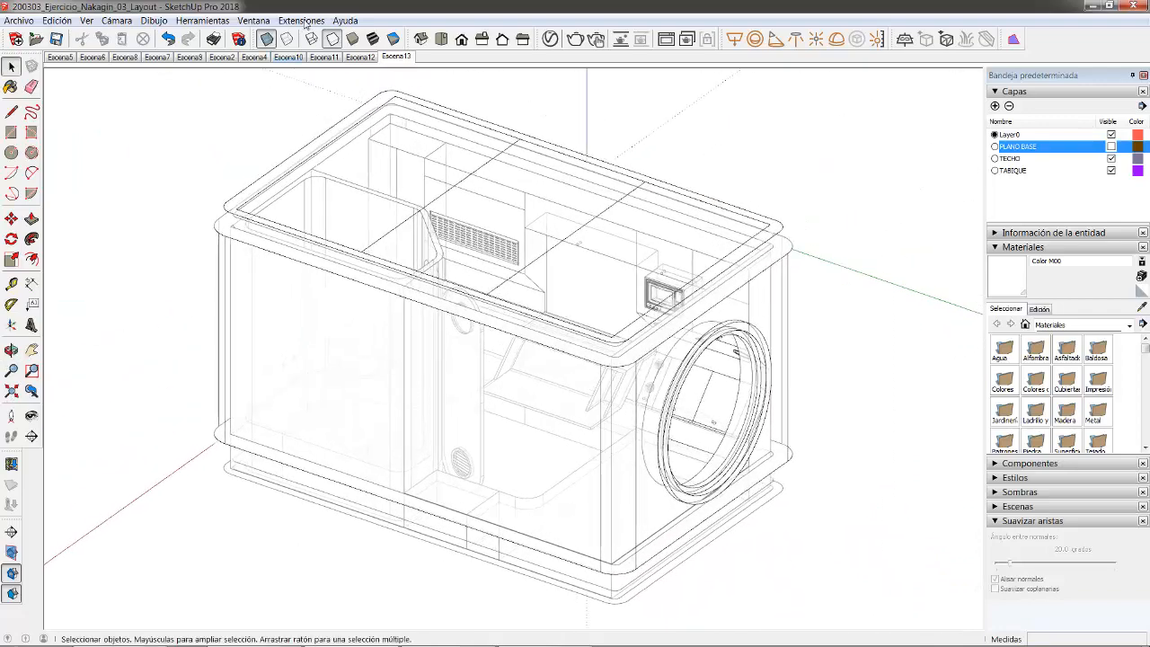
left_click(421, 38)
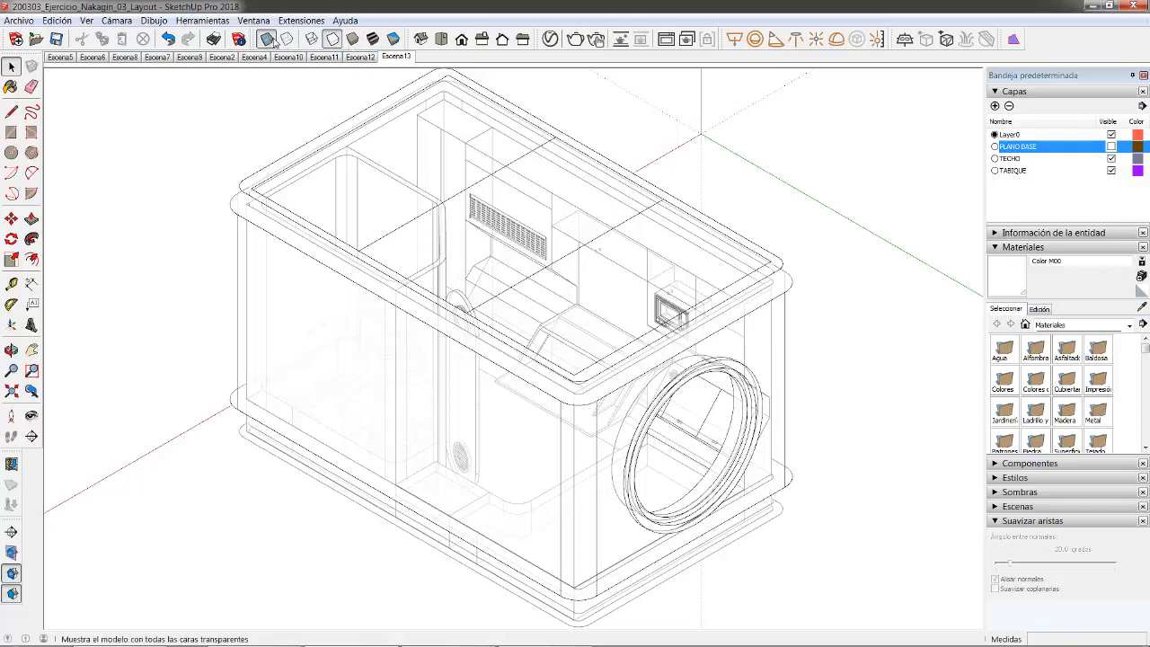
left_click(374, 38)
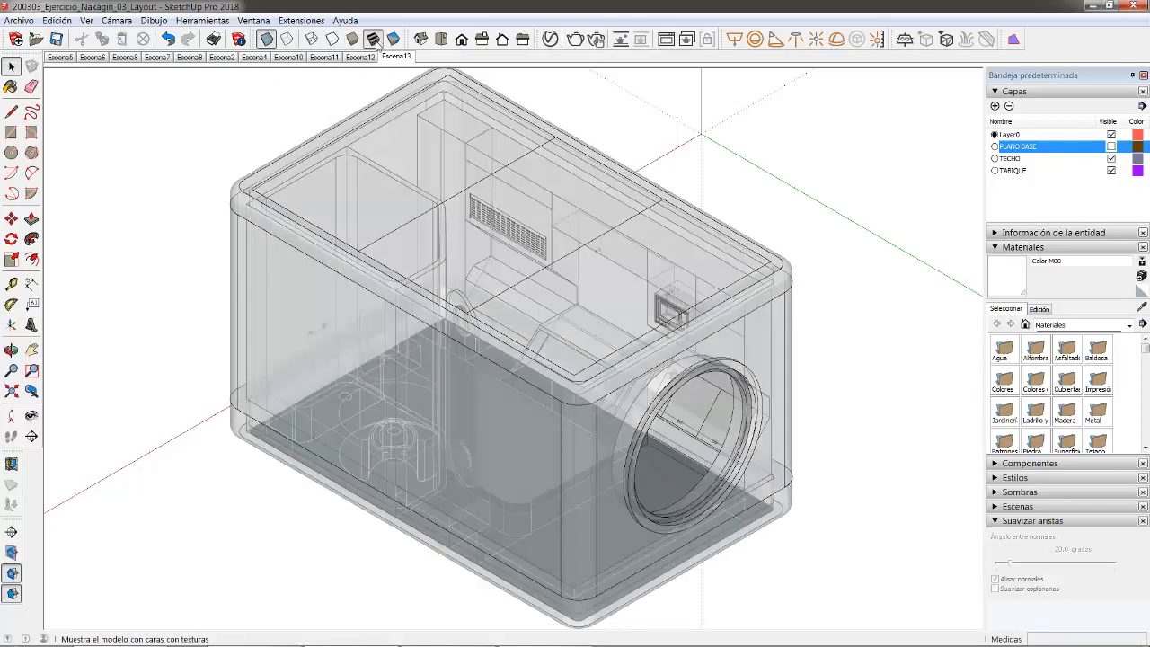
middle_click_drag(526, 249, 528, 295)
middle_click_drag(533, 238, 531, 250)
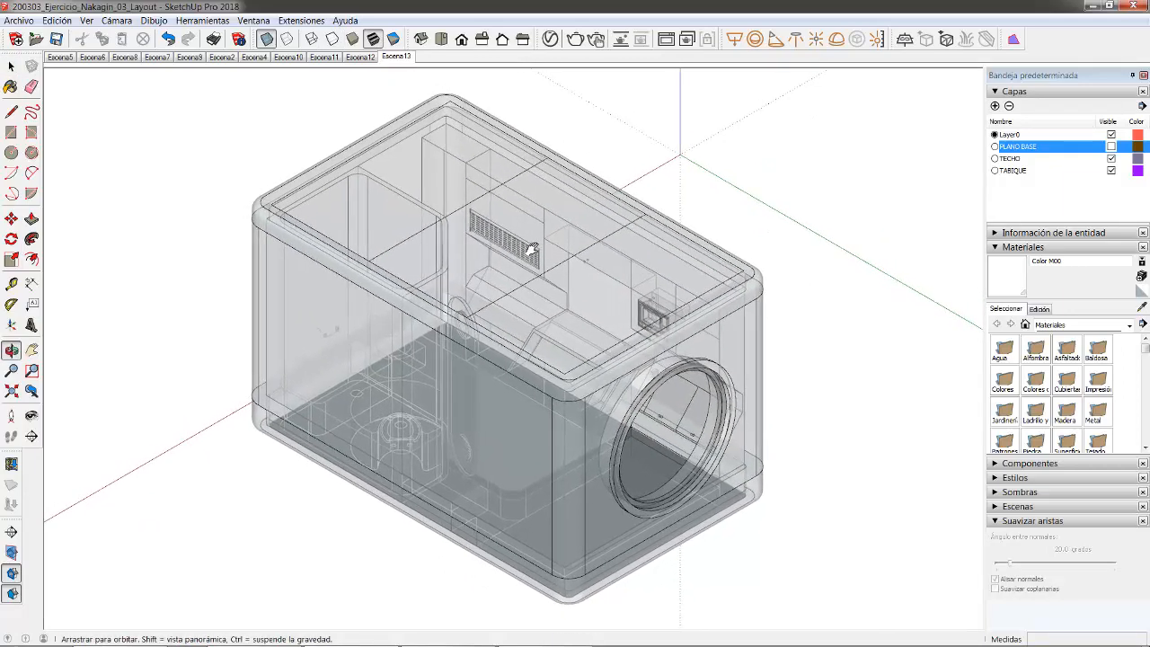
- Update Escena13 so it stores the current X-ray style
right_click(393, 59)
left_click(425, 109)
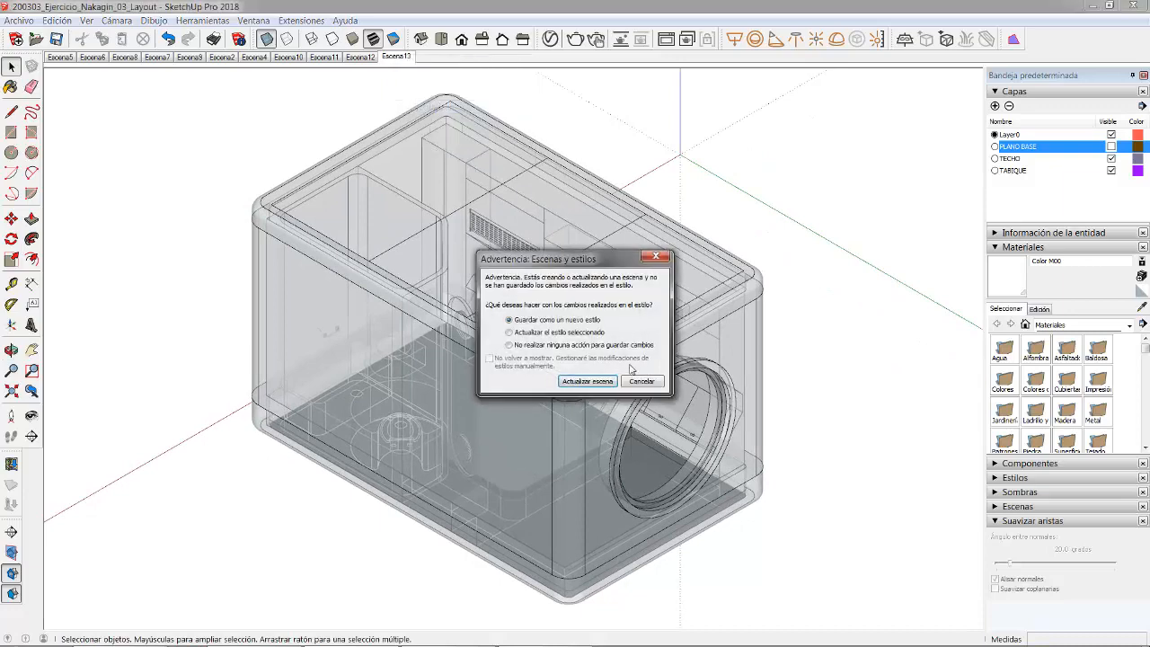
left_click(585, 384)
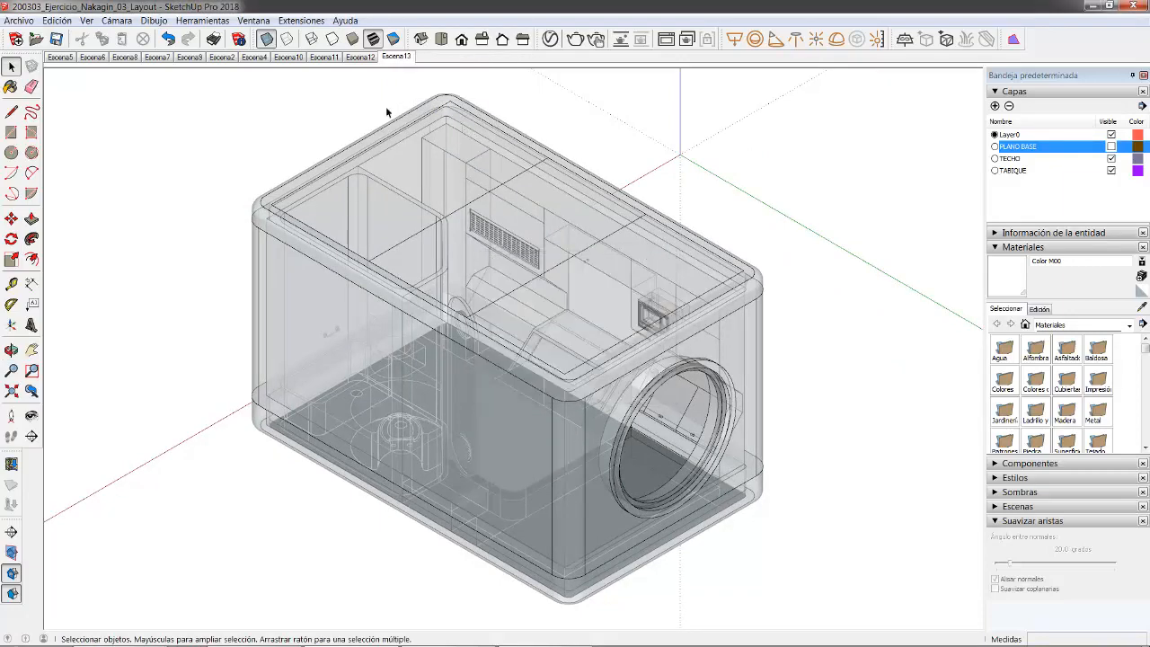
- Turn off X-ray, add Escena14 with the solid view, move it before Escena13, and save
left_click(267, 40)
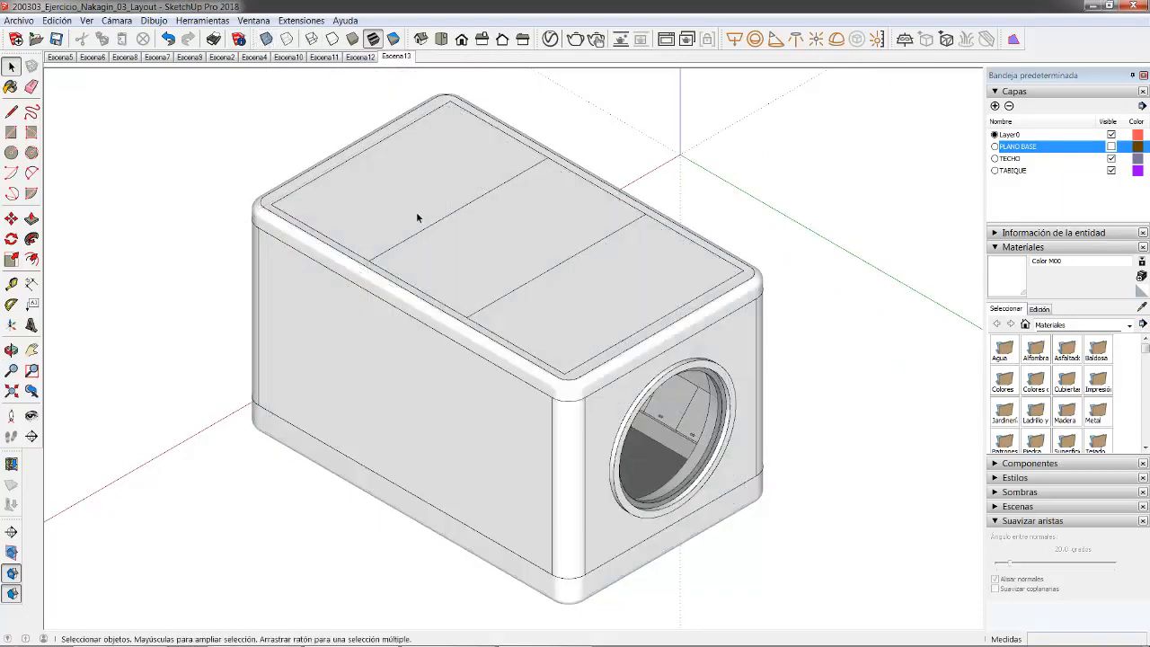
right_click(393, 57)
left_click(438, 93)
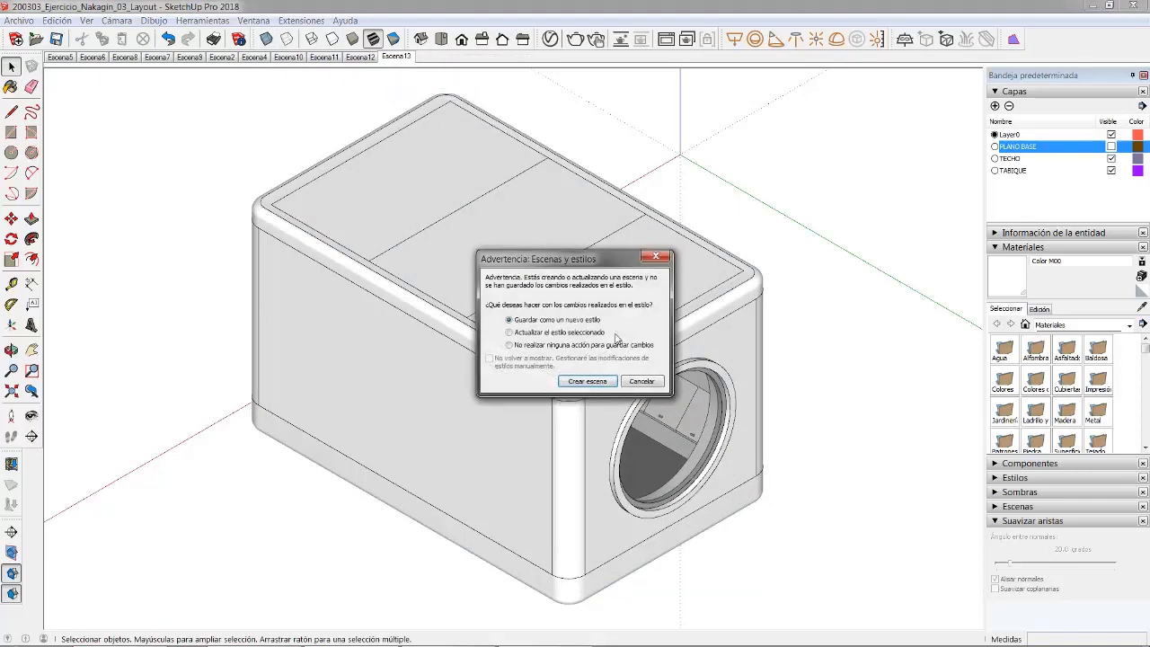
left_click(586, 380)
right_click(429, 59)
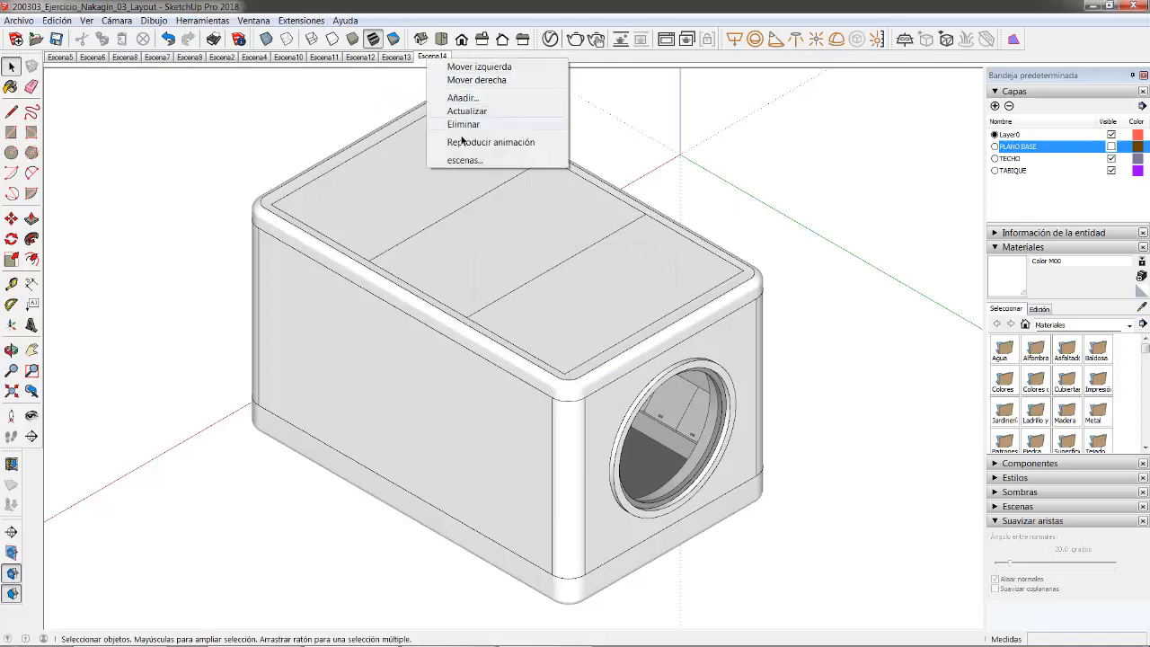
left_click(463, 111)
right_click(427, 59)
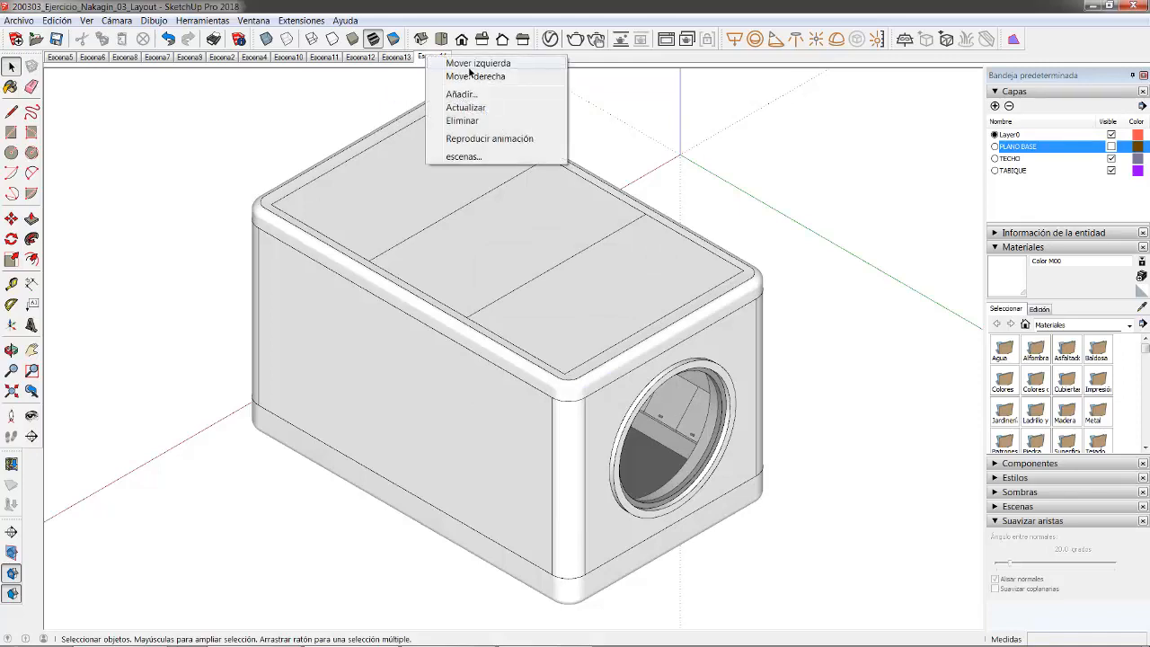
left_click(469, 69)
left_click(56, 39)
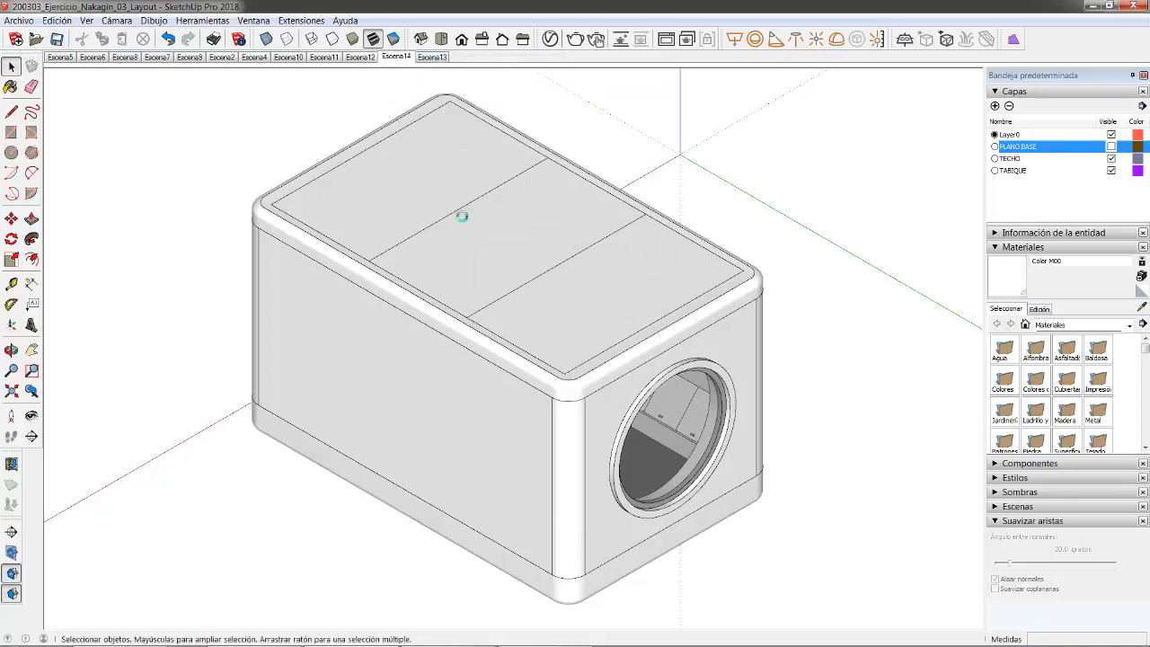
- Review scenes Escena13 and Escena6, ending on the Escena8 section elevation
left_click(435, 57)
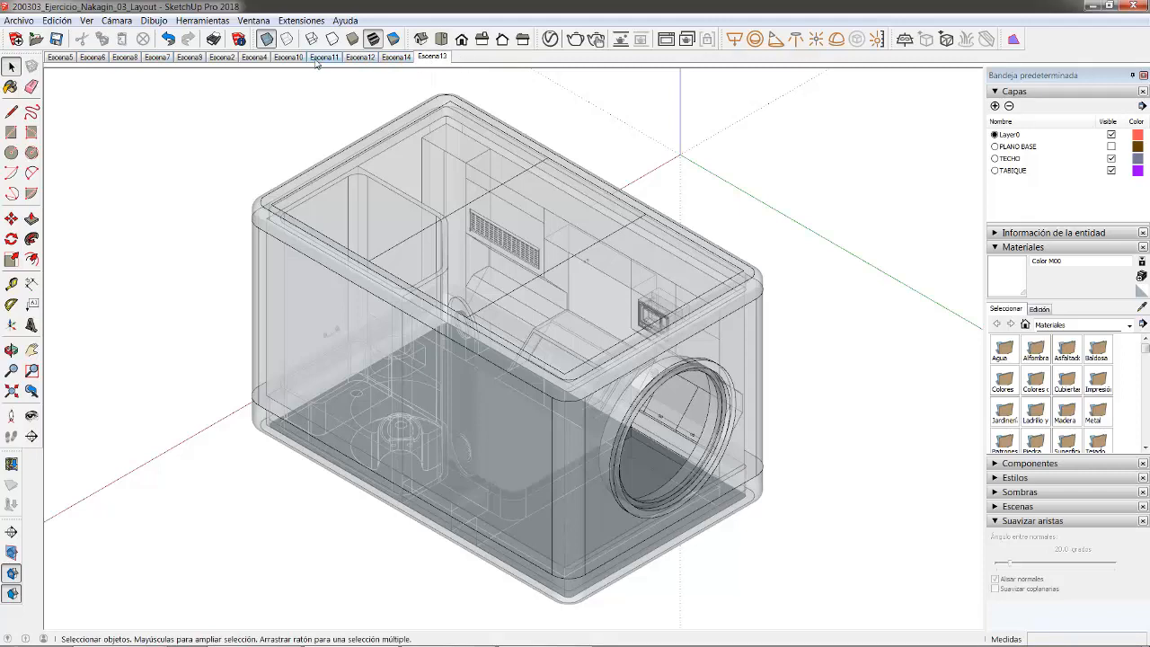
left_click(100, 57)
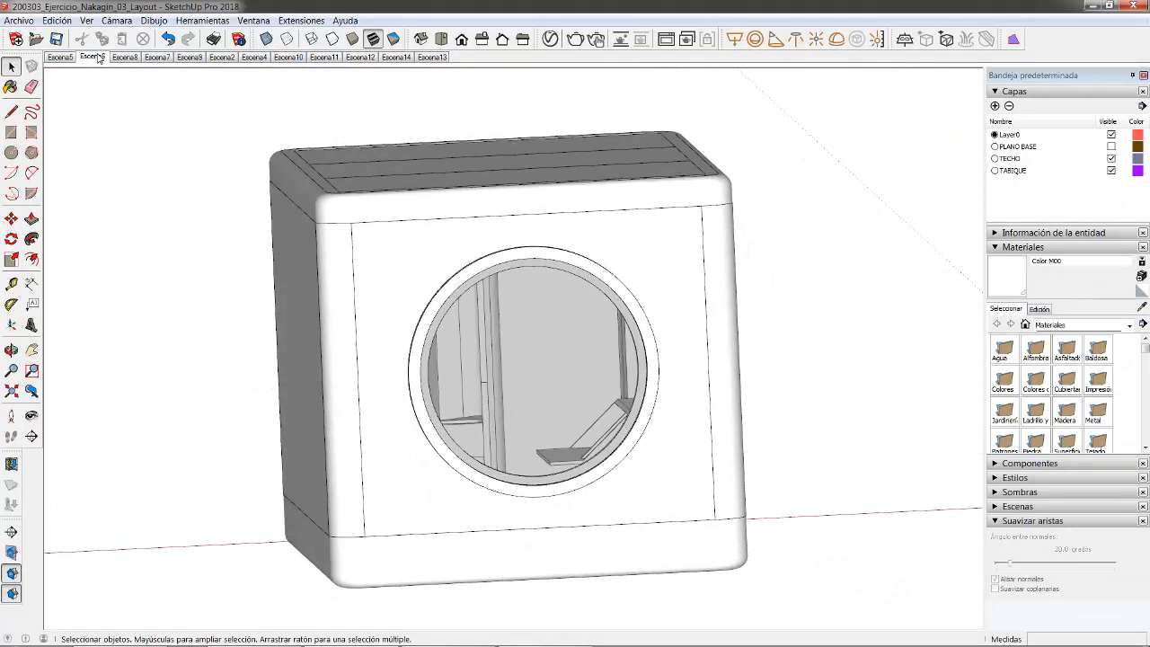
left_click(125, 57)
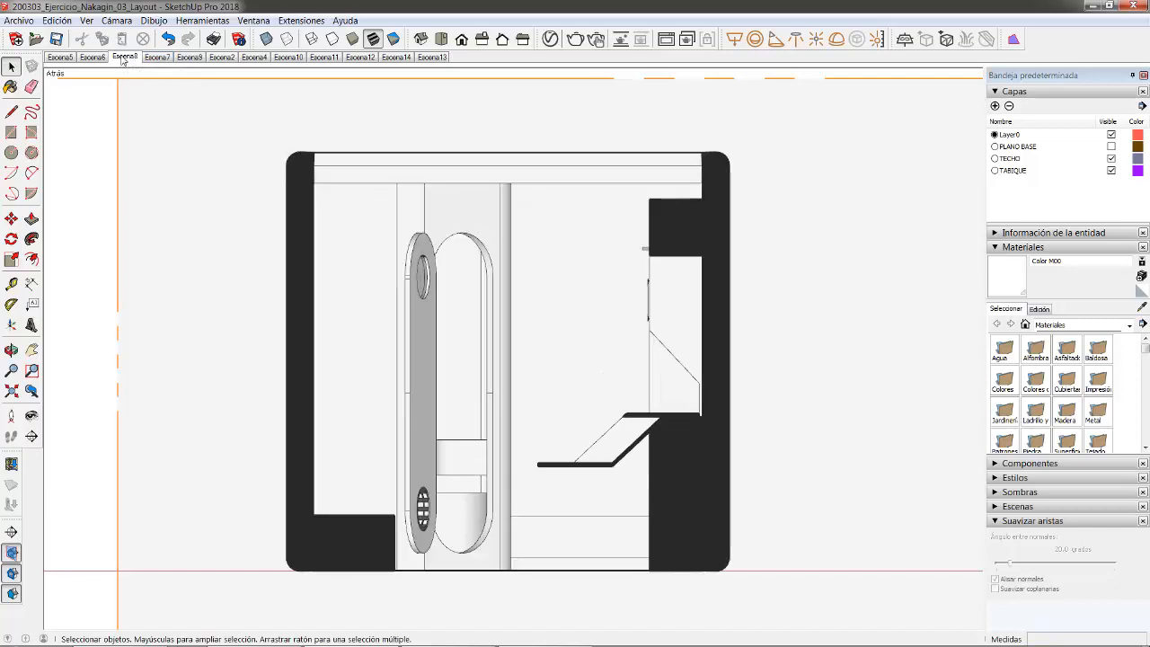
- Move Escena8 three places later in the scene order with Mover derecha
right_click(123, 59)
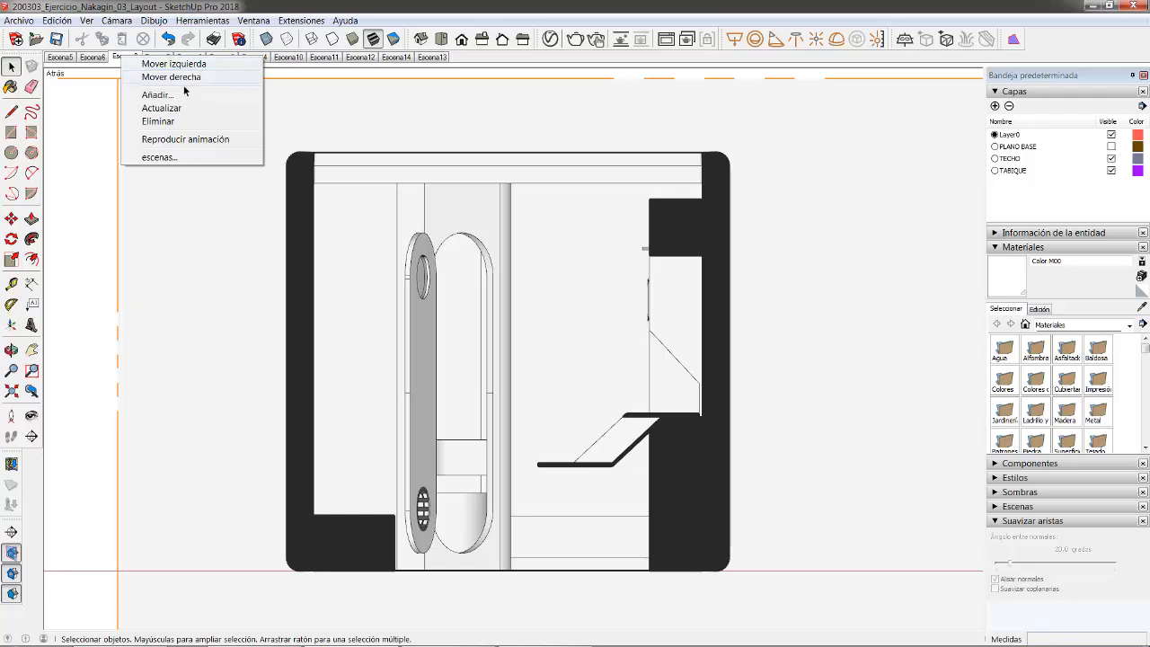
left_click(179, 78)
right_click(158, 58)
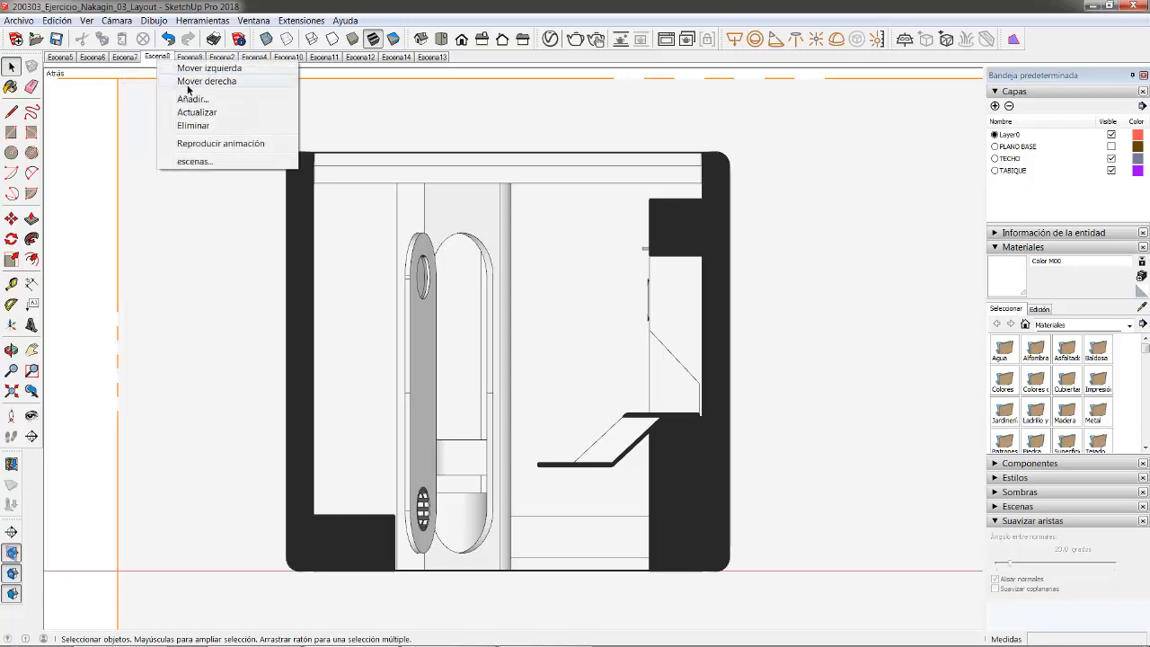
left_click(187, 86)
right_click(191, 57)
left_click(222, 82)
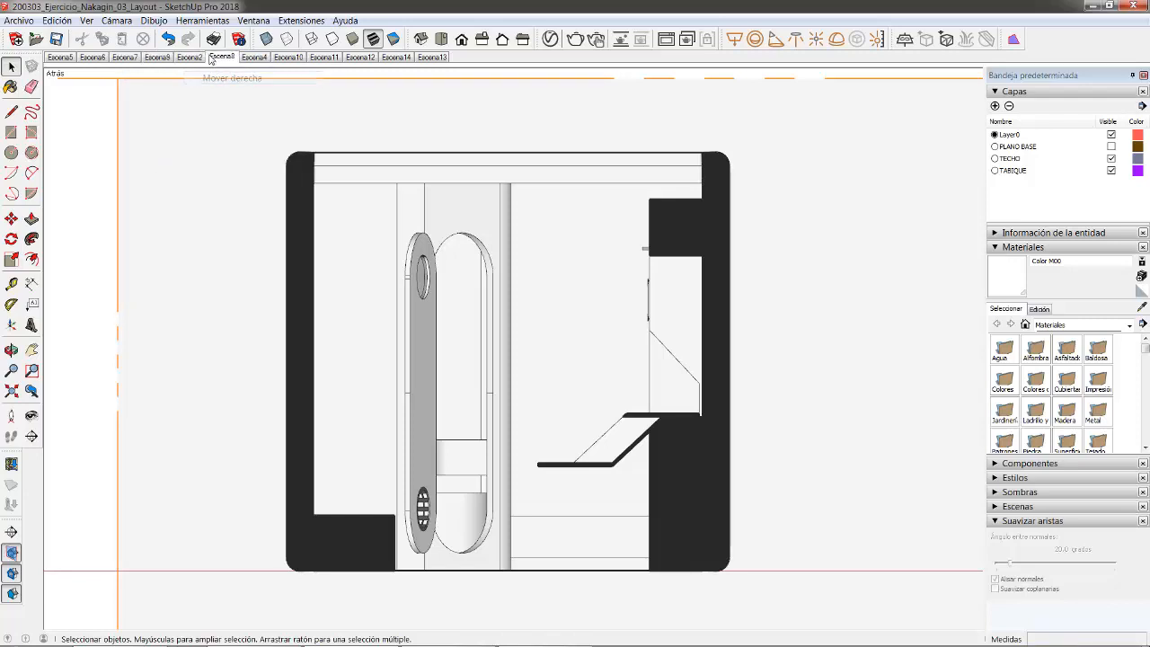
- Move Escena8 to the end of the Escenas panel list, after Escena13, and update it
scroll(1142, 307, "down", 1)
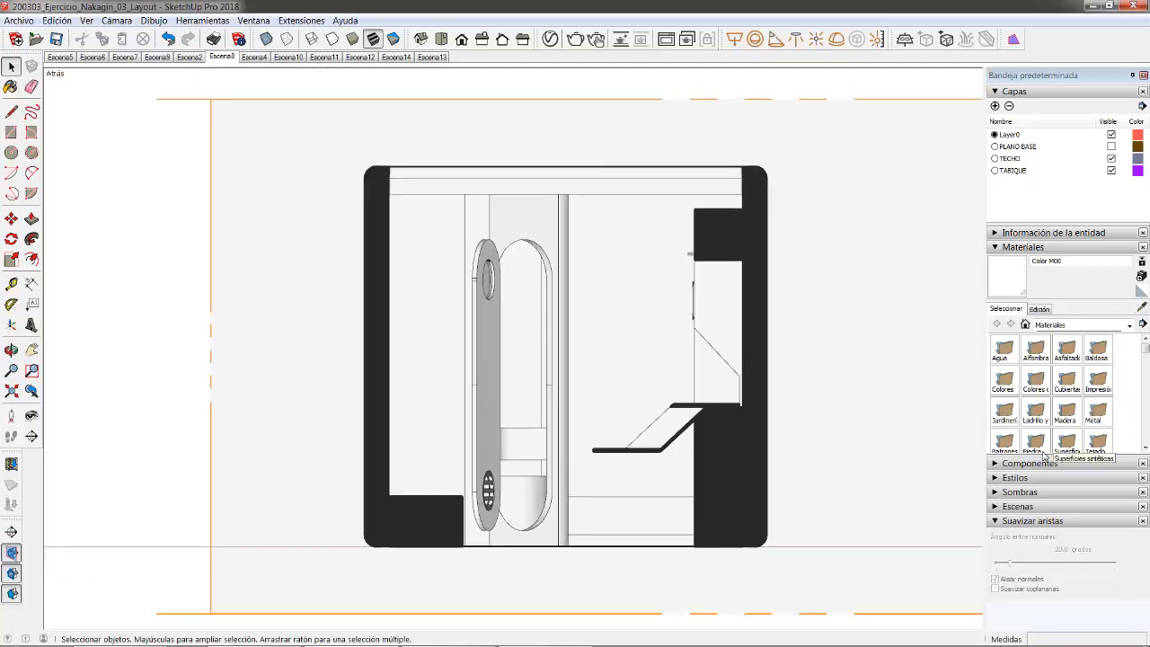
left_click(997, 506)
left_click(654, 350)
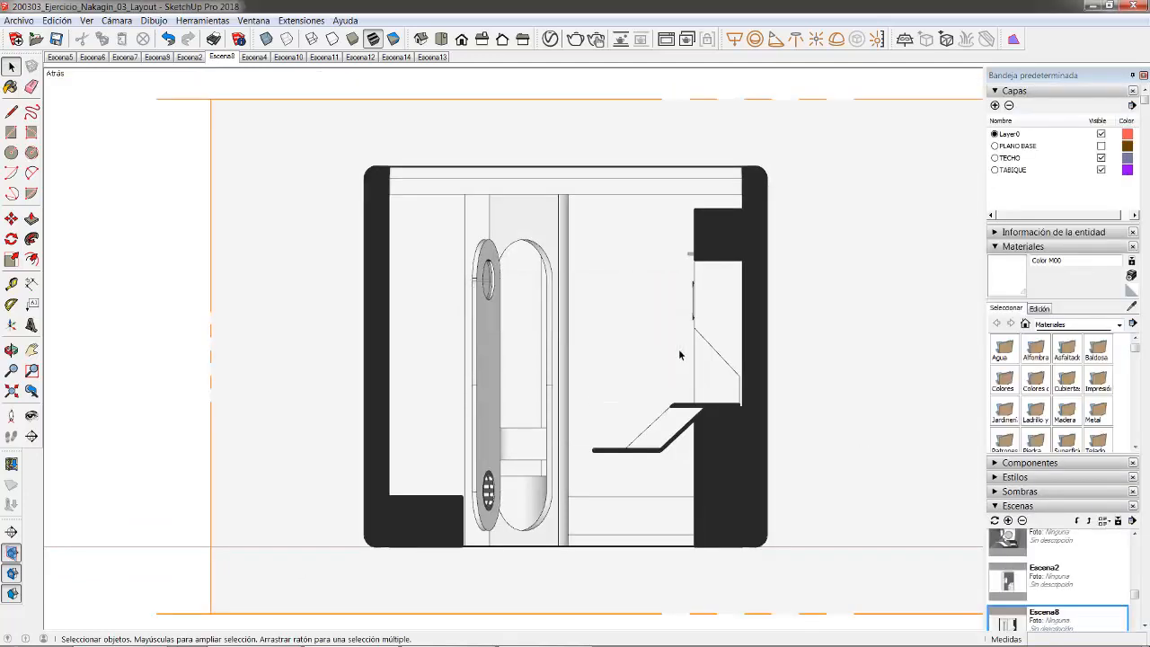
scroll(1088, 413, "down", 10)
scroll(1087, 373, "down", 3)
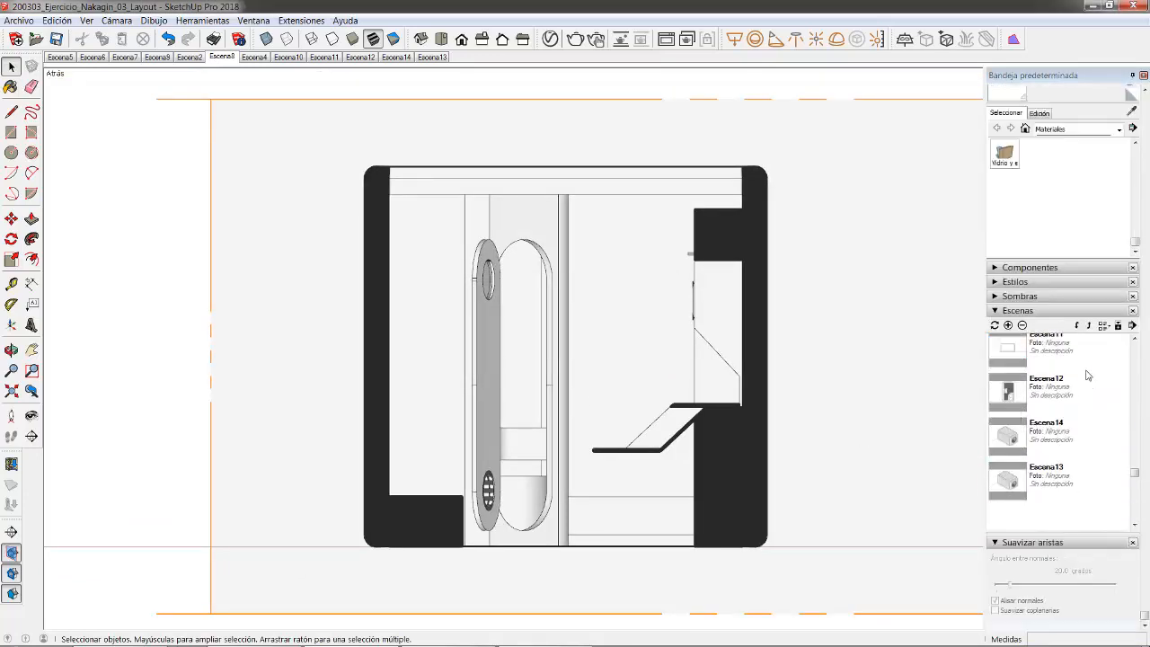
scroll(1087, 375, "up", 3)
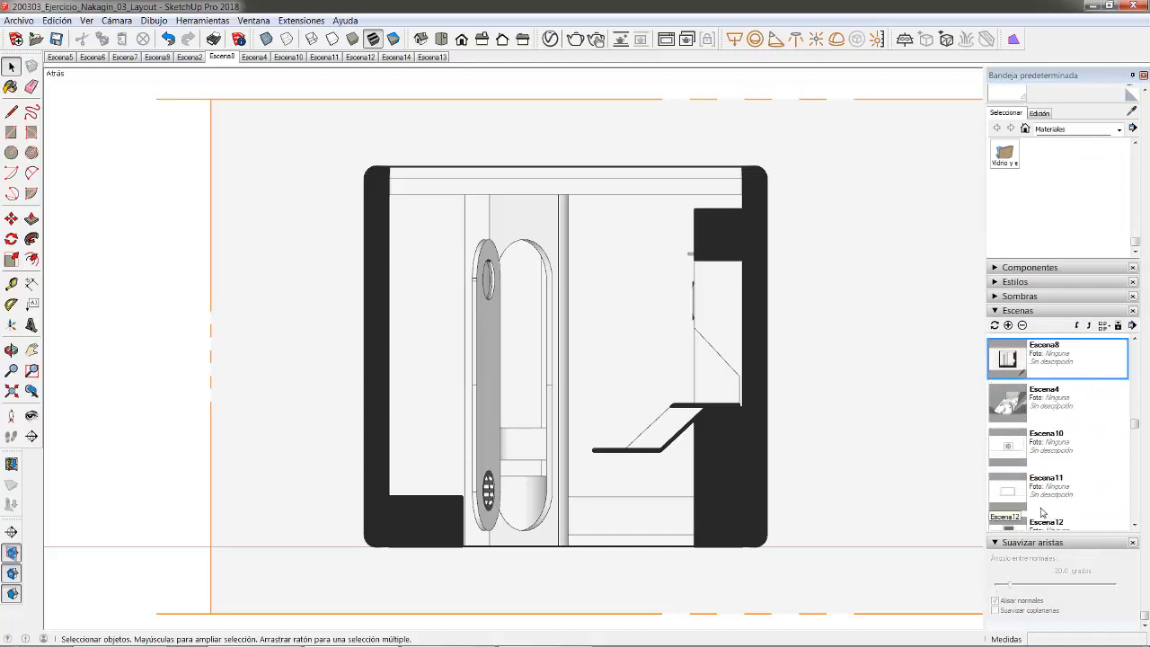
left_click(1077, 326)
left_click(1077, 326)
left_click(1076, 326)
left_click(1077, 325)
left_click(1077, 326)
left_click(1077, 326)
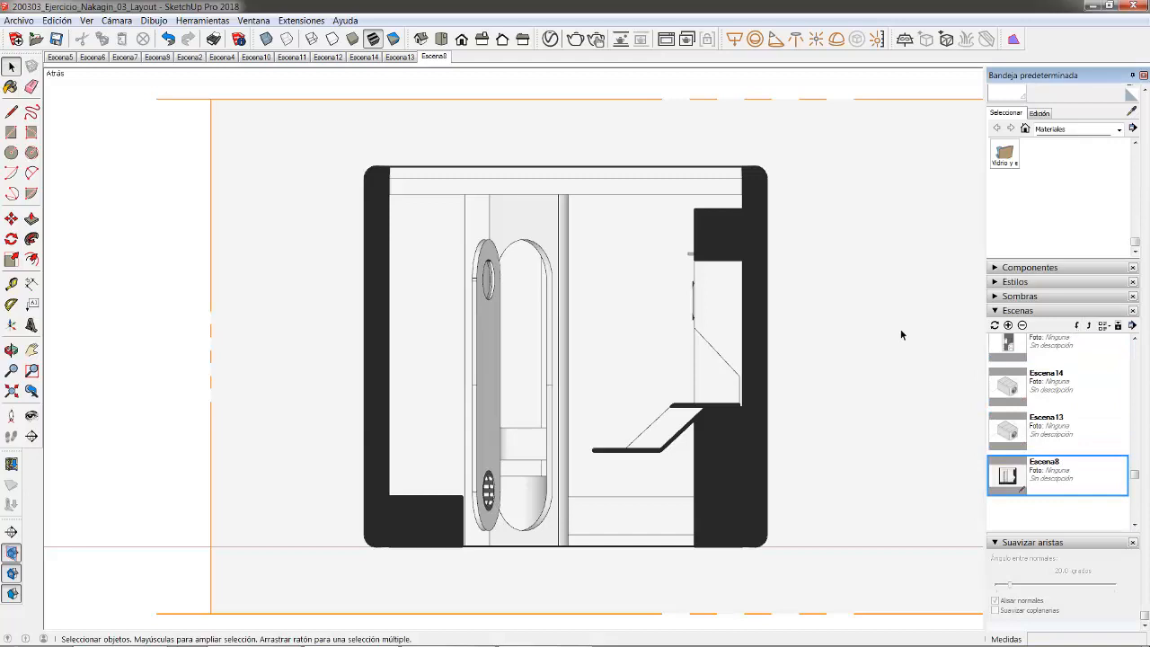
right_click(429, 60)
left_click(459, 108)
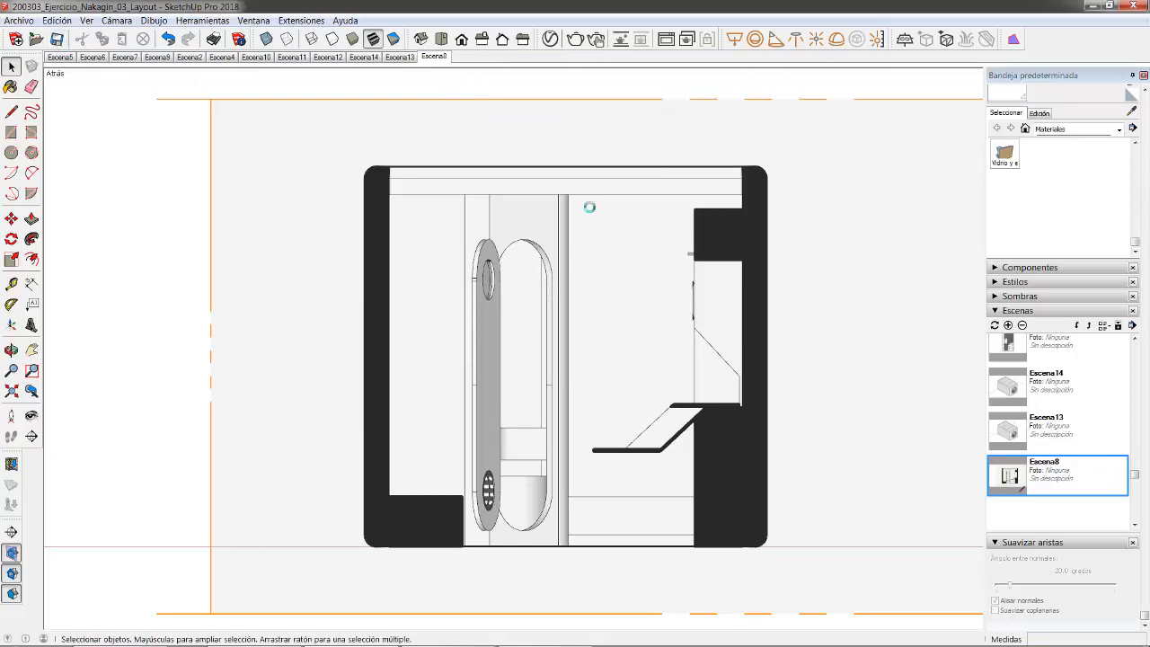
- Orbit around the capsule, then return to the Escena8 section elevation view
middle_click_drag(452, 204, 705, 323)
scroll(526, 292, "down", 3)
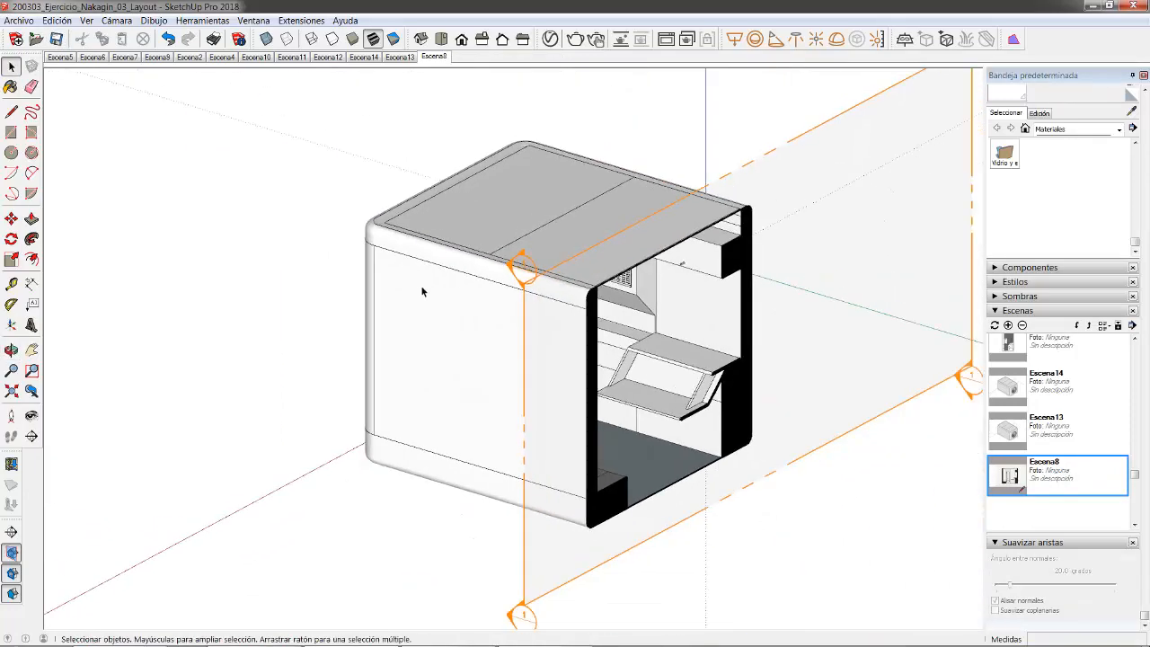
scroll(420, 285, "down", 2)
scroll(628, 269, "up", 5)
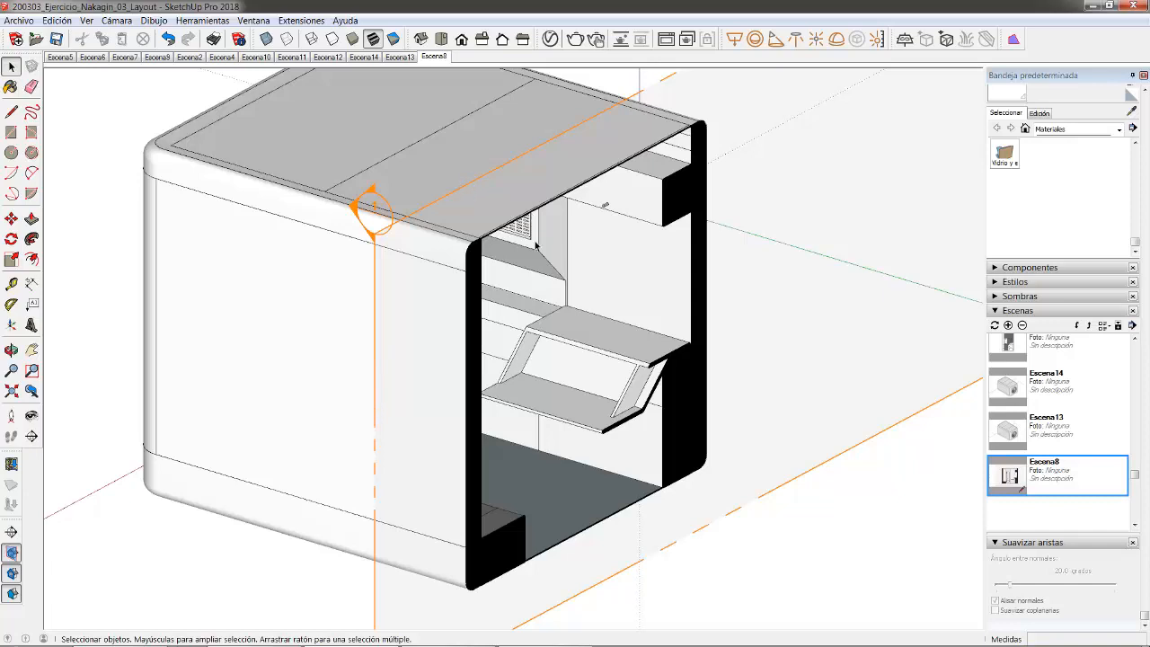
scroll(473, 323, "down", 5)
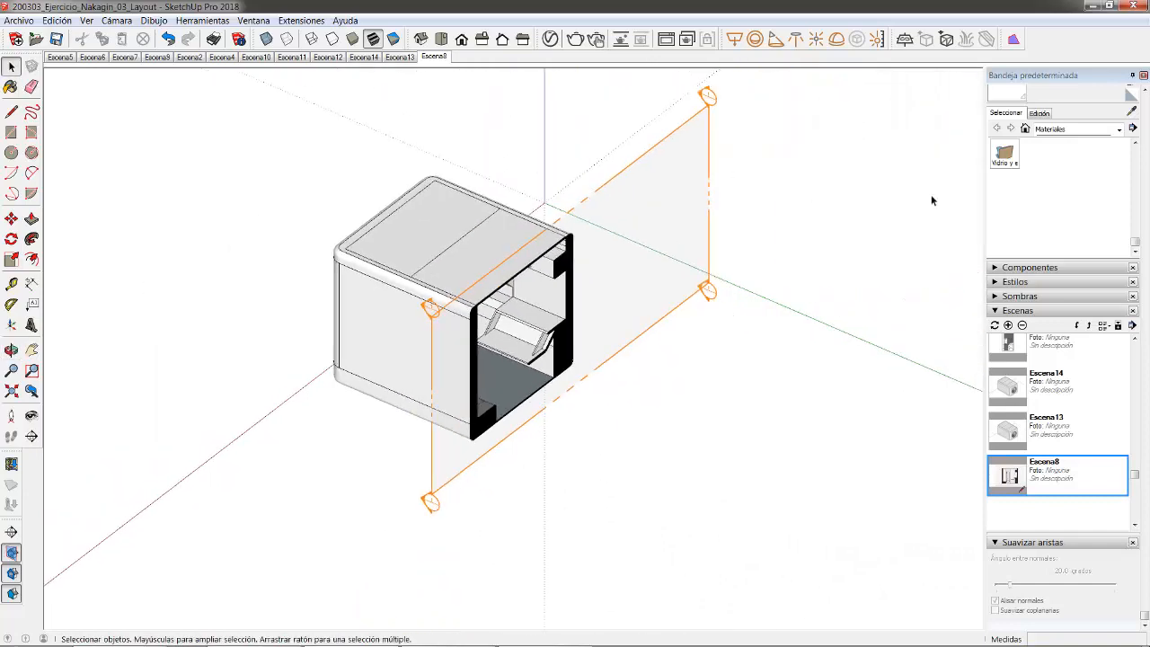
scroll(1143, 215, "up", 3)
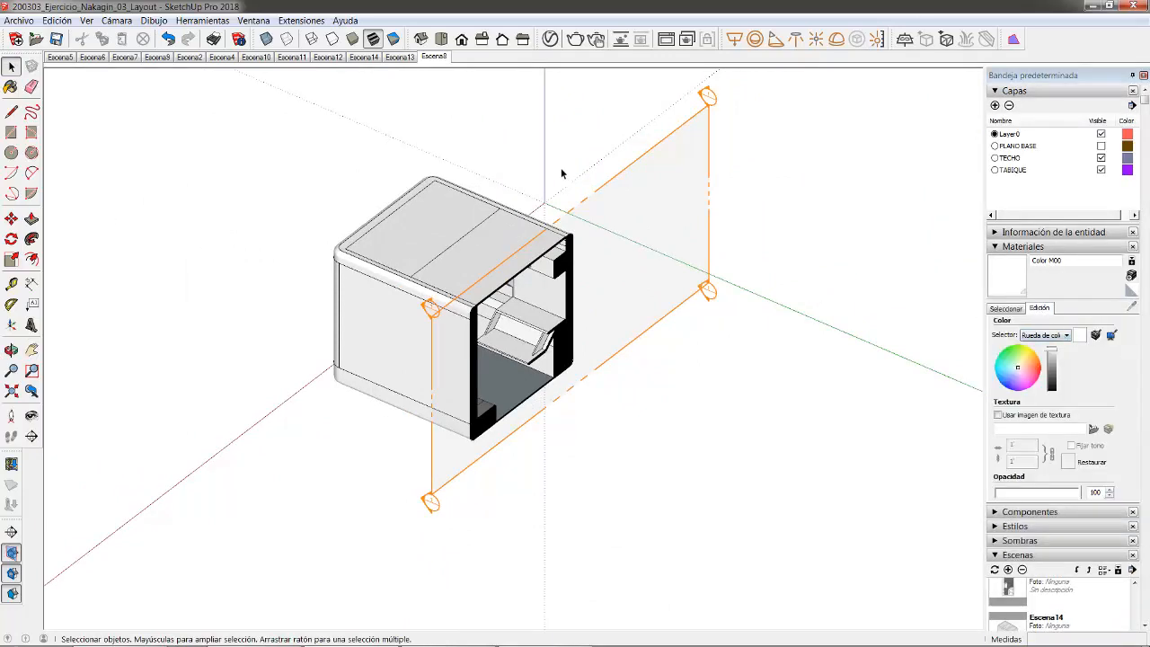
middle_click_drag(561, 173, 500, 239)
scroll(516, 231, "up", 2)
left_click(434, 57)
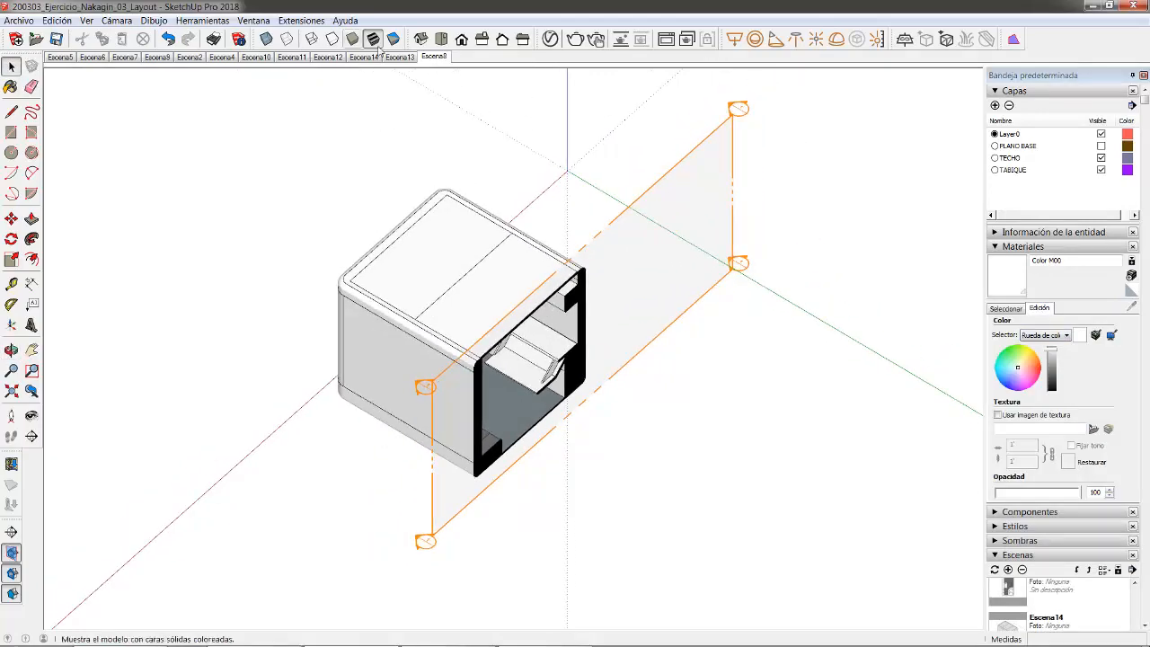
left_click(395, 59)
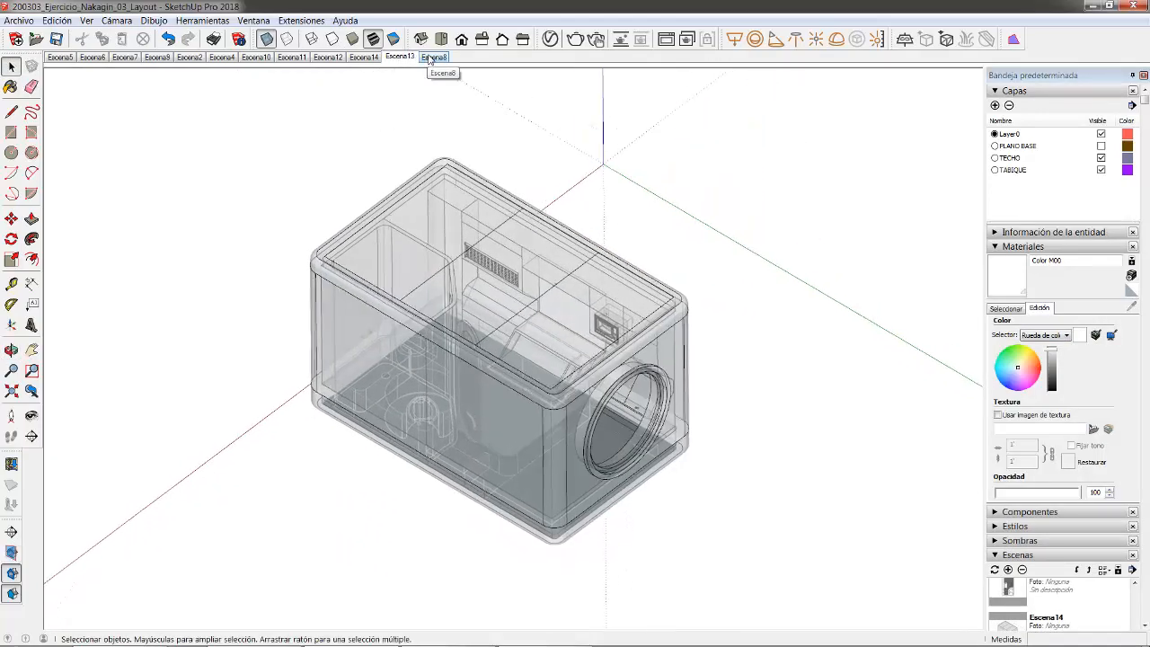
left_click(432, 58)
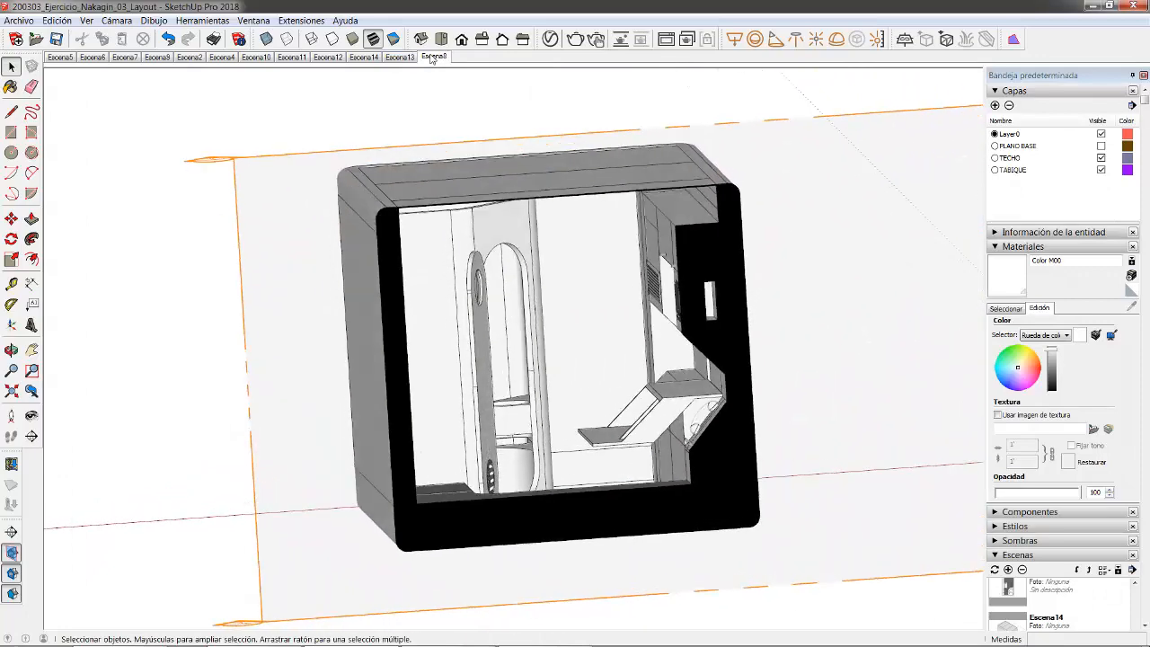
- Add Escena15 capturing the Escena8 elevation view
right_click(433, 58)
left_click(468, 96)
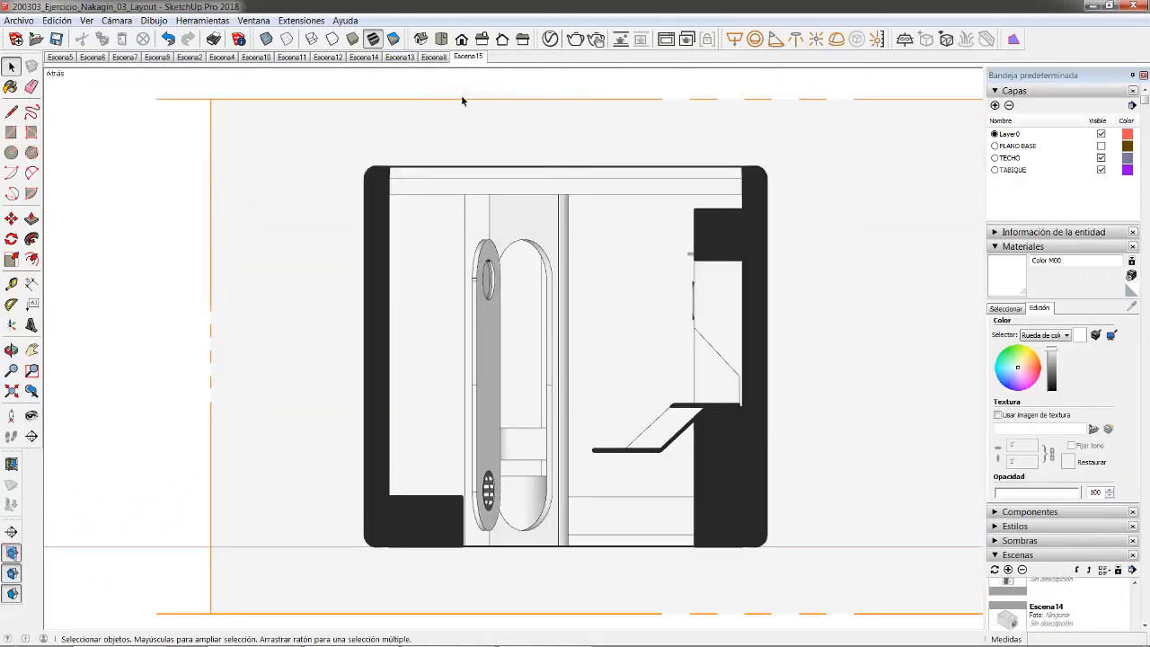
middle_click_drag(460, 94, 724, 241)
- Turn off the existing cross-section cut (Corte activo)
right_click(732, 212)
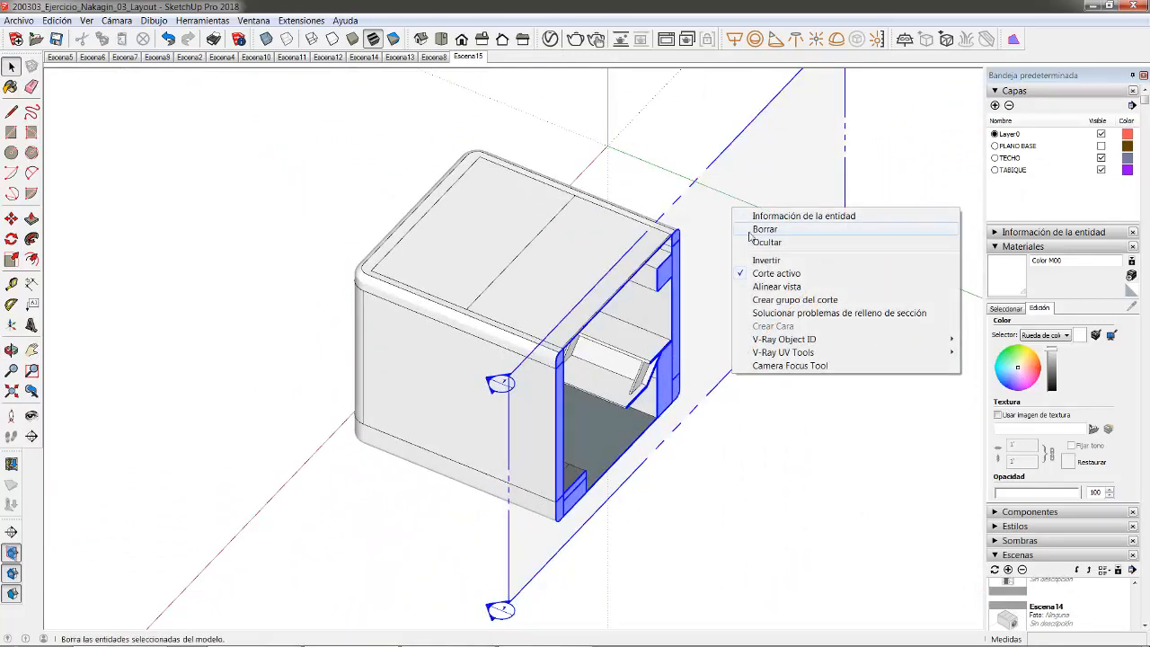
left_click(745, 274)
middle_click_drag(467, 419, 429, 431)
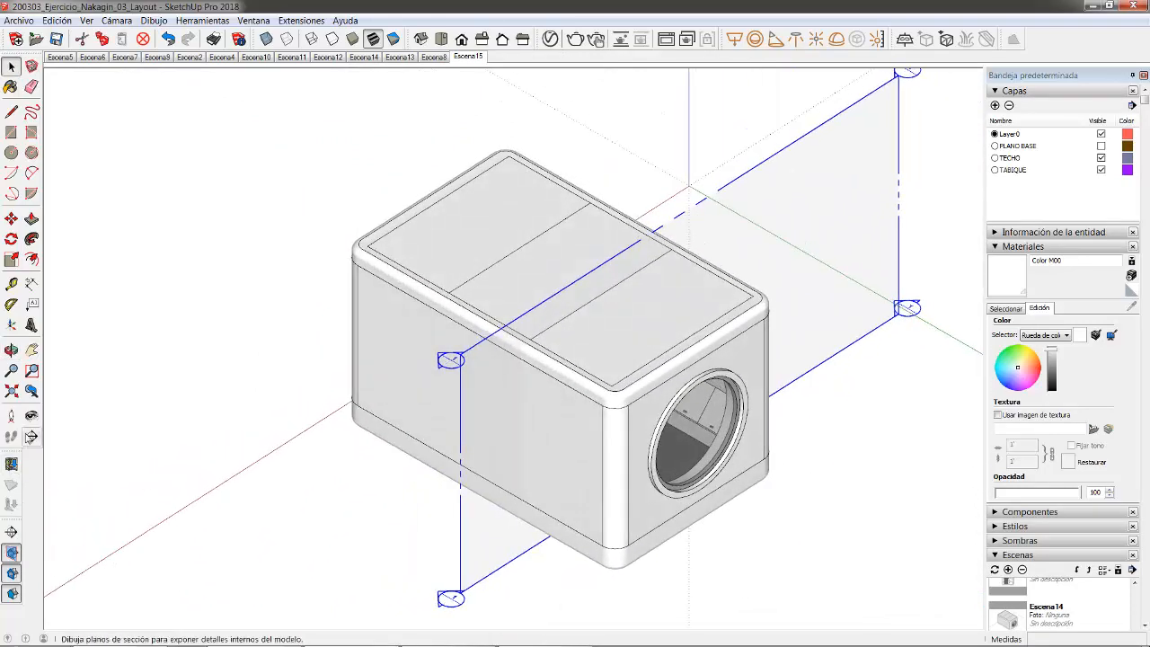
- Place a new section plane from the top face, cutting the capsule lengthwise
left_click(13, 462)
left_click(472, 271)
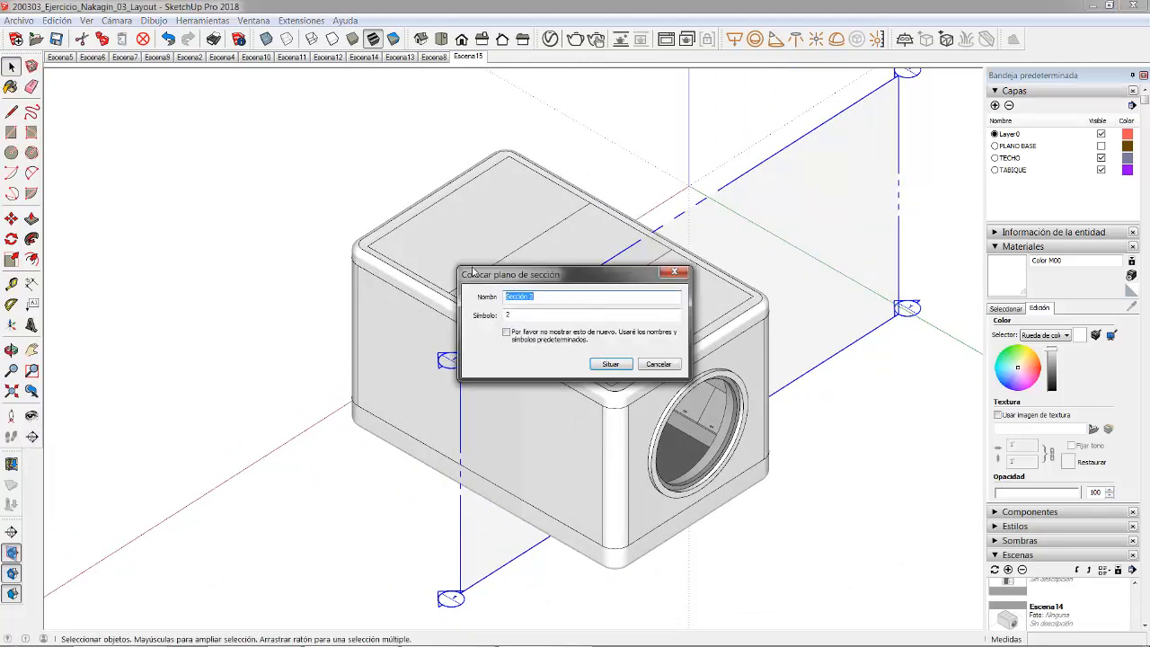
left_click(608, 364)
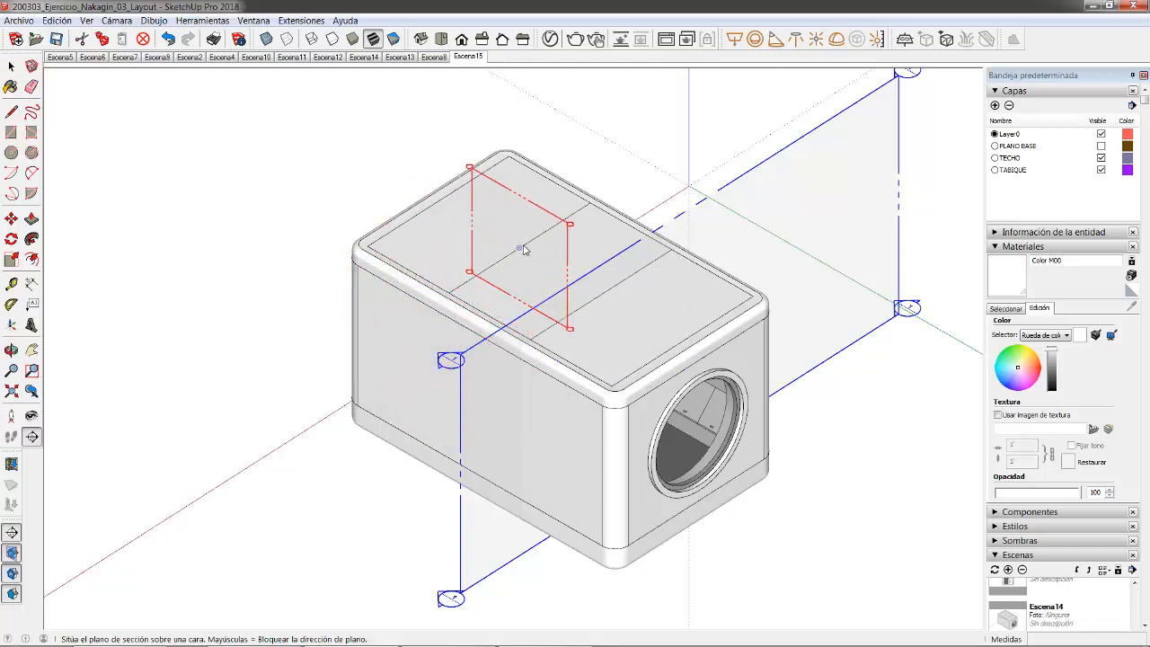
left_click(525, 250)
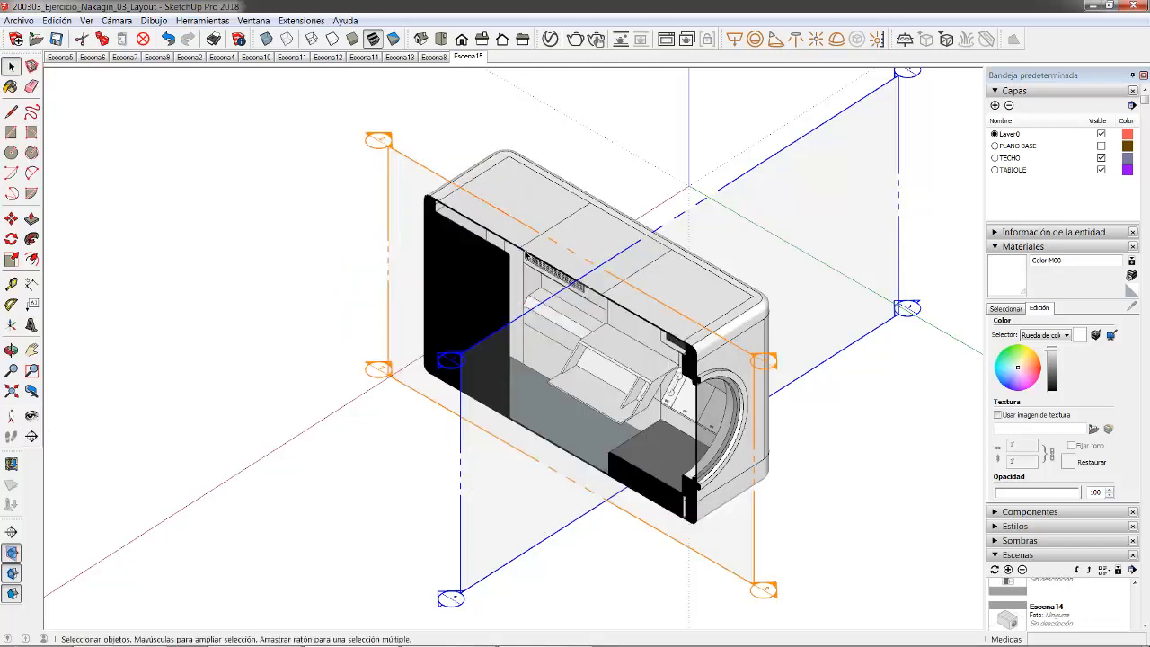
middle_click_drag(525, 249, 748, 323)
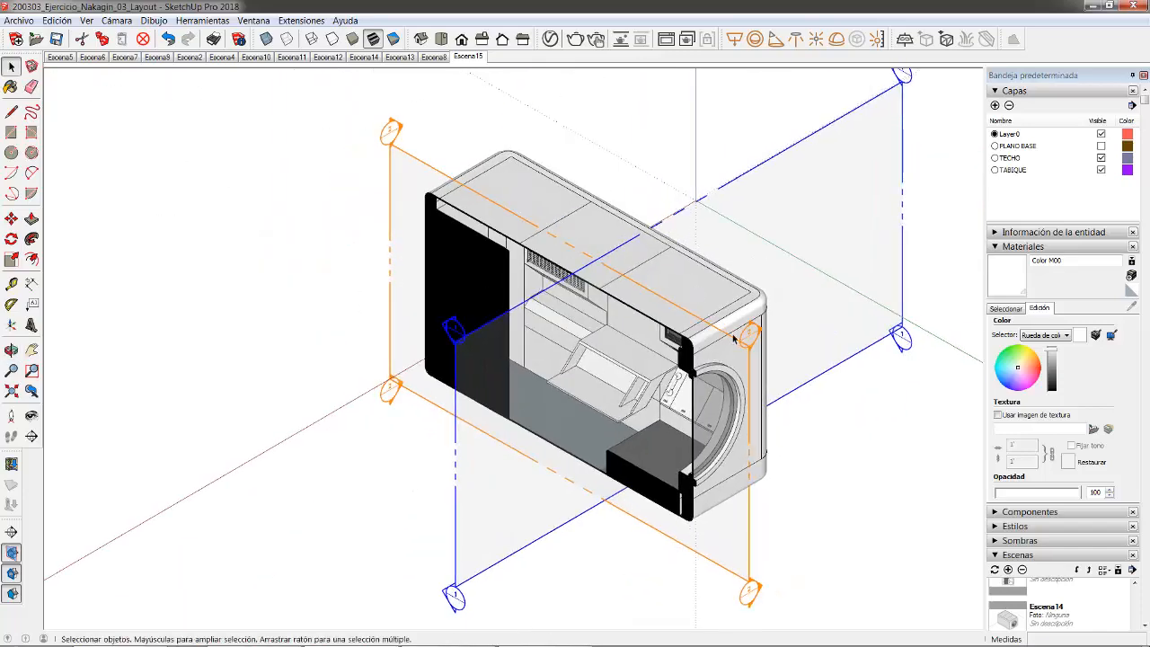
scroll(748, 323, "up", 3)
left_click(12, 220)
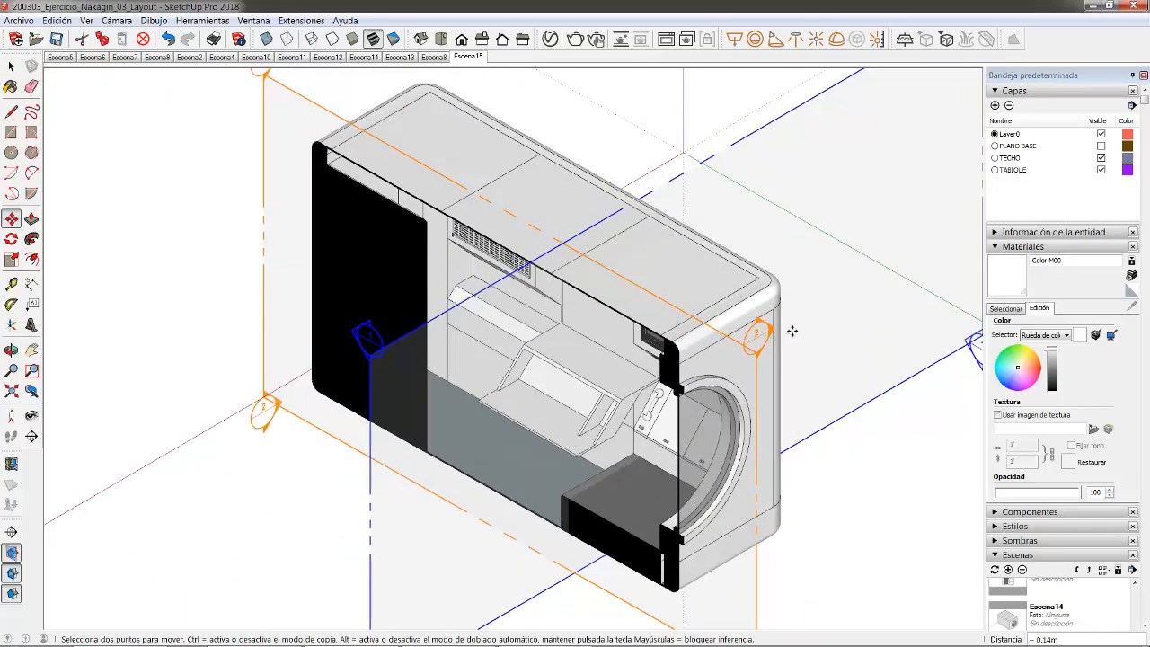
scroll(763, 333, "down", 4)
scroll(740, 541, "up", 3)
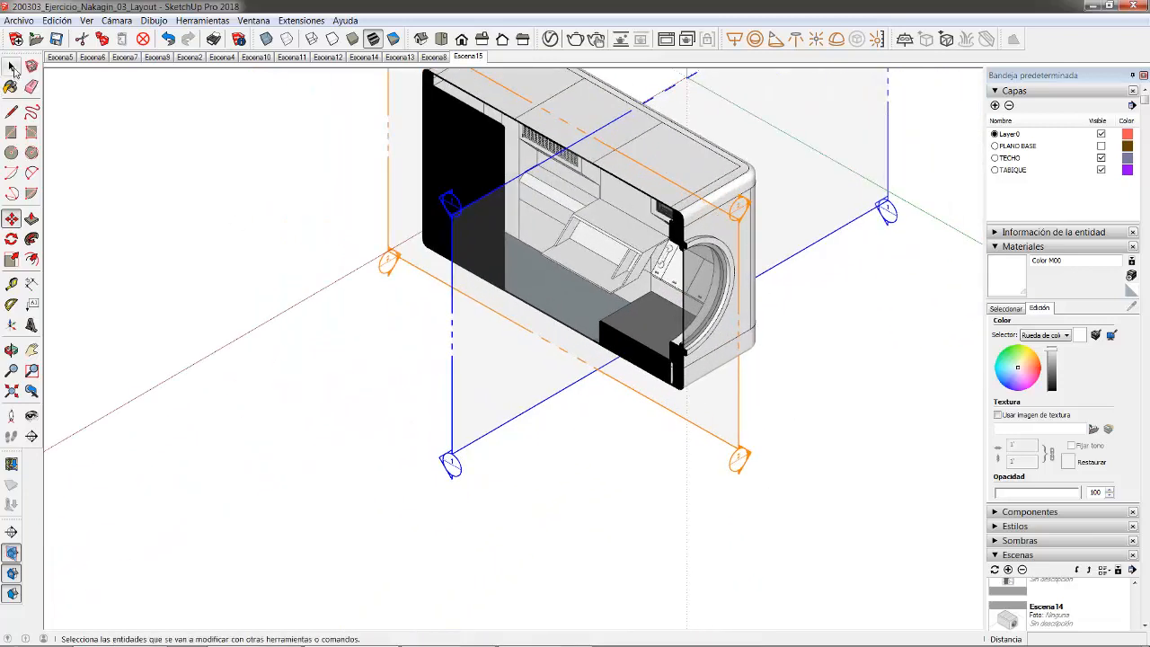
- Select the new section plane and move it across the capsule
key("space")
left_click(739, 462)
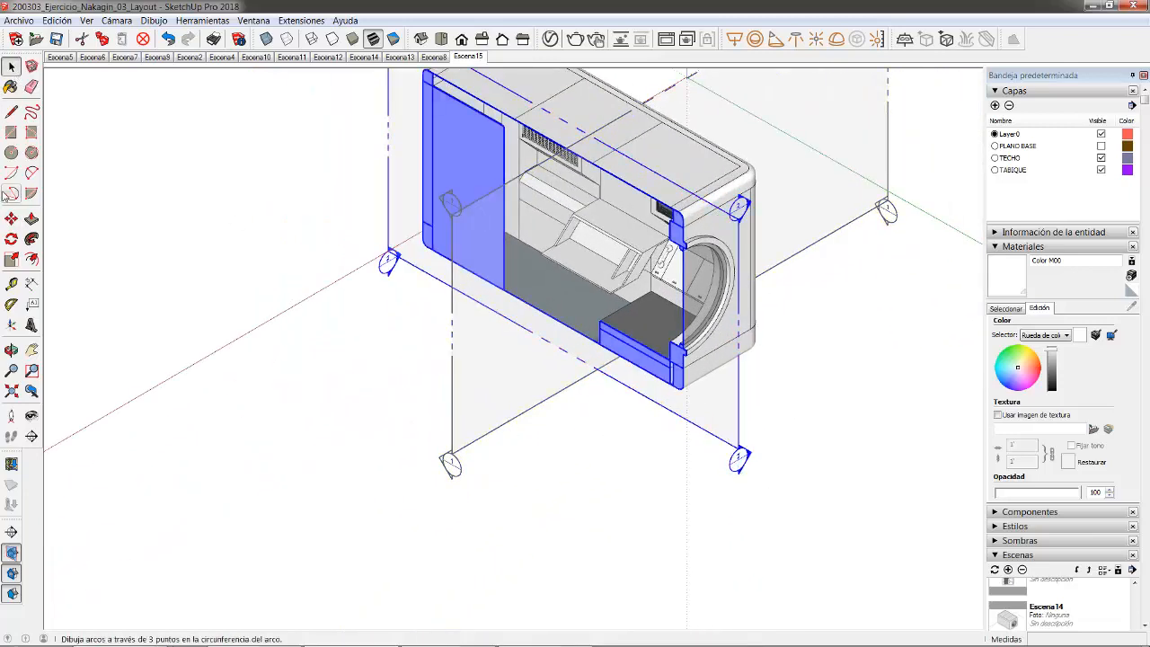
left_click(11, 218)
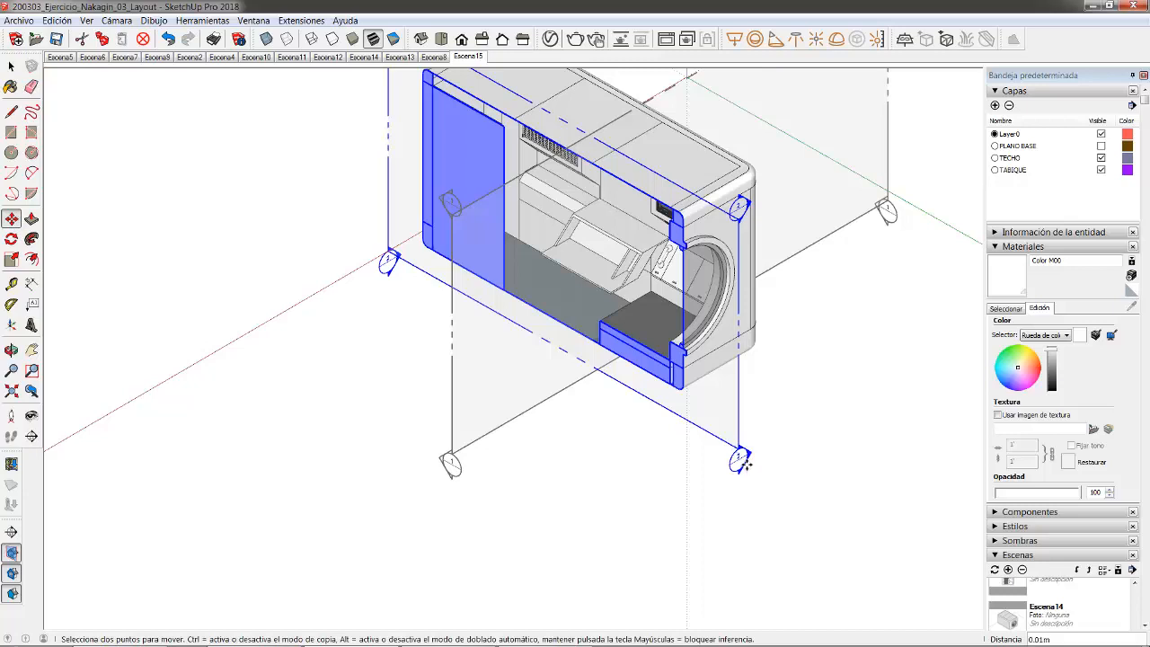
mouse_move(738, 460)
left_mouse_down()
mouse_move(796, 441)
mouse_move(769, 442)
mouse_move(669, 503)
mouse_move(757, 455)
mouse_move(749, 464)
left_mouse_up()
middle_click_drag(641, 246, 616, 145)
scroll(547, 369, "down", 3)
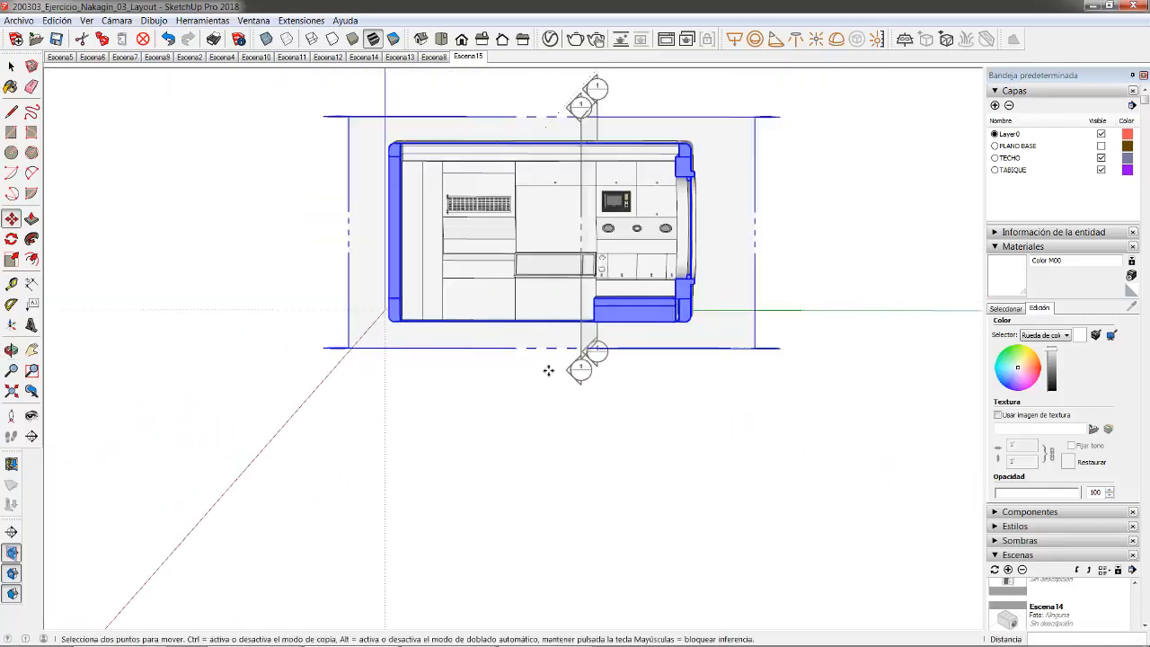
scroll(571, 139, "up", 5)
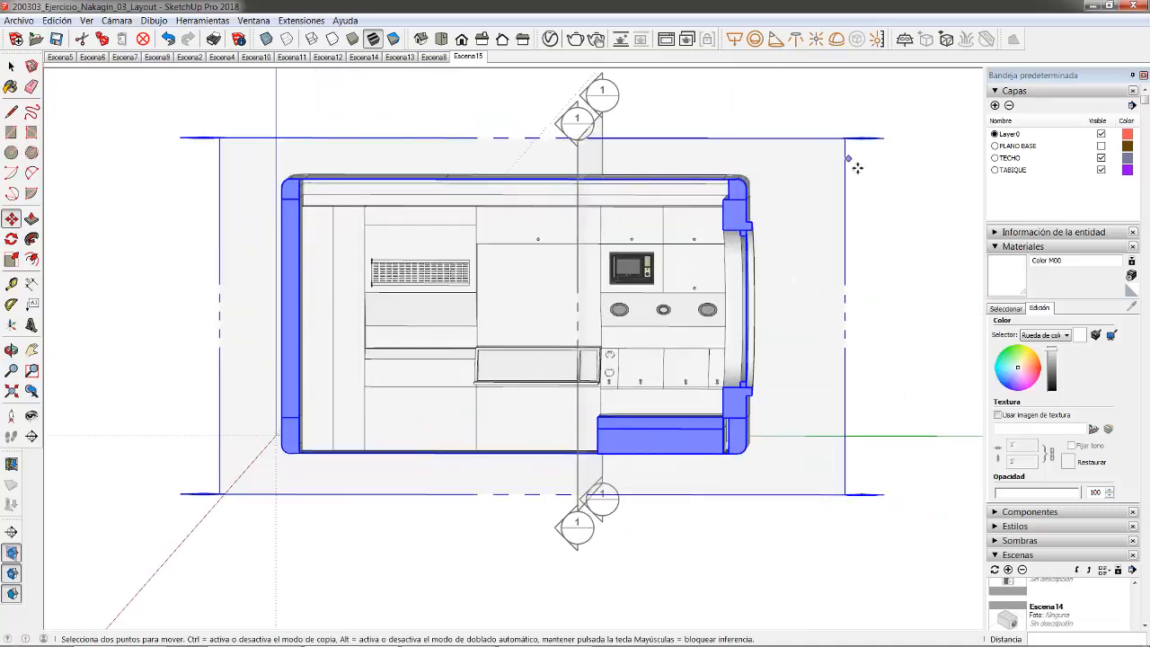
- Align the view square to the section cut with Alinear vista, then deselect the plane
right_click(839, 159)
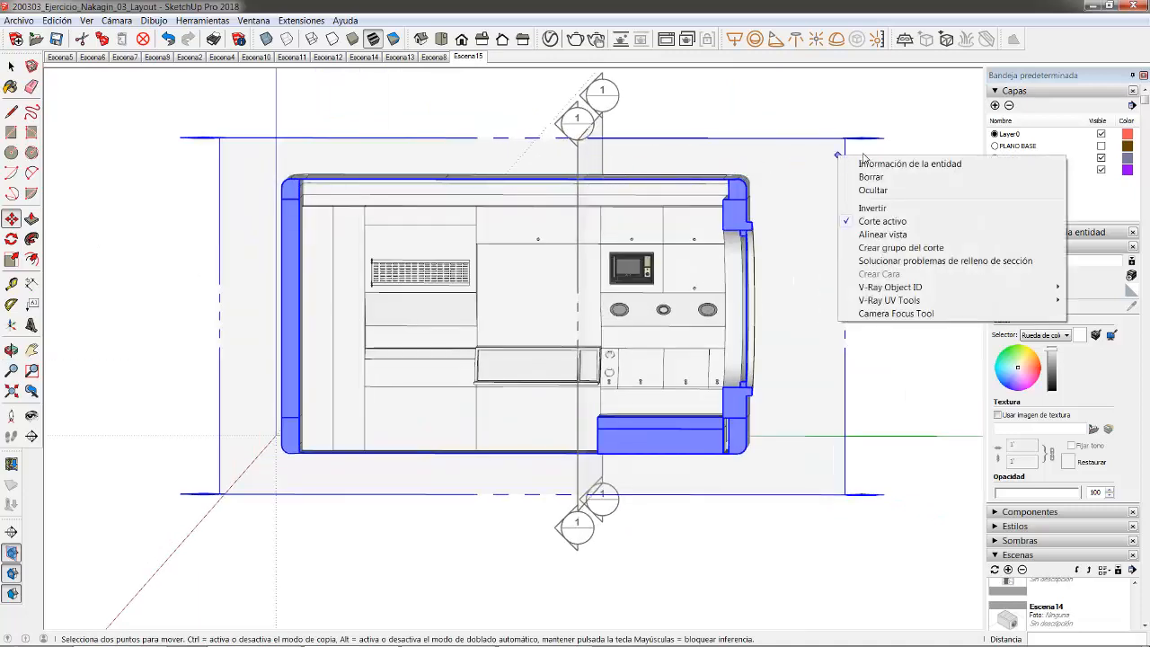
left_click(882, 234)
scroll(463, 395, "up", 3)
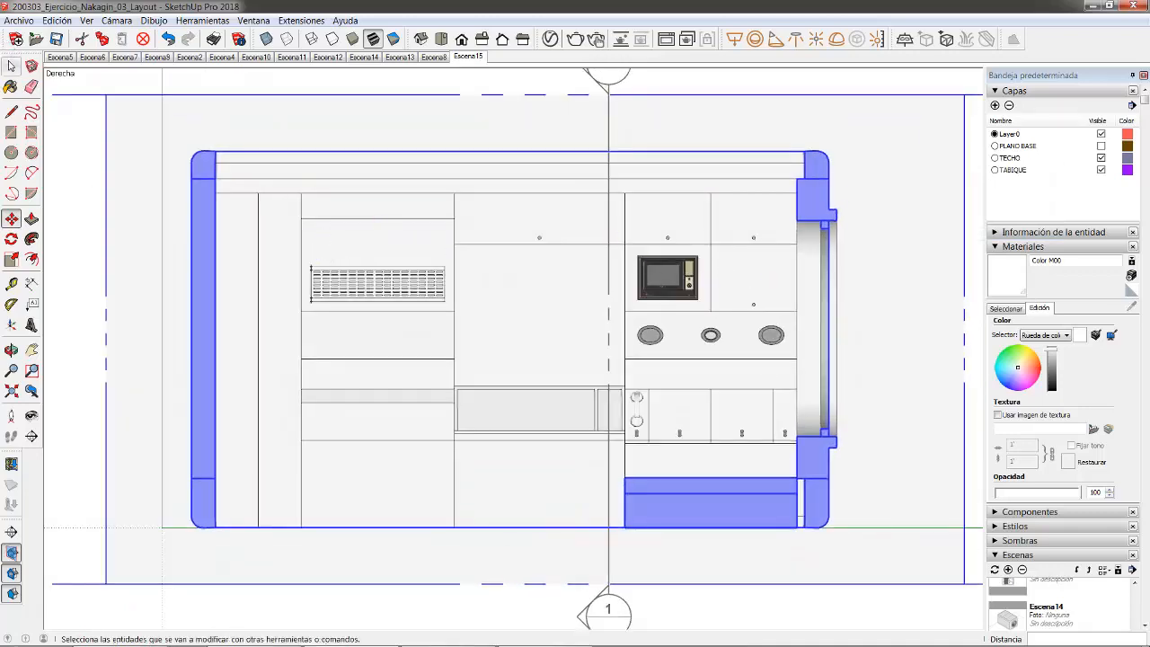
left_click(11, 66)
left_click(198, 109)
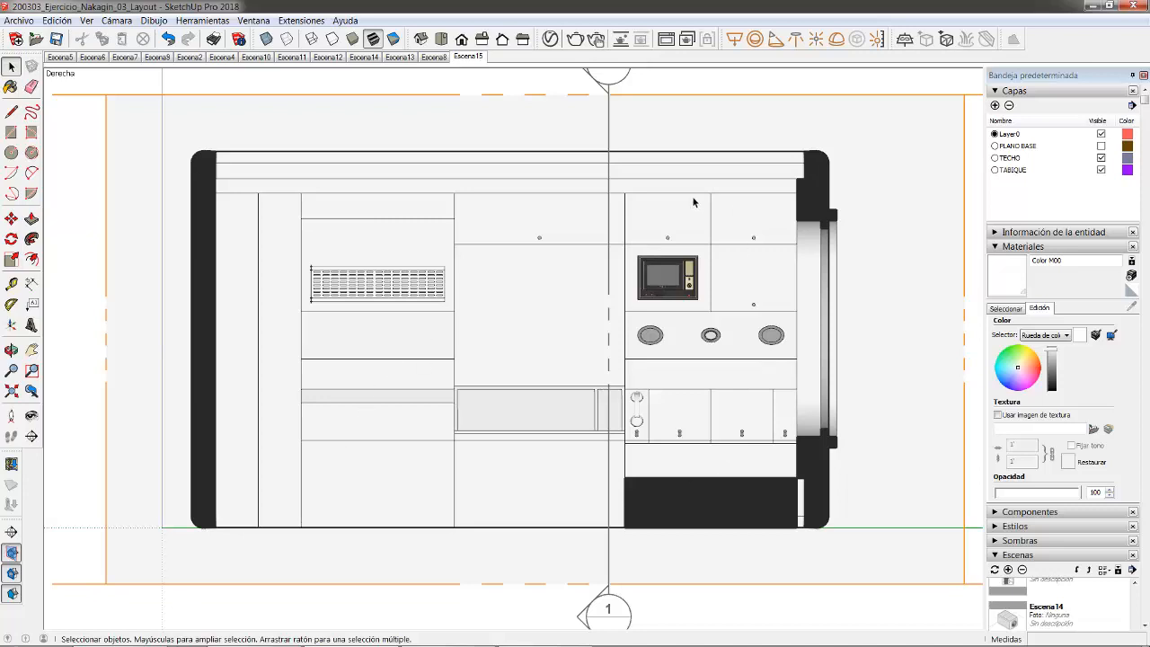
- Update Escena15 with the flat section elevation
right_click(462, 60)
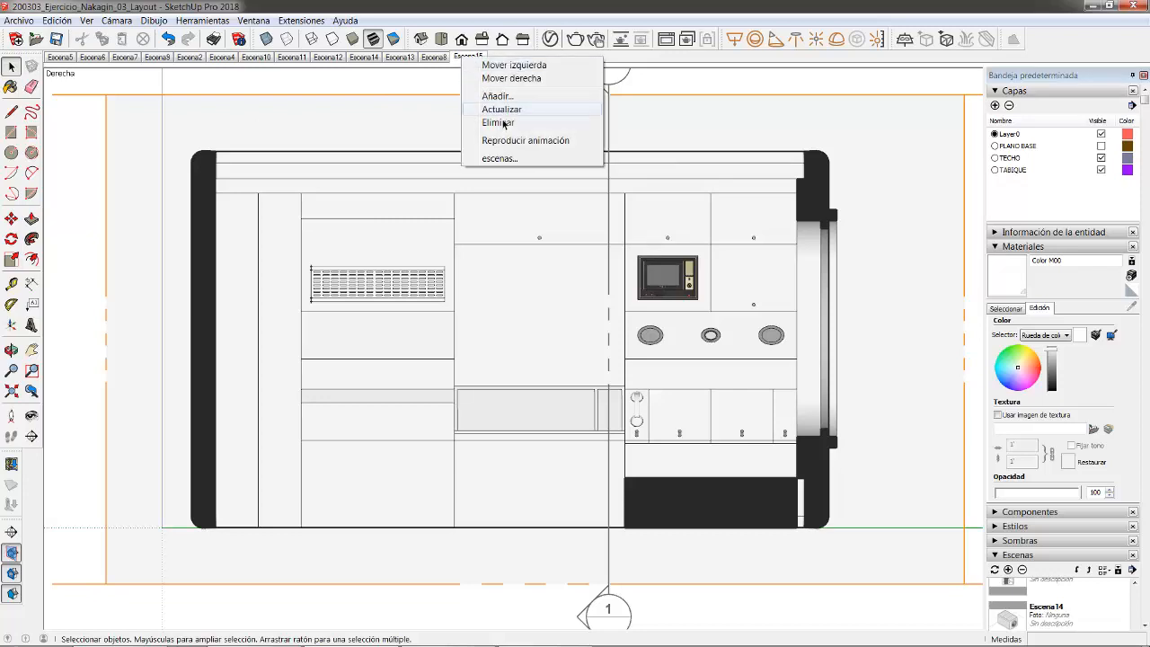
left_click(492, 111)
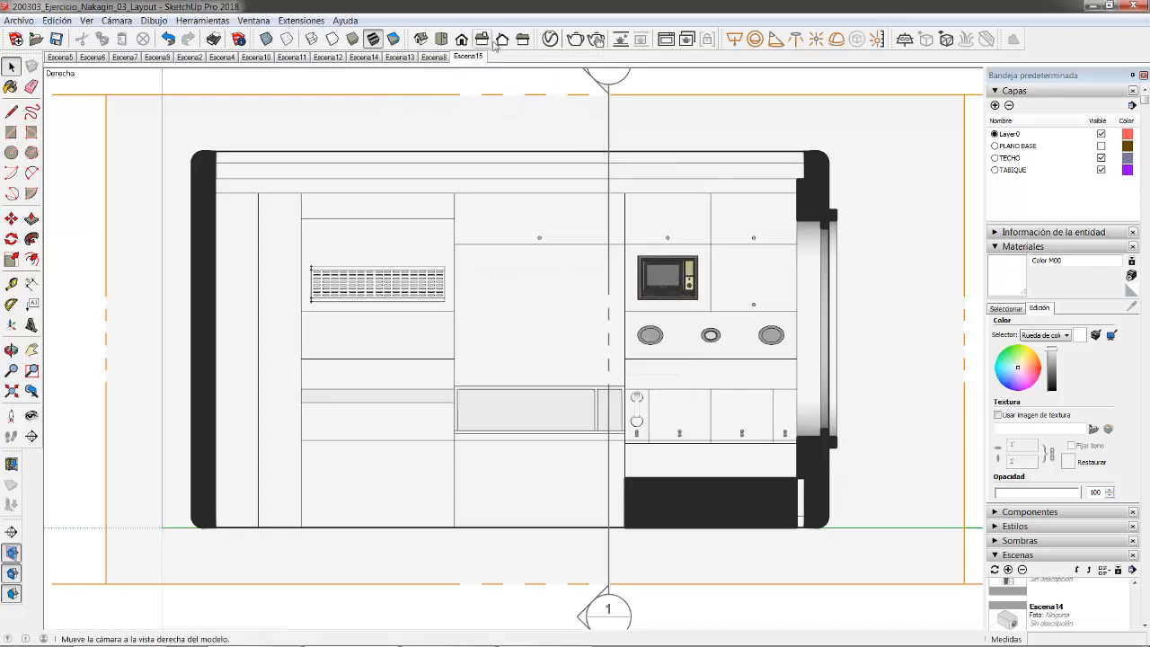
right_click(461, 61)
left_click(503, 114)
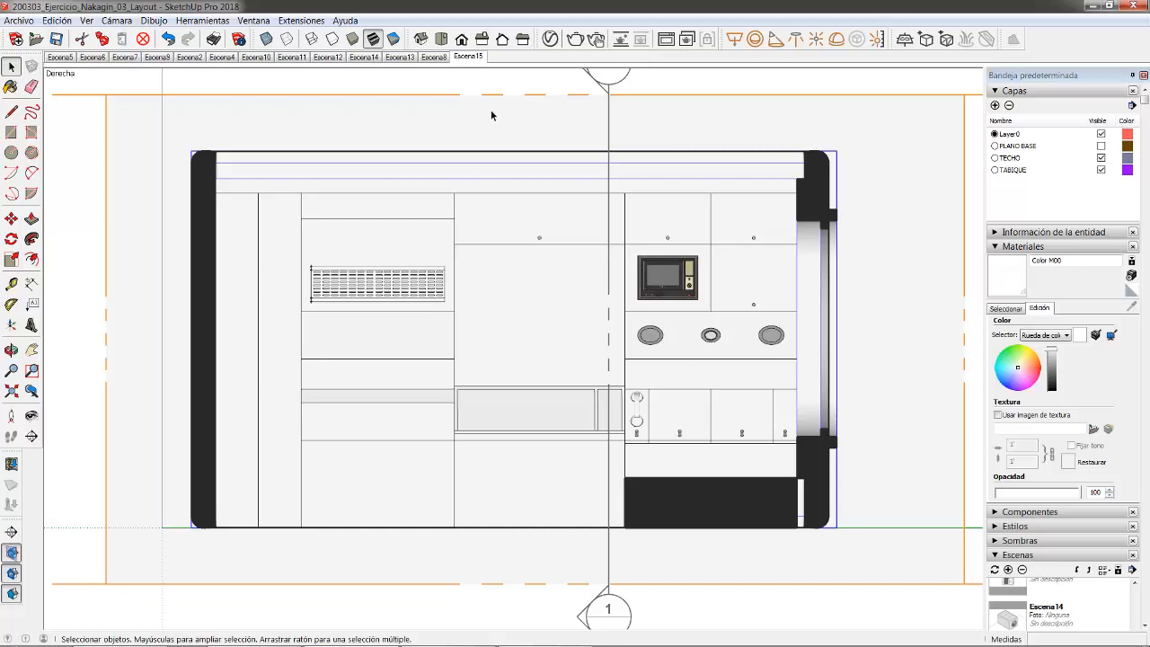
- Add Escena16 from this view, then go to Escena5
right_click(468, 56)
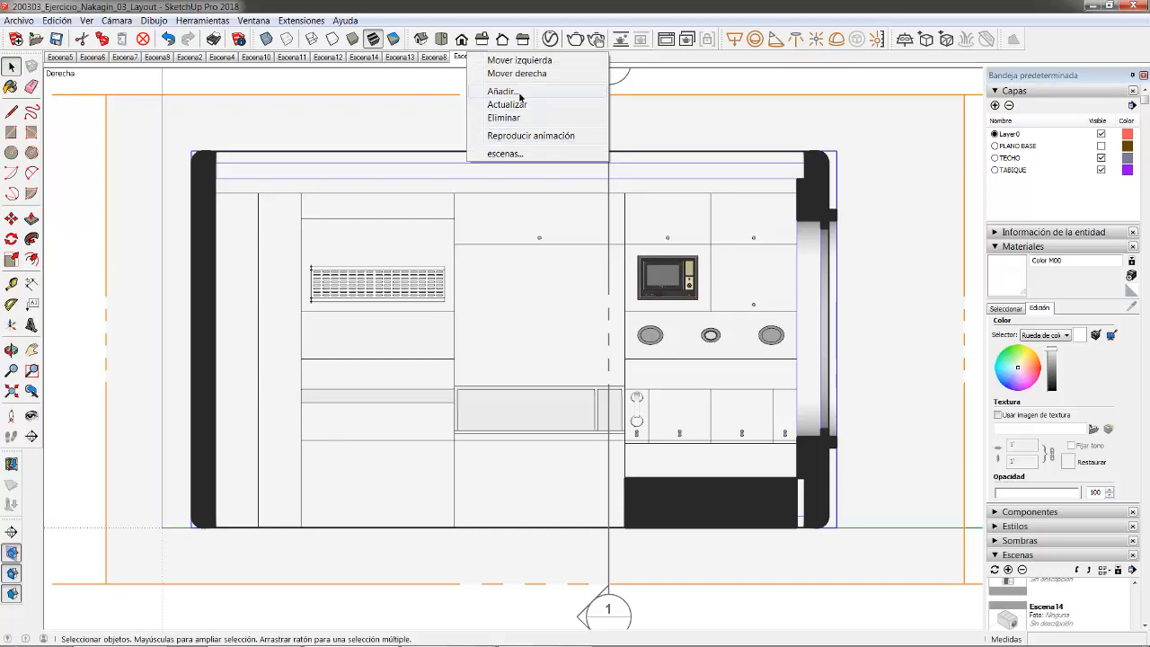
left_click(501, 93)
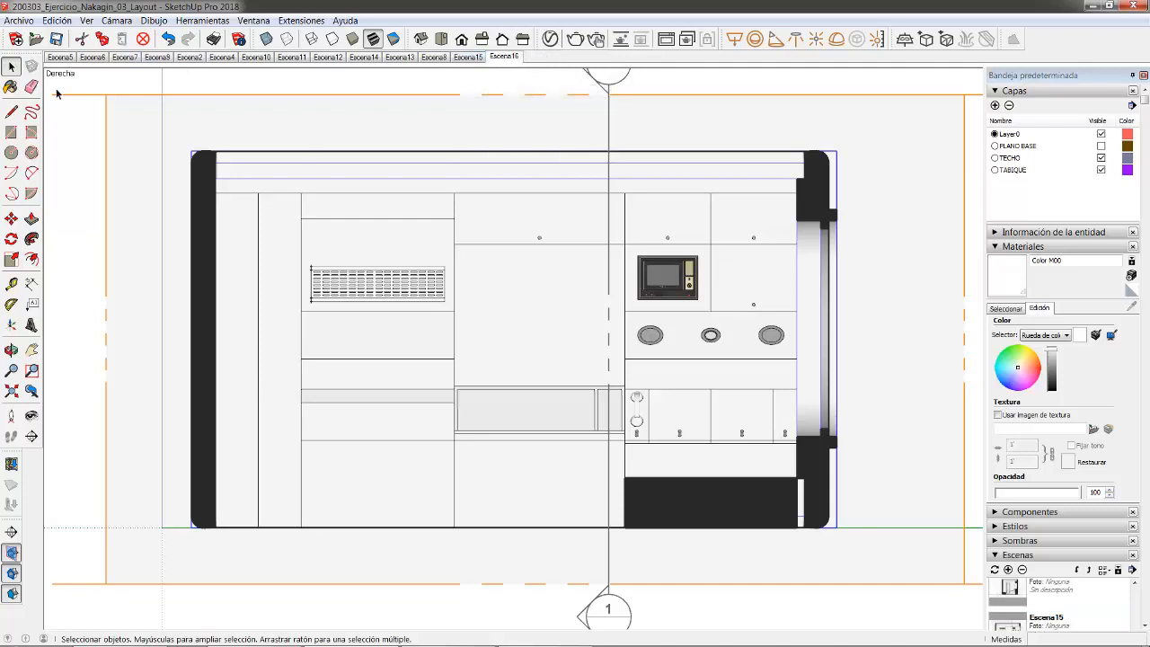
left_click(57, 59)
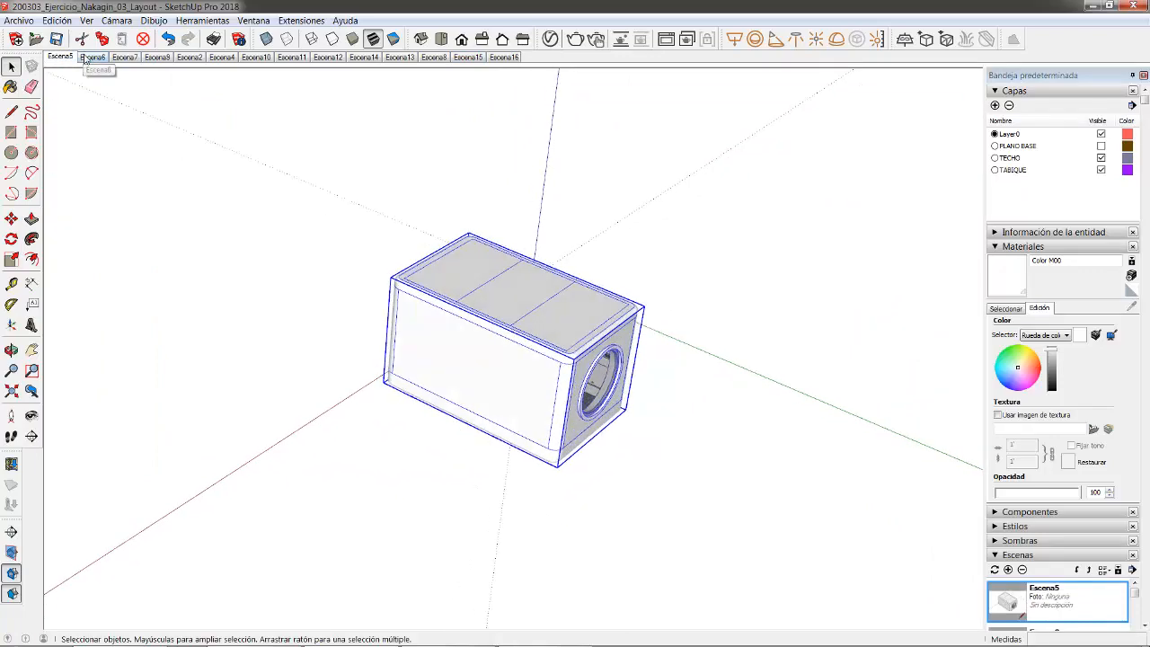
- Check scene Escena6, then delete it and confirm with Sí
left_click(93, 57)
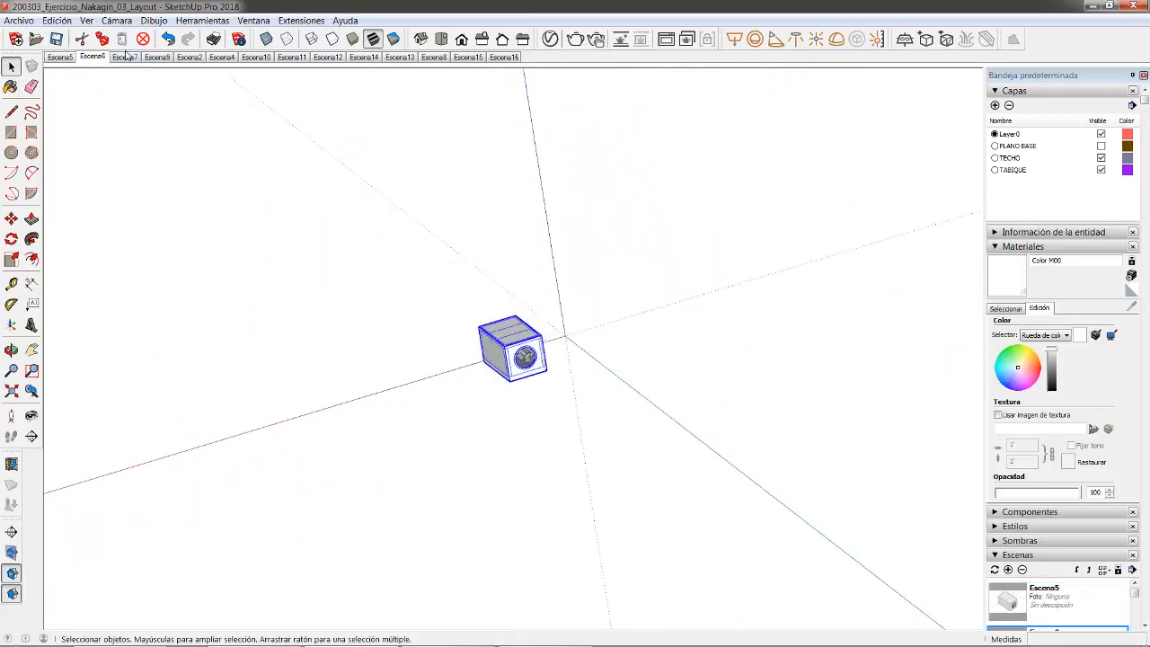
left_click(125, 57)
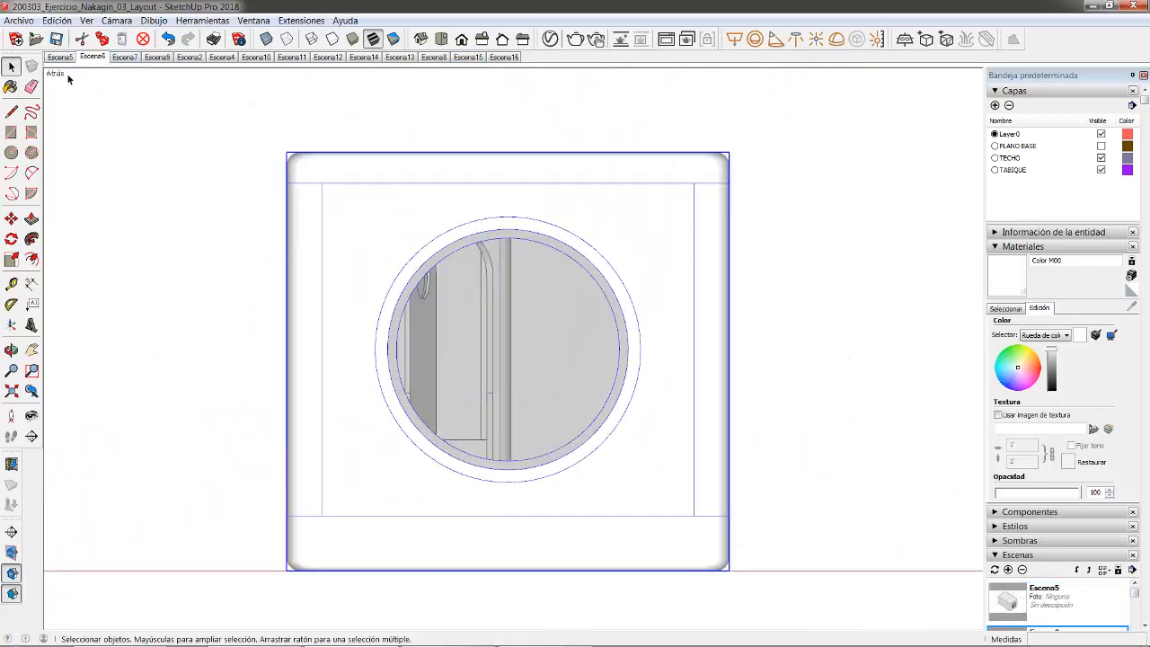
right_click(83, 60)
left_click(125, 123)
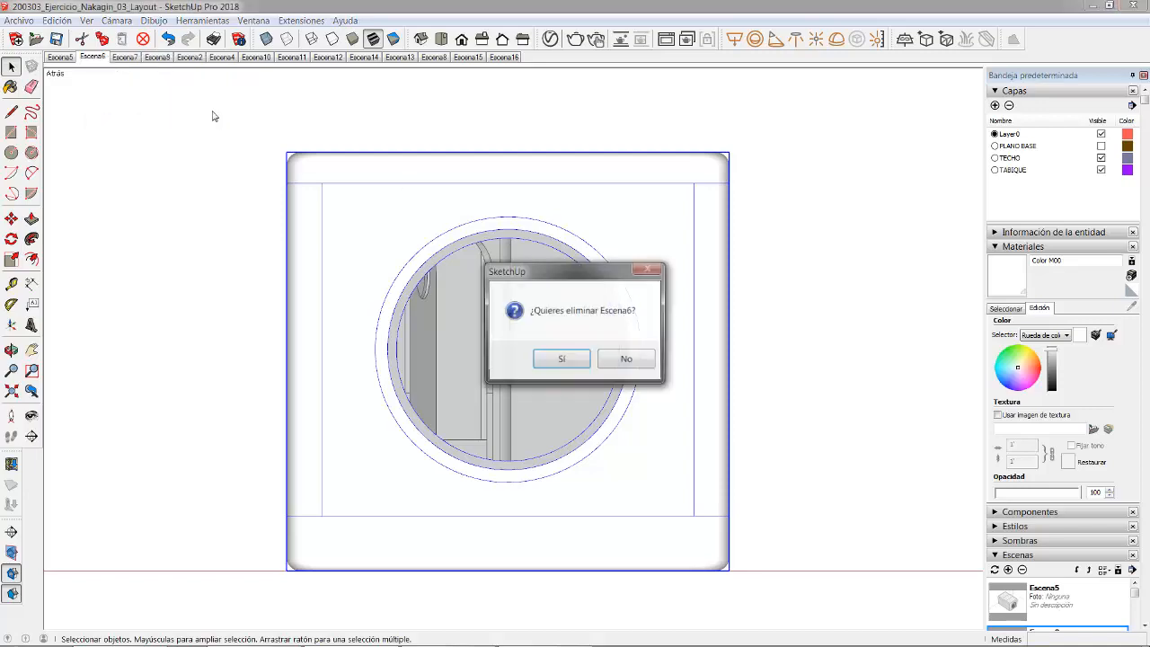
left_click(561, 359)
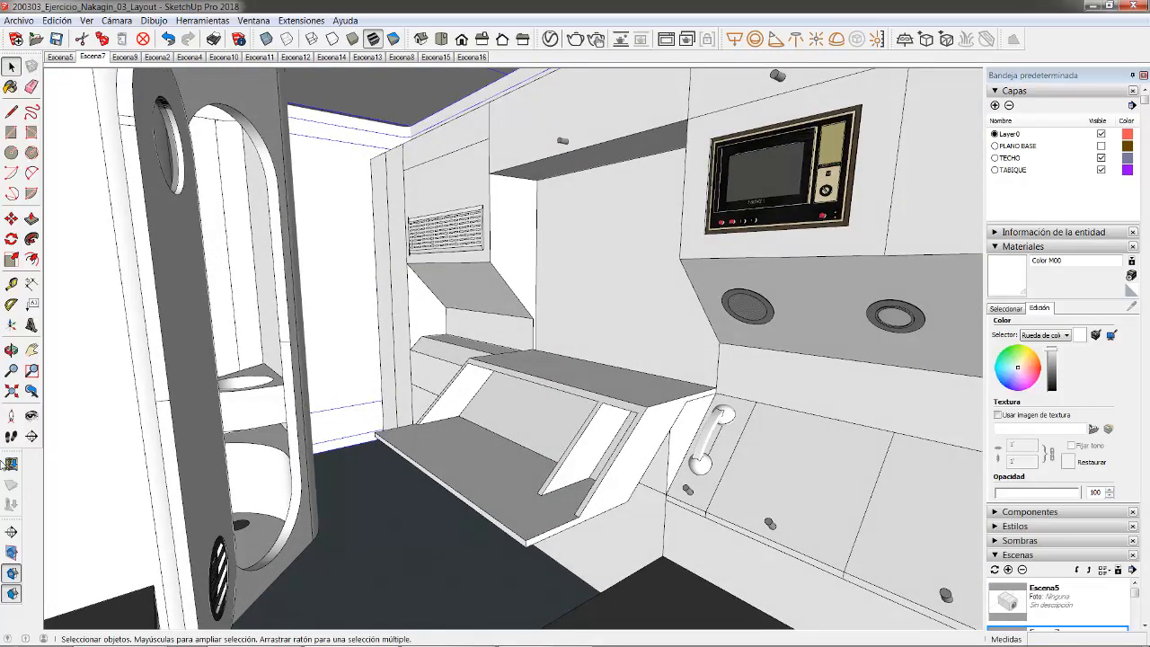
- Reframe the capsule interior and widen the field of view to 68.03°
middle_click_drag(499, 348, 504, 325)
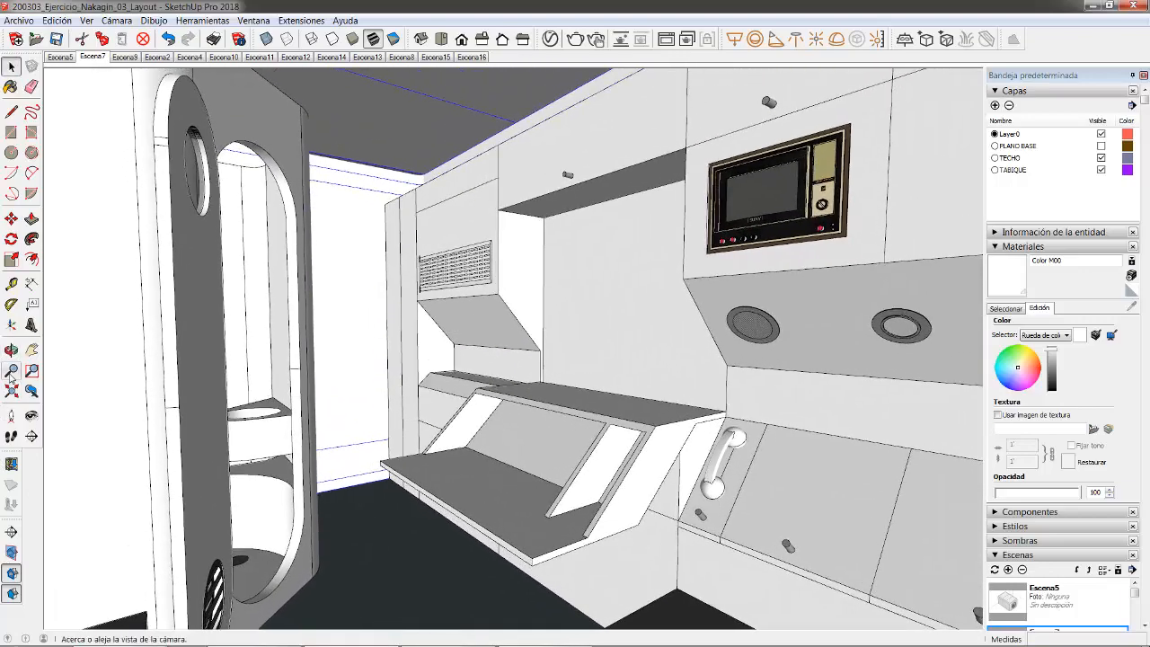
left_click(12, 371)
left_click_drag(466, 349, 357, 466)
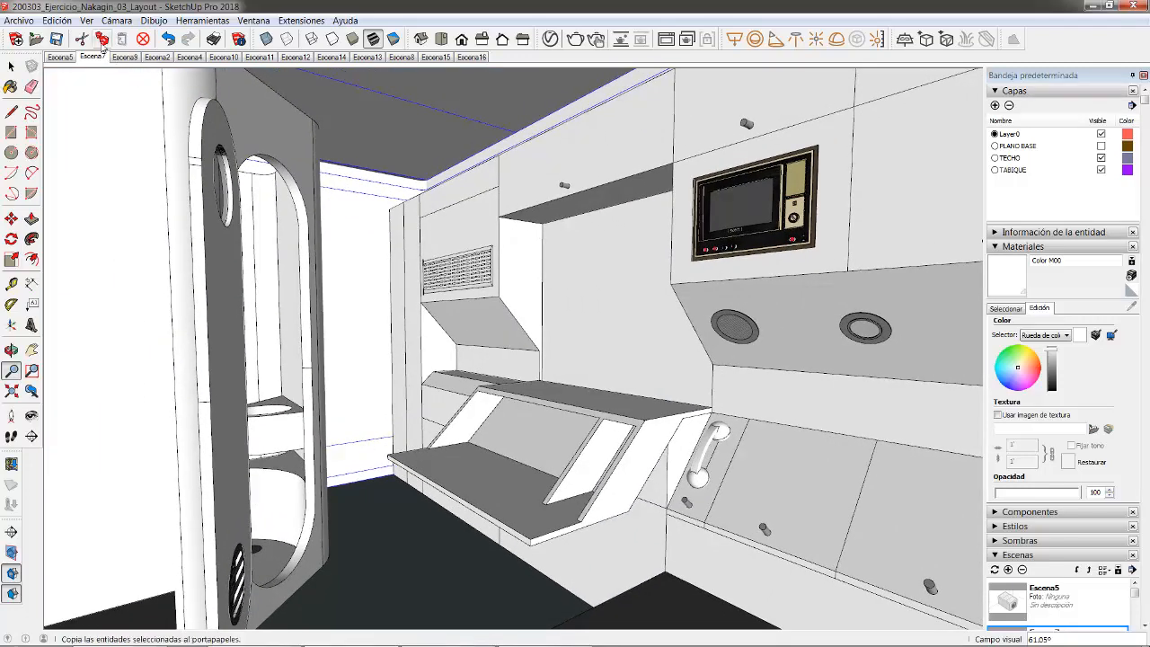
left_click(125, 21)
left_click(137, 196)
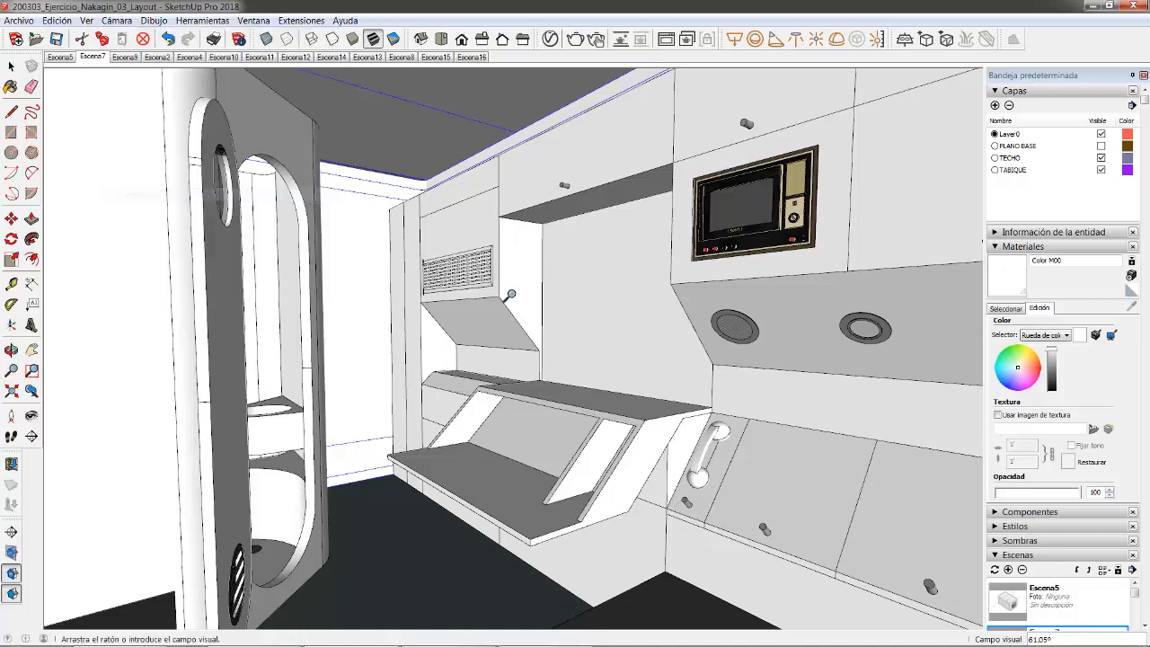
left_click_drag(508, 295, 508, 329)
left_click(12, 371)
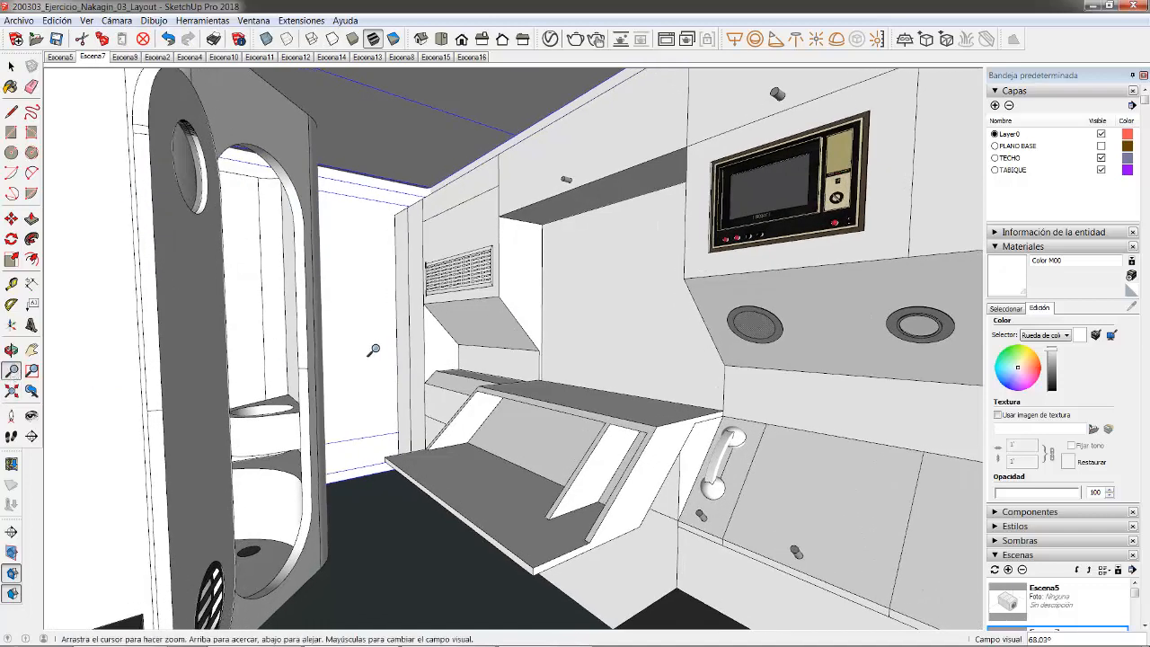
mouse_move(373, 351)
left_mouse_down()
mouse_move(372, 379)
mouse_move(380, 226)
mouse_move(371, 416)
mouse_move(377, 318)
mouse_move(359, 423)
mouse_move(376, 289)
mouse_move(365, 325)
mouse_move(404, 314)
mouse_move(442, 326)
mouse_move(323, 350)
mouse_move(331, 360)
mouse_move(336, 333)
mouse_move(379, 342)
mouse_move(369, 341)
left_mouse_up()
- Switch the camera to two-point perspective
key("o")
key("z")
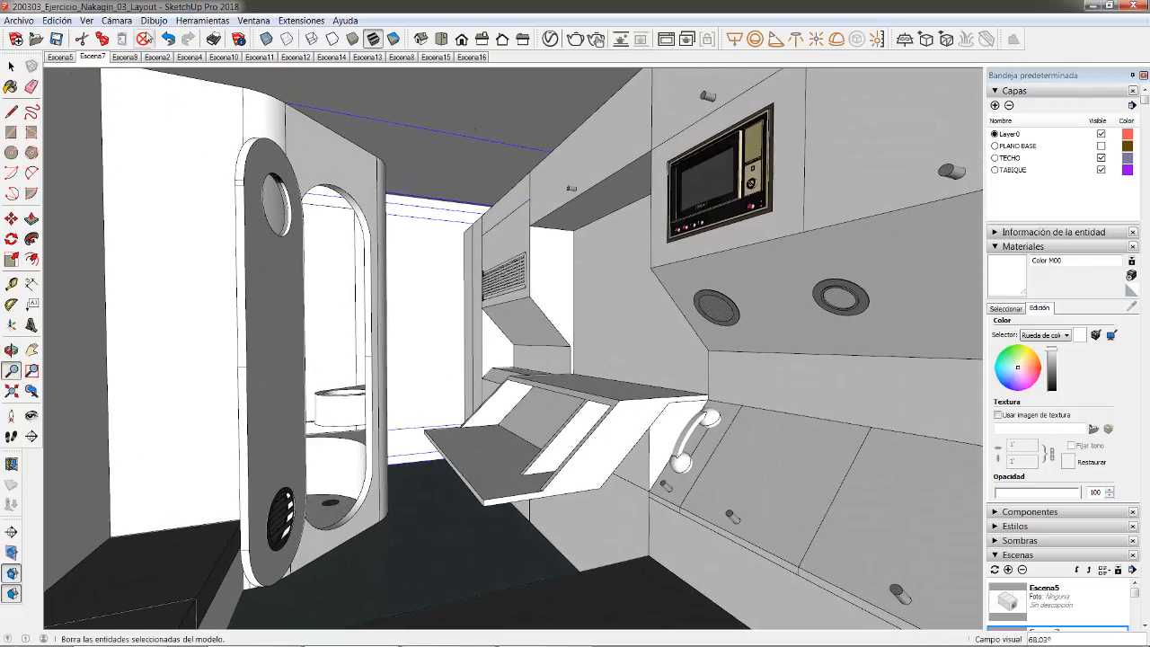
left_click(116, 20)
left_click(182, 108)
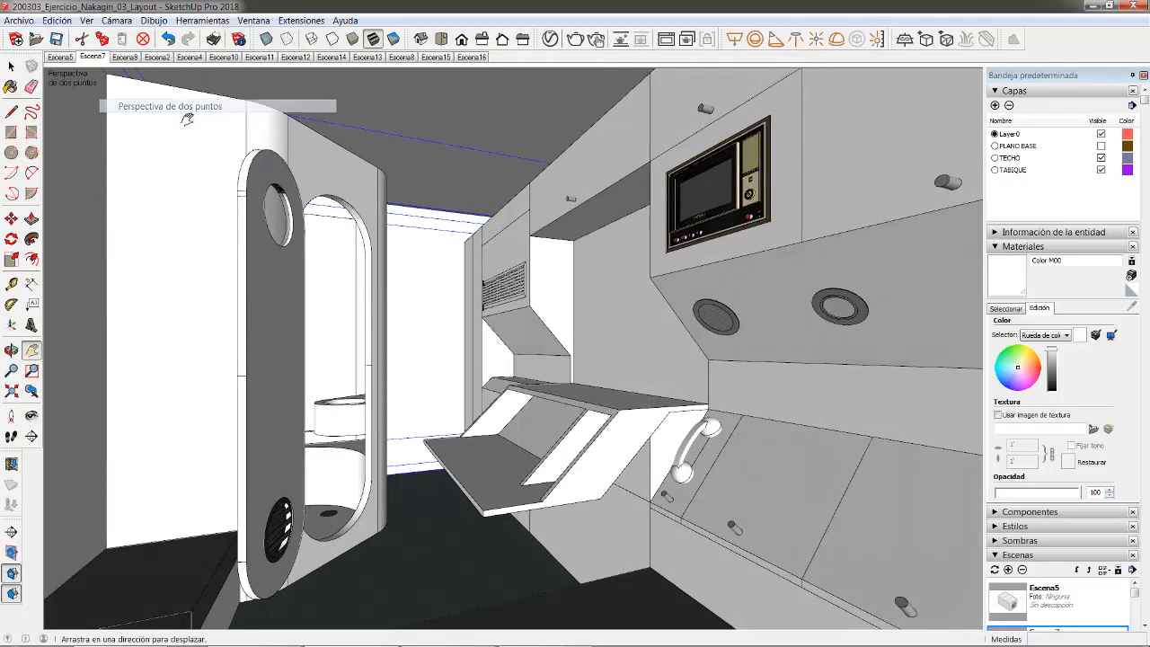
- Update Escena7 with the two-point view and move it six places later in the order
right_click(100, 61)
left_click(139, 112)
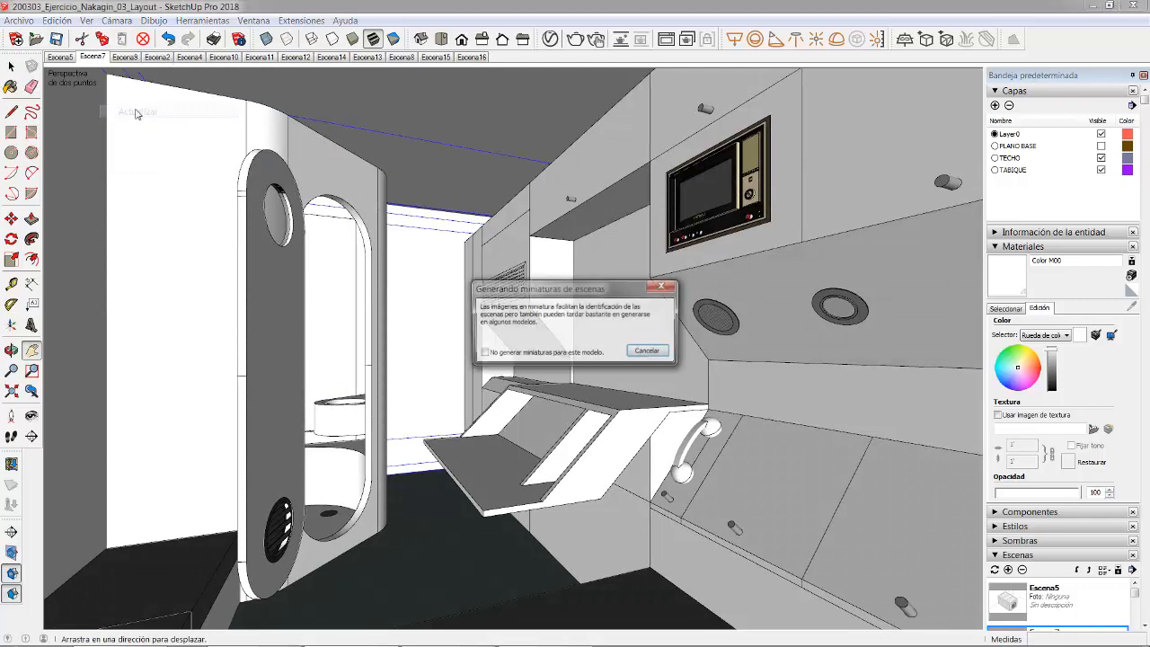
key("Return")
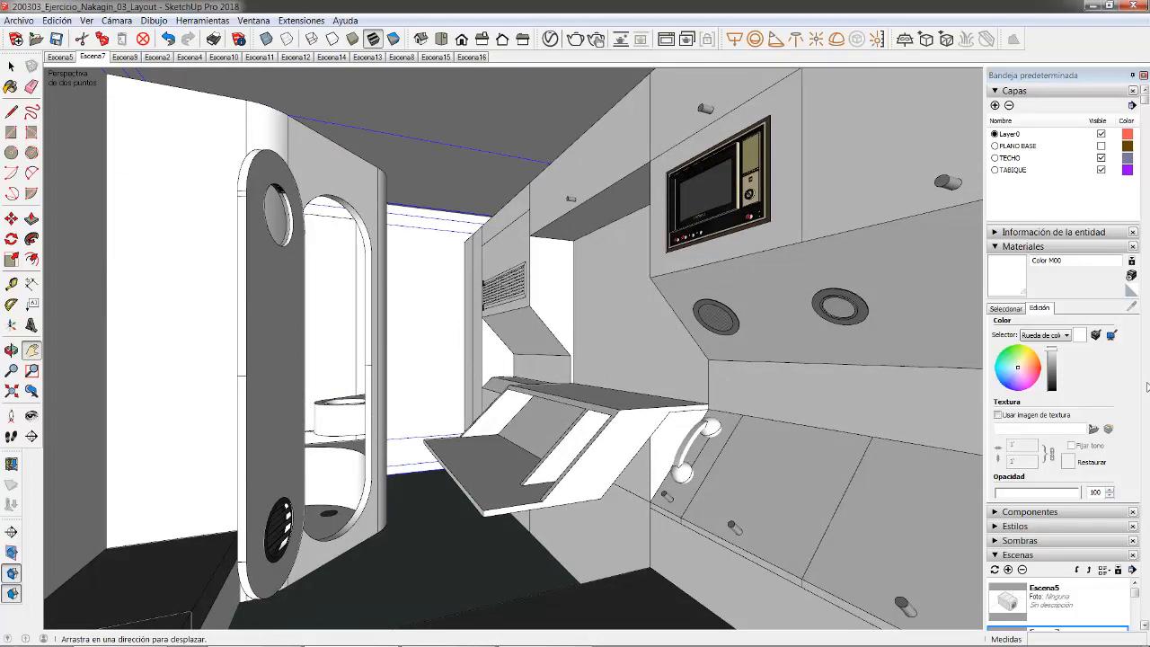
scroll(1147, 386, "down", 5)
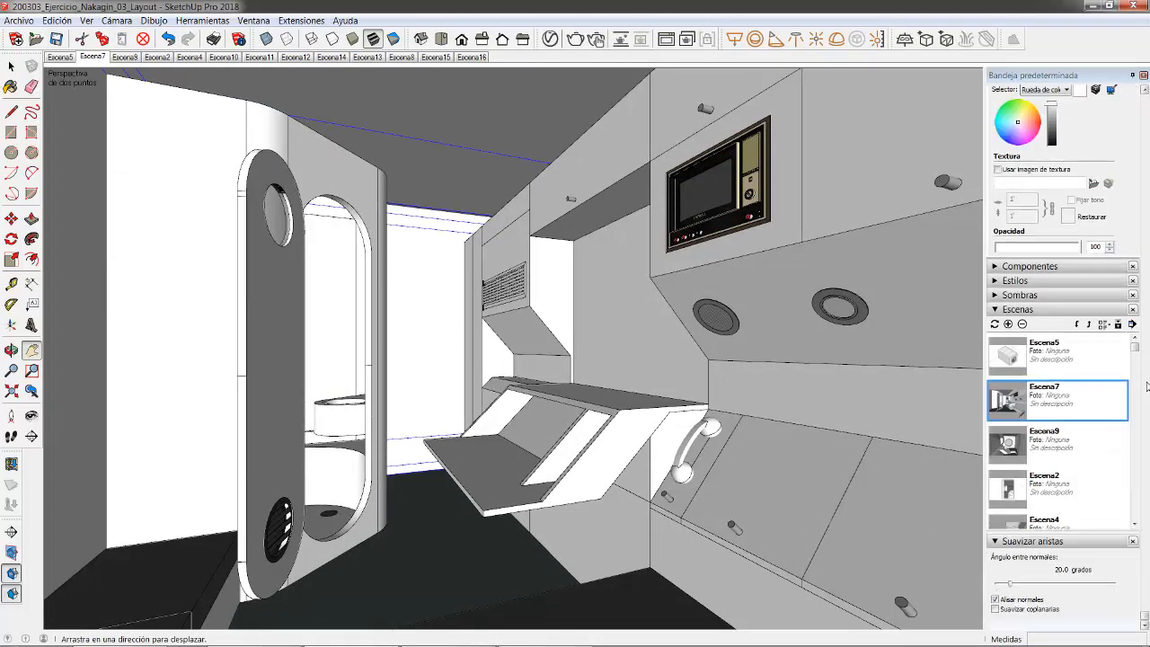
left_click(1078, 324)
left_click(1078, 324)
left_click(1078, 324)
left_click(1078, 324)
left_click(1077, 324)
left_click(1077, 324)
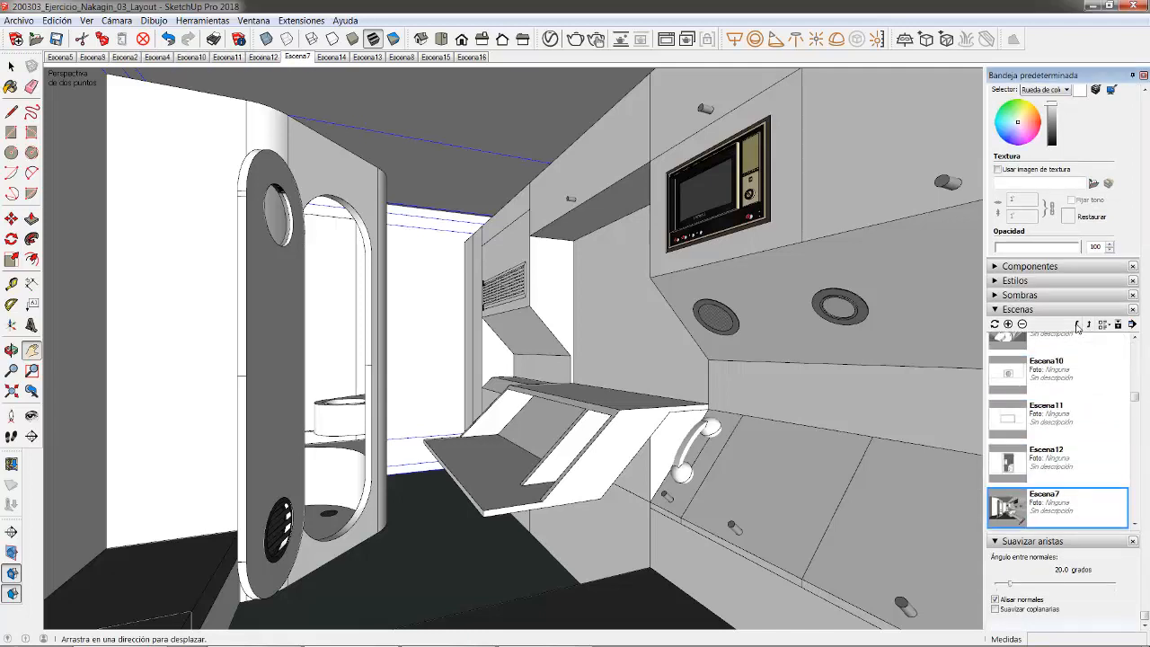
left_click(1077, 324)
left_click(1078, 324)
left_click(1078, 324)
left_click(1078, 325)
left_click(1078, 325)
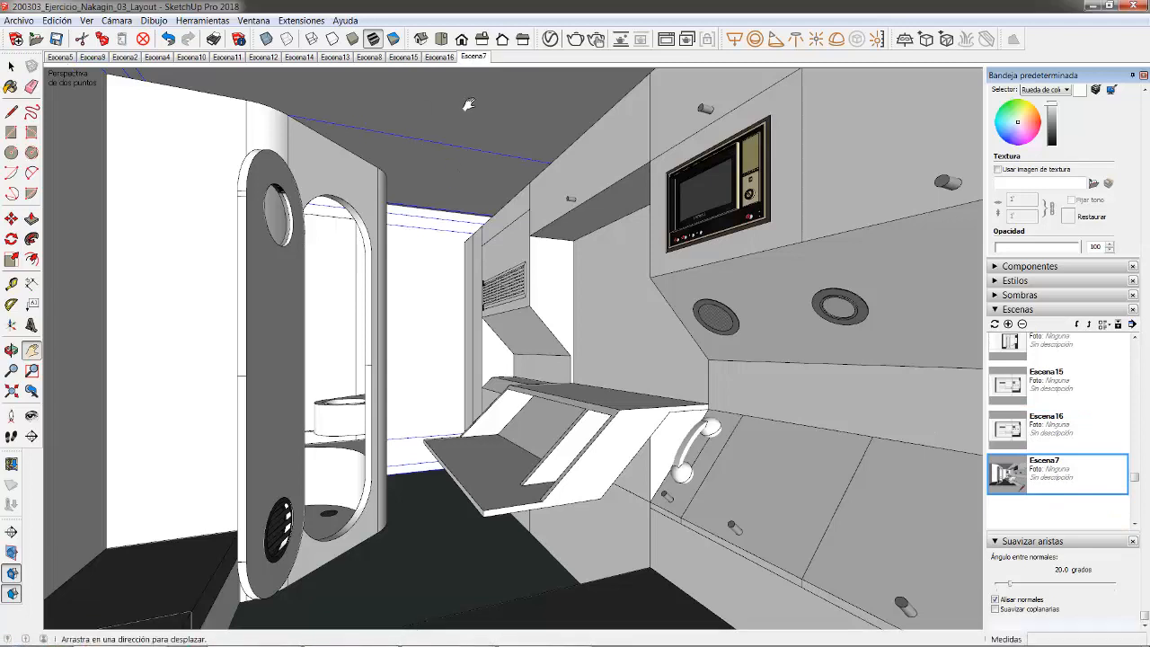
- Update Escena7 again and save the model
right_click(476, 59)
left_click(527, 111)
key("Return")
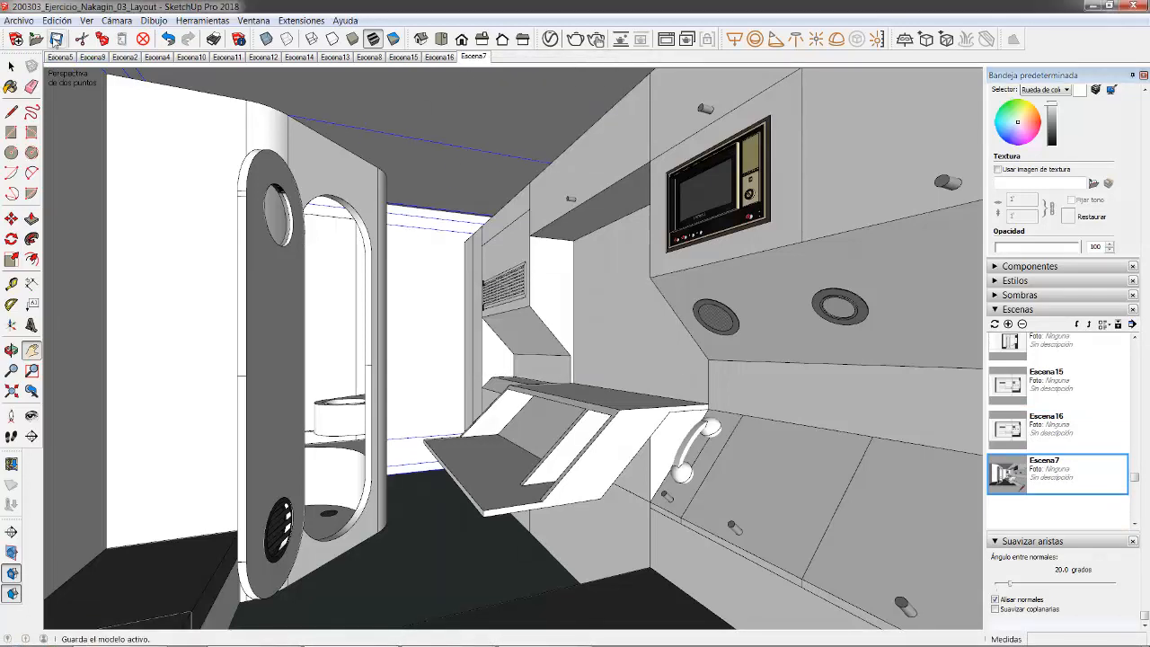
left_click(55, 40)
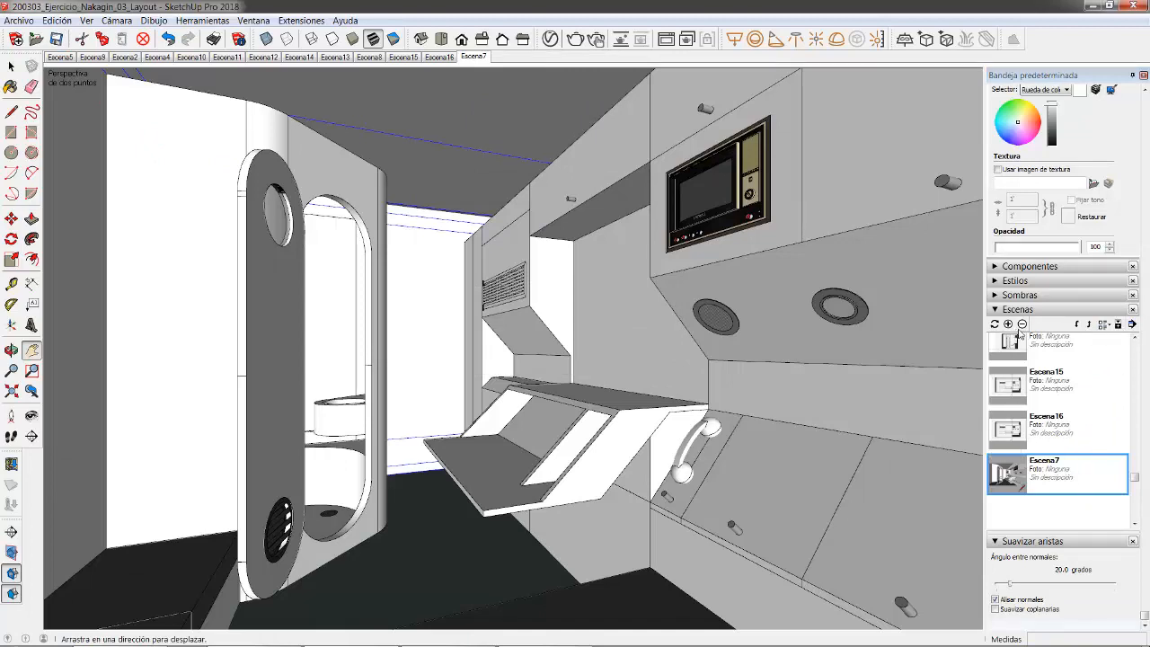
- Refresh Escena7's thumbnail and switch to the Escena5 exterior view
left_click(1130, 324)
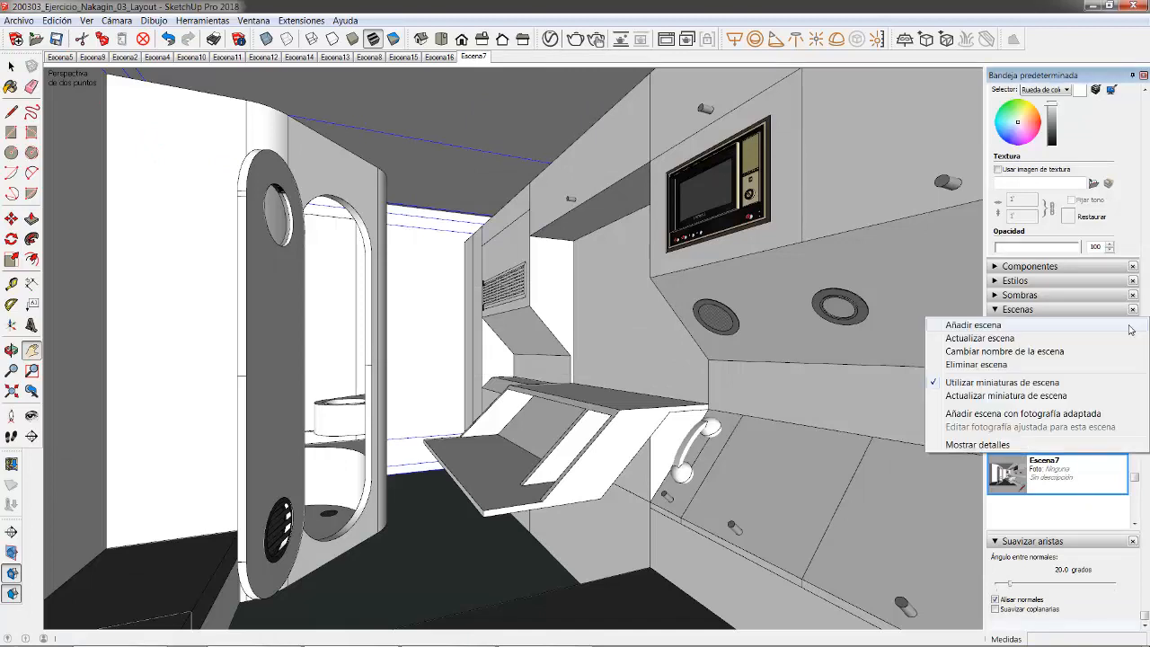
left_click(972, 393)
left_click(1134, 325)
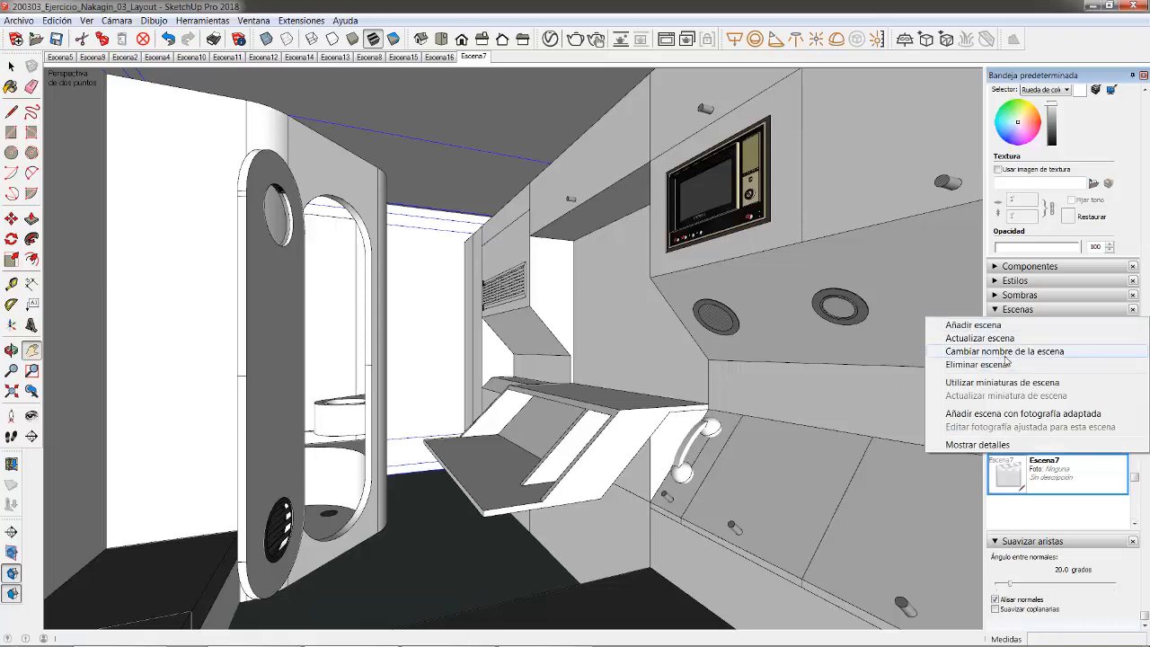
left_click(61, 56)
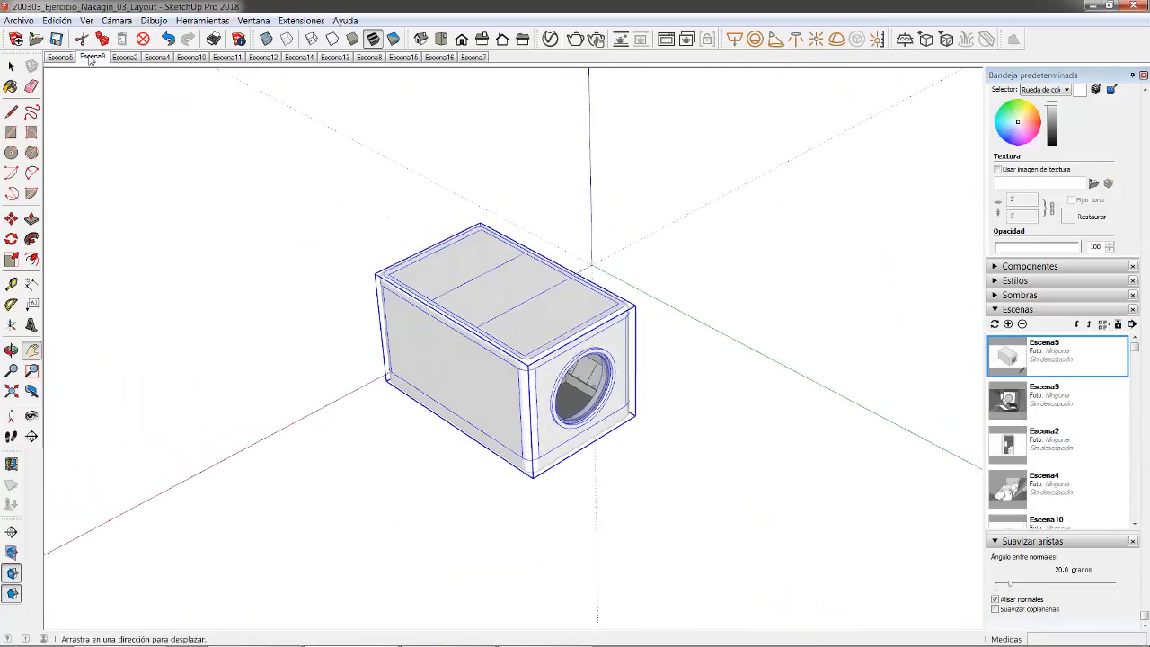
- Delete the Escena5 scene from the model
left_click(91, 57)
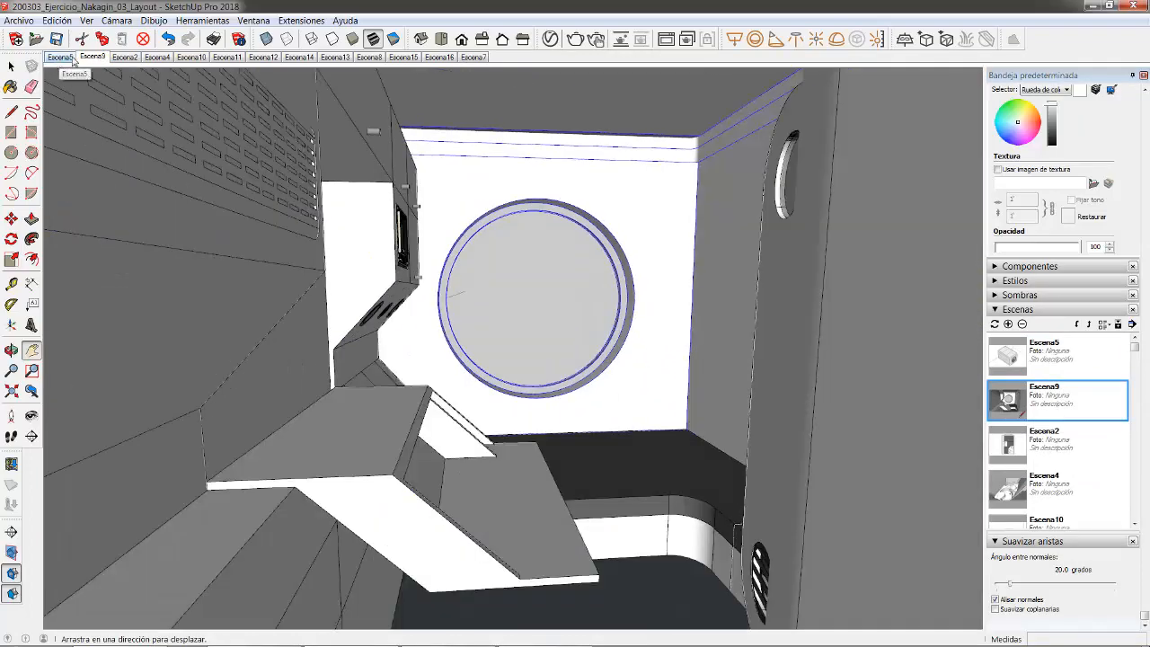
left_click(71, 58)
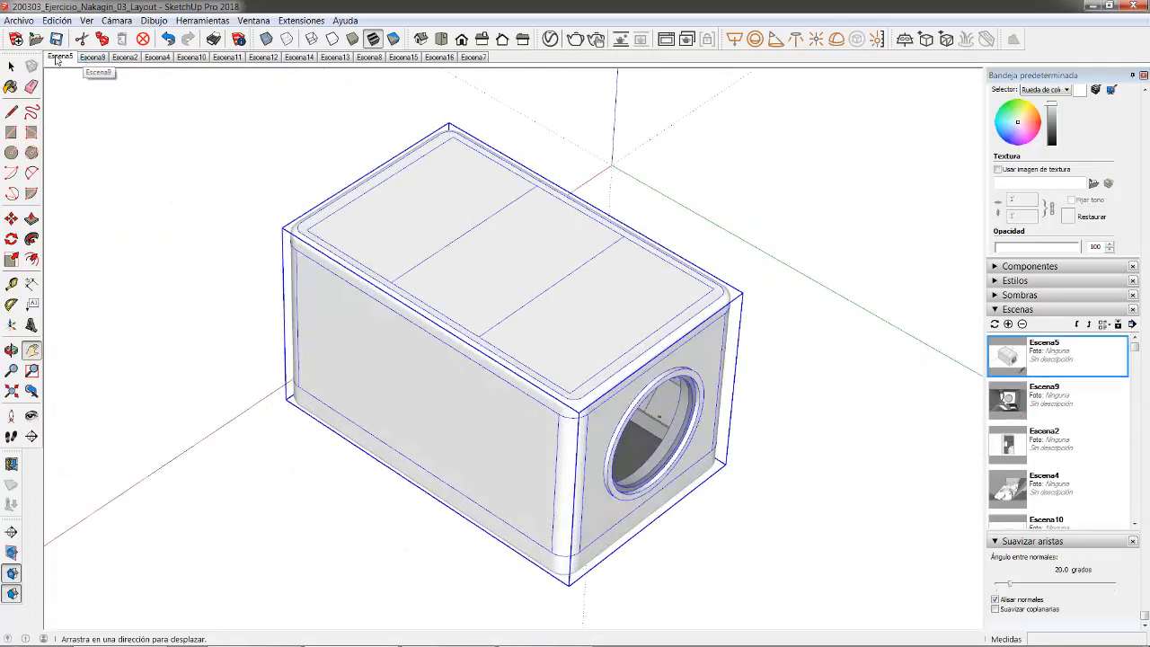
right_click(56, 58)
left_click(91, 121)
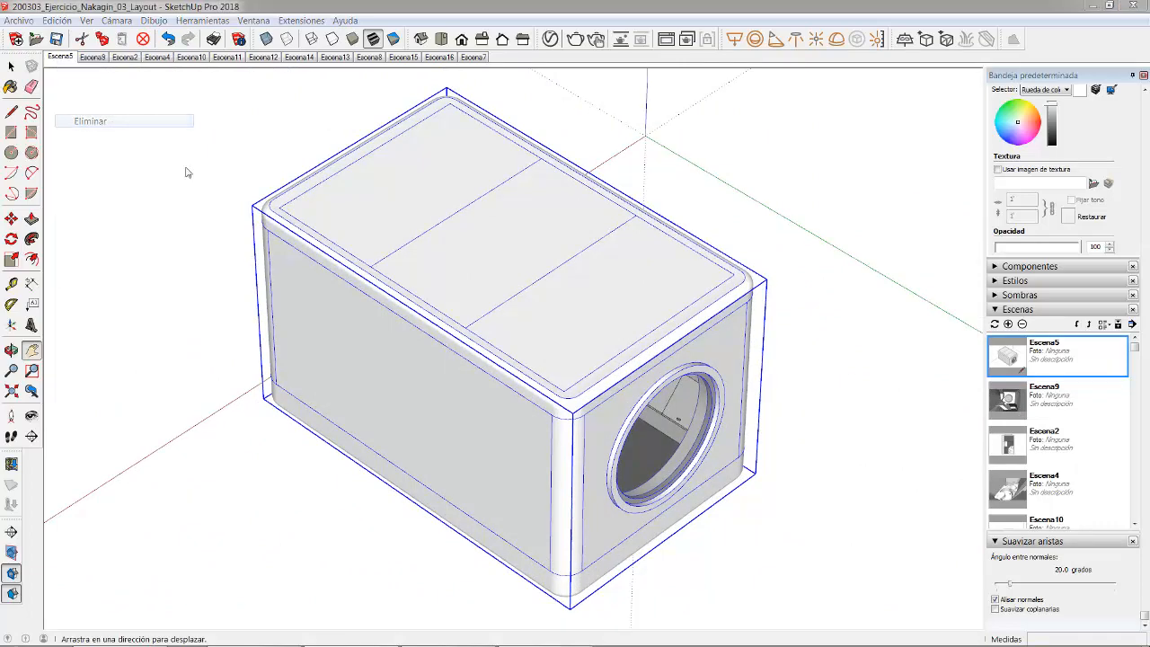
left_click(550, 359)
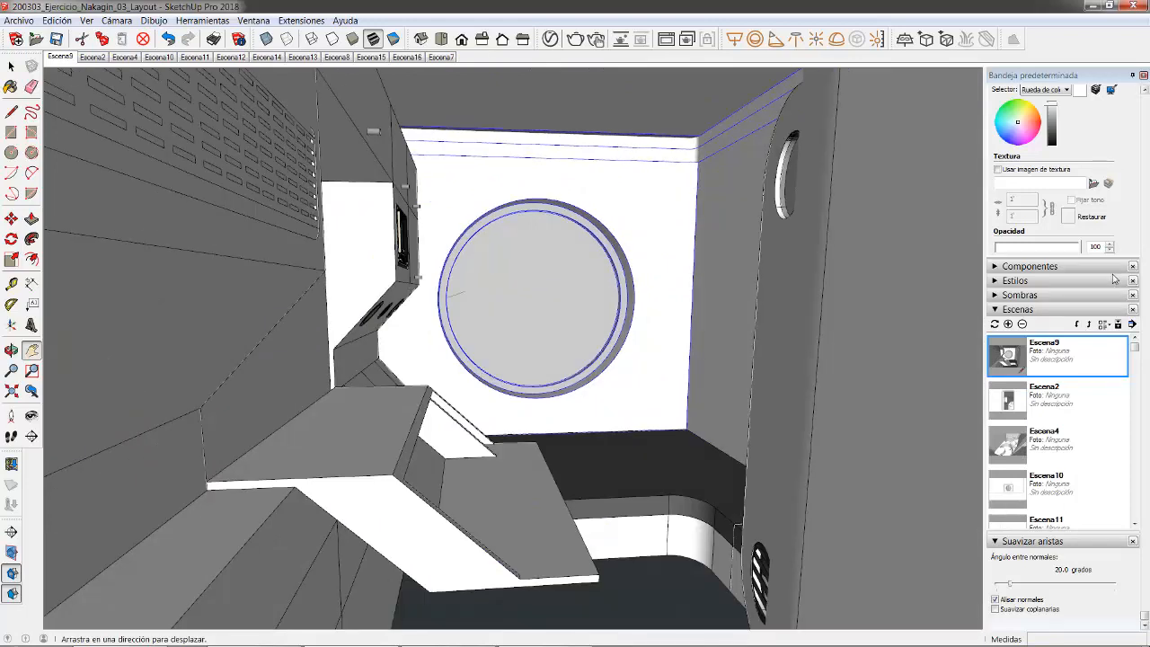
- Move Escena9 to the end of the scene order, after Escena7
left_click(1081, 325)
left_click(1081, 325)
left_click(1081, 325)
left_click(1081, 325)
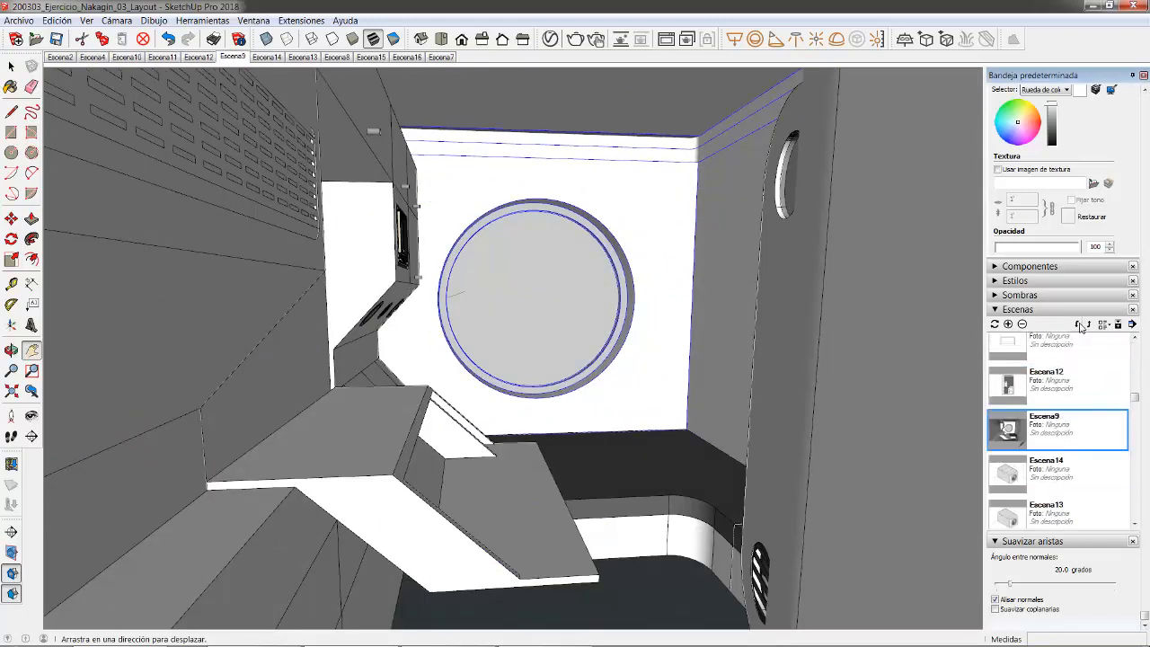
left_click(1082, 326)
left_click(1082, 326)
left_click(1083, 327)
left_click(1083, 327)
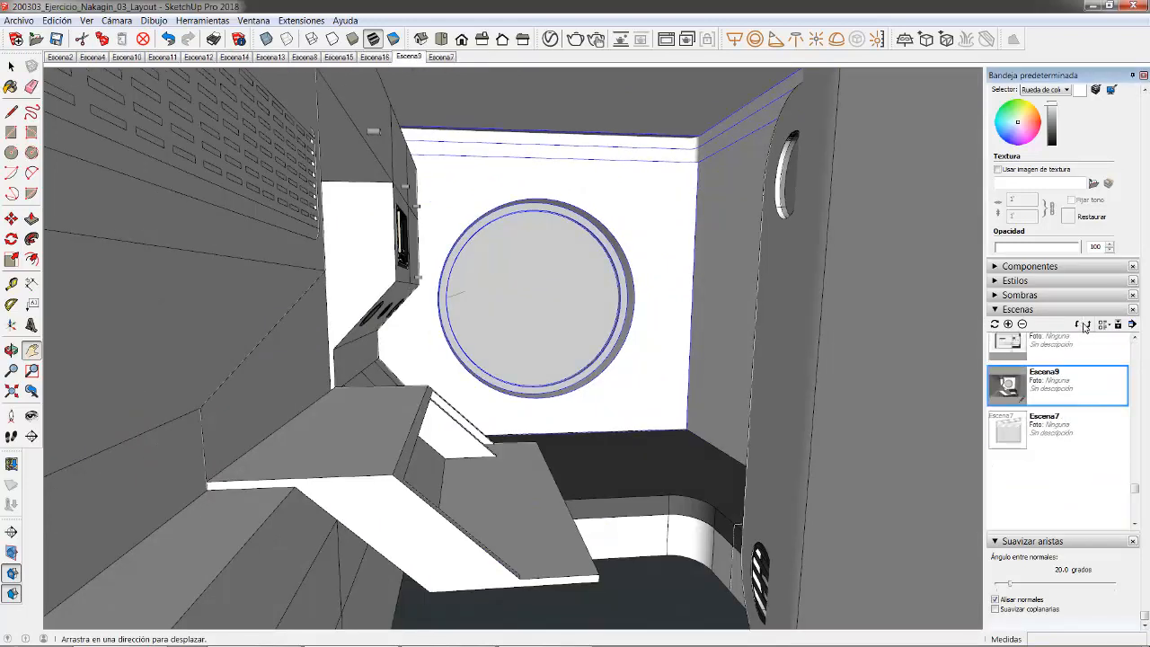
left_click(1084, 326)
left_click(1081, 325)
left_click(1080, 325)
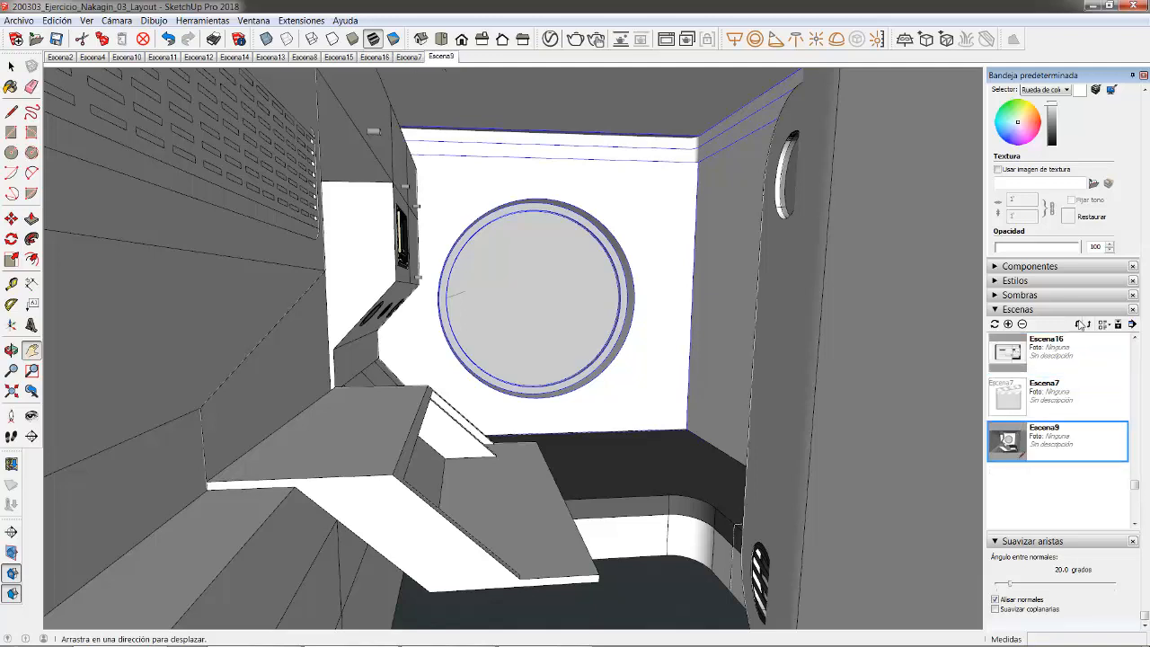
left_click(10, 370)
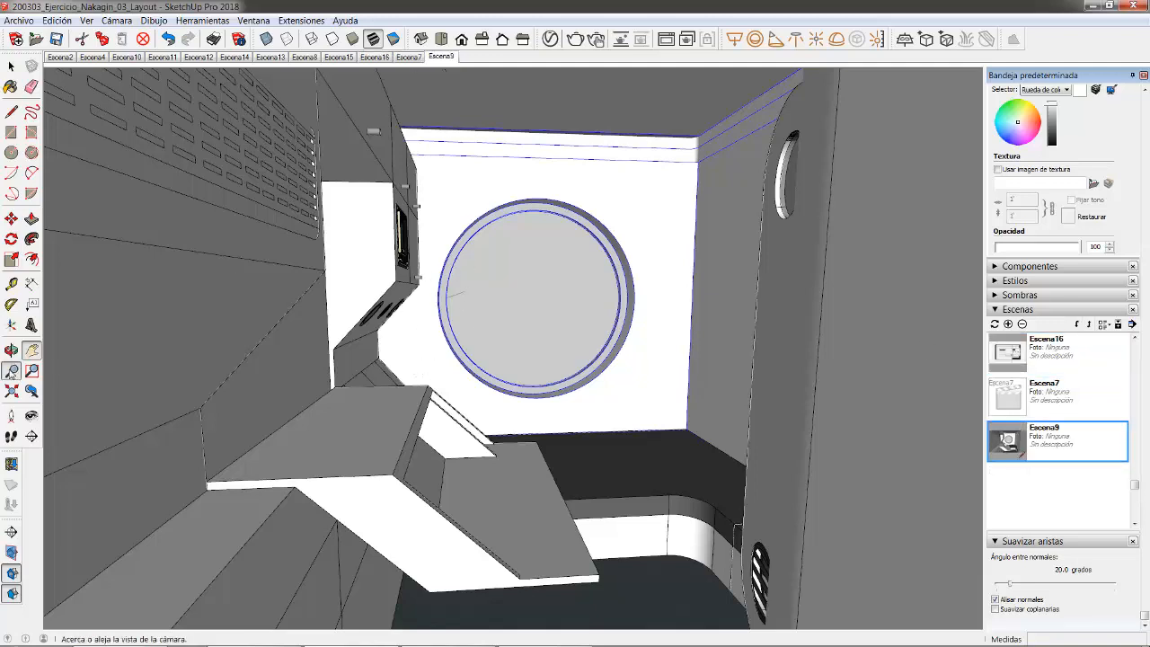
- Widen the camera field of view to 75.76°
left_click(114, 22)
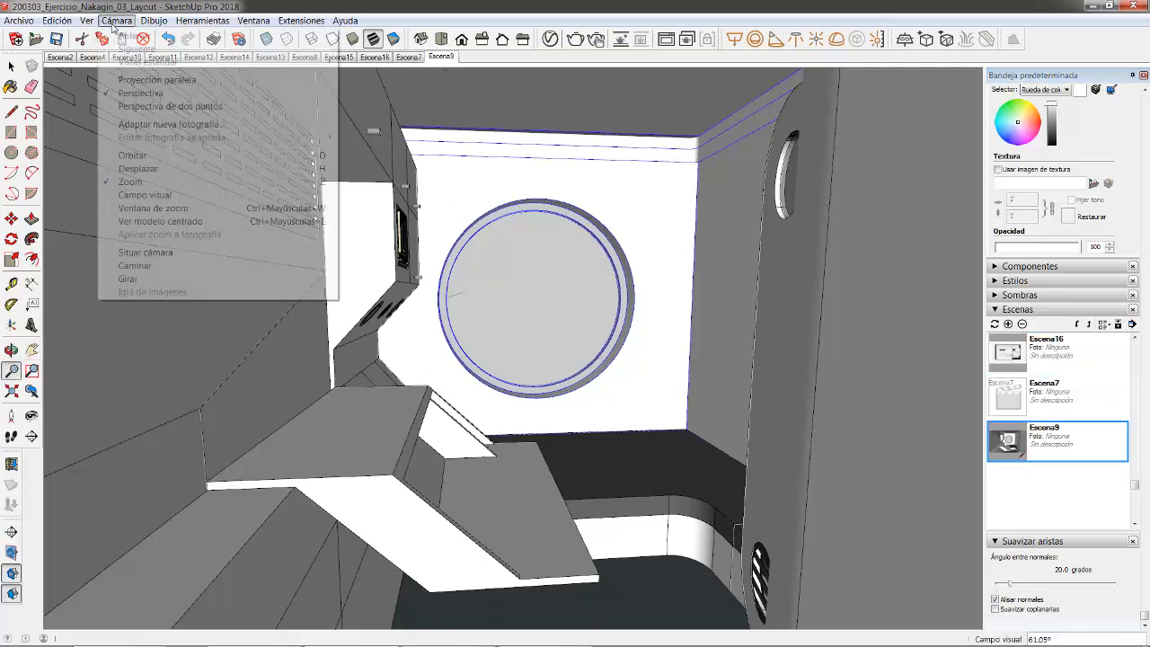
left_click(143, 194)
left_click_drag(605, 254, 614, 305)
middle_click_drag(462, 294, 470, 292)
- Orbit to face the porthole wall head-on and switch to two-point perspective
left_click(11, 370)
middle_click_drag(654, 327, 656, 447)
scroll(654, 409, "up", 3)
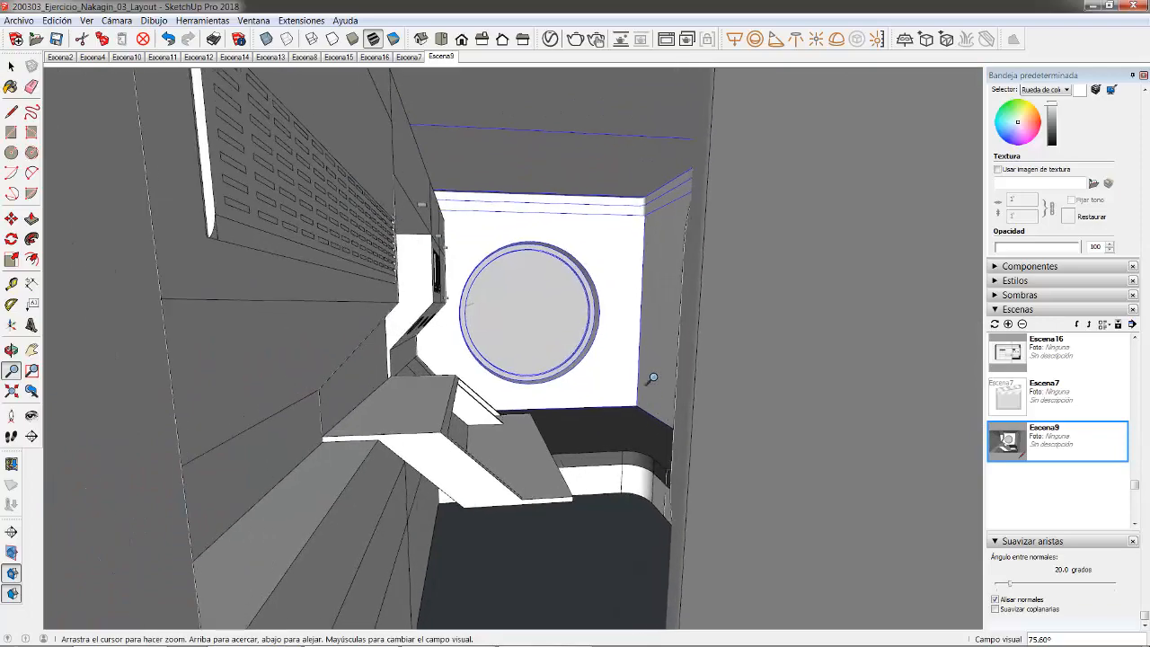
middle_click_drag(653, 404, 553, 286)
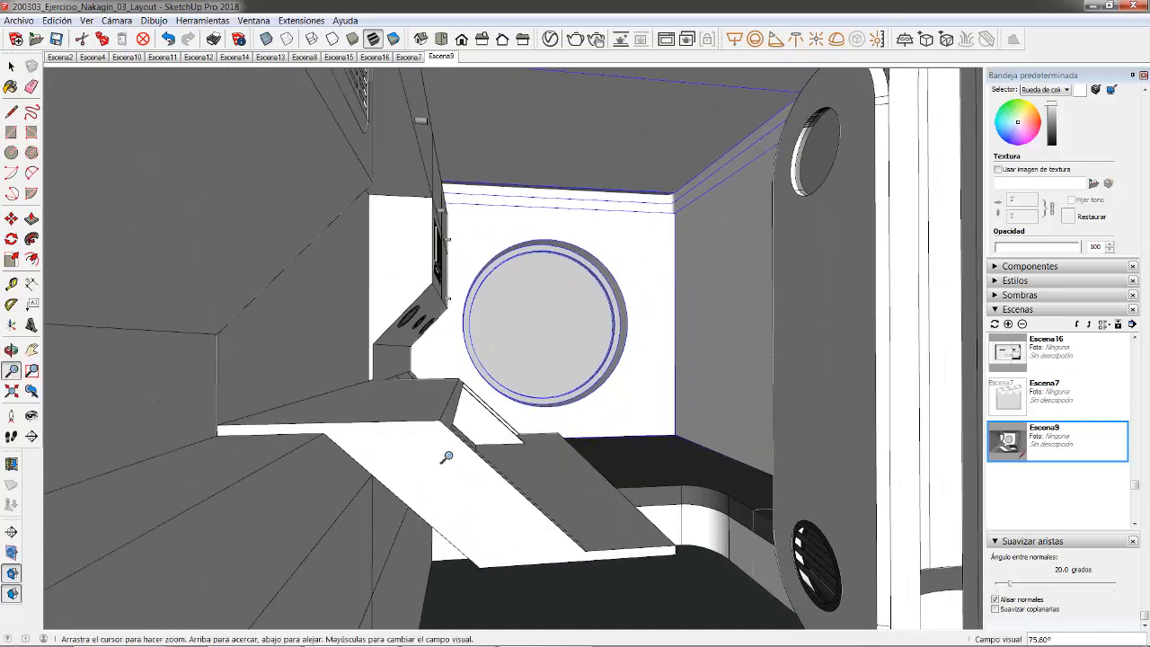
middle_click_drag(394, 263, 343, 288)
left_click(115, 20)
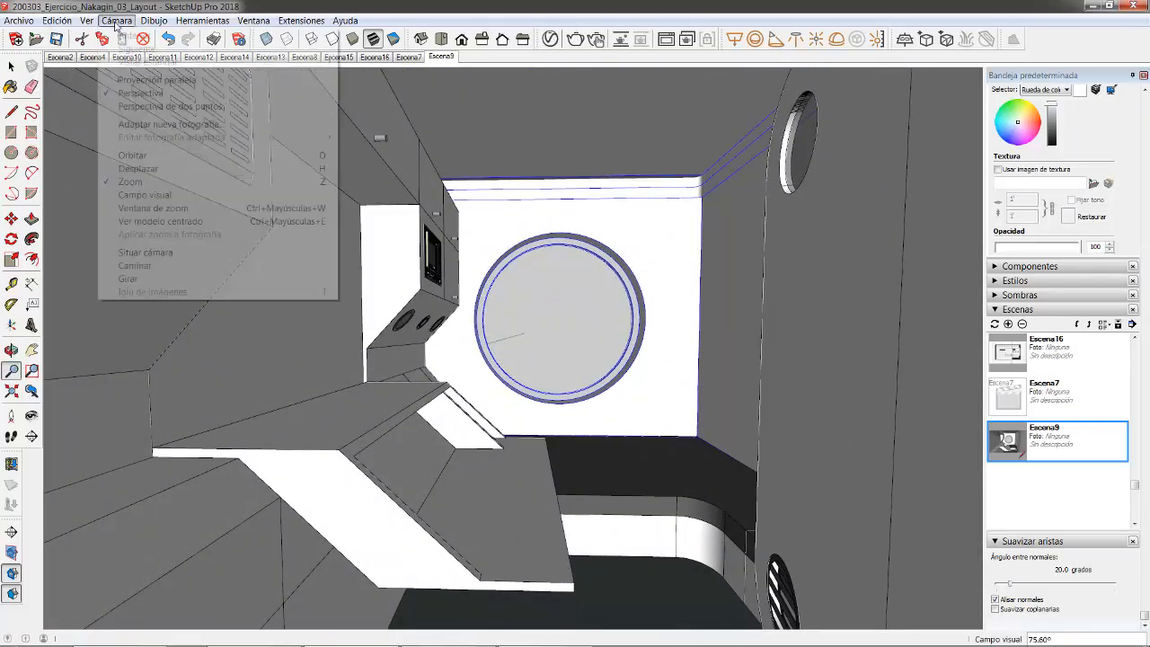
left_click(164, 108)
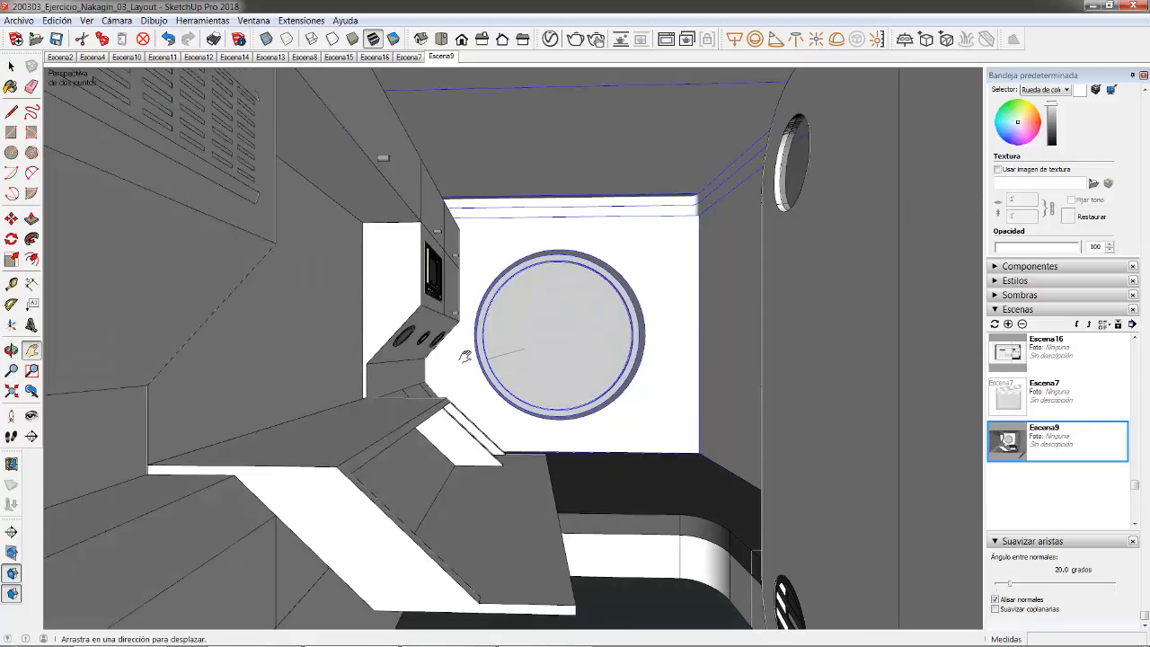
left_click_drag(476, 356, 495, 341)
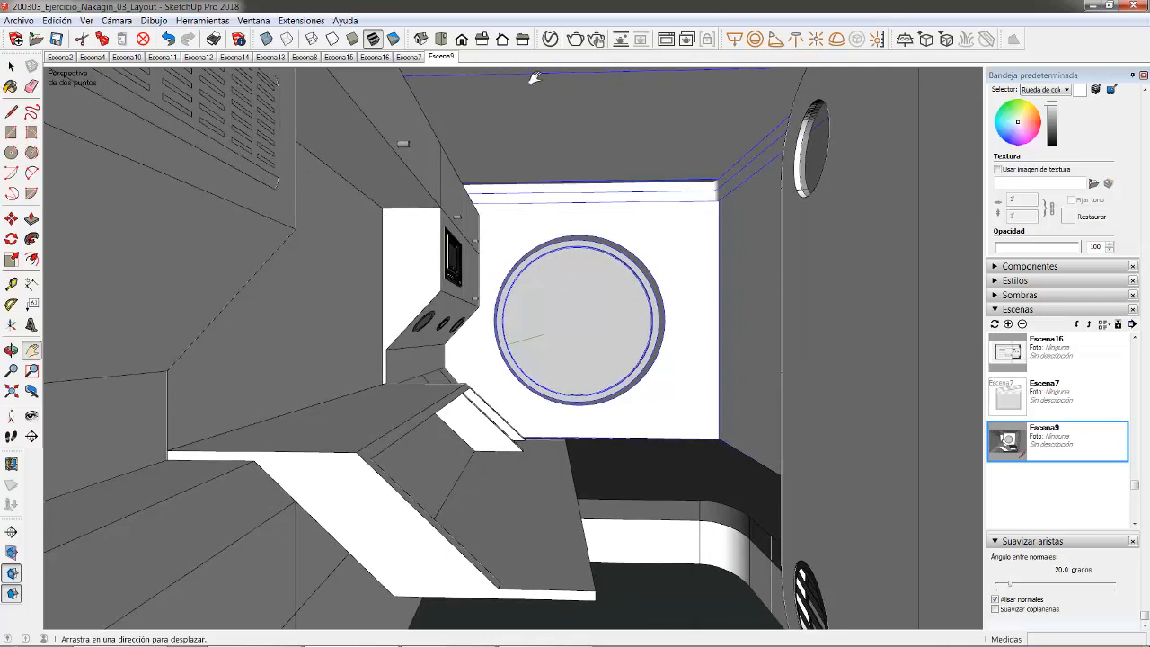
- Update Escena9 with the new two-point view and save the model
right_click(435, 59)
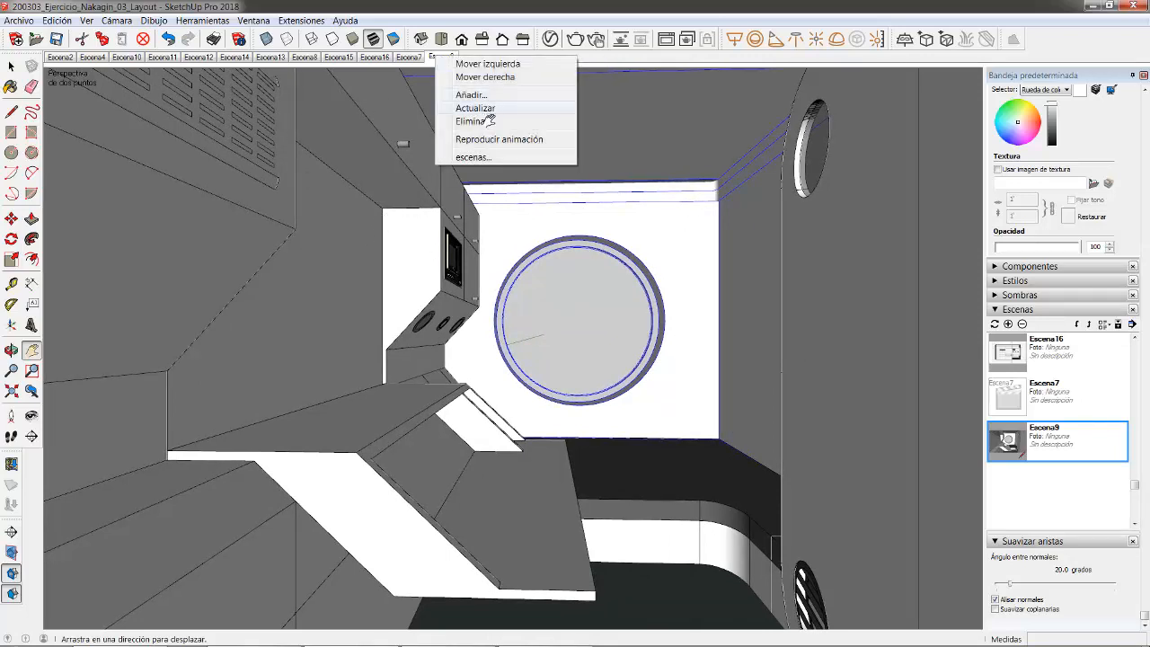
left_click(488, 110)
key("Return")
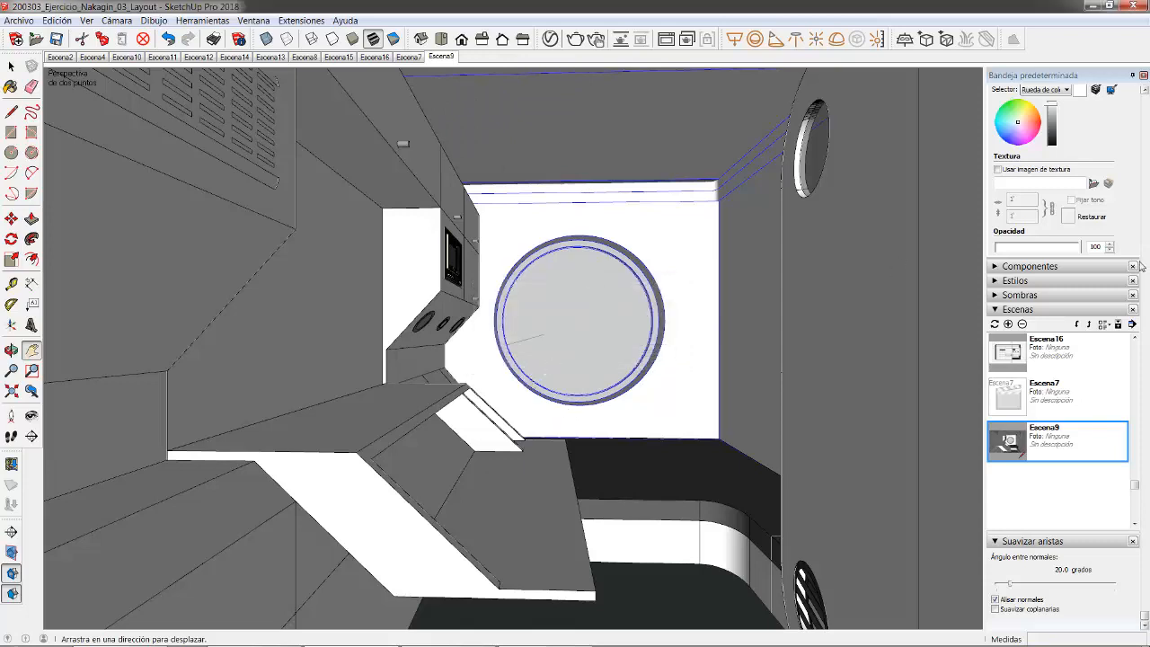
left_click(1130, 327)
left_click(979, 391)
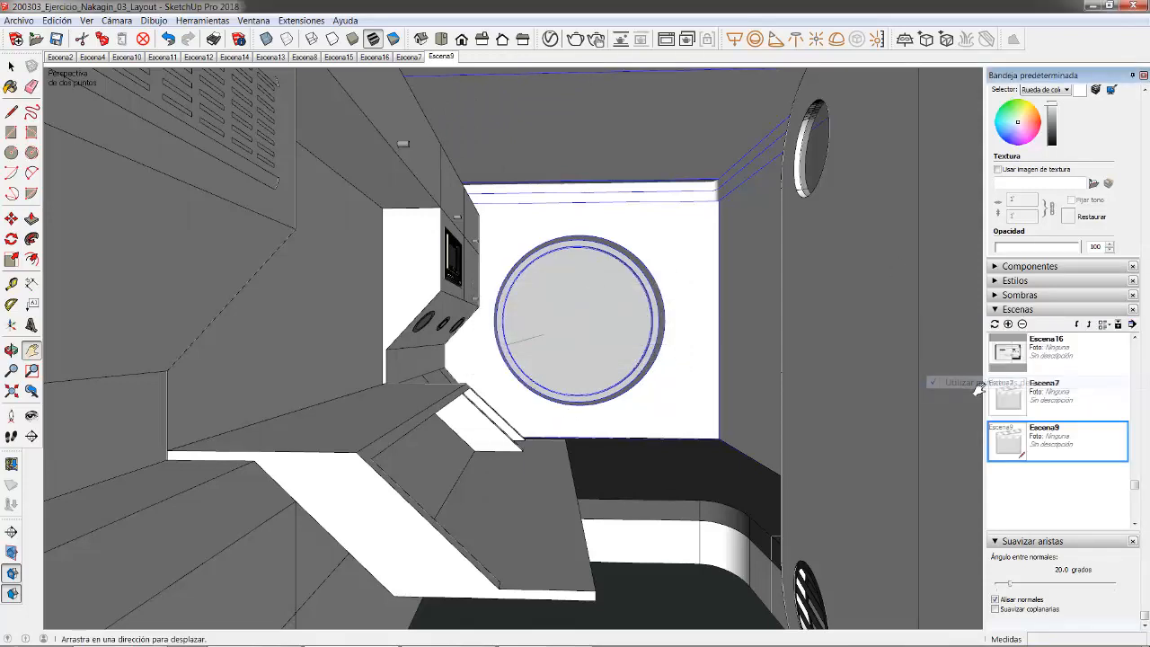
left_click(1132, 326)
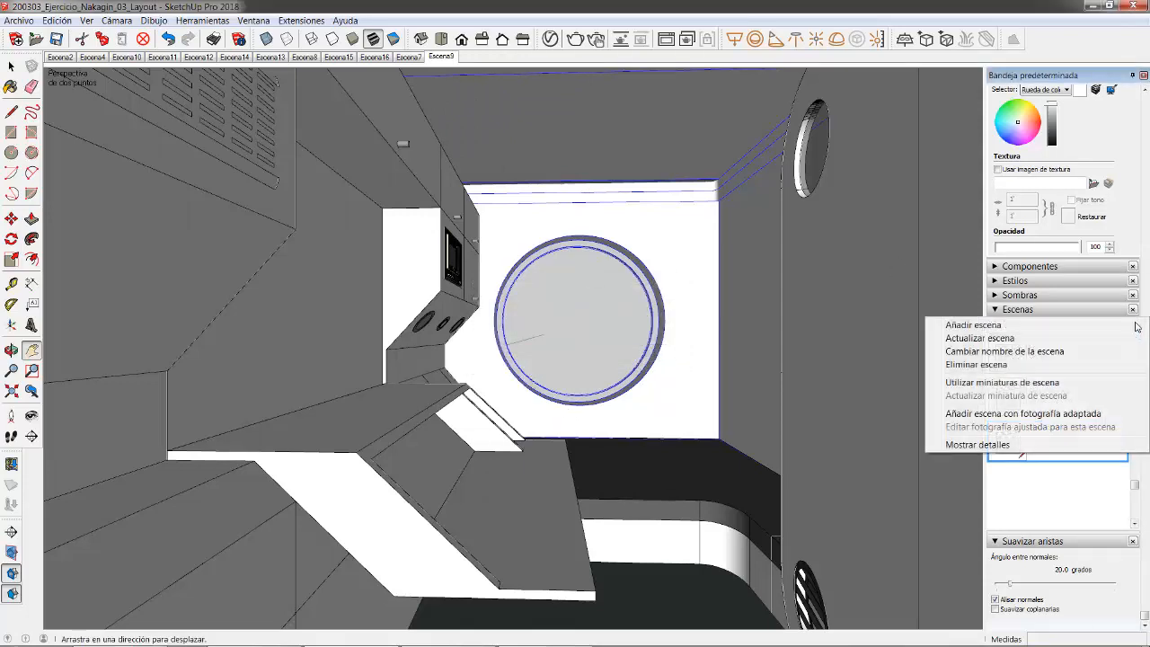
left_click(1013, 498)
right_click(438, 57)
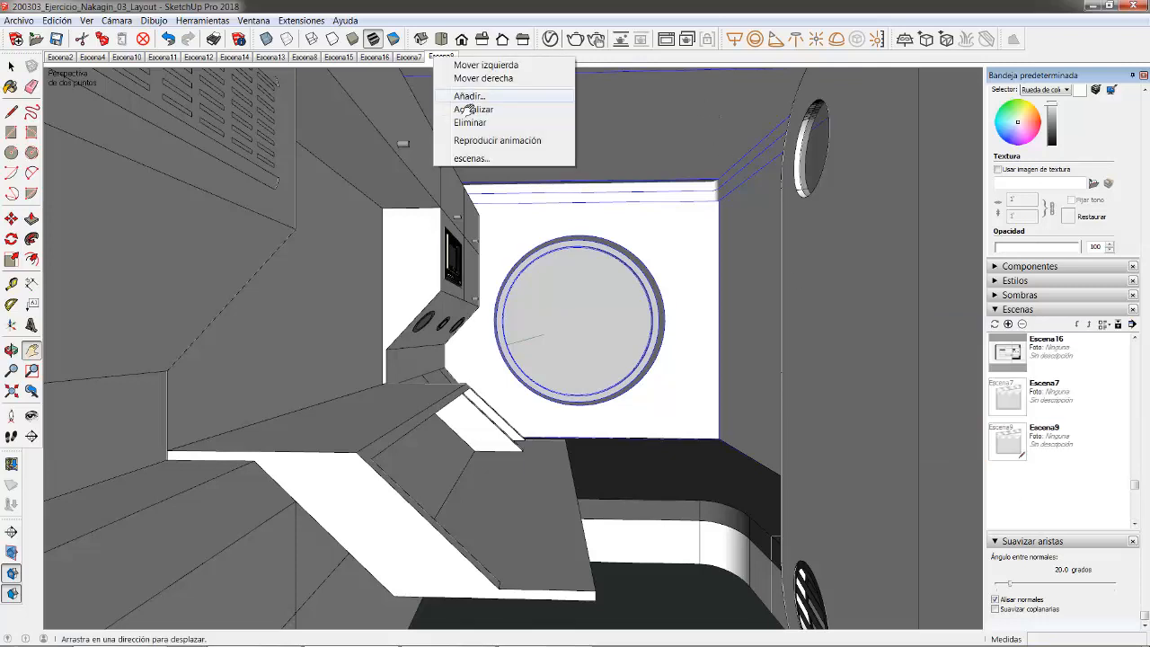
left_click(466, 110)
left_click(57, 39)
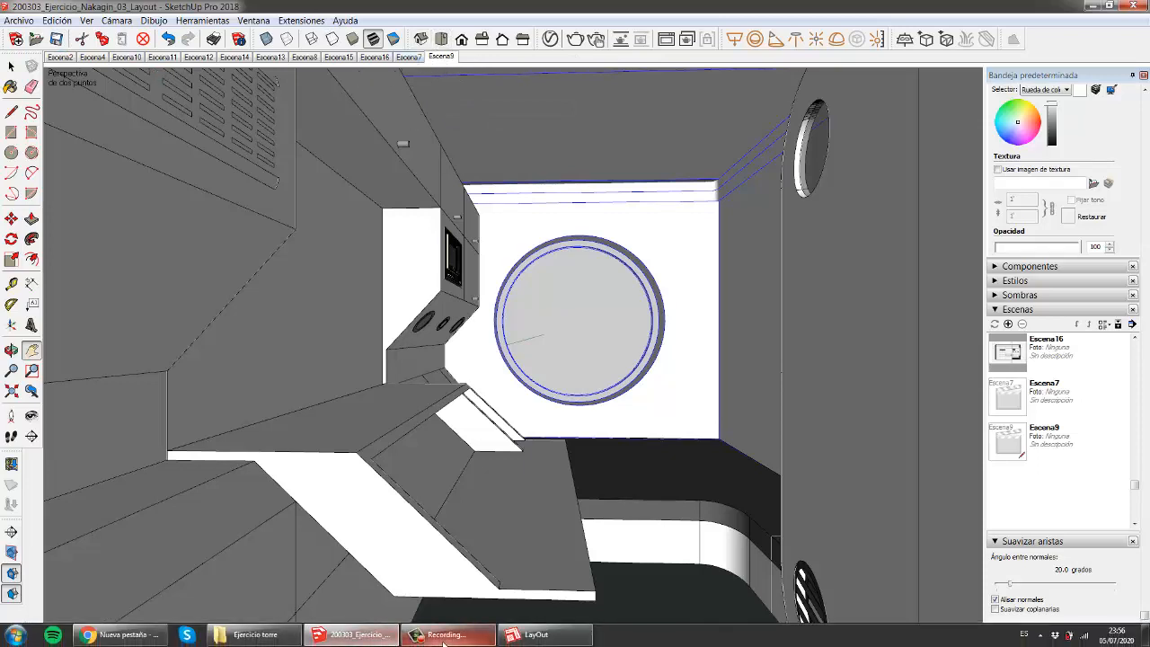
- Try the Monochrome display style, then settle on hidden-line display
left_click(448, 637)
left_click(1043, 547)
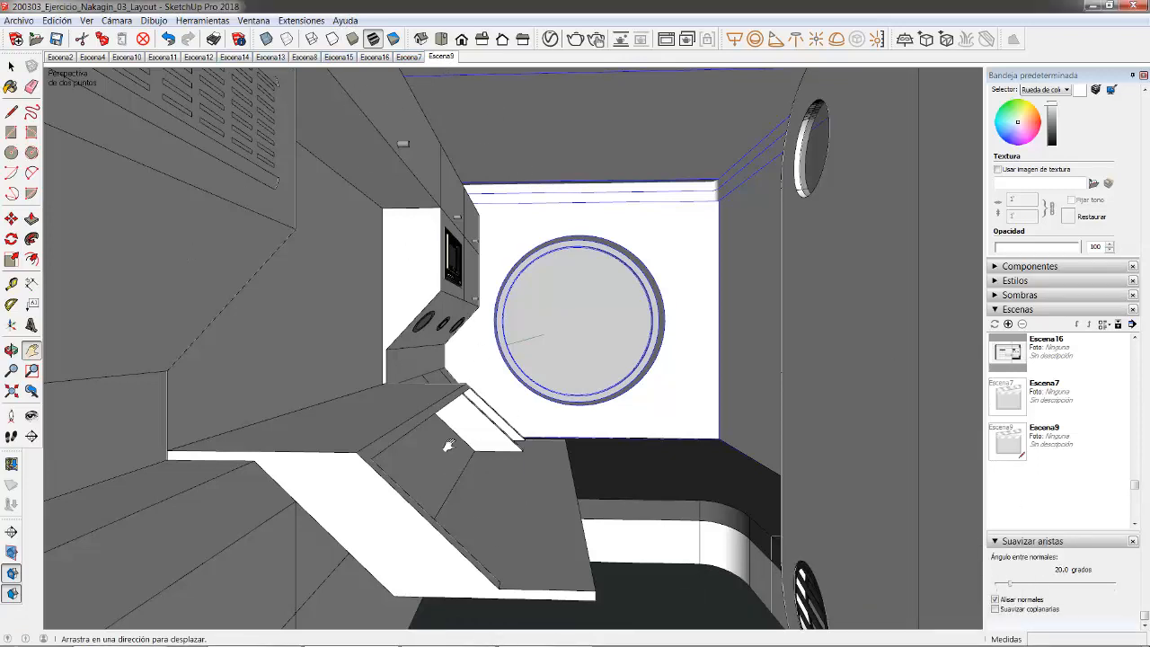
left_click(332, 38)
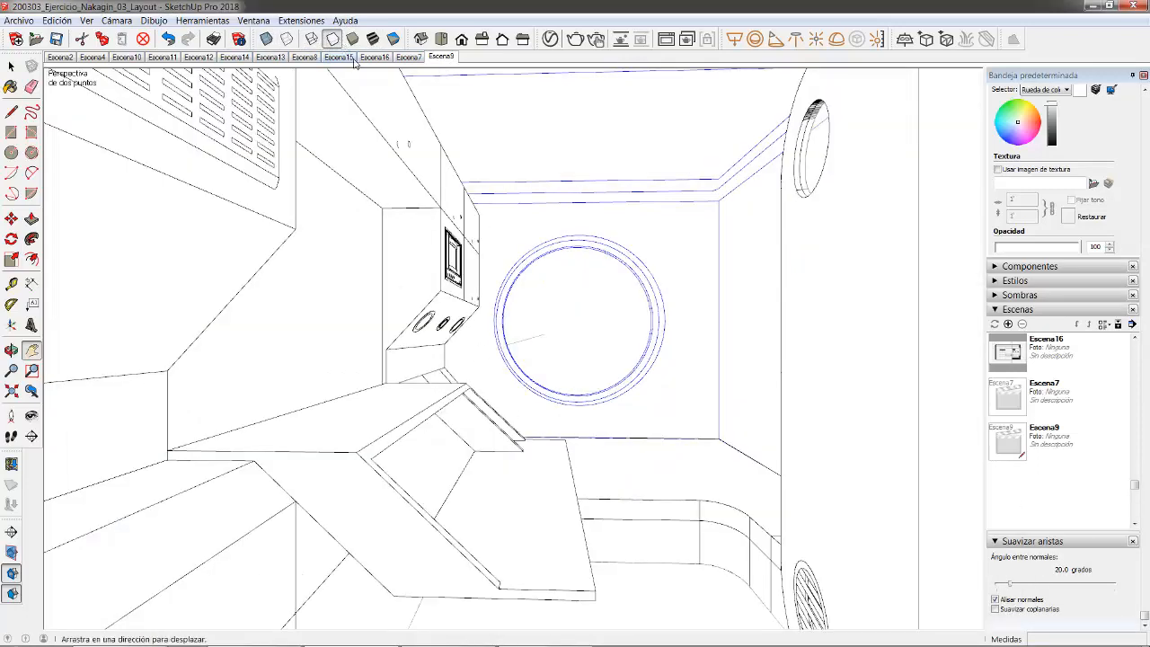
key("space")
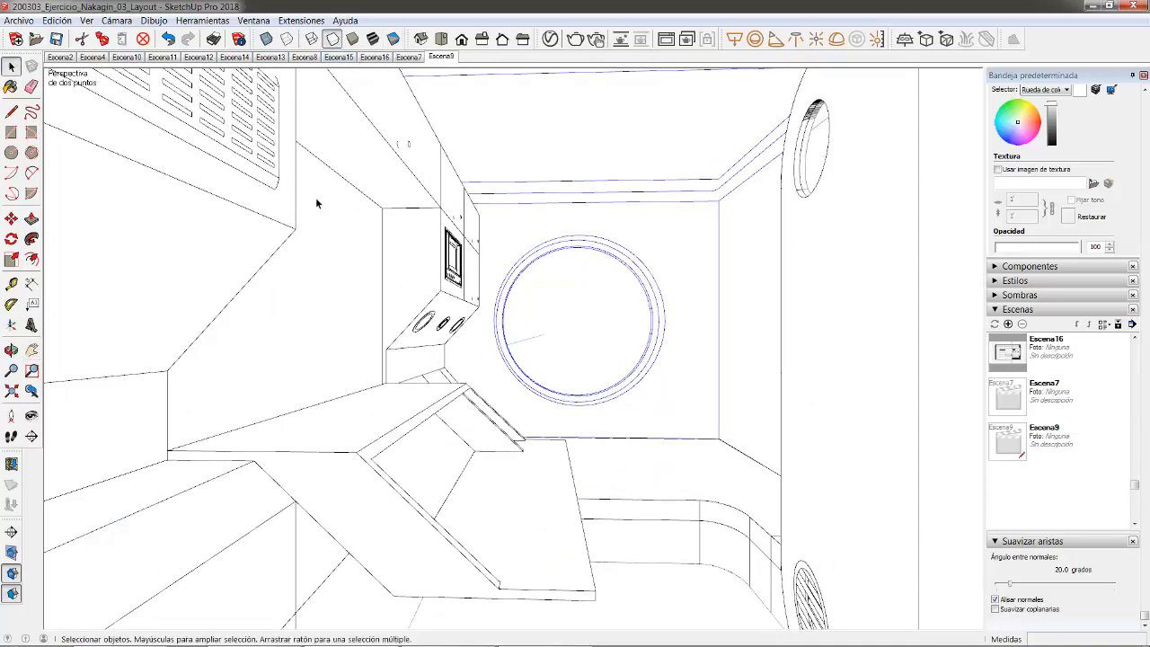
left_click(639, 260, "shift")
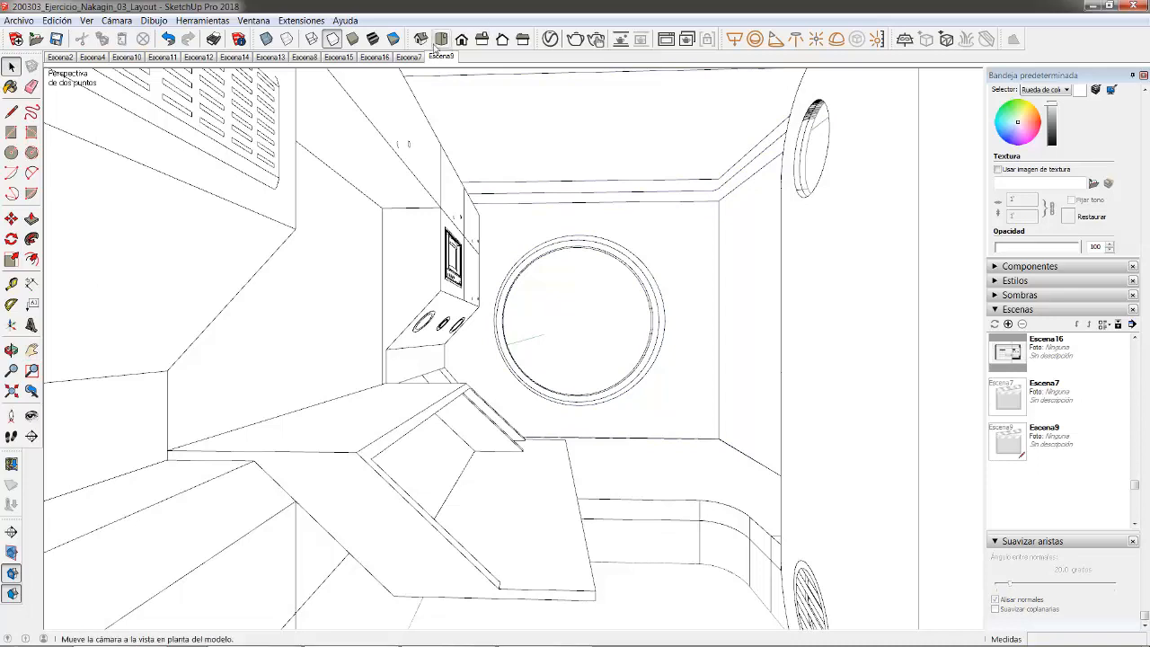
left_click(372, 39)
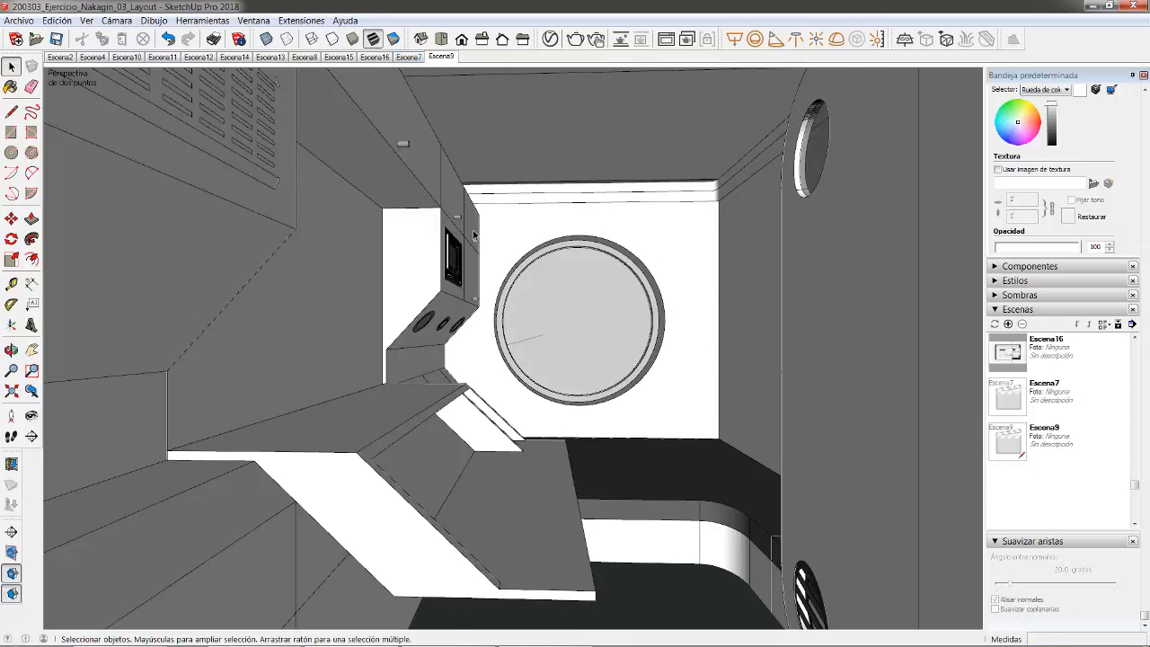
left_click(331, 38)
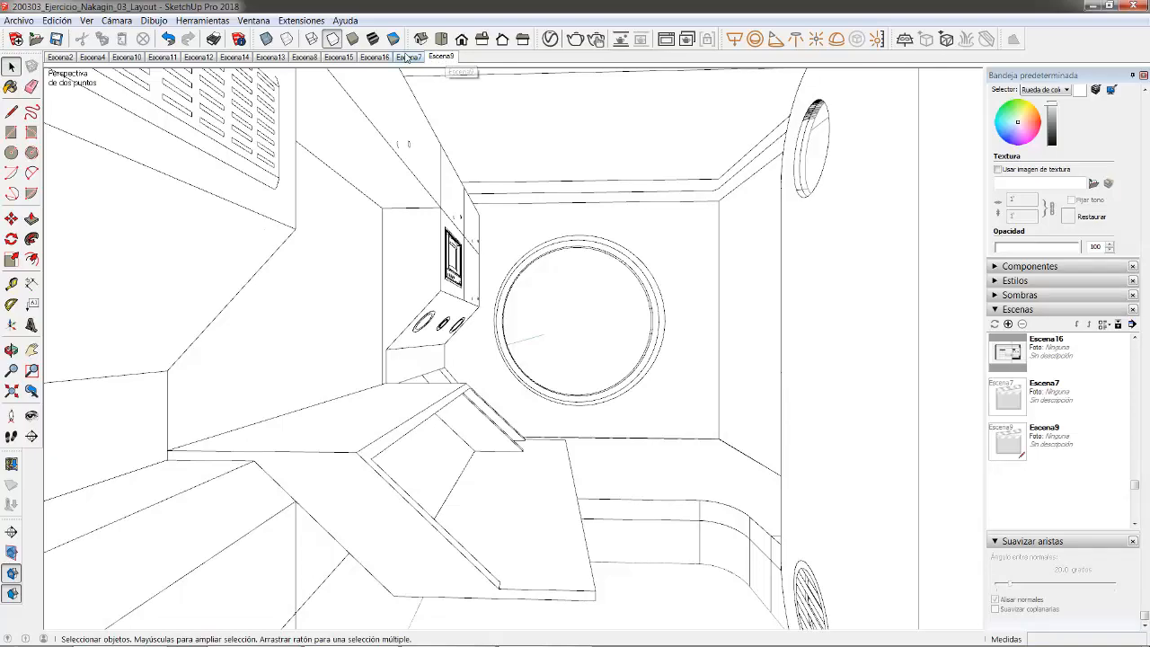
- Review the Escena7 and Escena9 scenes, then bring LayOut to the front
left_click(408, 56)
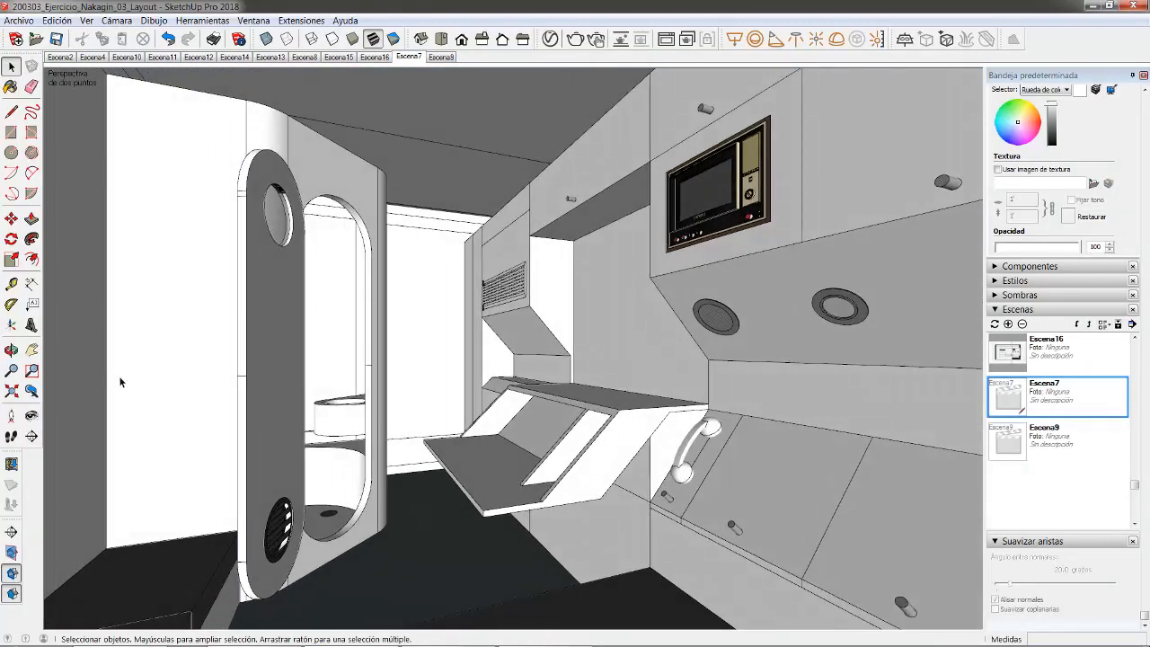
left_click(441, 56)
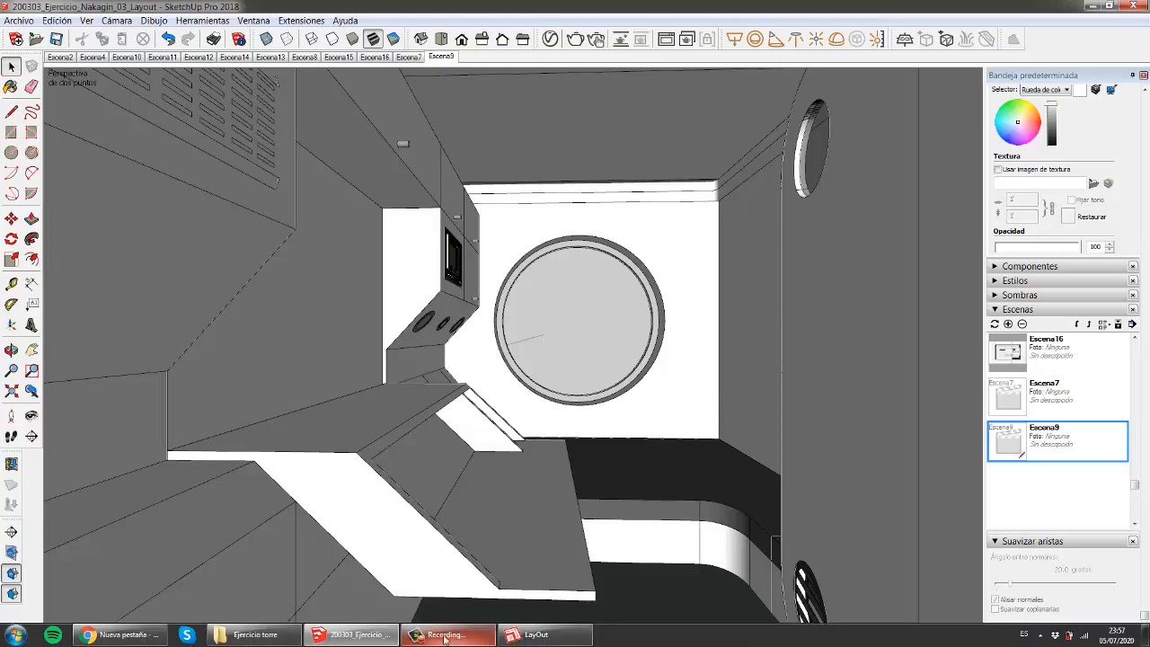
left_click(530, 634)
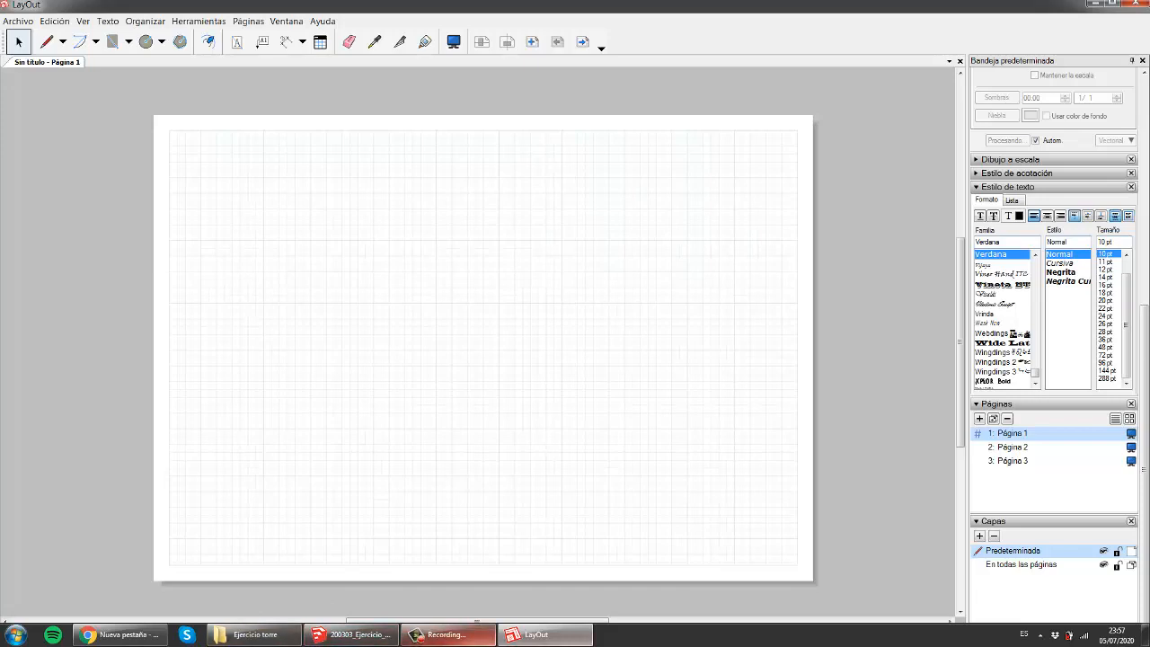
- Return to the untitled LayOut document and open the Archivo menu
left_click(342, 633)
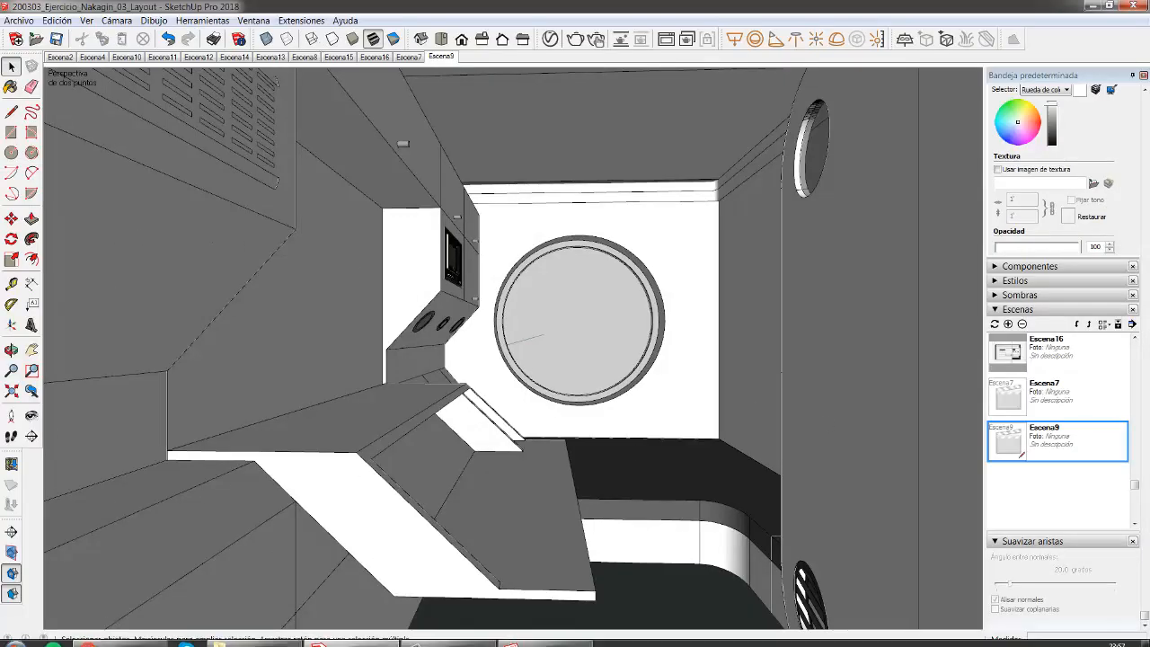
left_click(546, 635)
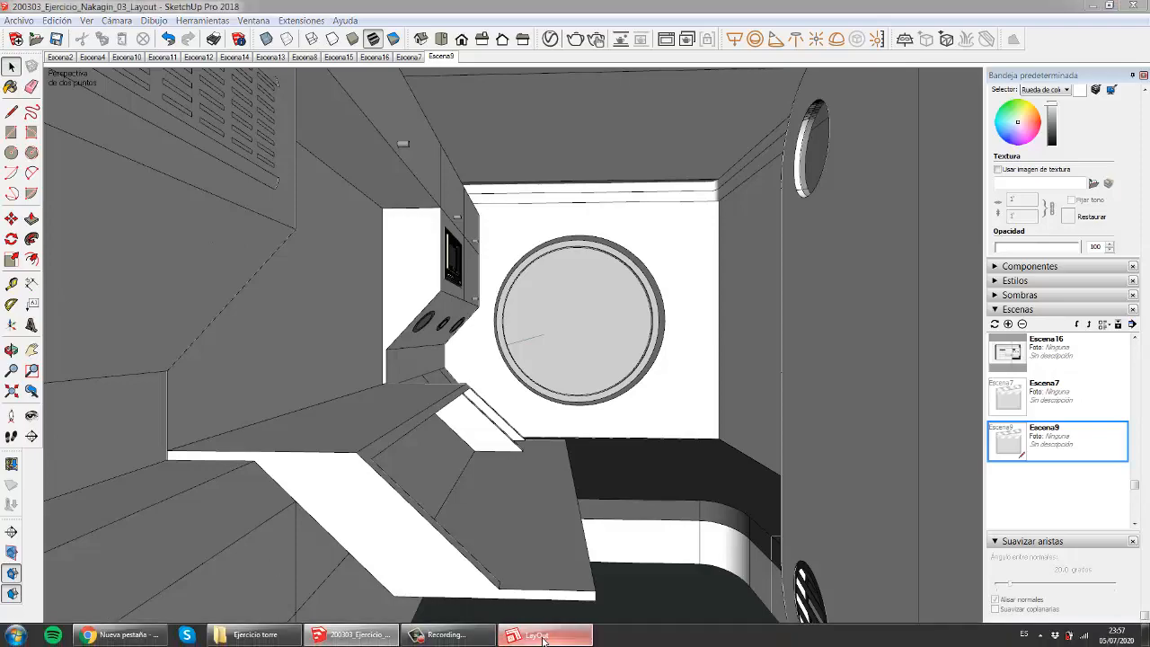
left_click(19, 28)
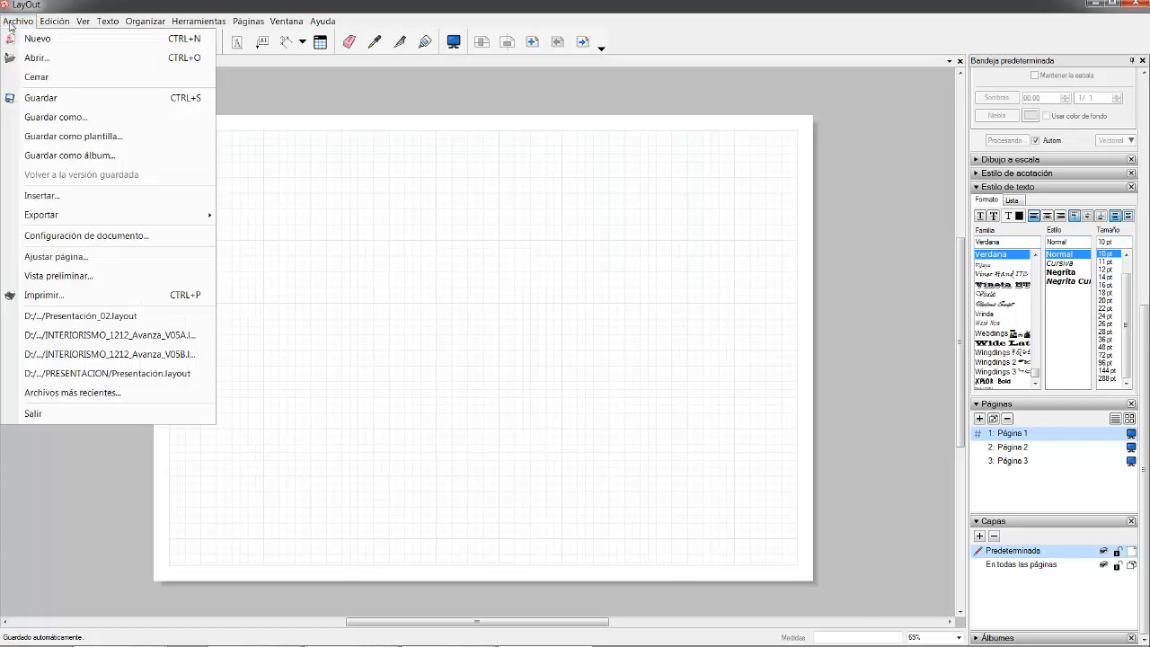
- Insert 200303_Ejercicio_Nakagin_03_Layout from Bloque 4 > Bloque 4C > Ejercicios > Ejercicio torre
left_click(39, 196)
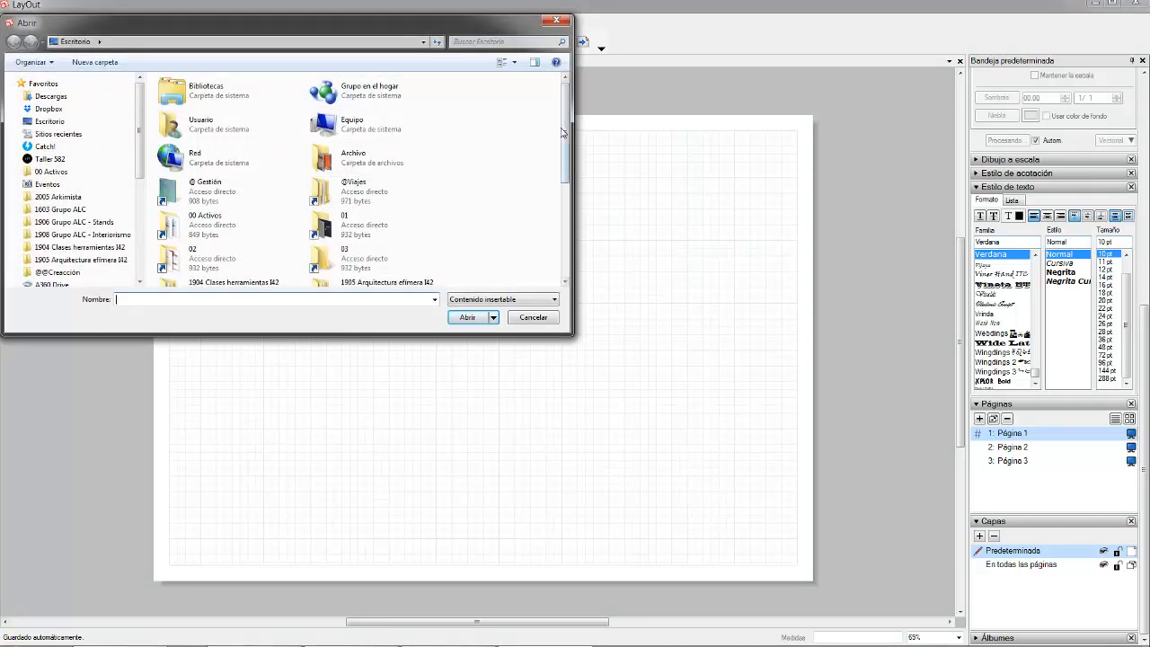
left_click_drag(564, 133, 571, 253)
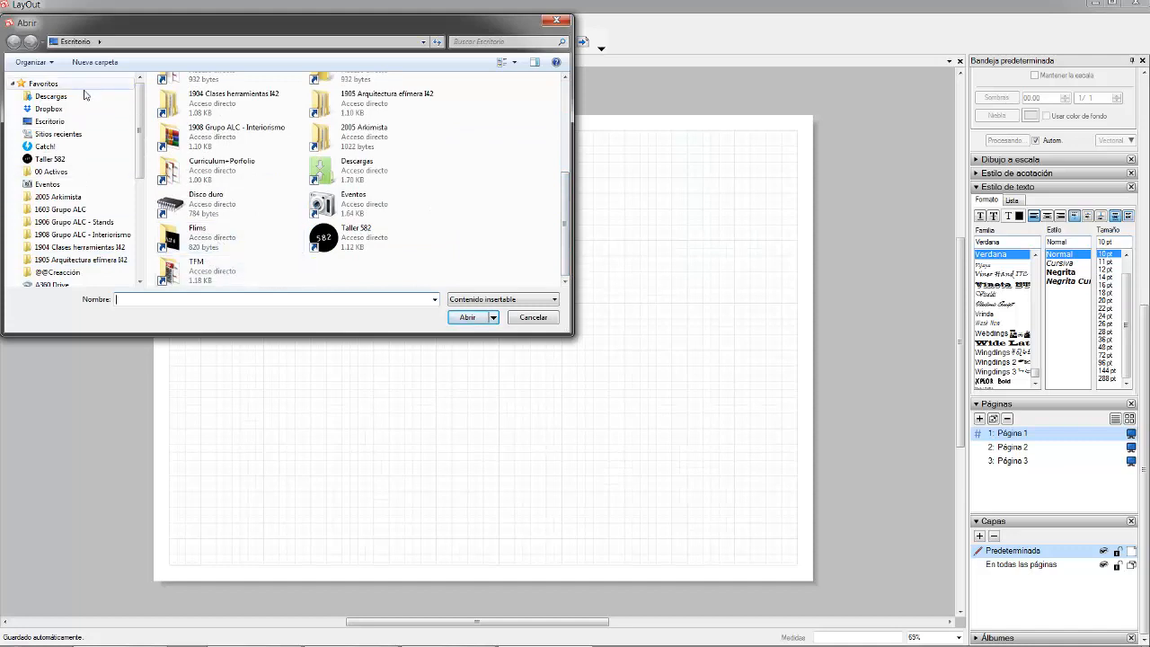
scroll(140, 206, "down", 2)
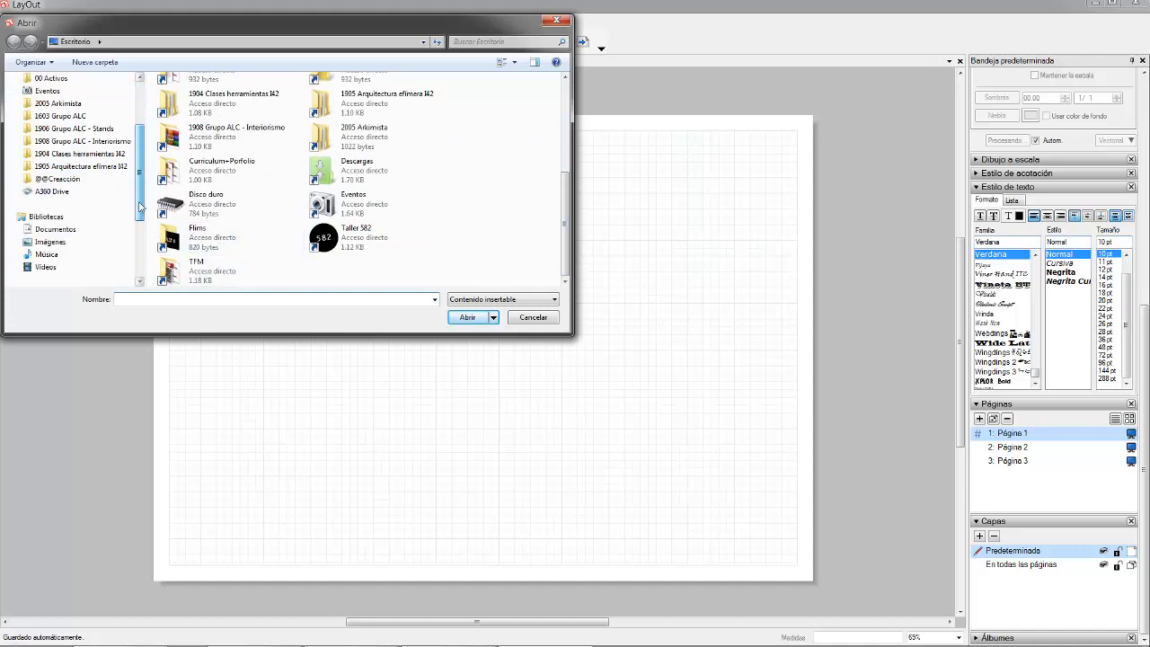
left_click(85, 157)
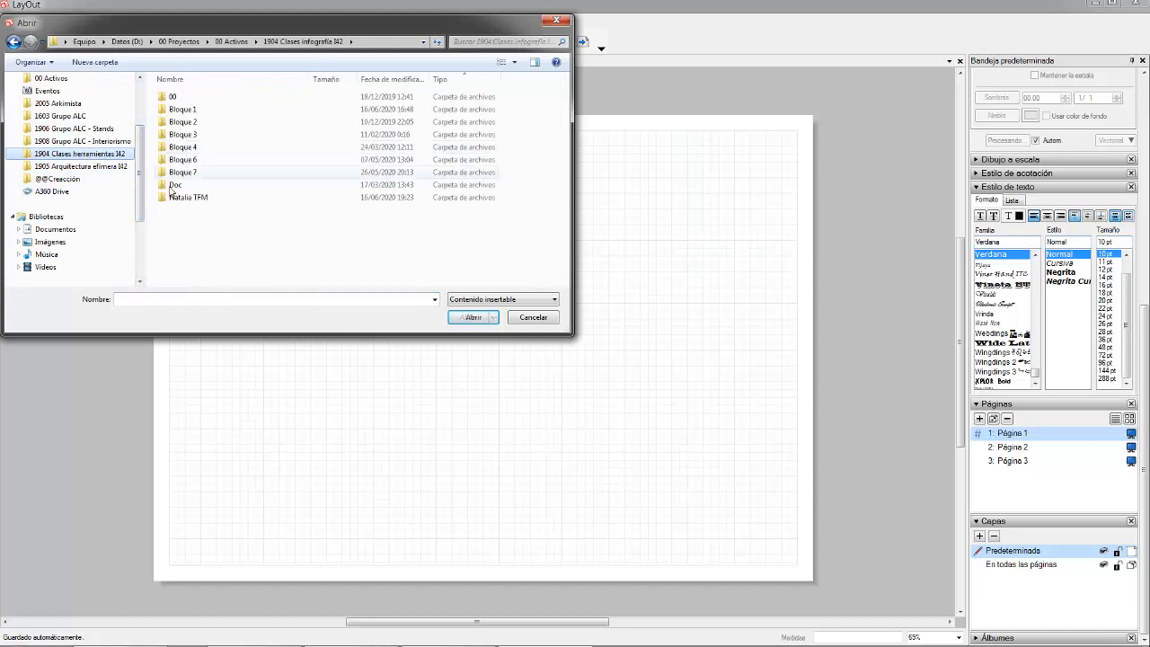
left_click(287, 634)
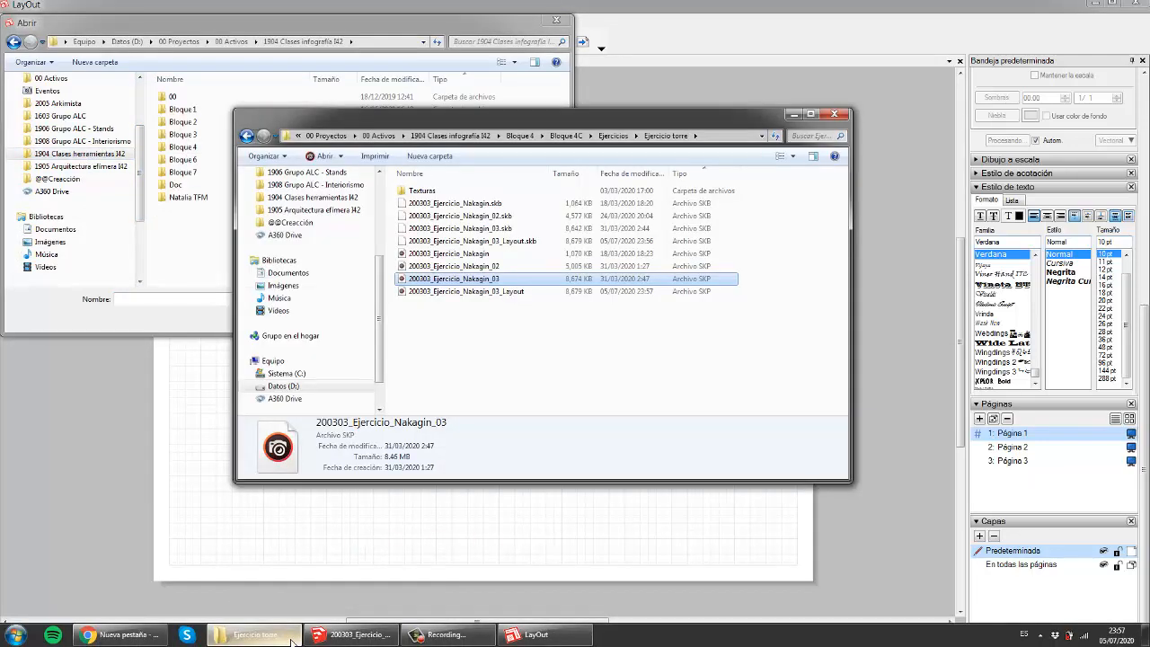
left_click(290, 636)
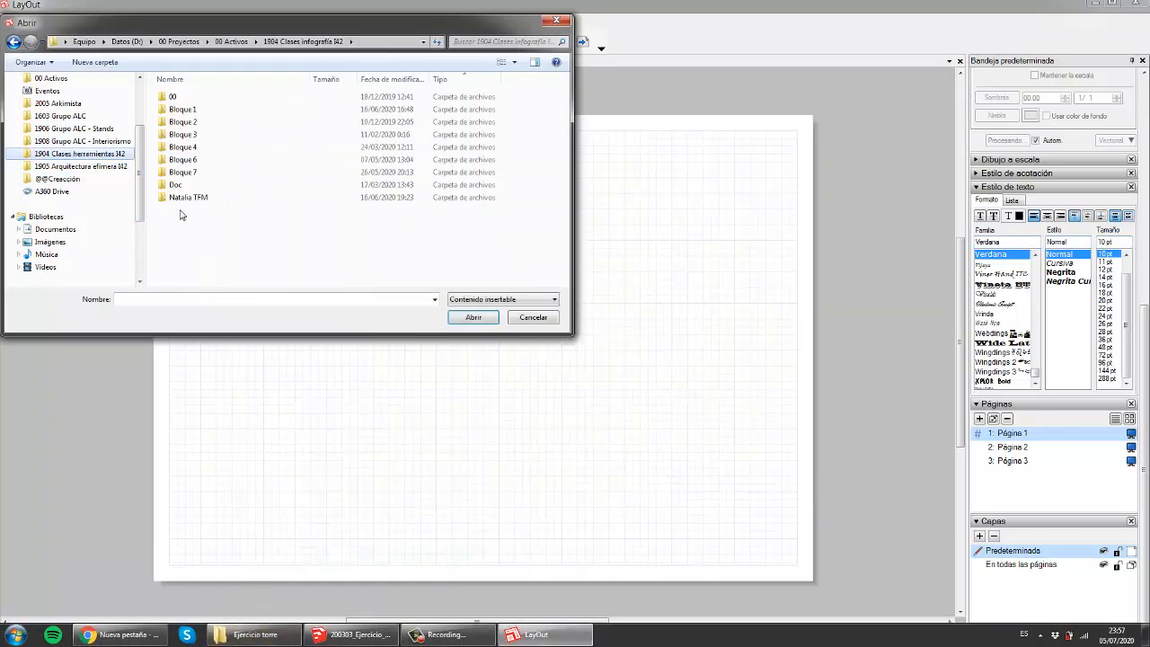
double_click(189, 146)
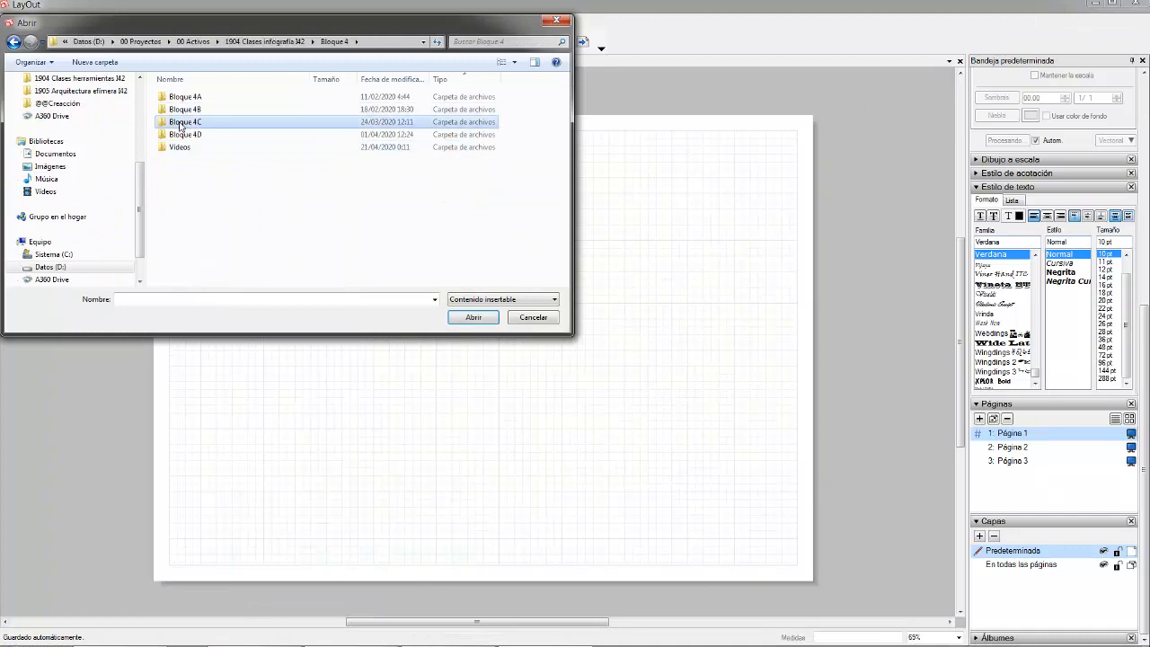
double_click(185, 121)
double_click(180, 98)
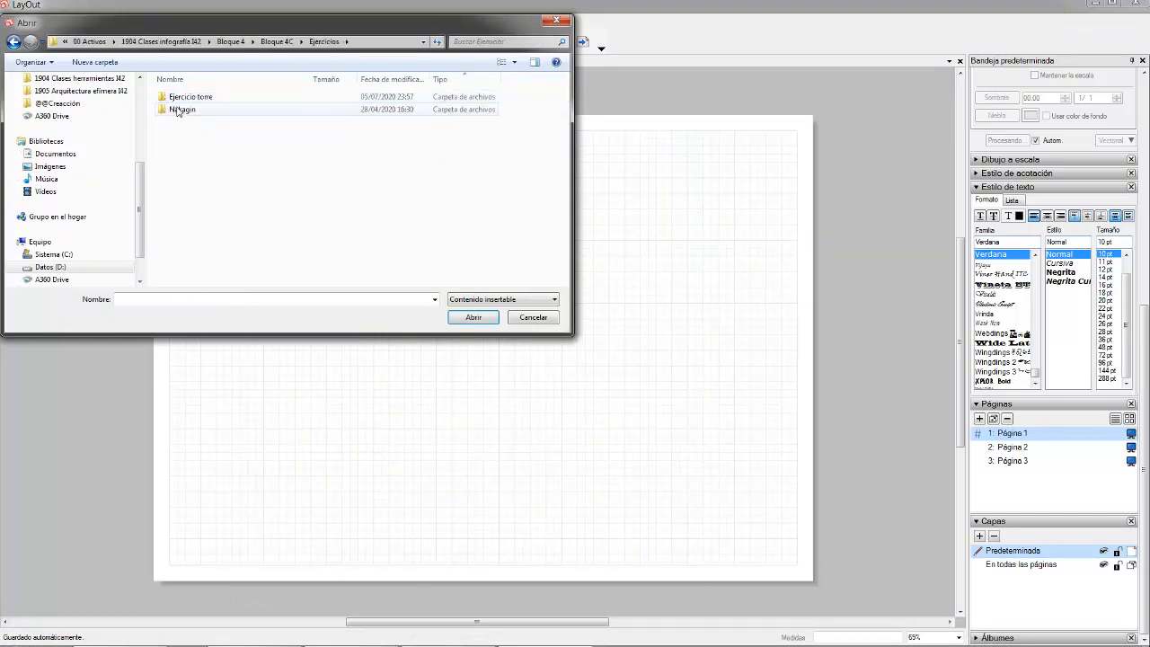
double_click(182, 97)
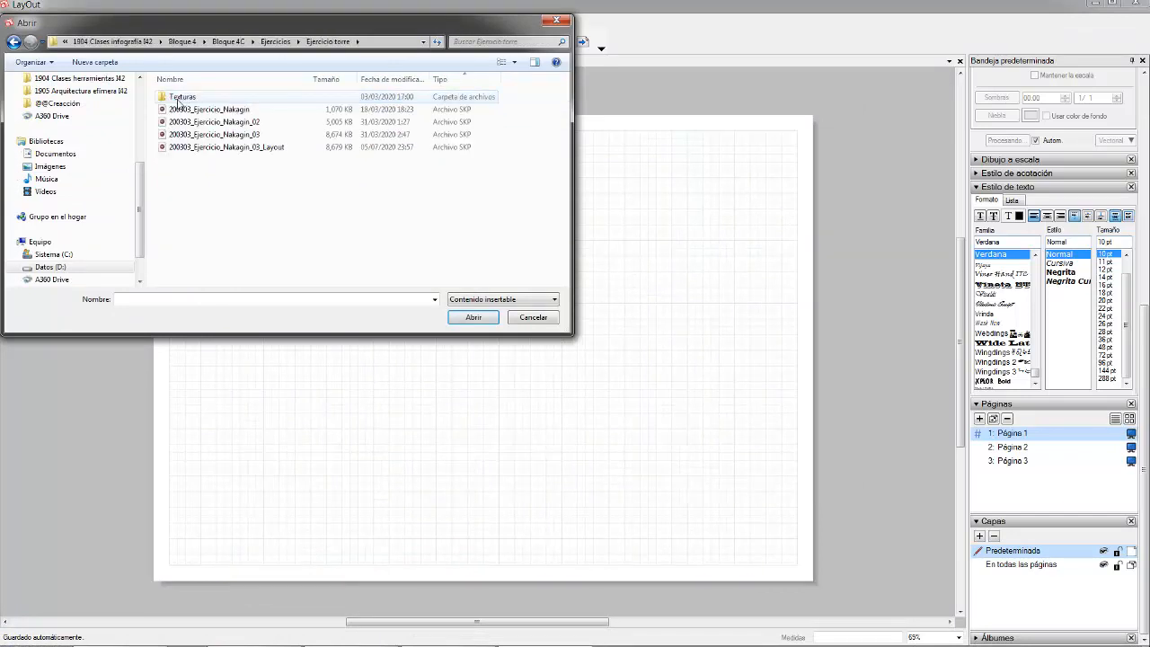
left_click(190, 147)
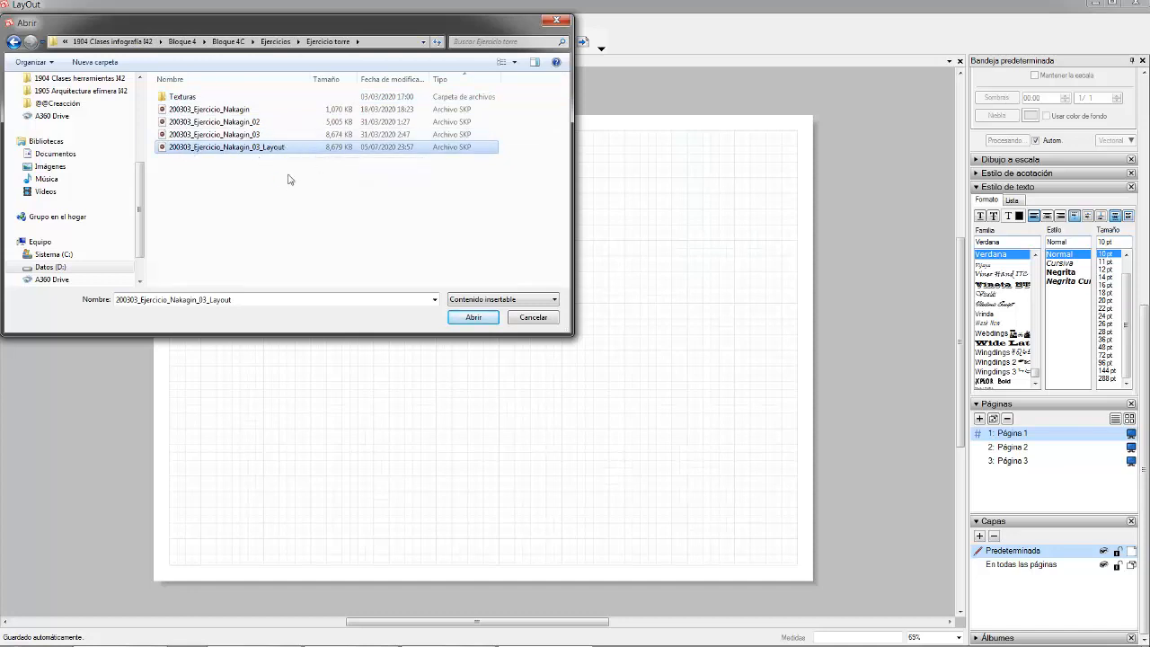
left_click(459, 319)
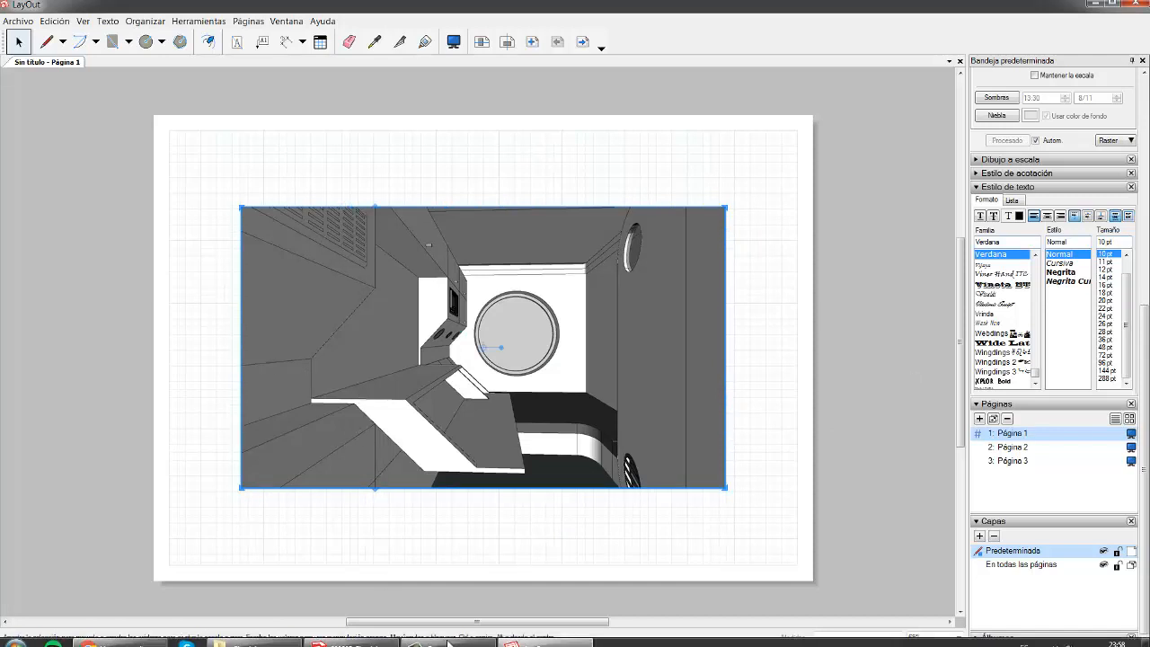
- Drag the capsule interior viewport to the top-left of Página 1, then return to SketchUp
left_click(457, 637)
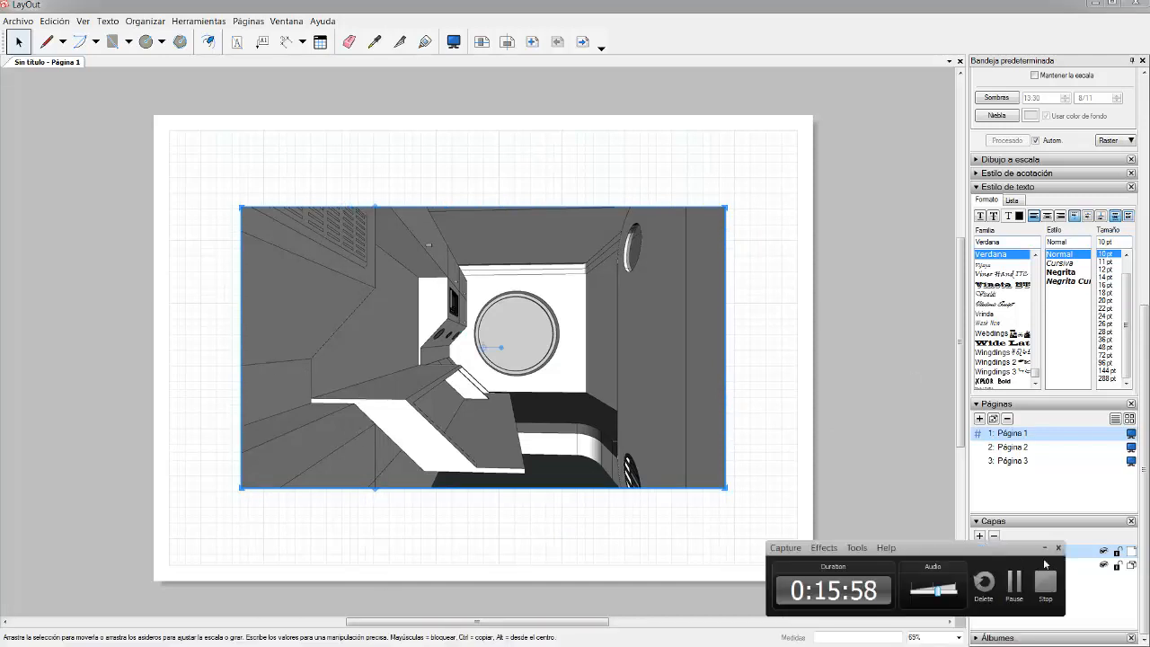
left_click(1043, 547)
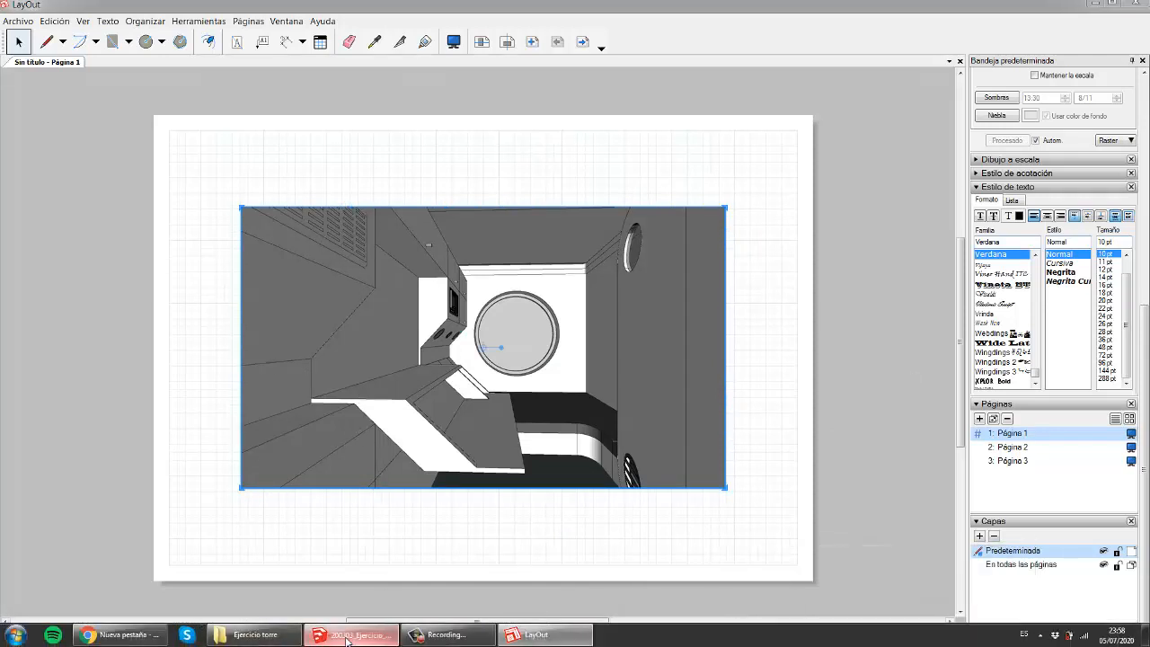
left_click(355, 634)
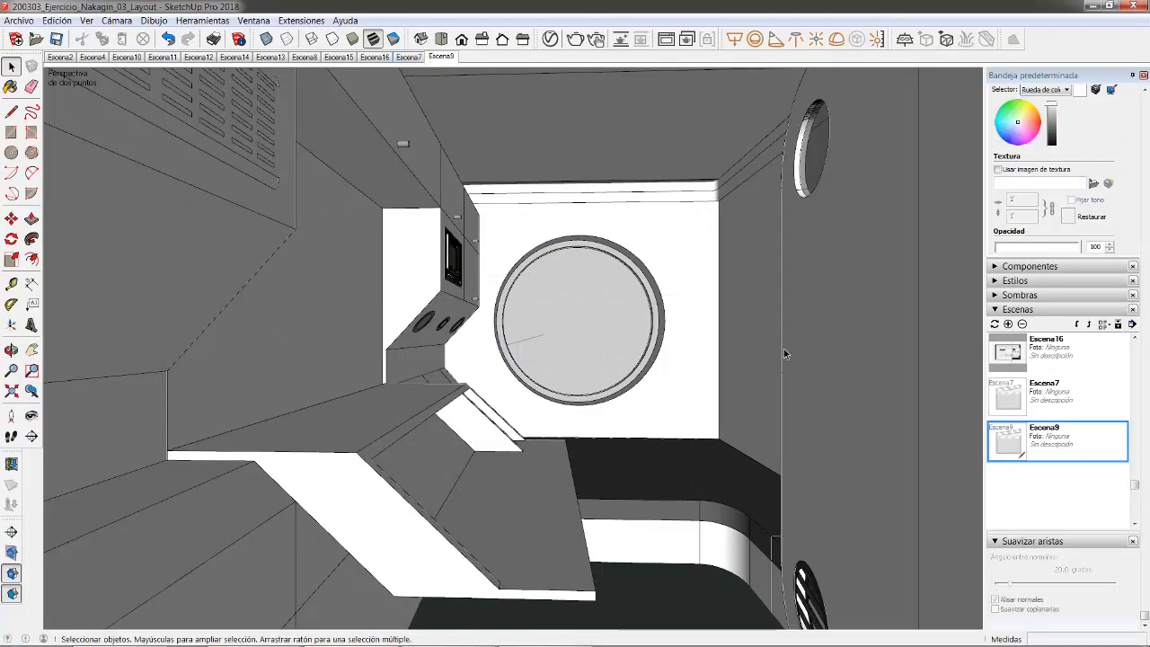
left_click(521, 636)
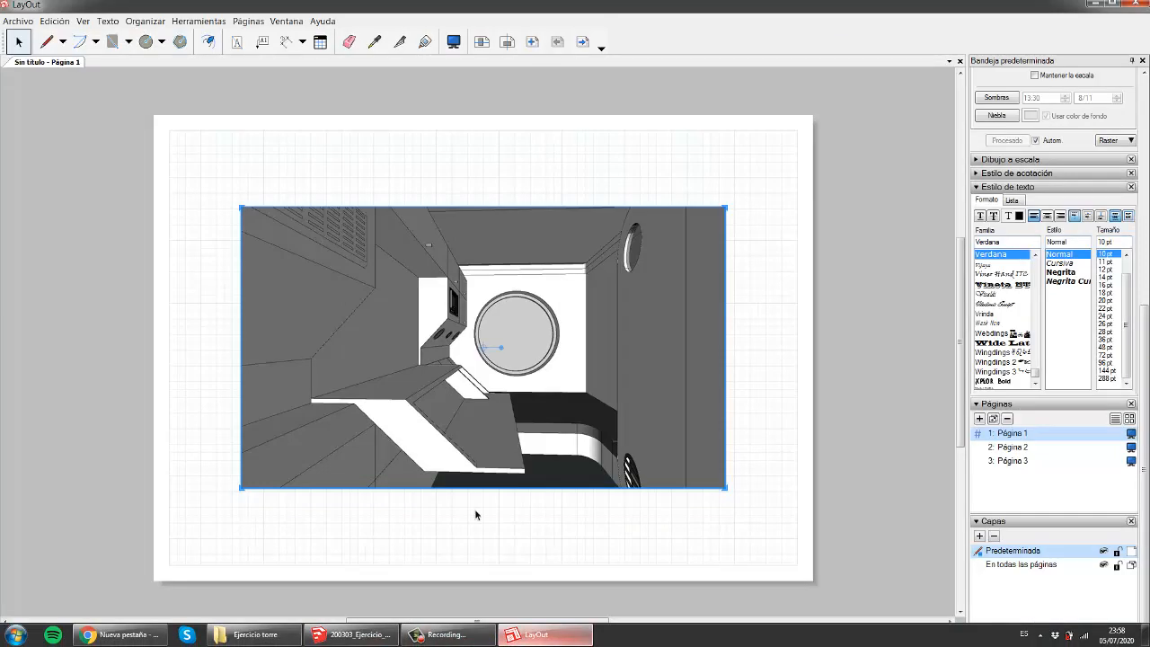
left_click(277, 532)
left_click(325, 264)
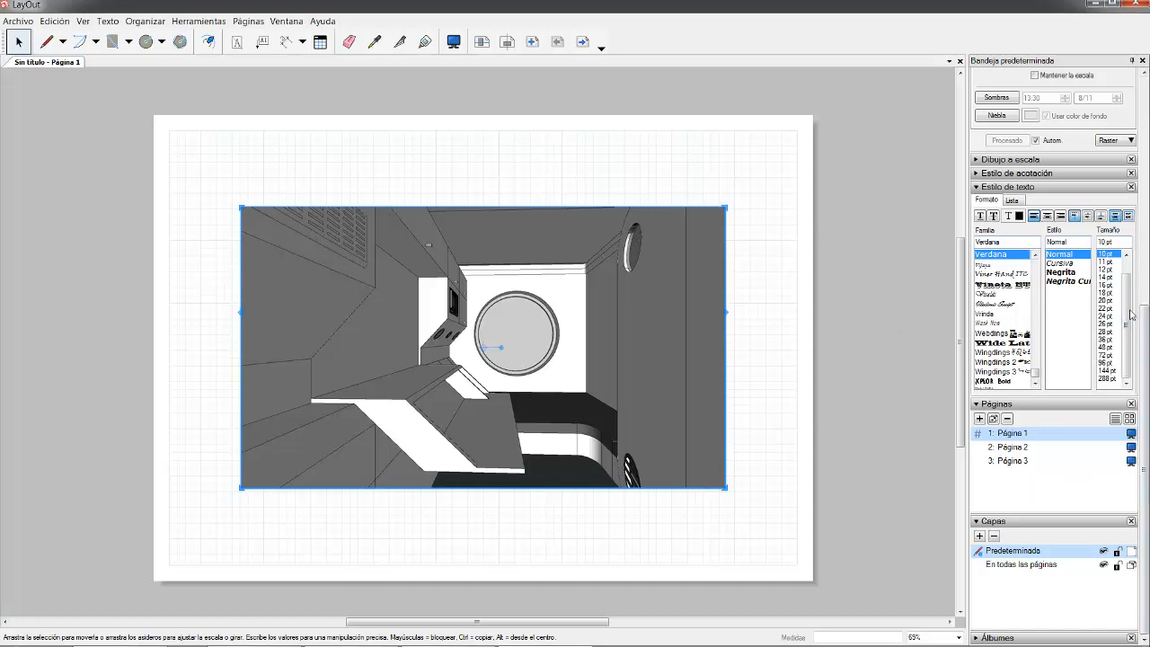
left_click_drag(1144, 323, 1148, 140)
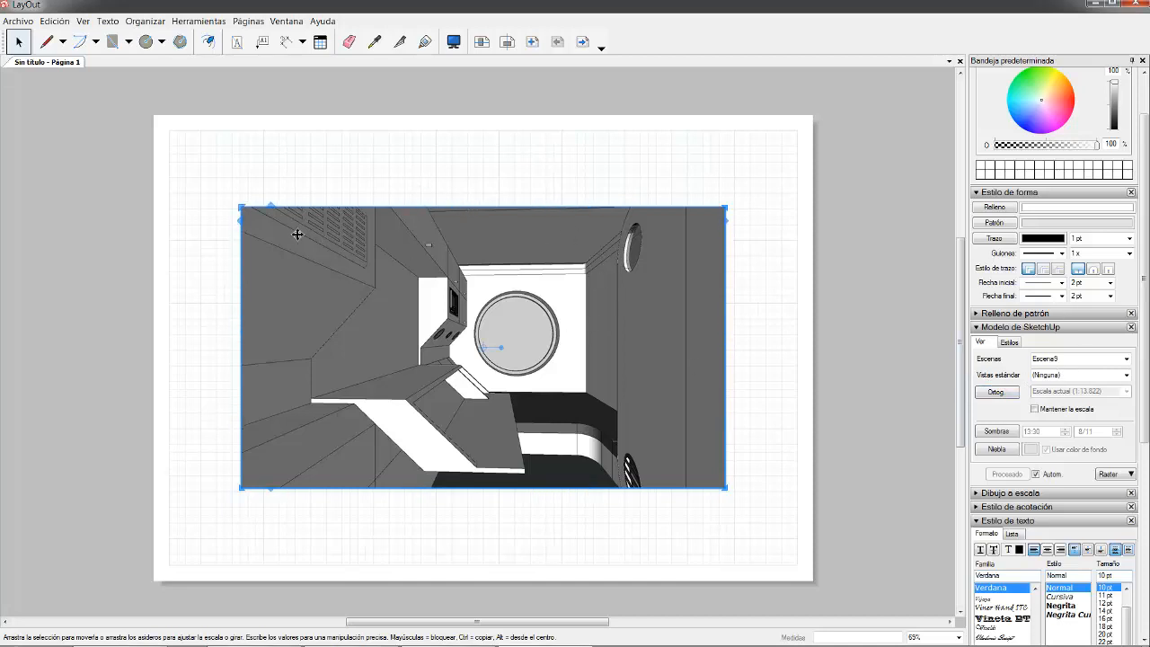
mouse_move(296, 229)
left_mouse_down()
mouse_move(246, 177)
mouse_move(362, 126)
mouse_move(528, 272)
mouse_move(310, 162)
mouse_move(234, 167)
left_mouse_up()
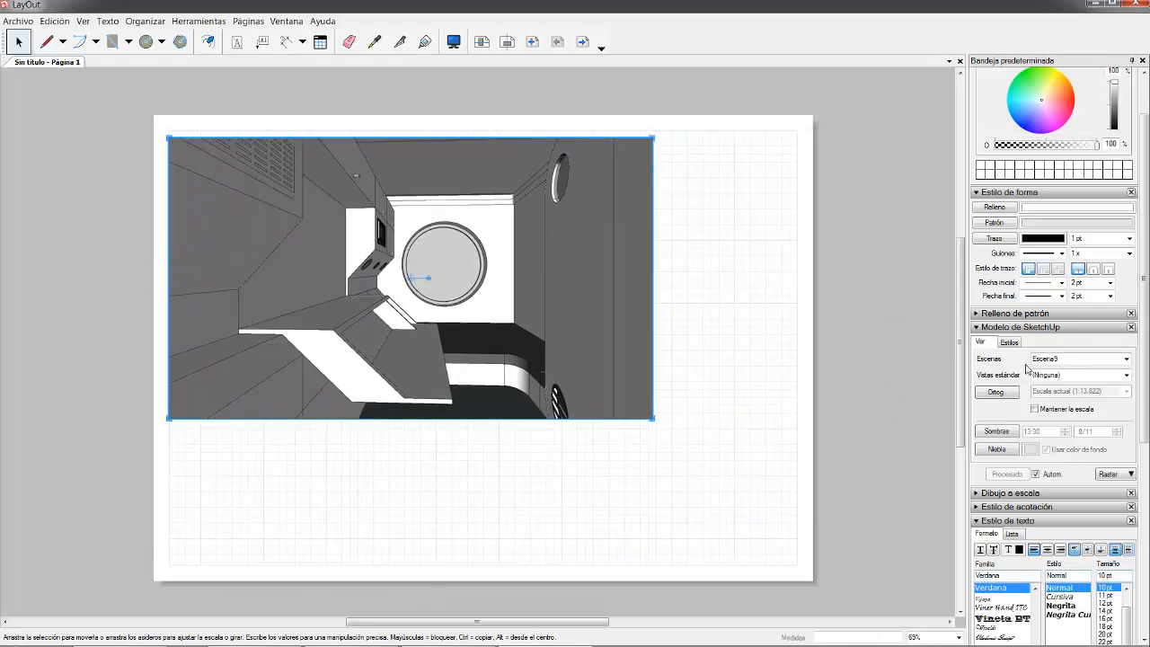
mouse_move(572, 644)
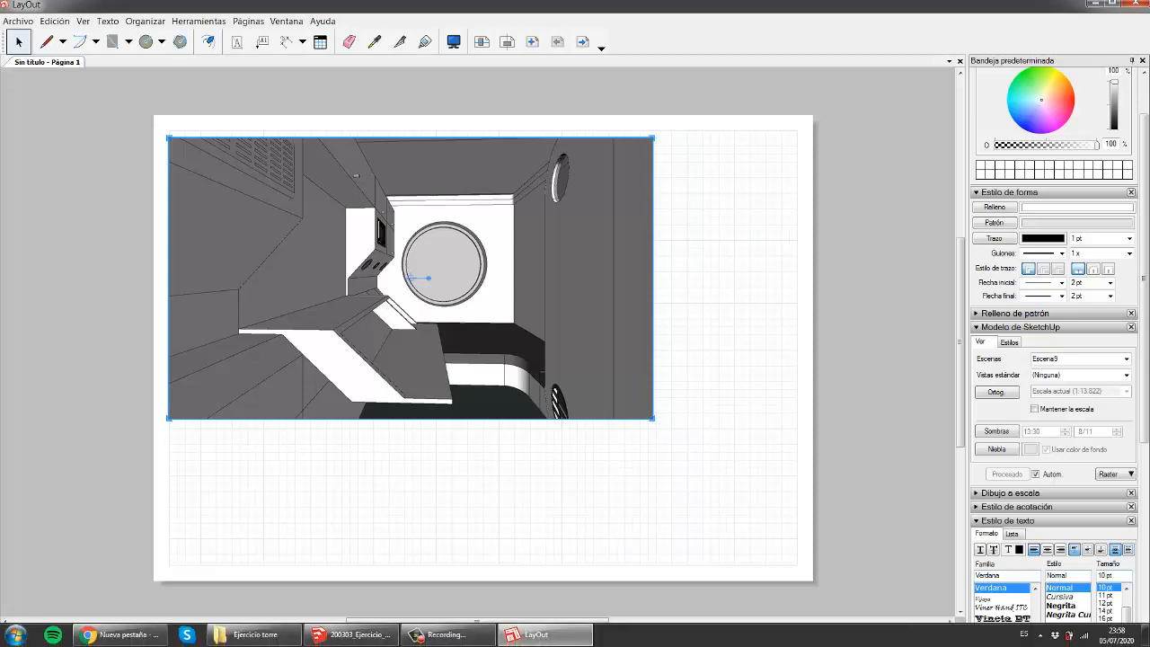
left_click(355, 634)
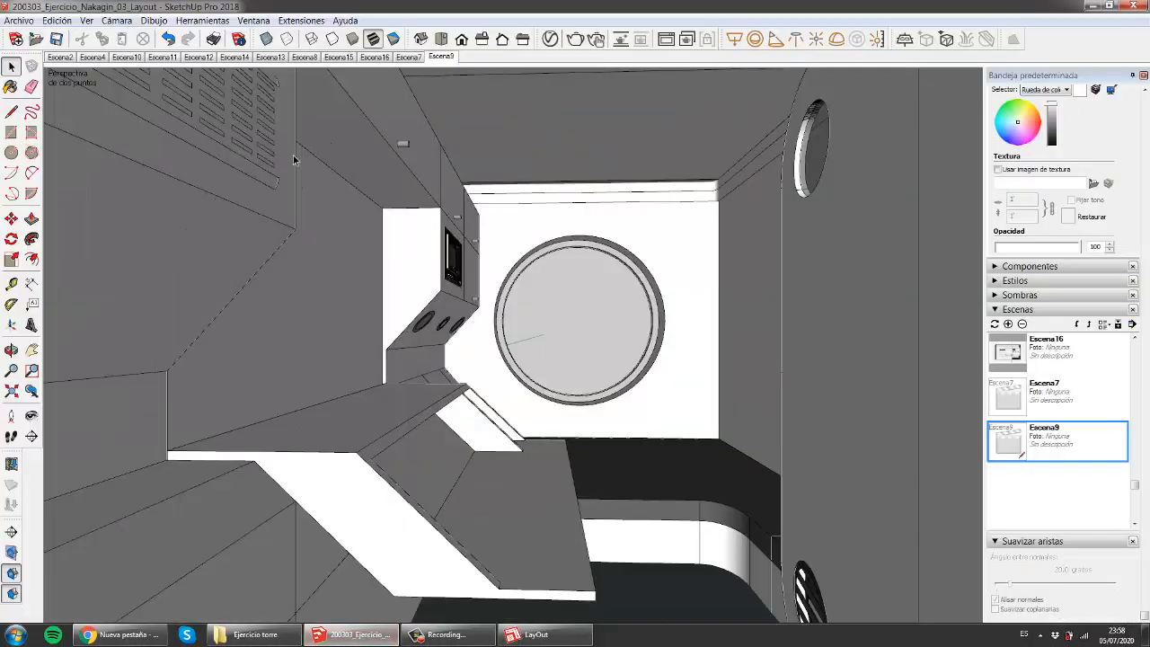
- Rename the Escena4 scene to Baño
left_click(59, 58)
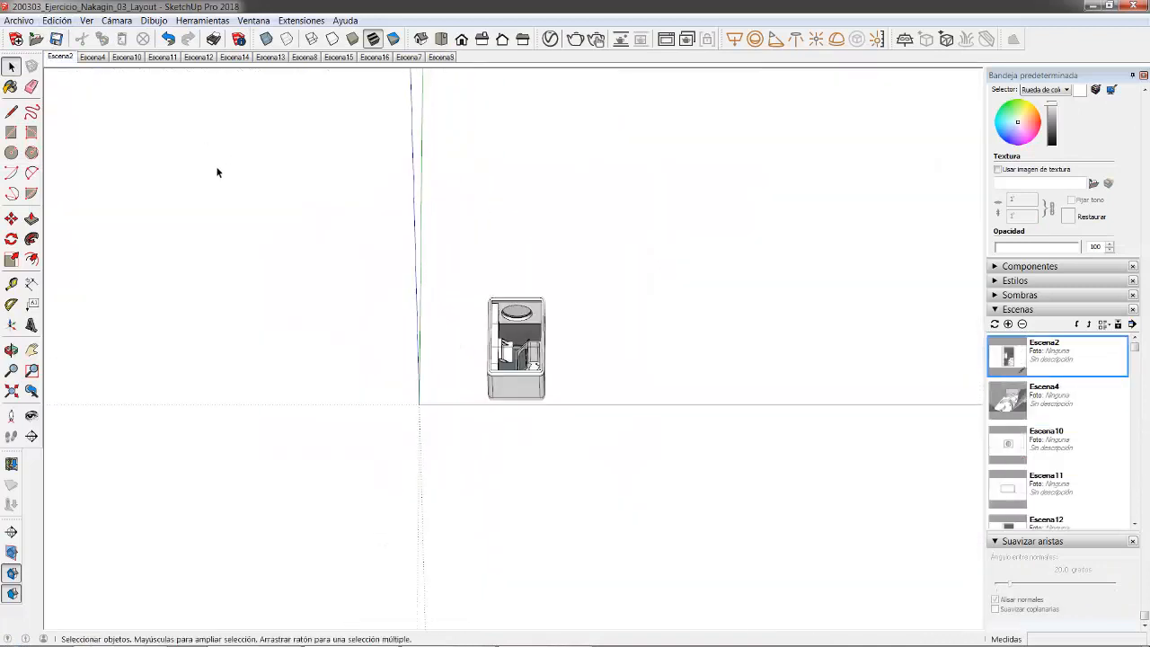
right_click(60, 59)
left_click(102, 55)
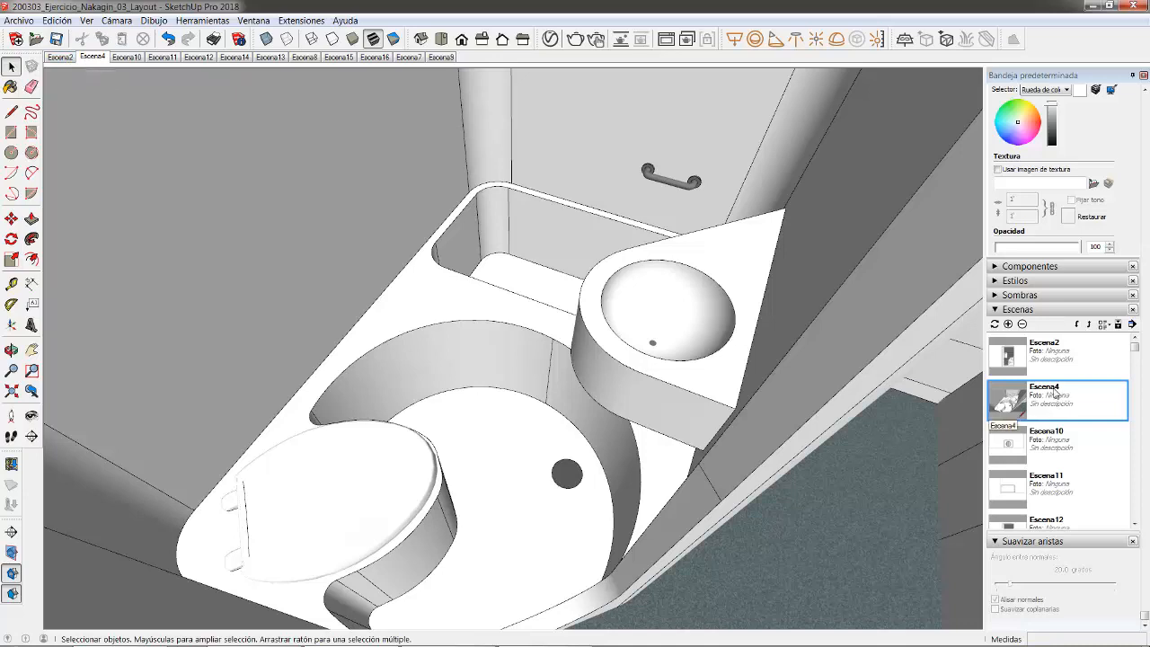
right_click(91, 59)
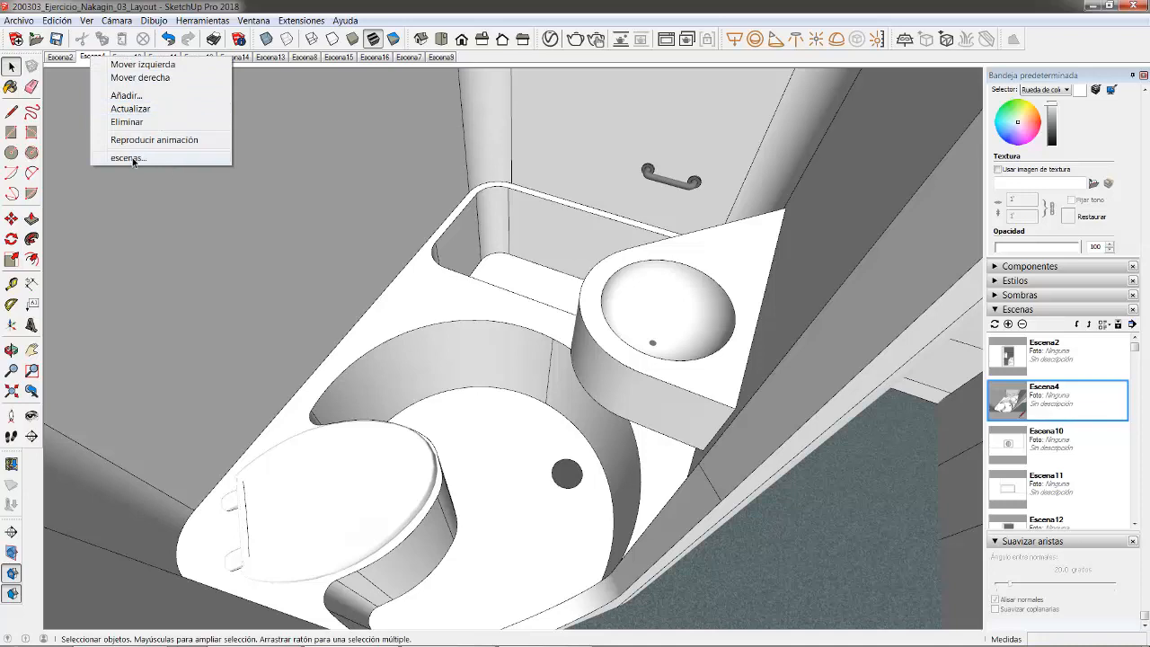
left_click(728, 8)
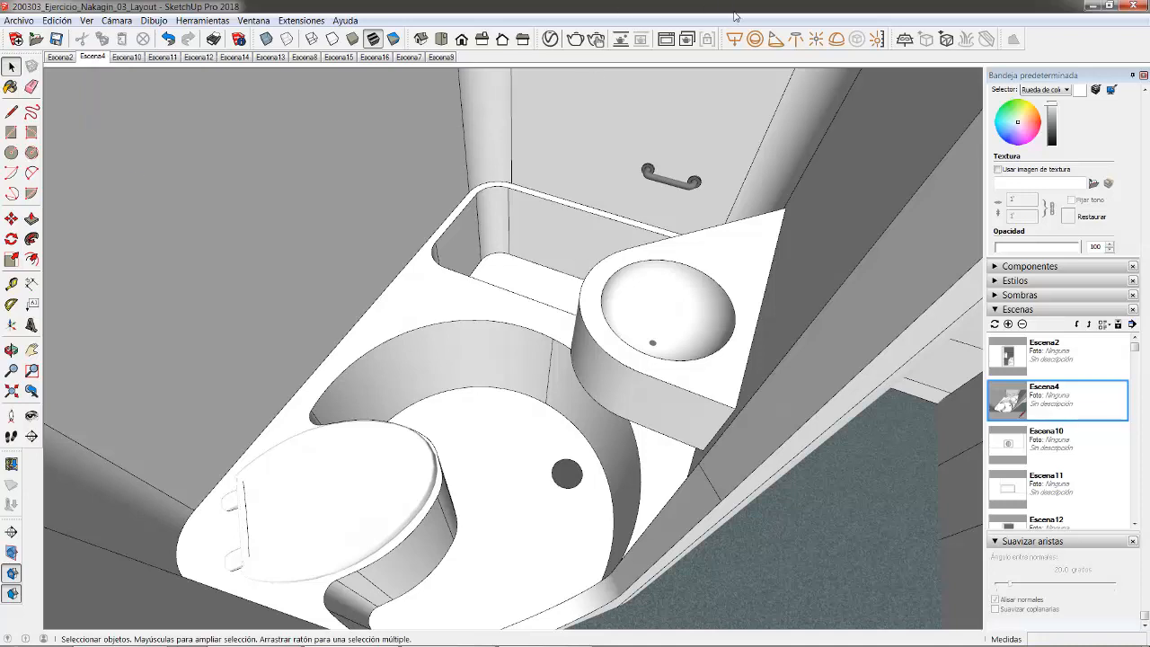
right_click(1065, 400)
left_click(997, 432)
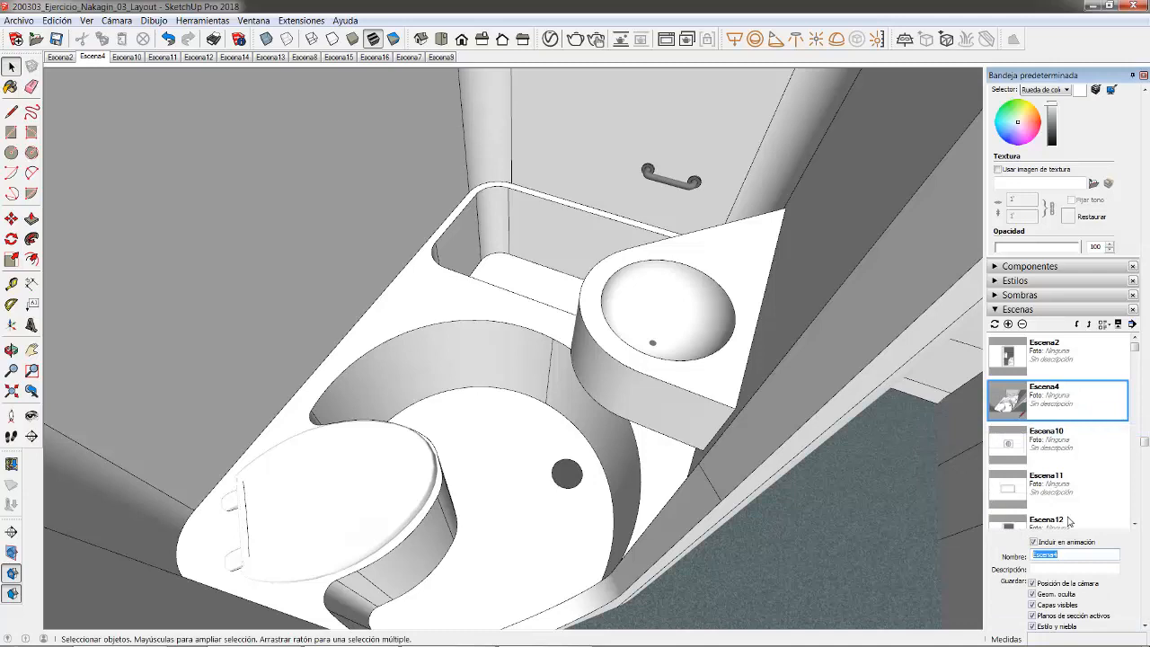
type("Baño")
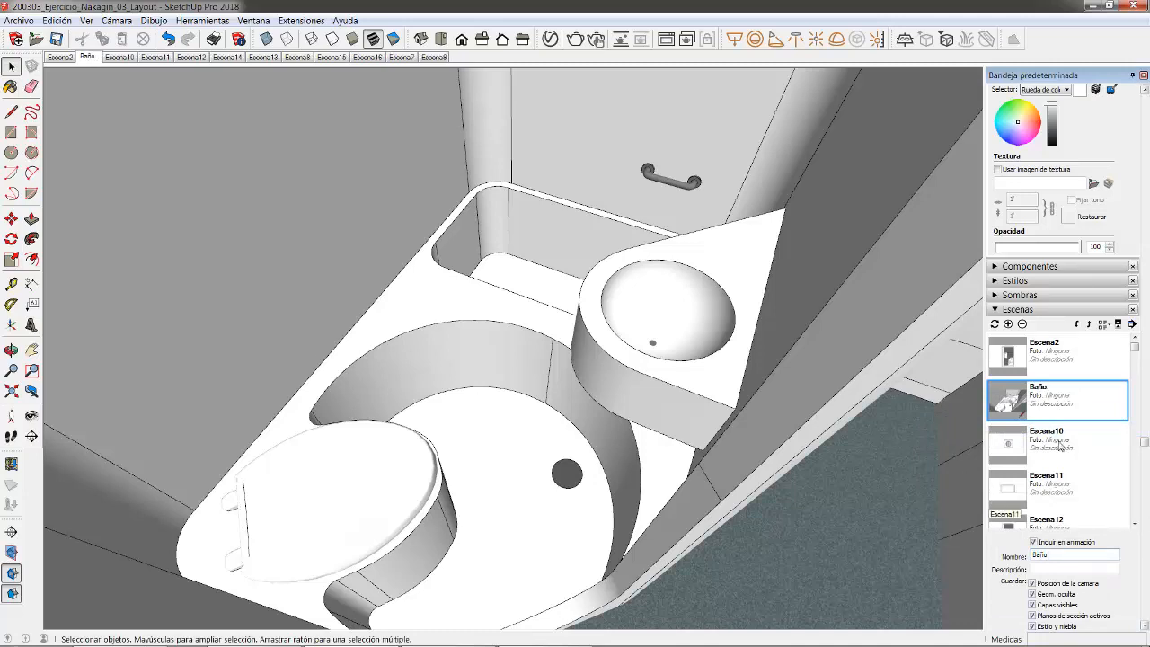
- Delete the Escena2 scene
left_click(59, 58)
right_click(59, 59)
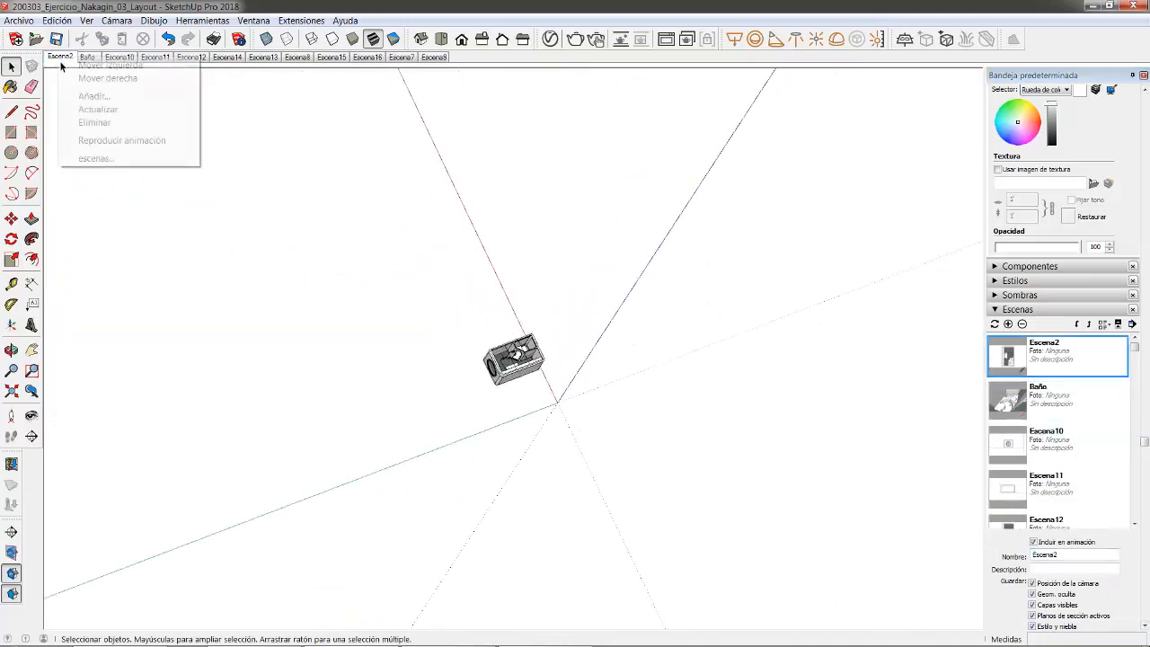
left_click(102, 123)
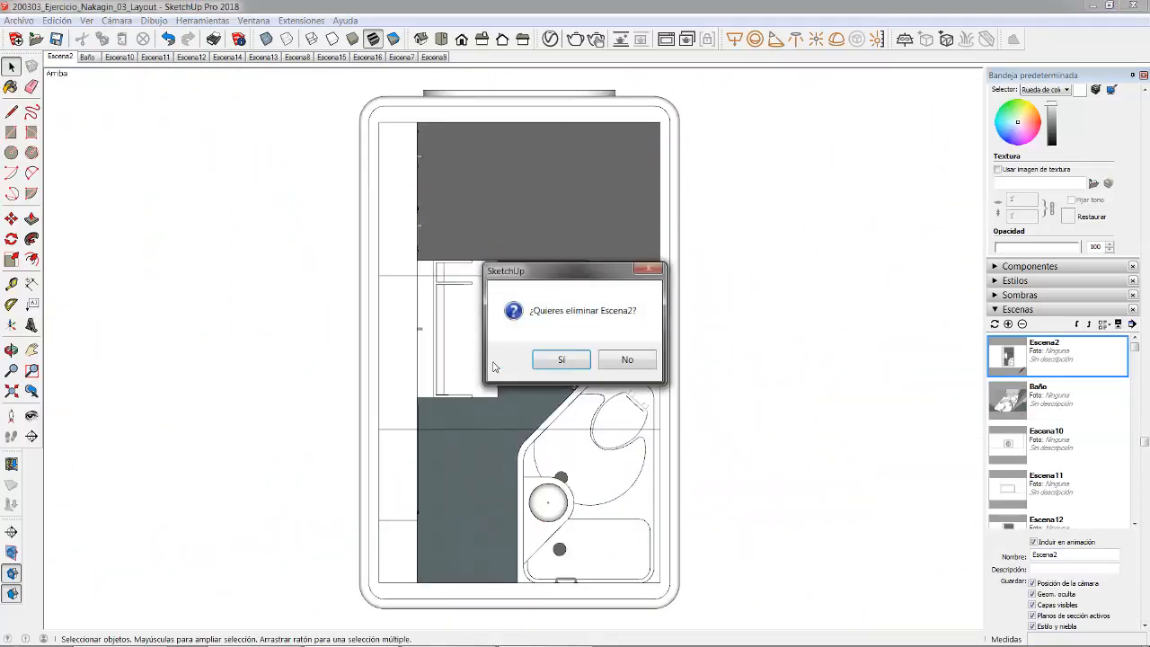
left_click(555, 360)
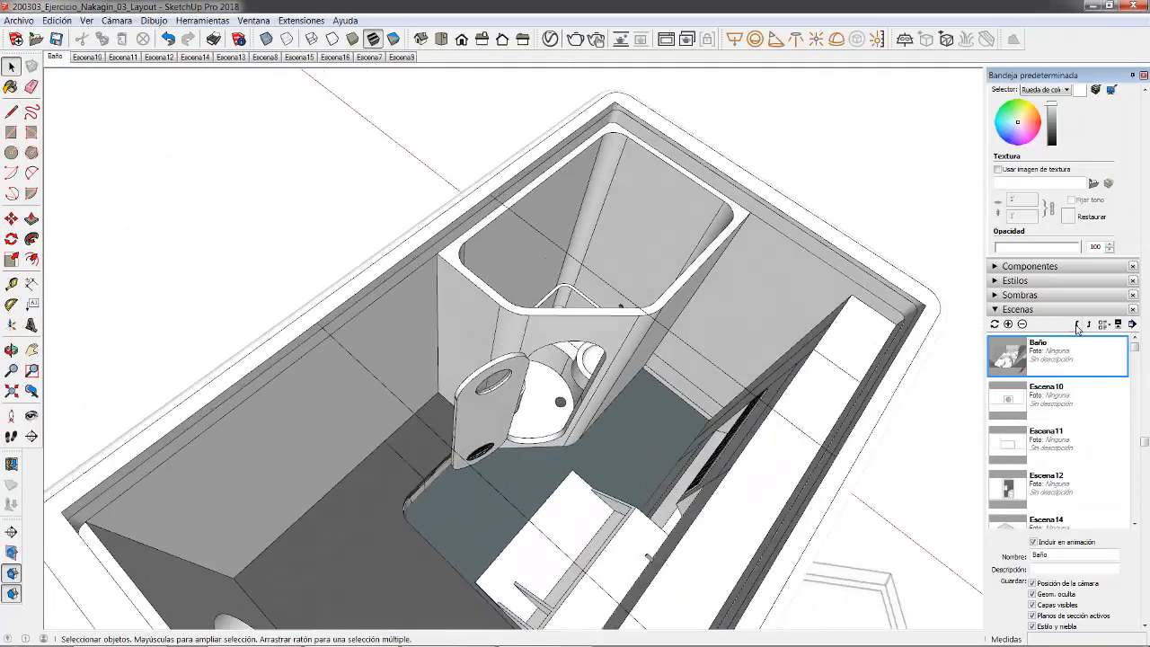
- Move the Baño scene to the end of the scene order
left_click(1076, 325)
left_click(1076, 324)
left_click(1076, 325)
left_click(1076, 324)
left_click(1076, 324)
left_click(1075, 325)
left_click(1076, 324)
left_click(1075, 326)
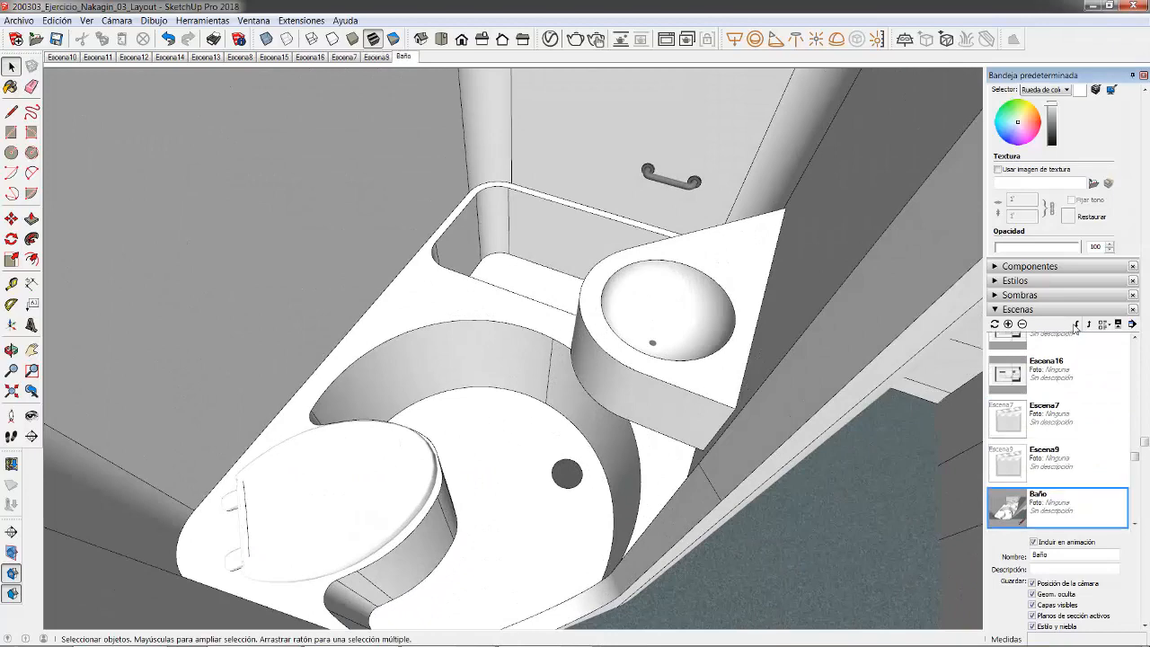
scroll(1083, 388, "down", 3)
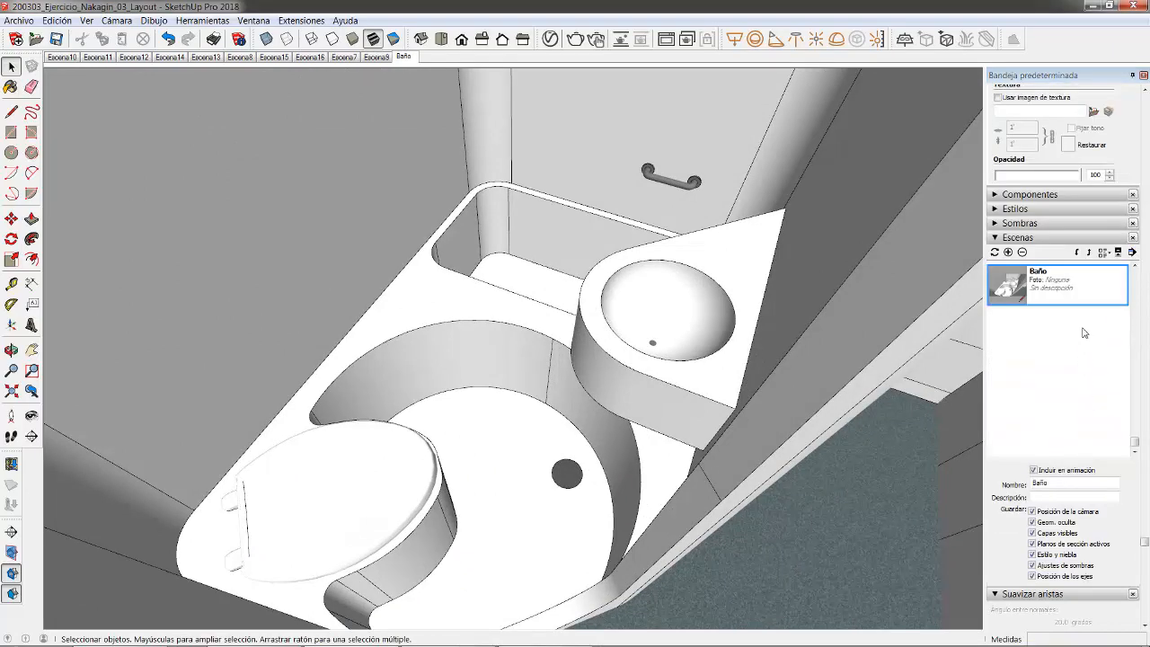
scroll(1084, 368, "up", 10)
scroll(1055, 496, "down", 4)
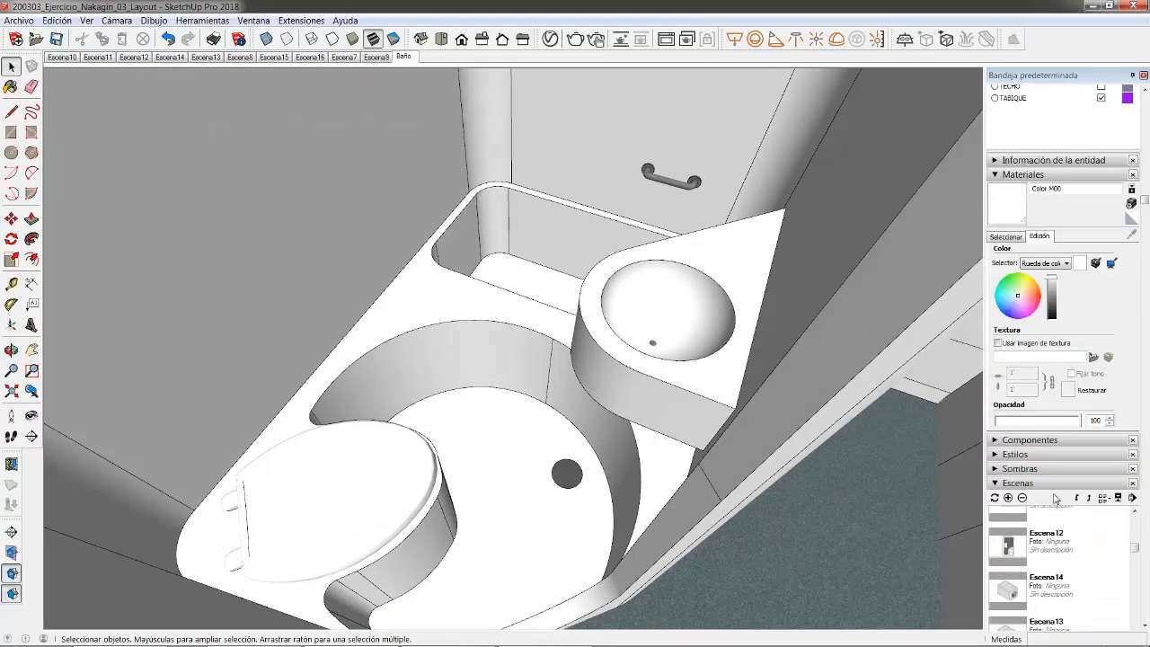
scroll(1117, 576, "up", 5)
scroll(1060, 404, "down", 3)
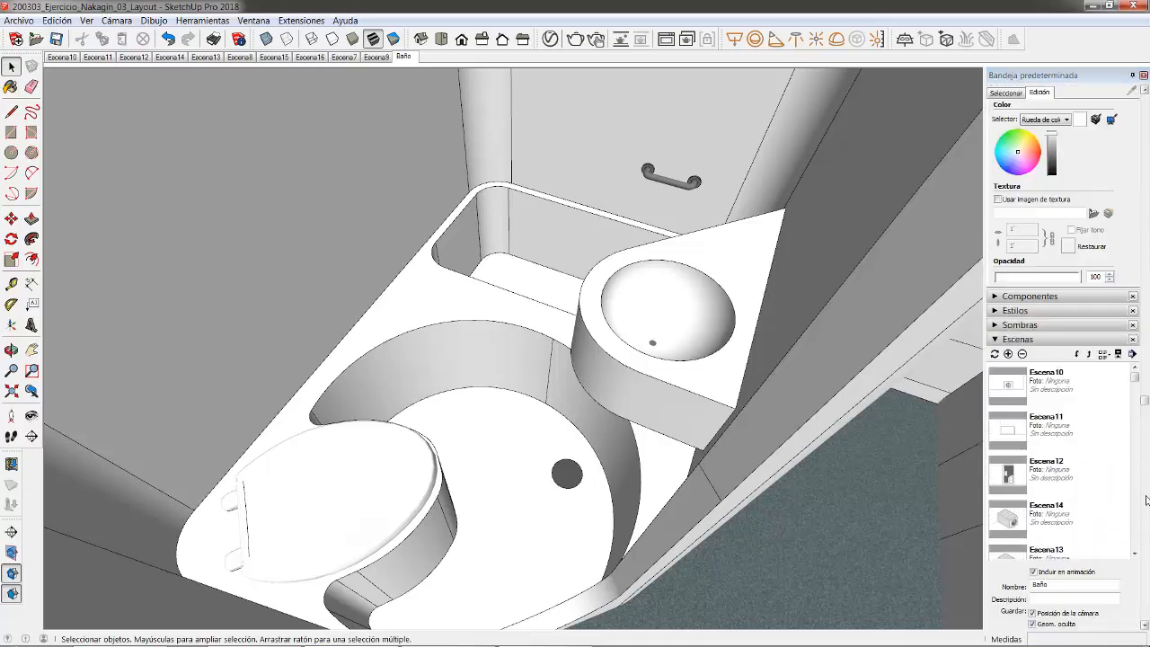
- Rename Escena10 to Alzado ventana
left_click(999, 306)
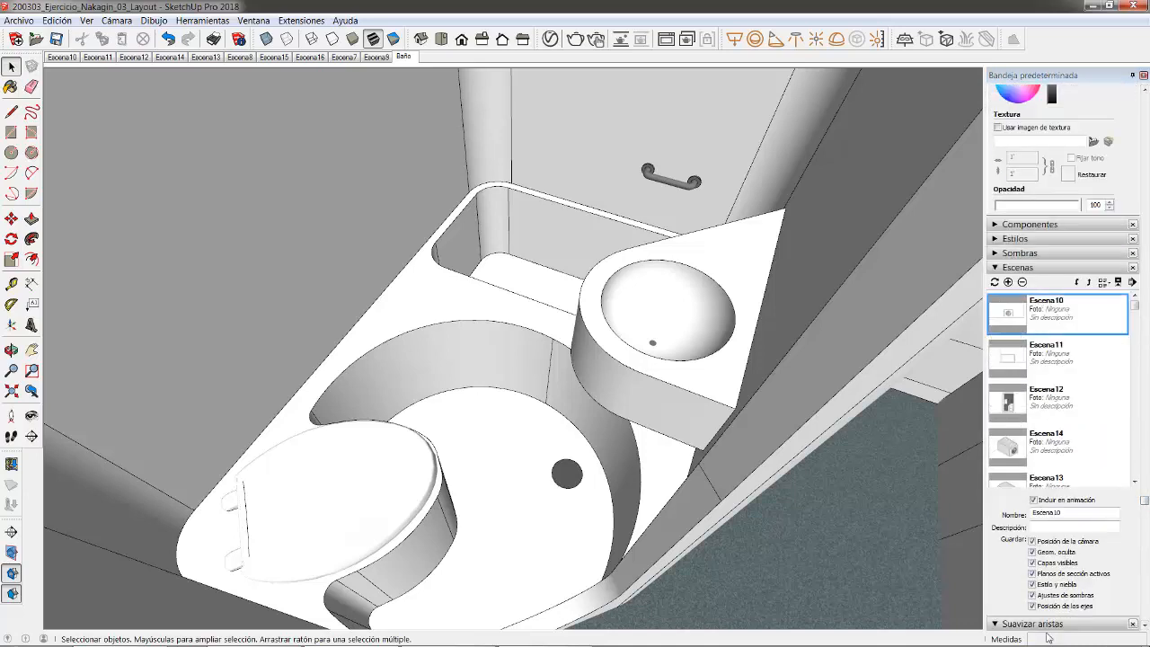
double_click(1046, 513)
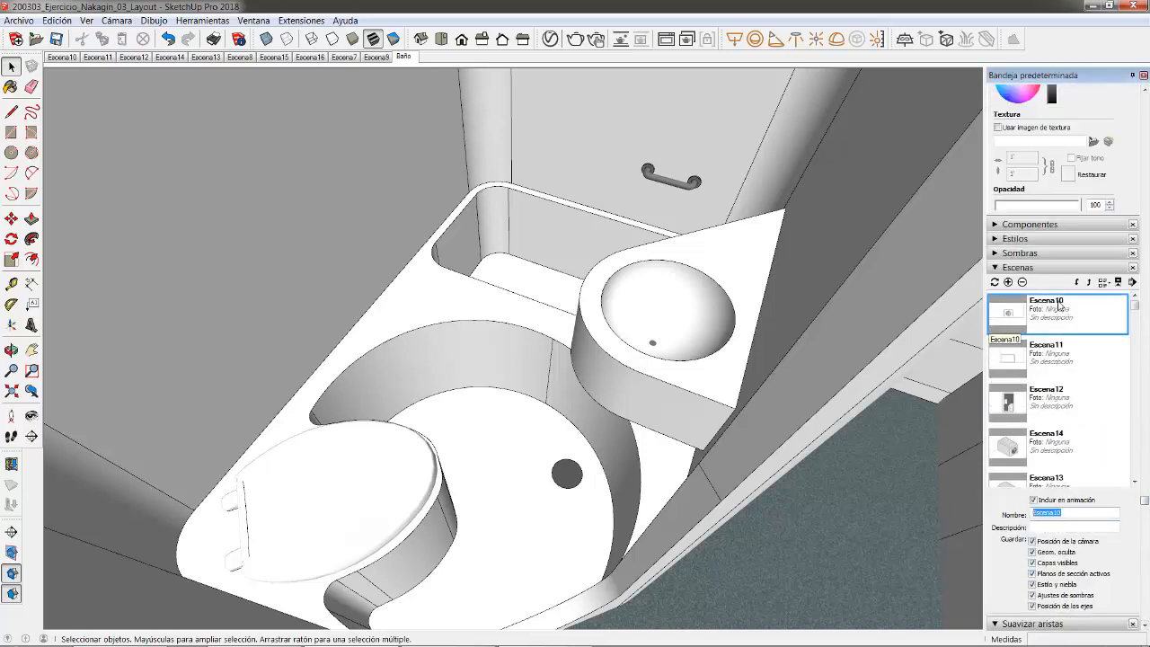
left_click(61, 58)
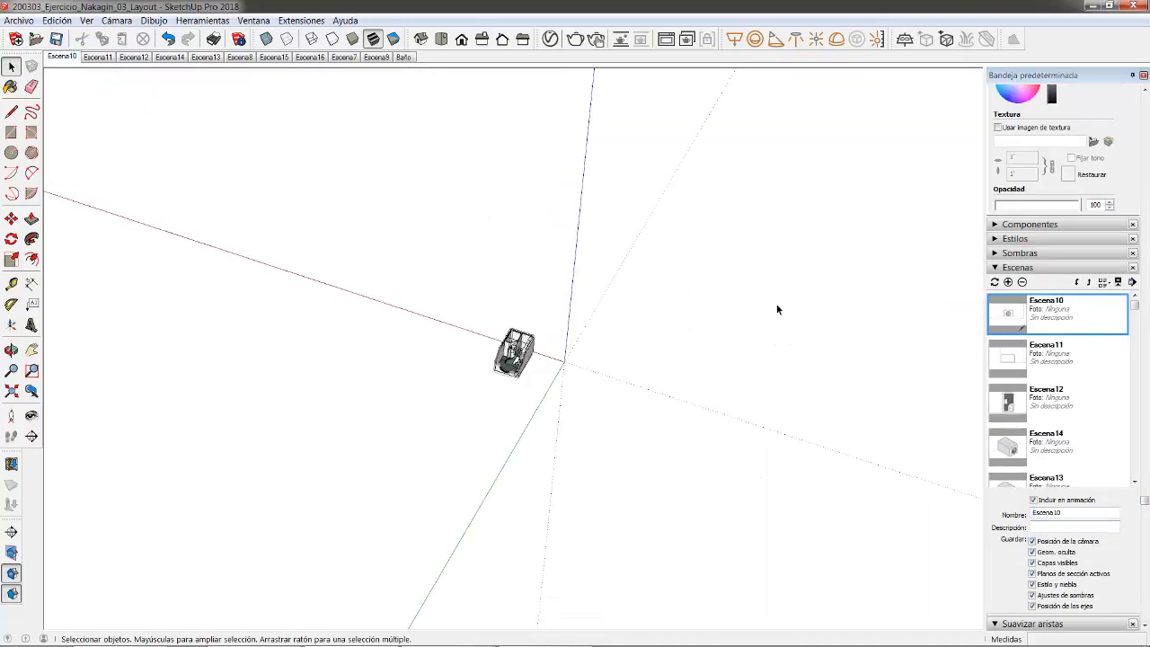
left_click_drag(1079, 516, 986, 512)
type("Alzado ventana")
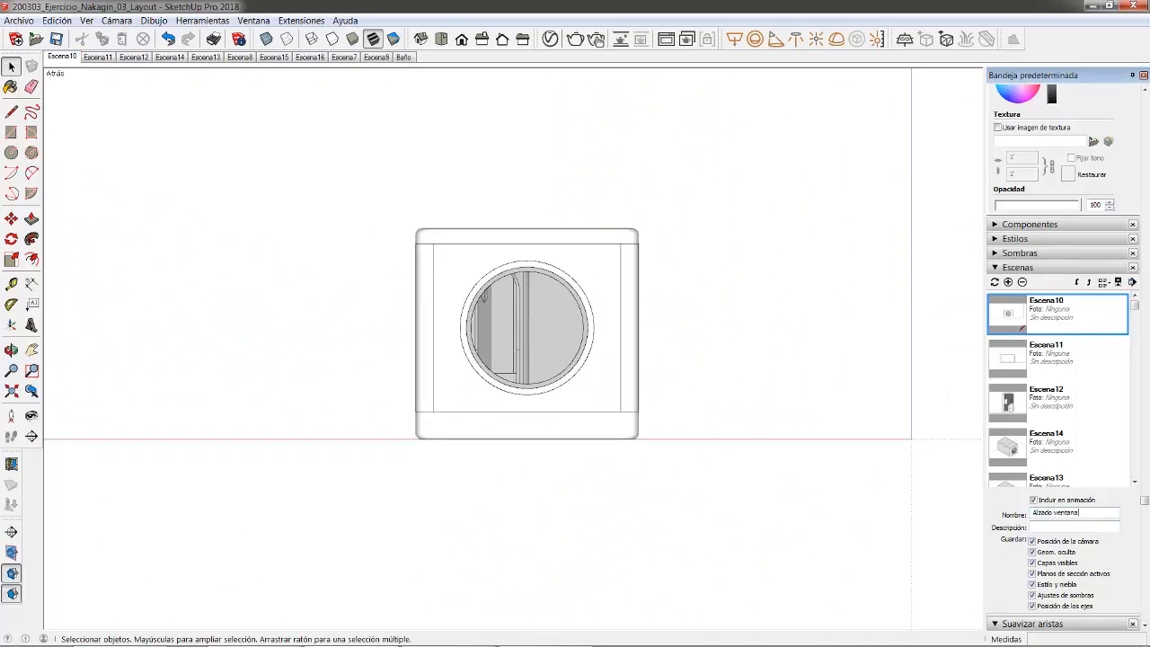
key("Return")
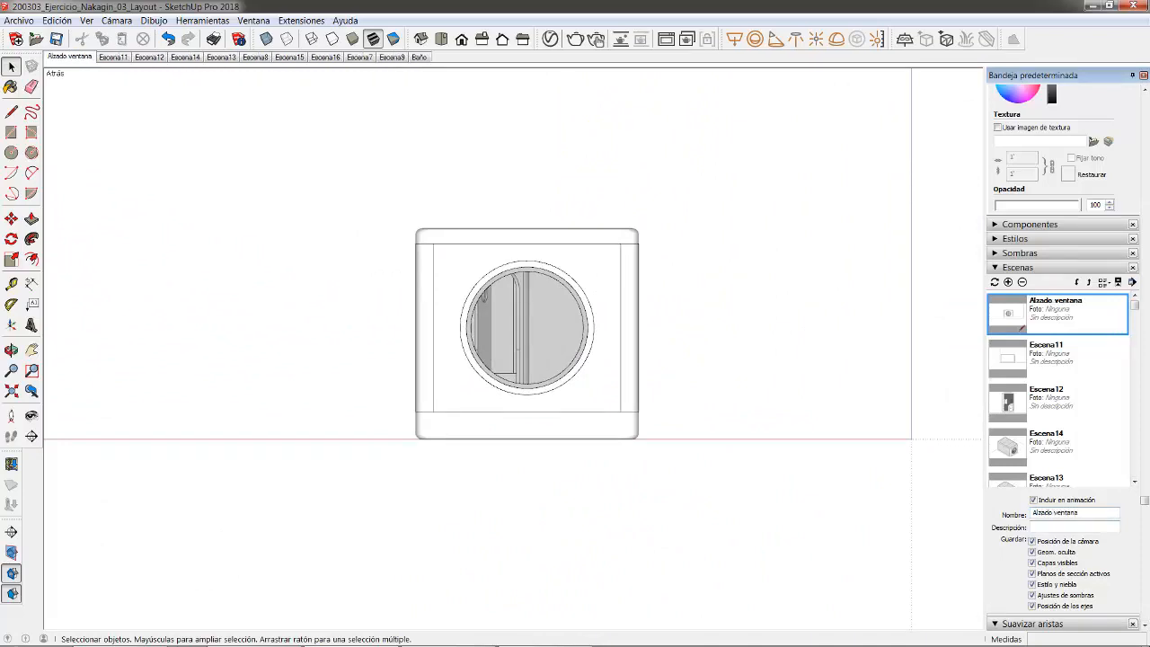
- Rename Escena11 to Perfil and Escena12 to Planta
left_click(990, 377)
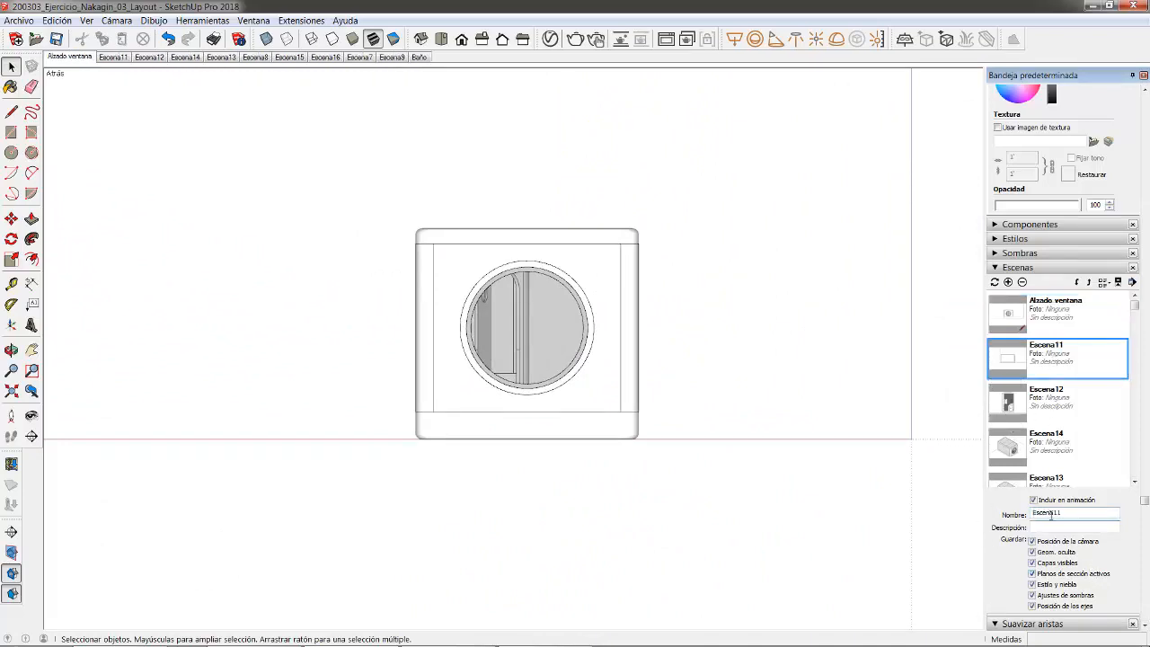
double_click(1054, 514)
type("Perfil")
key("Return")
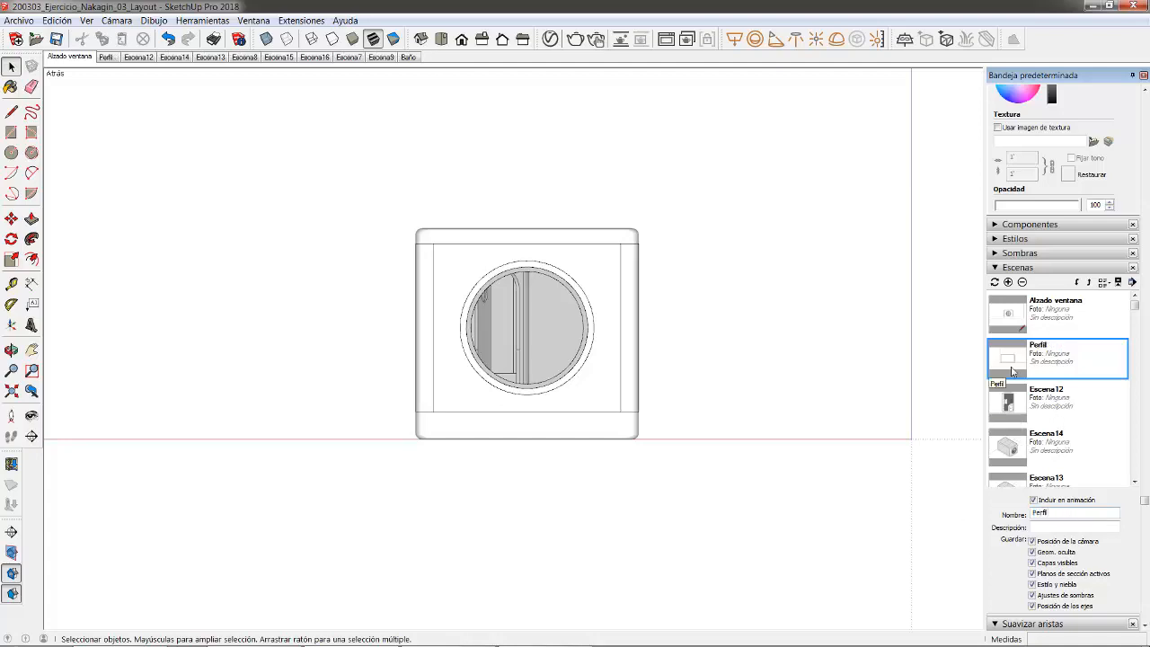
left_click(1057, 411)
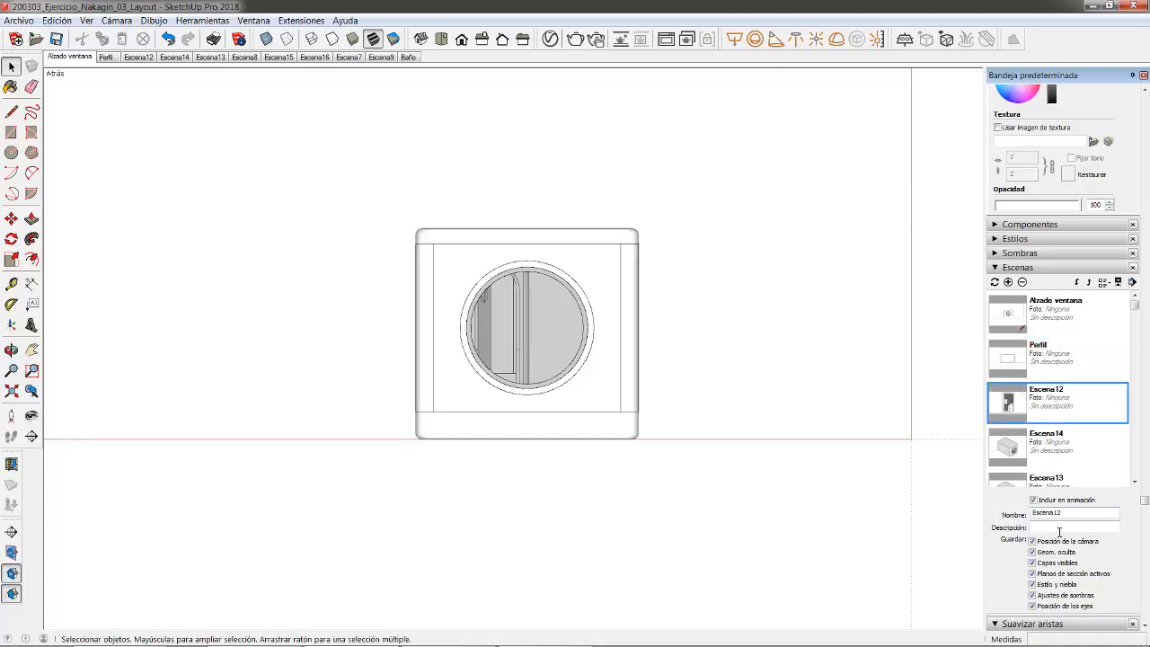
left_click_drag(1066, 514, 968, 519)
type("Planta")
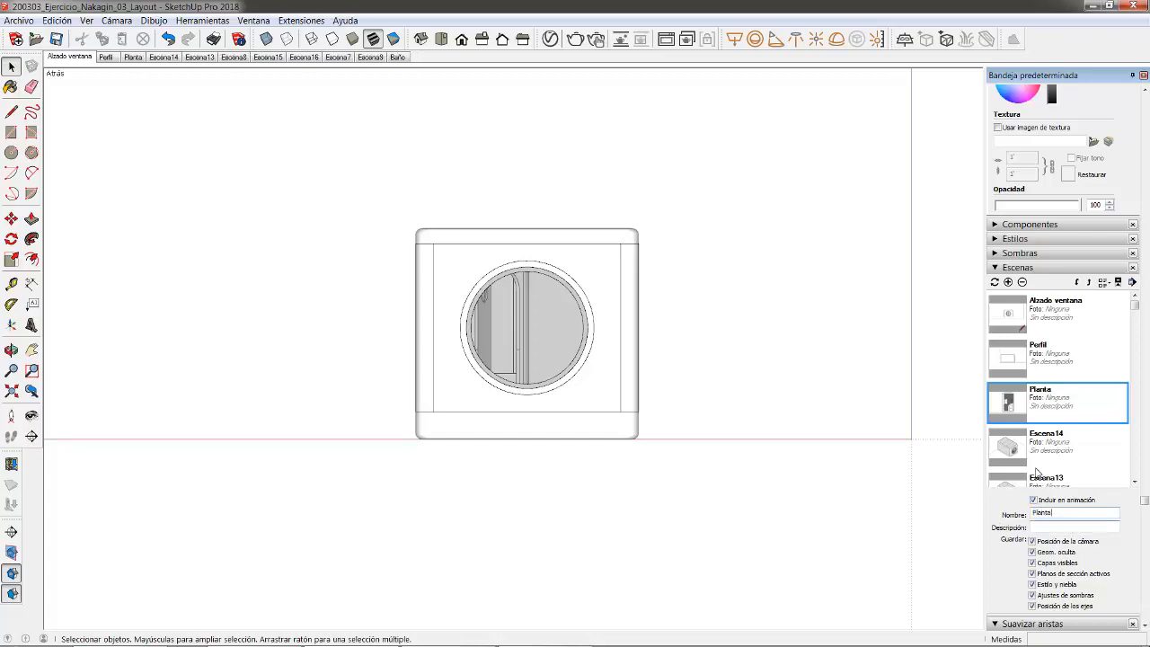
- Rename Escena14 to Isométrica and Escena13 to Isométrica transparencia
left_click(1000, 445)
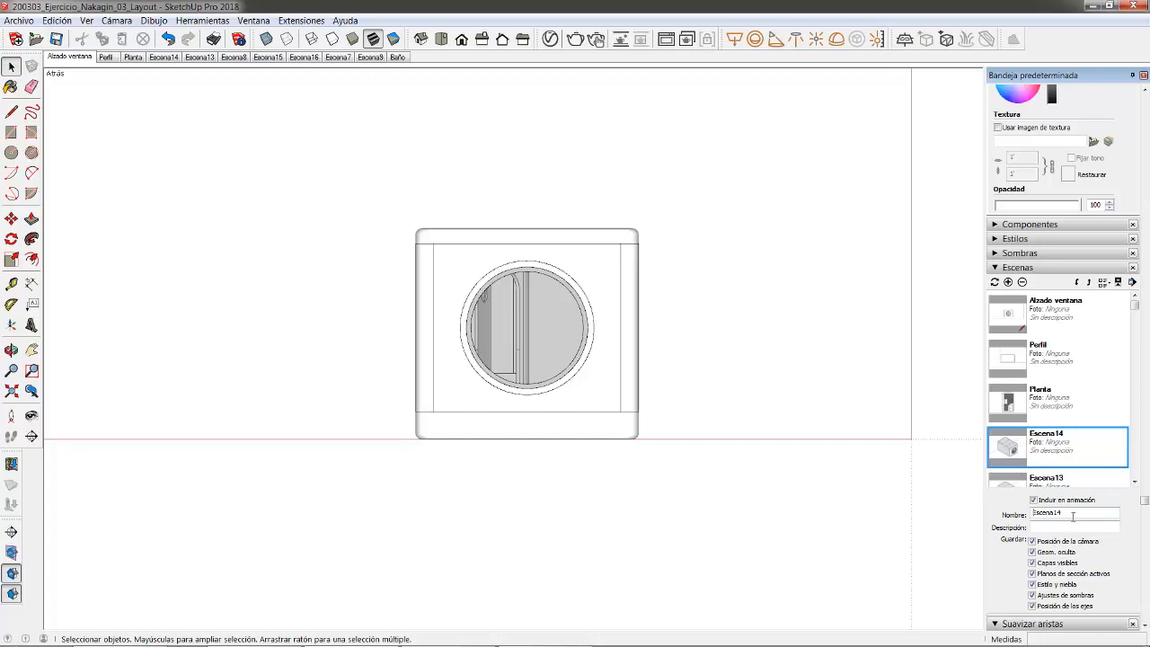
left_click_drag(1072, 515, 997, 518)
type("Isométrica")
key("Return")
scroll(1047, 431, "down", 2)
left_click(1048, 429)
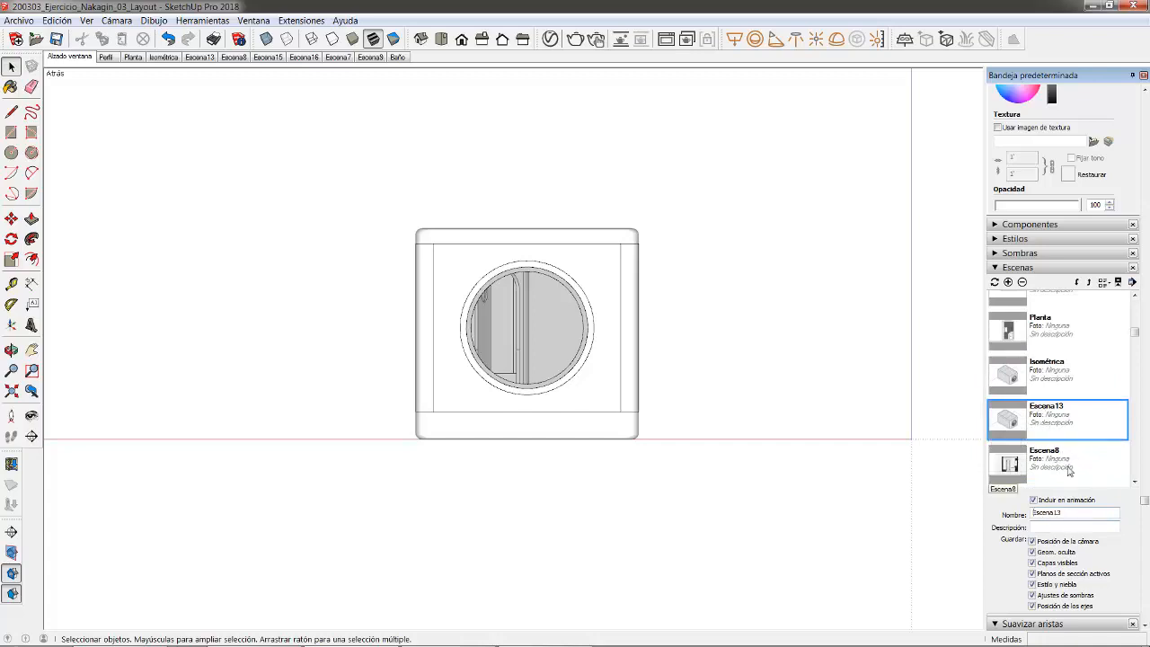
left_click_drag(1083, 517, 984, 517)
type("Isométrica transparenci")
key("Return")
- Rename Escena8 to Sección transversal and Escena15 to Sección longitudinal
left_click(1053, 467)
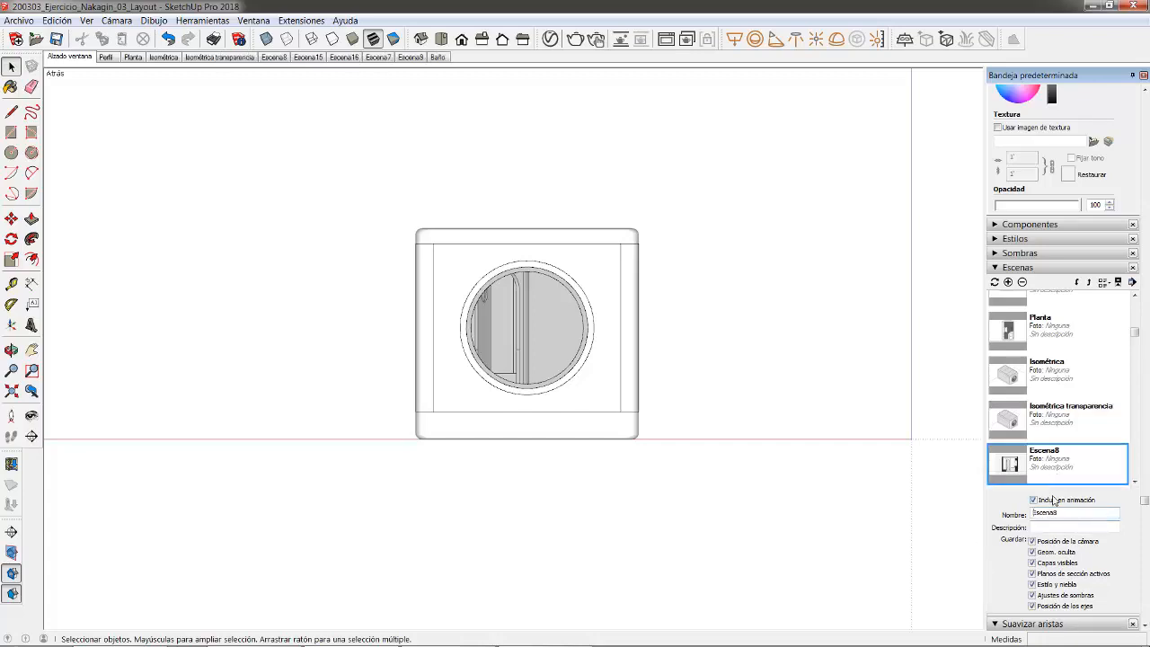
double_click(1041, 514)
type("Sección transversal")
key("Return")
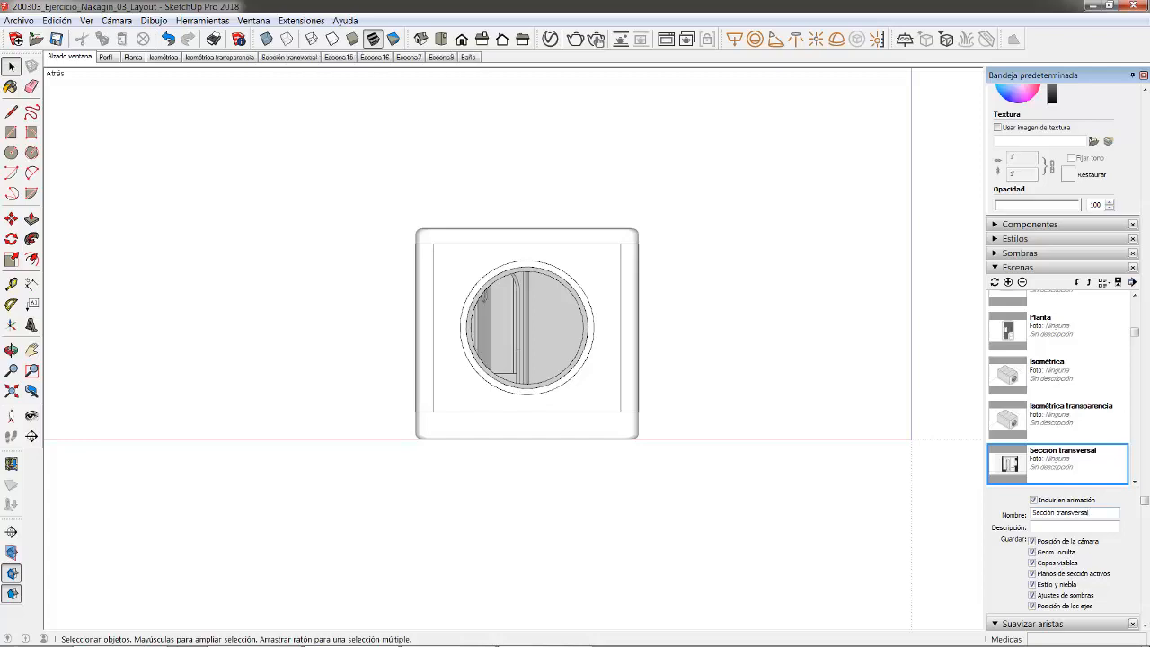
scroll(1073, 456, "down", 2)
left_click(1062, 429)
double_click(1070, 516)
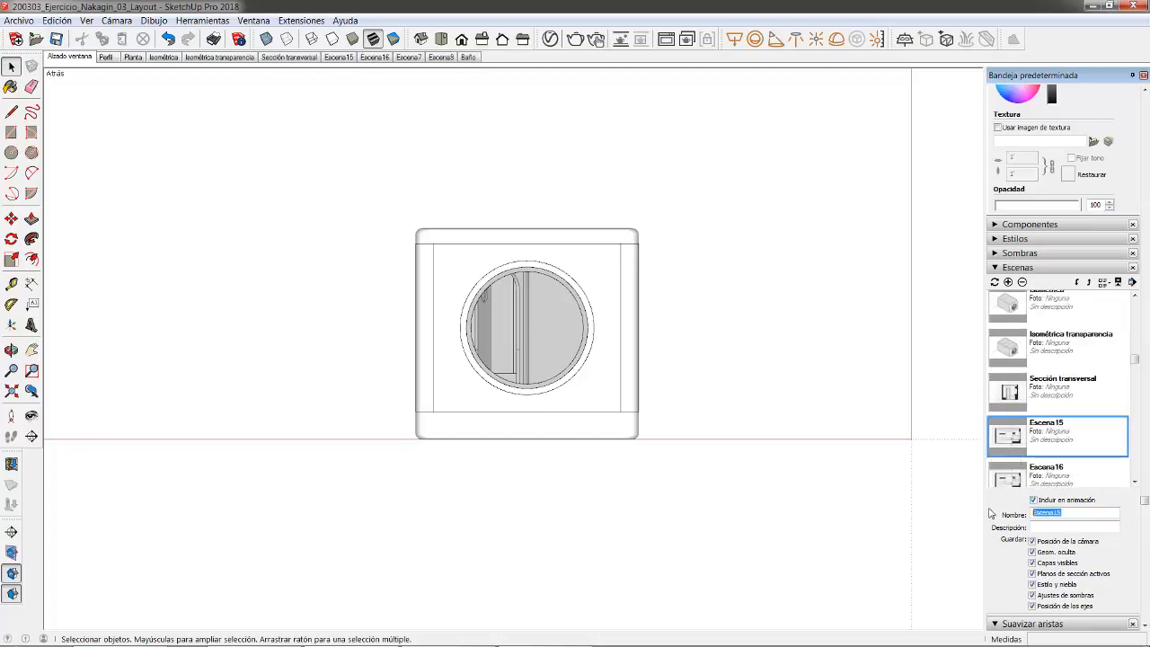
type("Sección longitudinal")
key("Return")
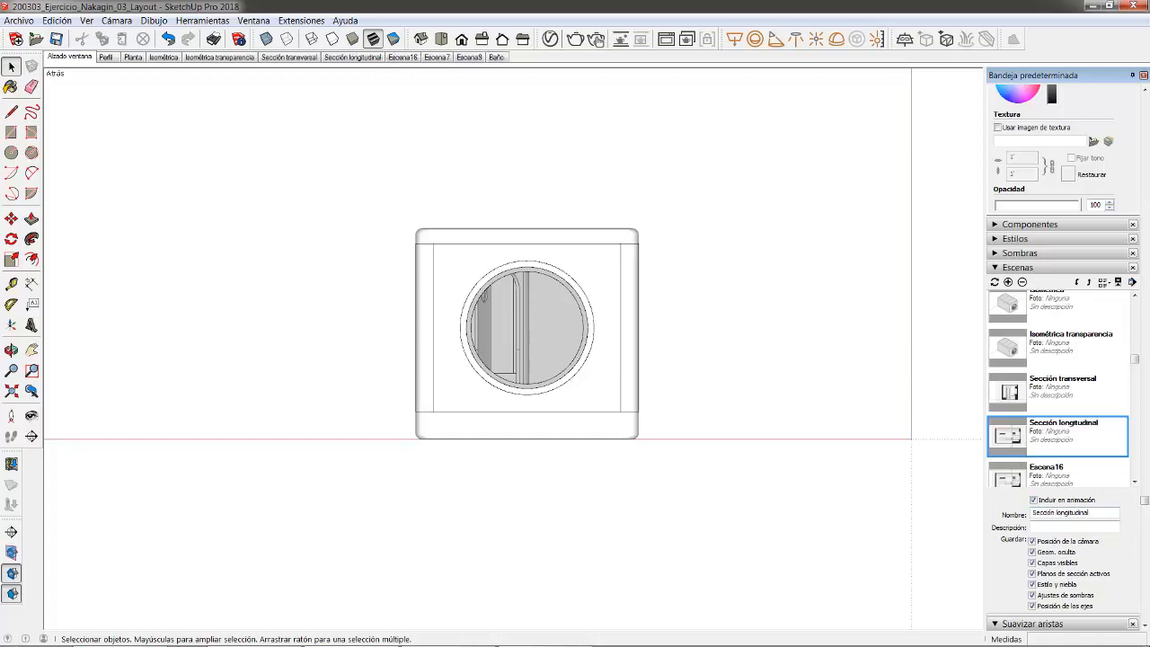
scroll(1066, 404, "down", 2)
left_click(1054, 410)
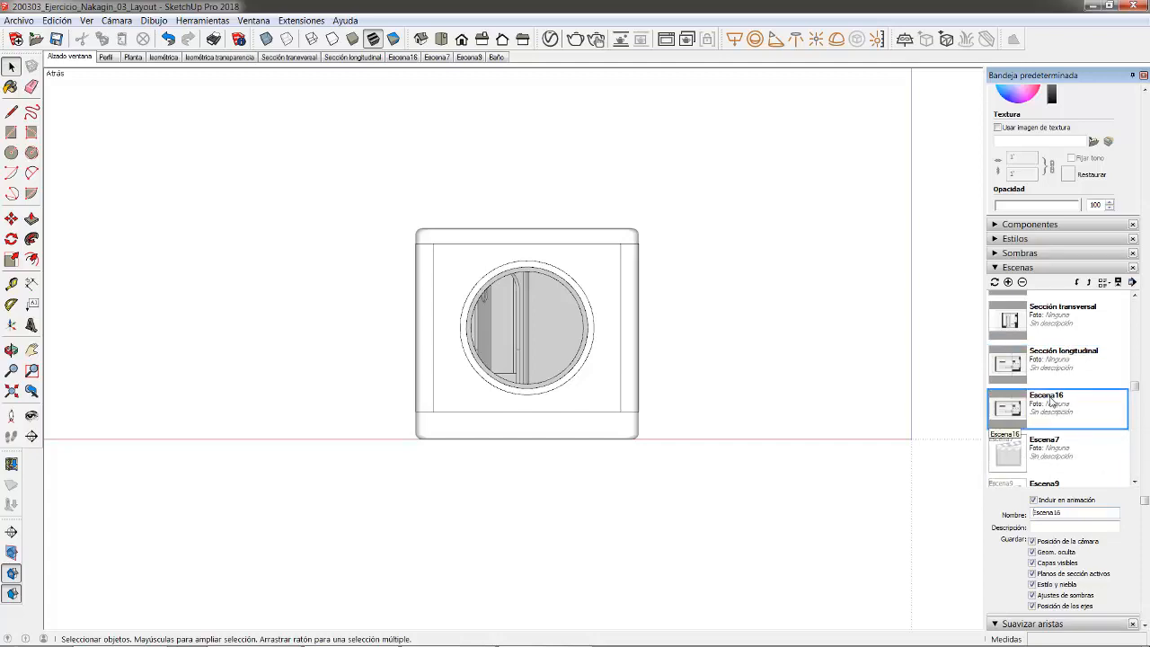
left_click(403, 57)
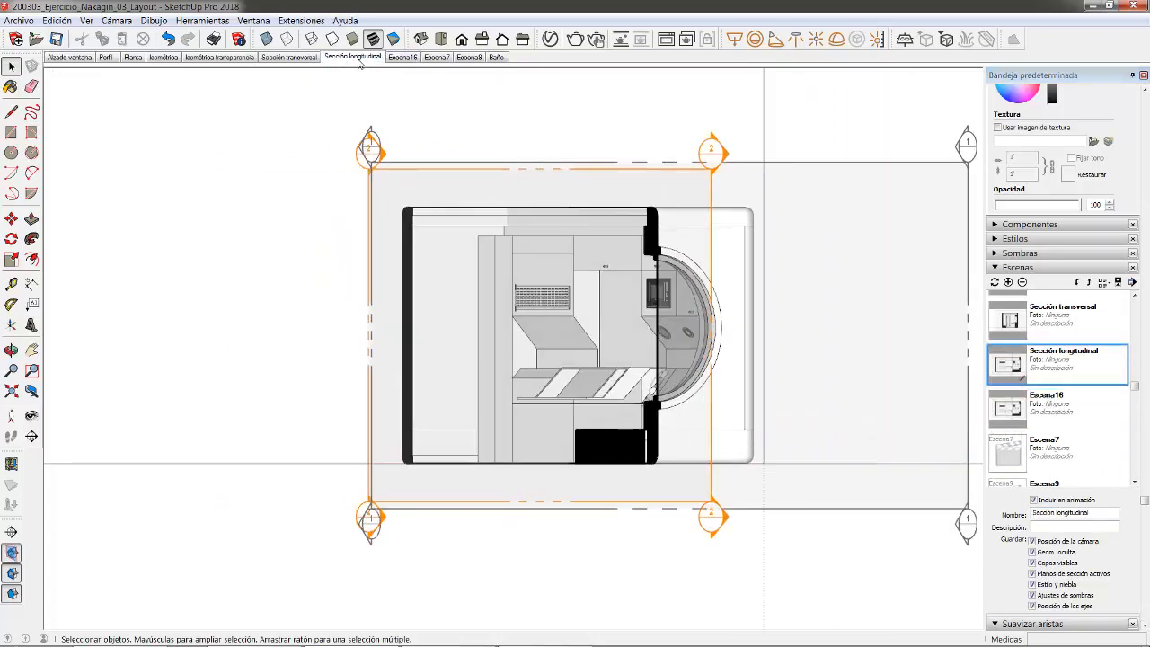
- Delete the Escena16 scene
right_click(403, 61)
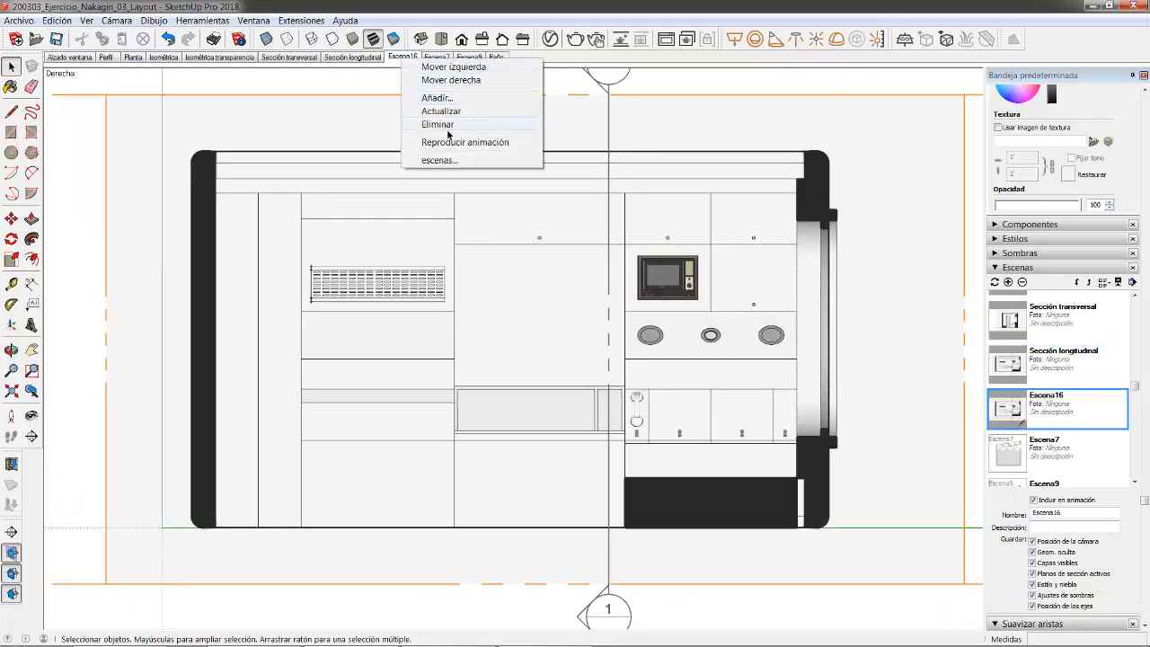
left_click(431, 123)
left_click(579, 359)
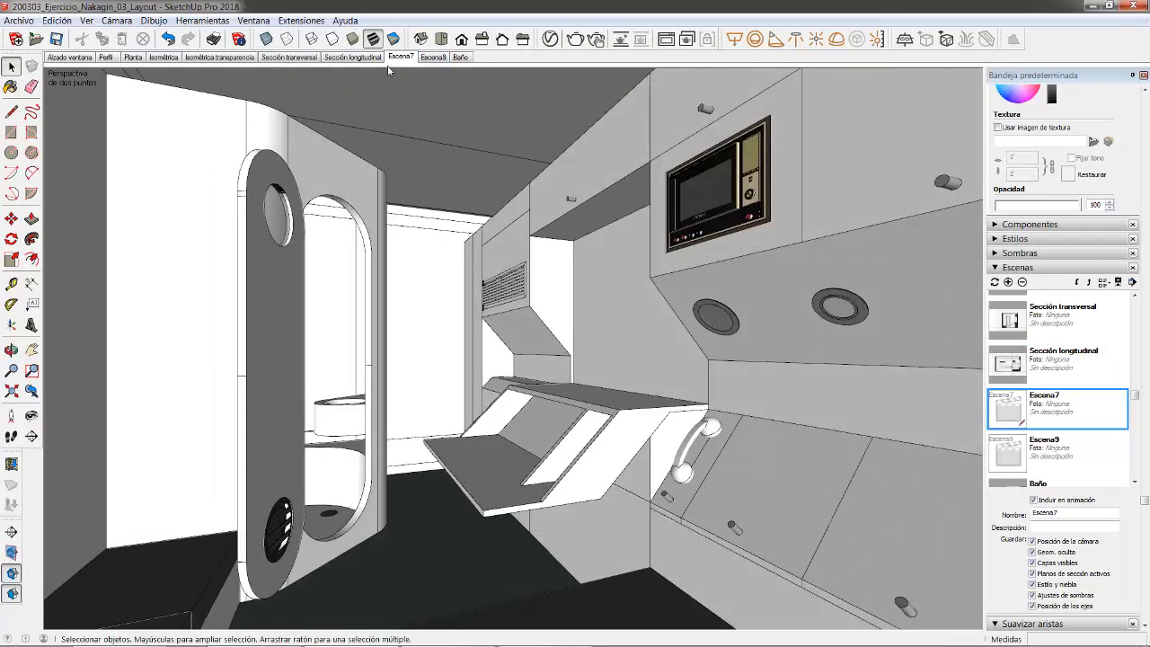
- Rename Escena7 to Interior 1 and Escena9 to Interior 2
left_click(1068, 517)
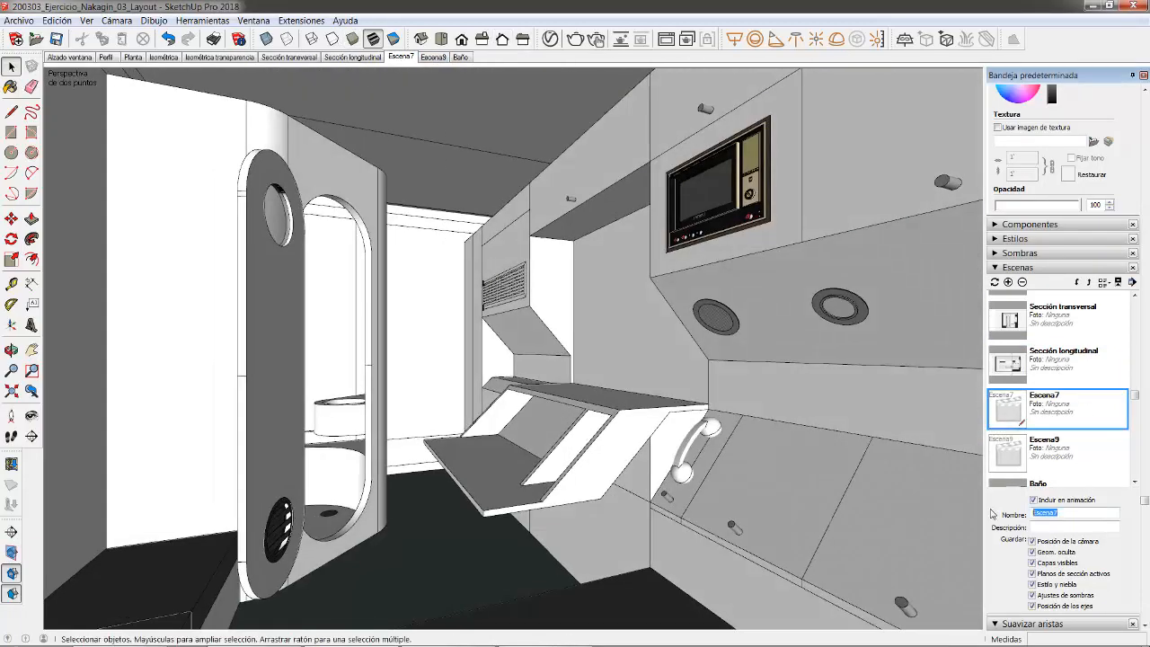
type("Interior 1")
key("Return")
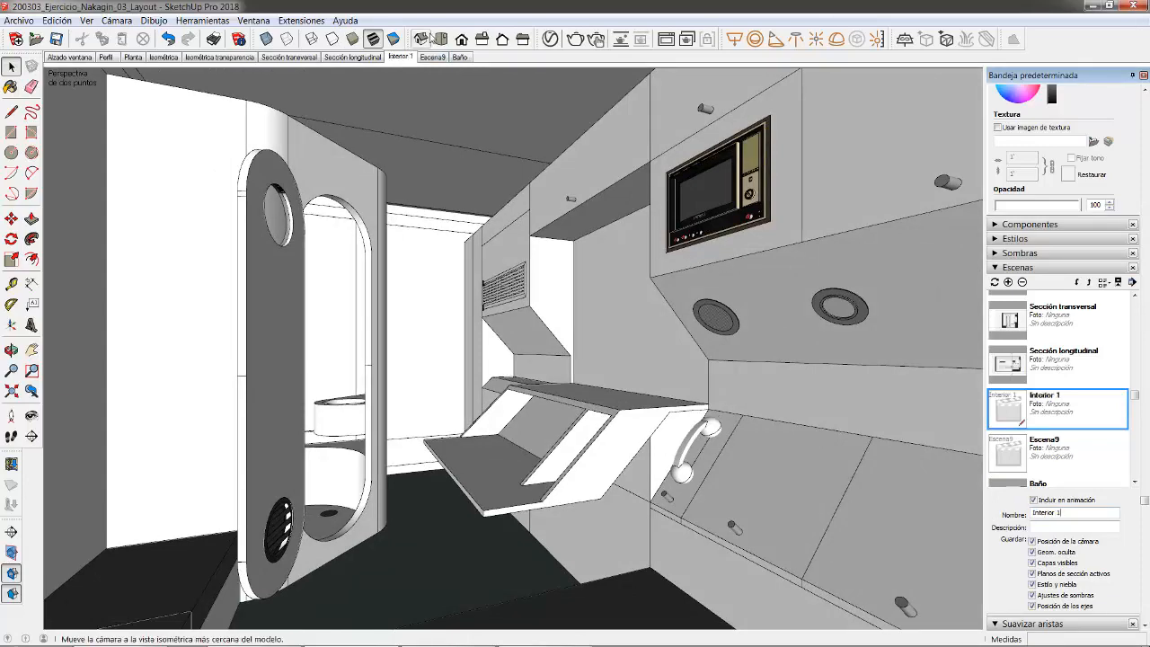
left_click(432, 57)
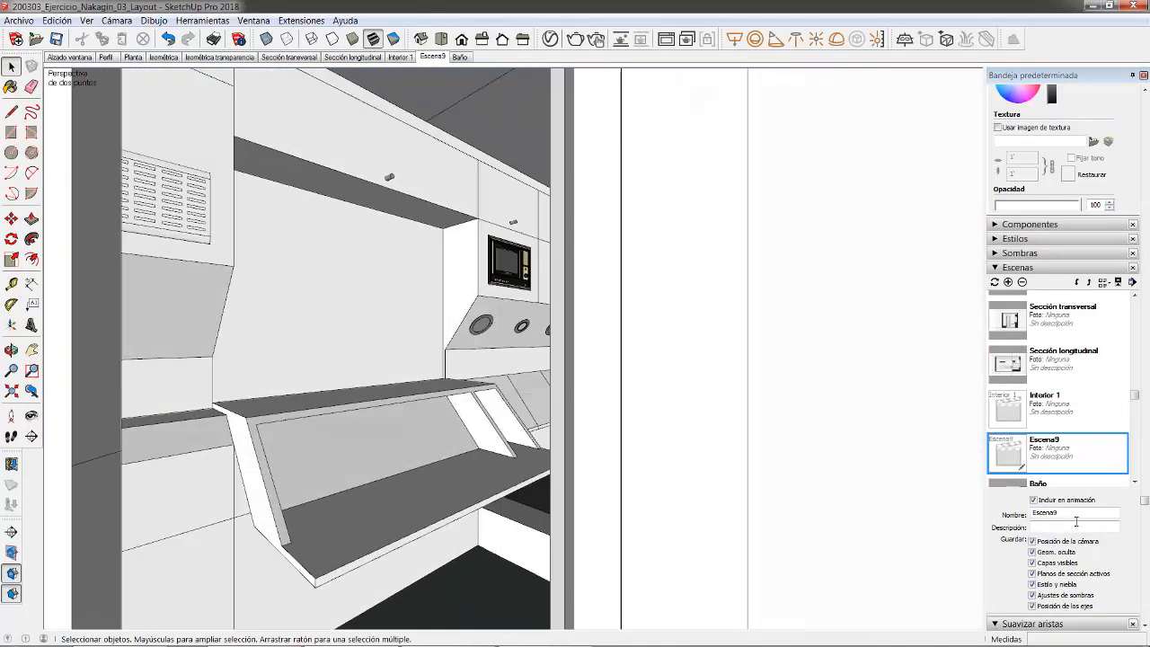
double_click(1046, 512)
type("Interio")
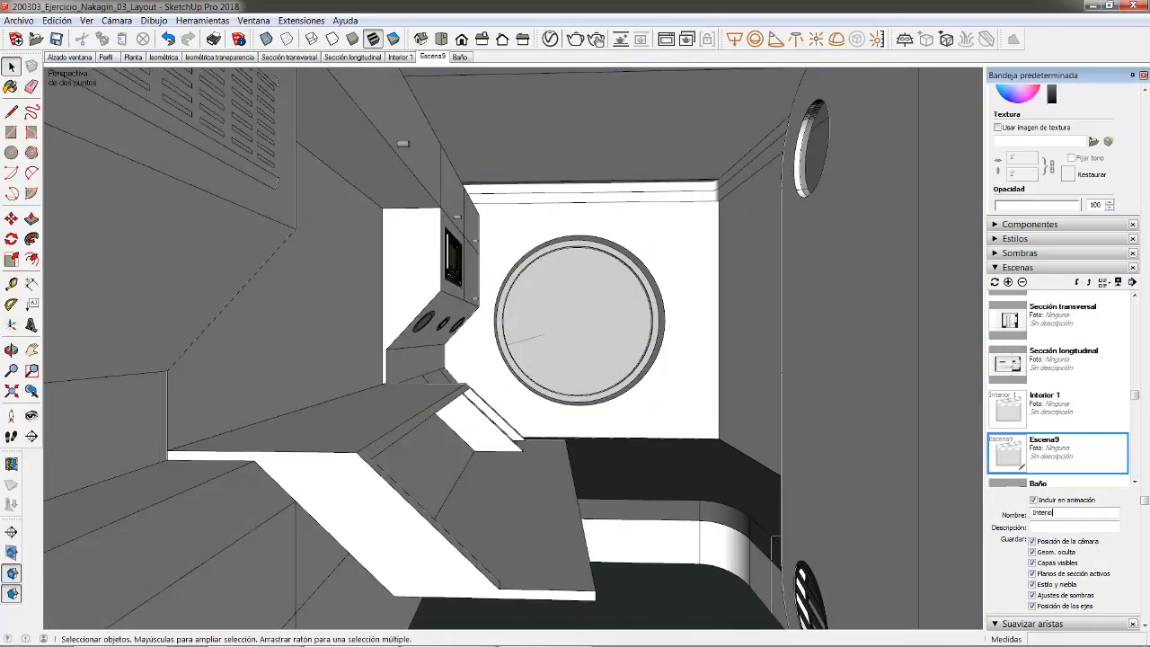
type("r 2")
key("Return")
- Save the model with Archivo > Guardar and switch to the LayOut document
left_click(19, 20)
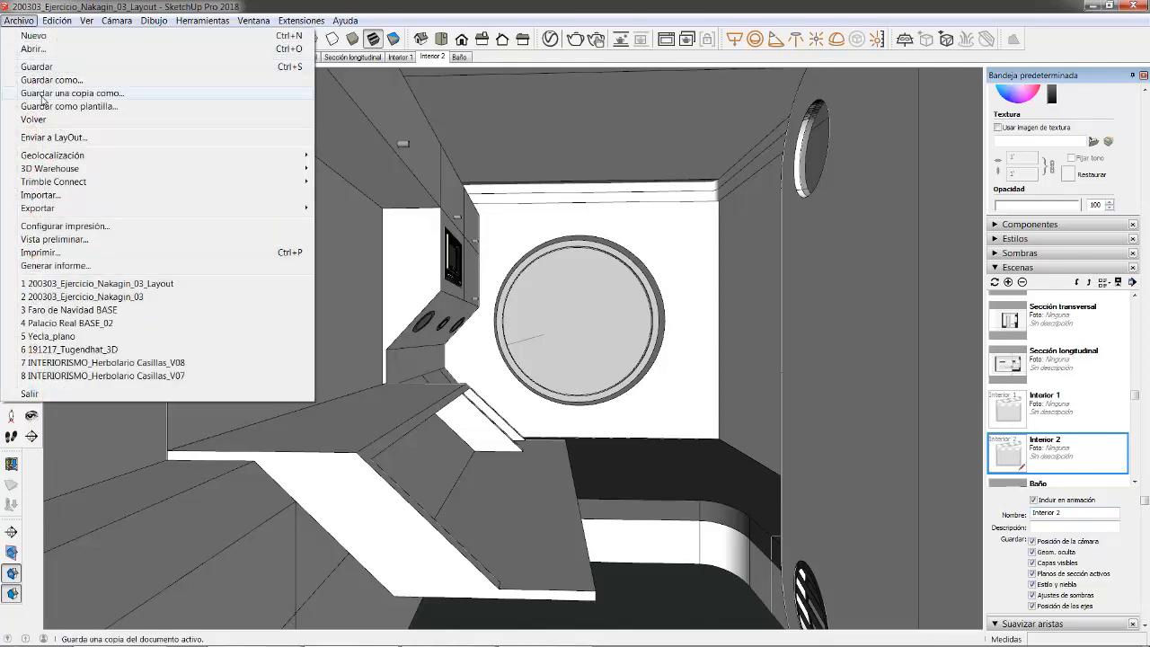
left_click(29, 68)
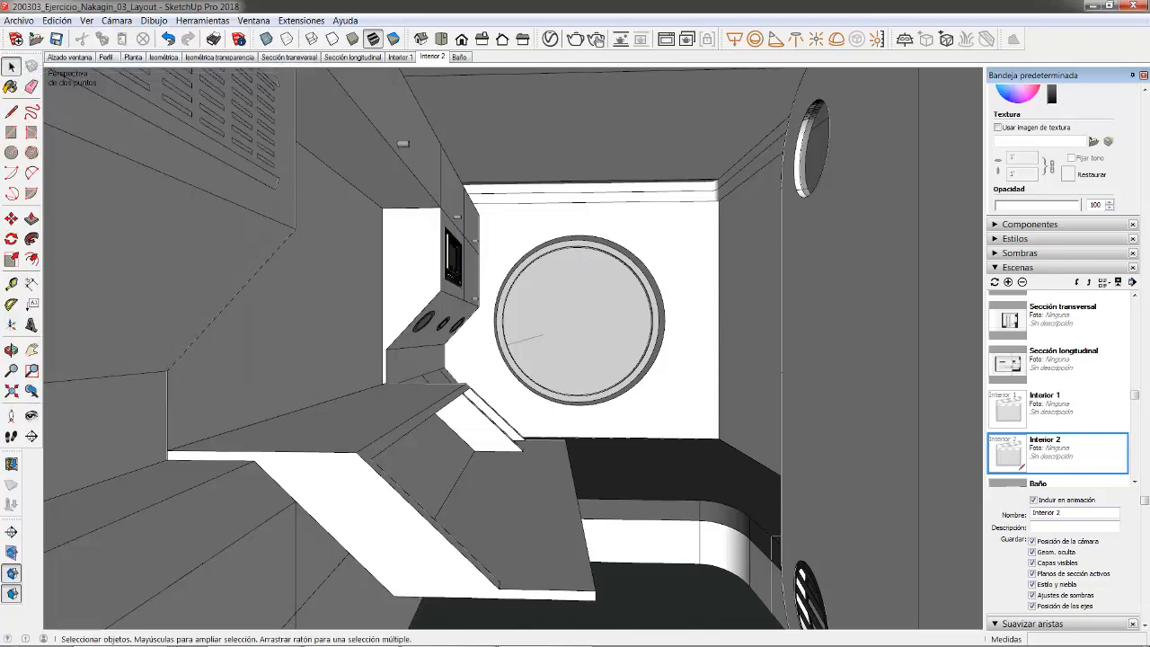
left_click(579, 633)
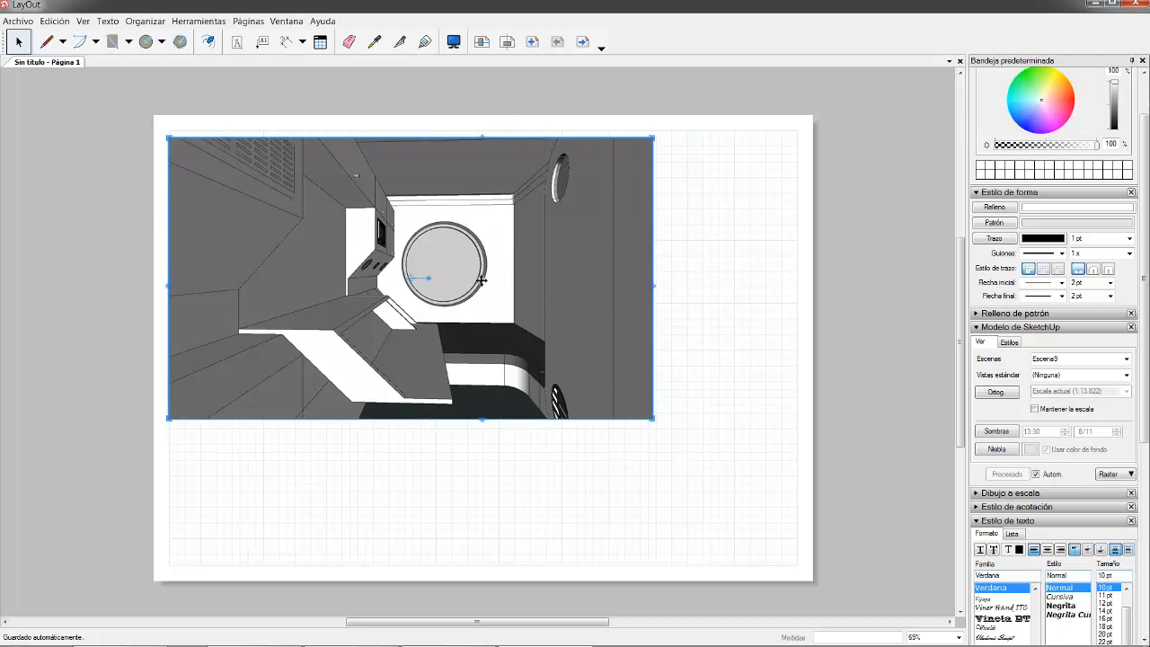
- Refresh the capsule viewport's model reference (Actualizar referencia de modelo) so it picks up the renamed Interior 2 scene
right_click(517, 287)
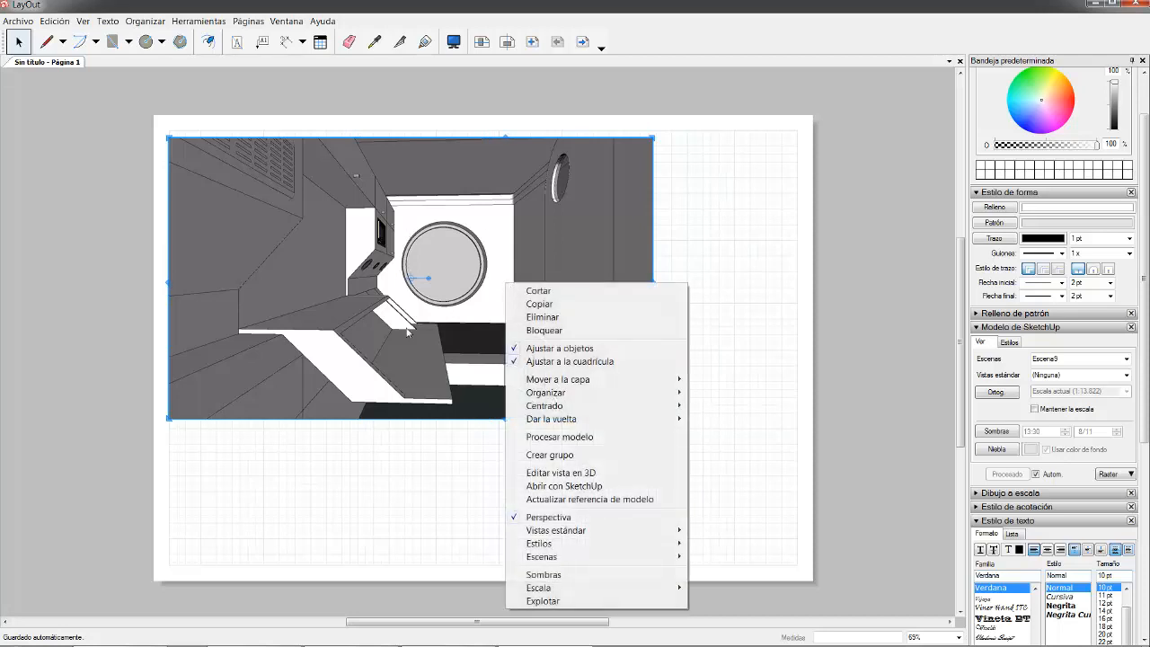
right_click(545, 201)
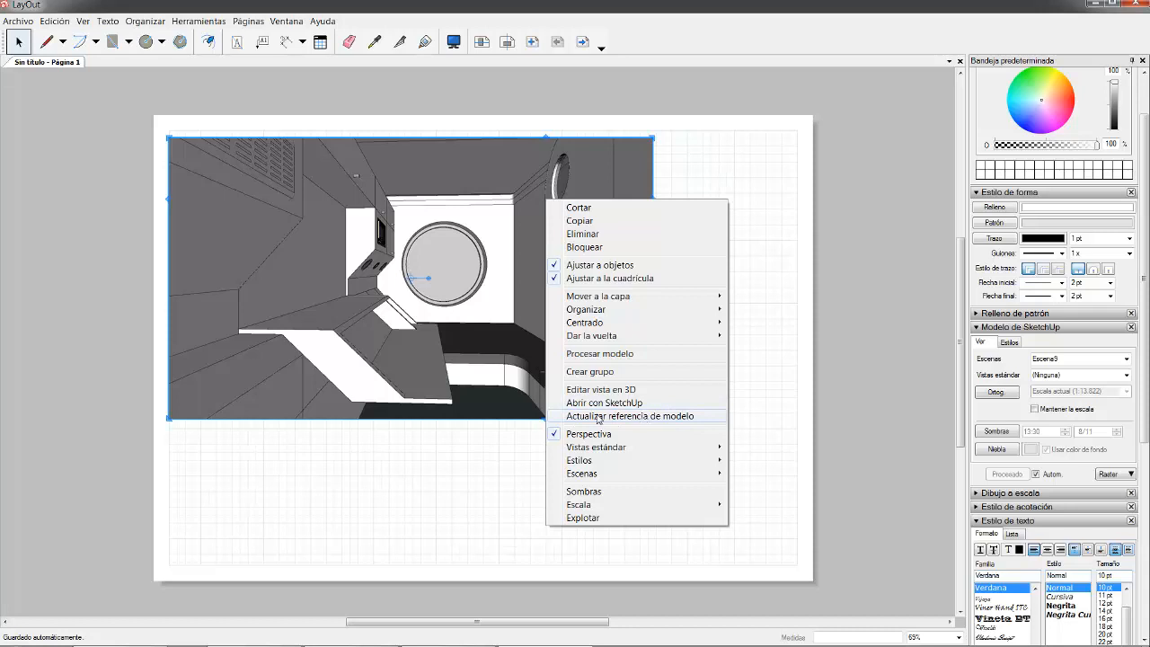
left_click(771, 405)
mouse_move(468, 639)
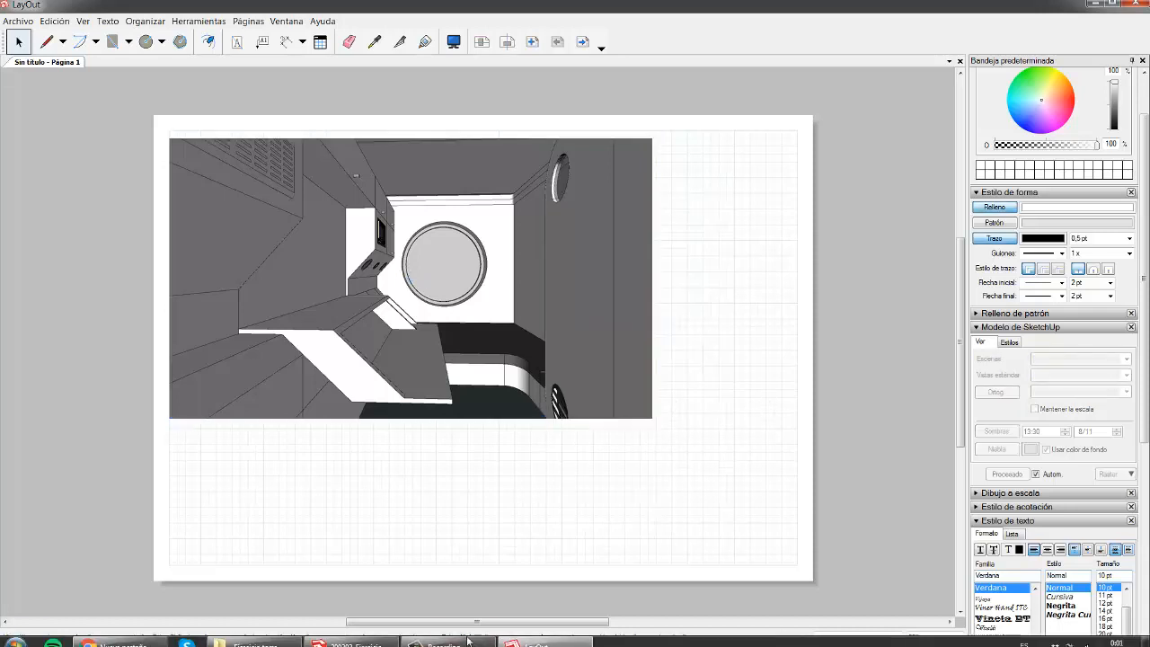
right_click(470, 290)
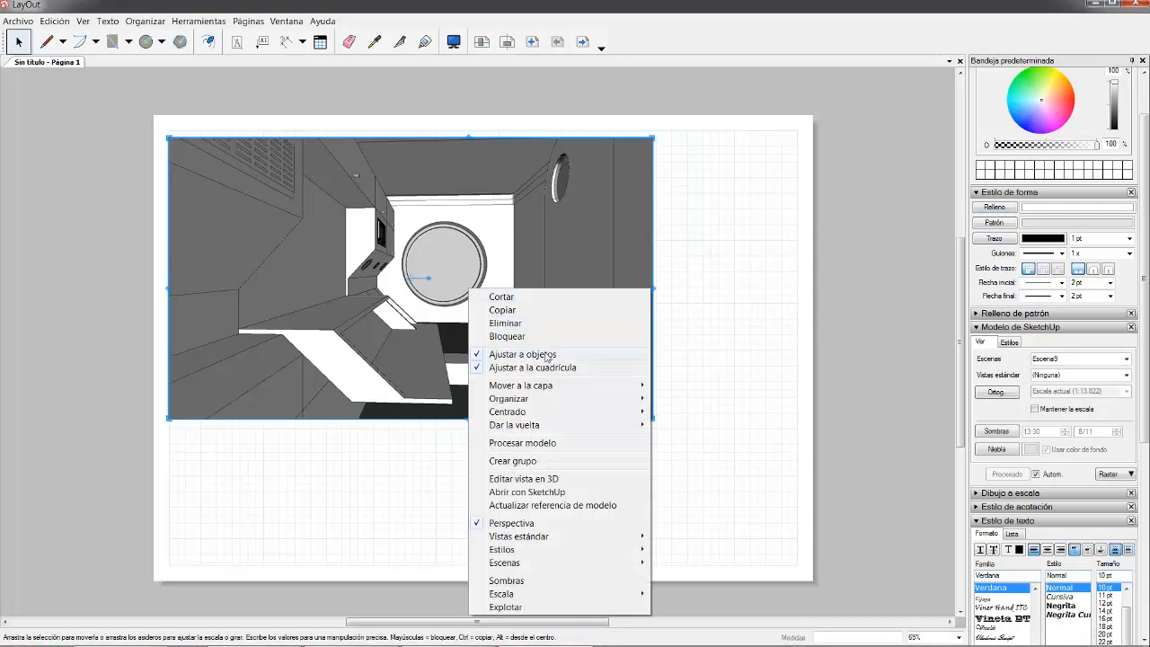
left_click(545, 506)
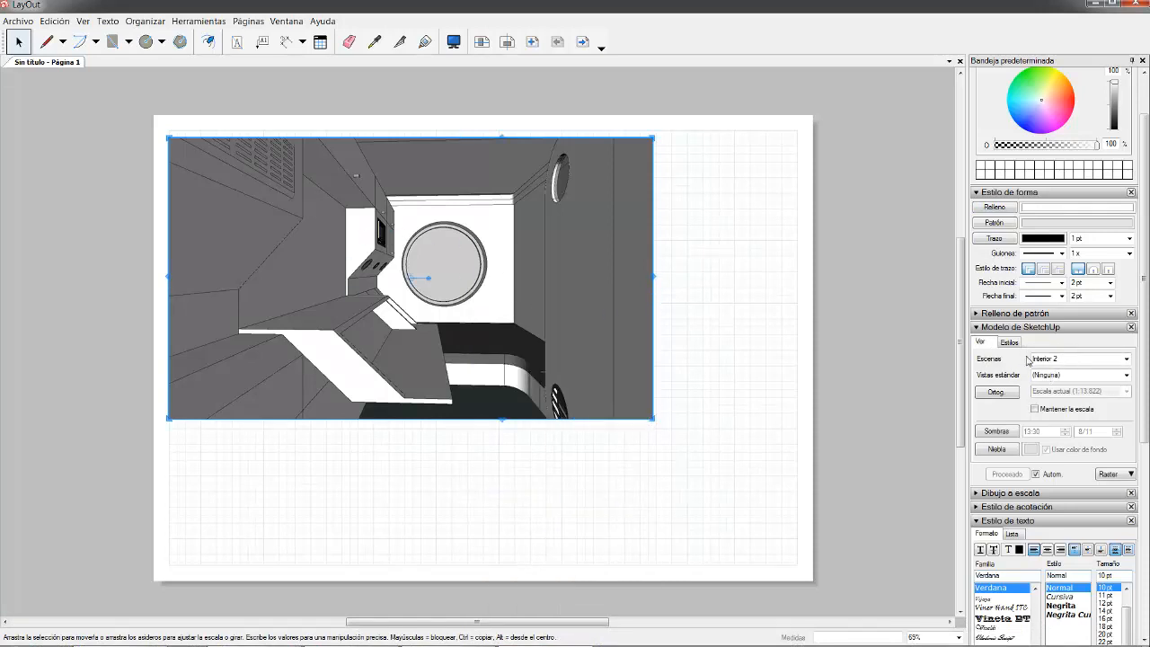
- Save the LayOut document under the name 'Presentación torre'
left_click(19, 20)
left_click(40, 98)
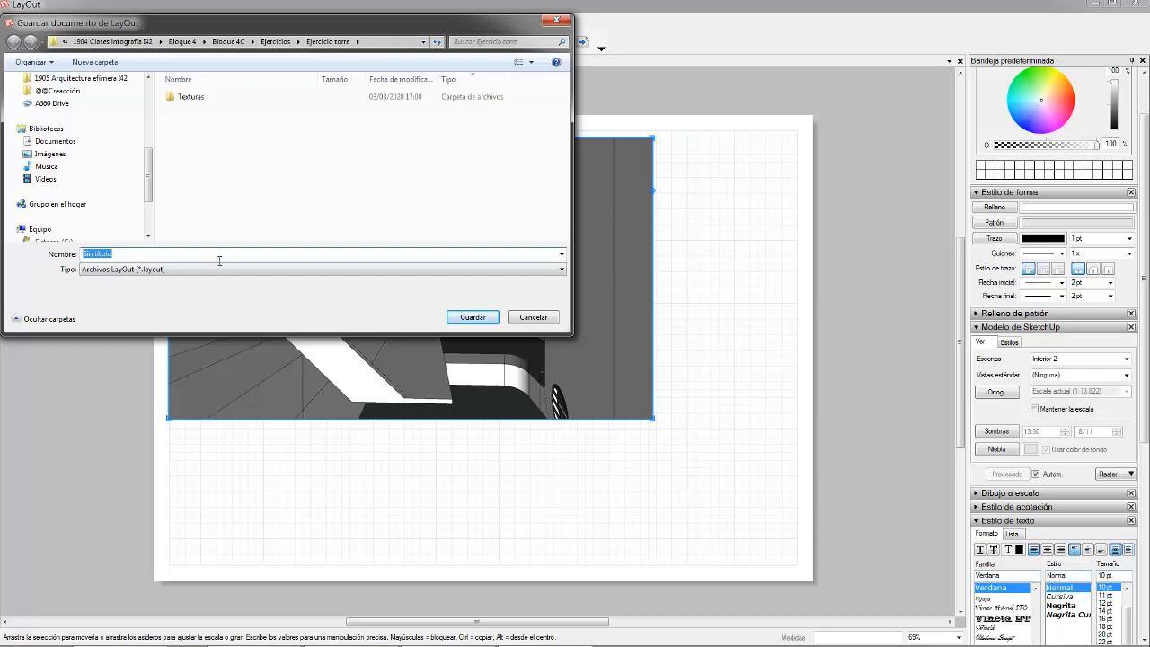
type("E")
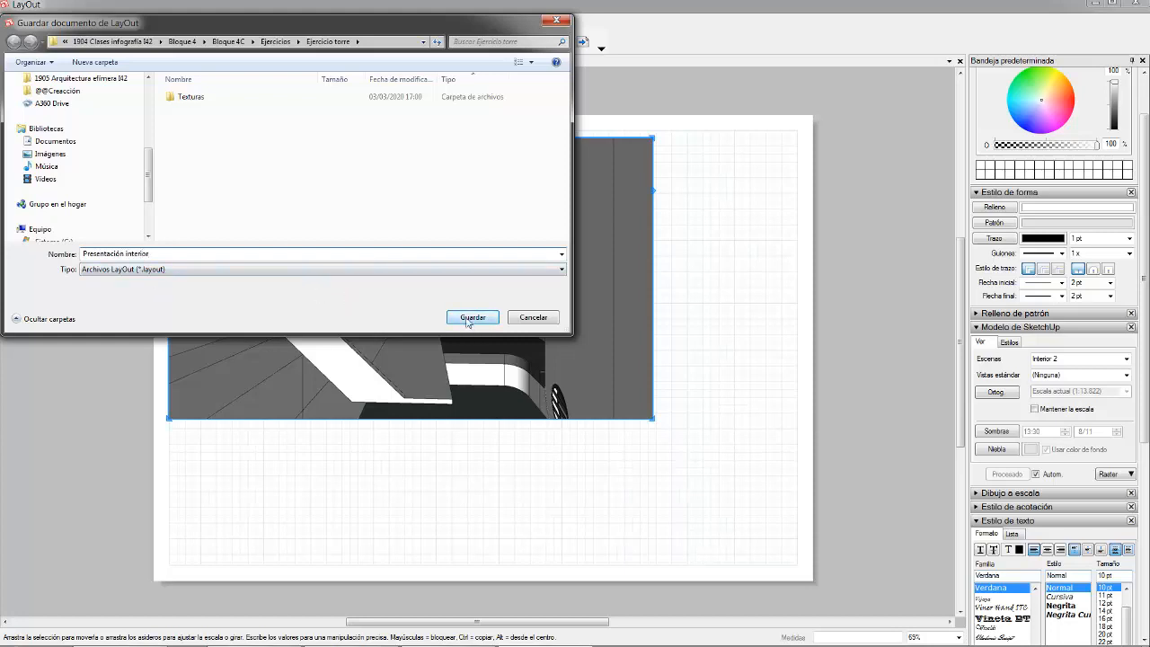
double_click(137, 255)
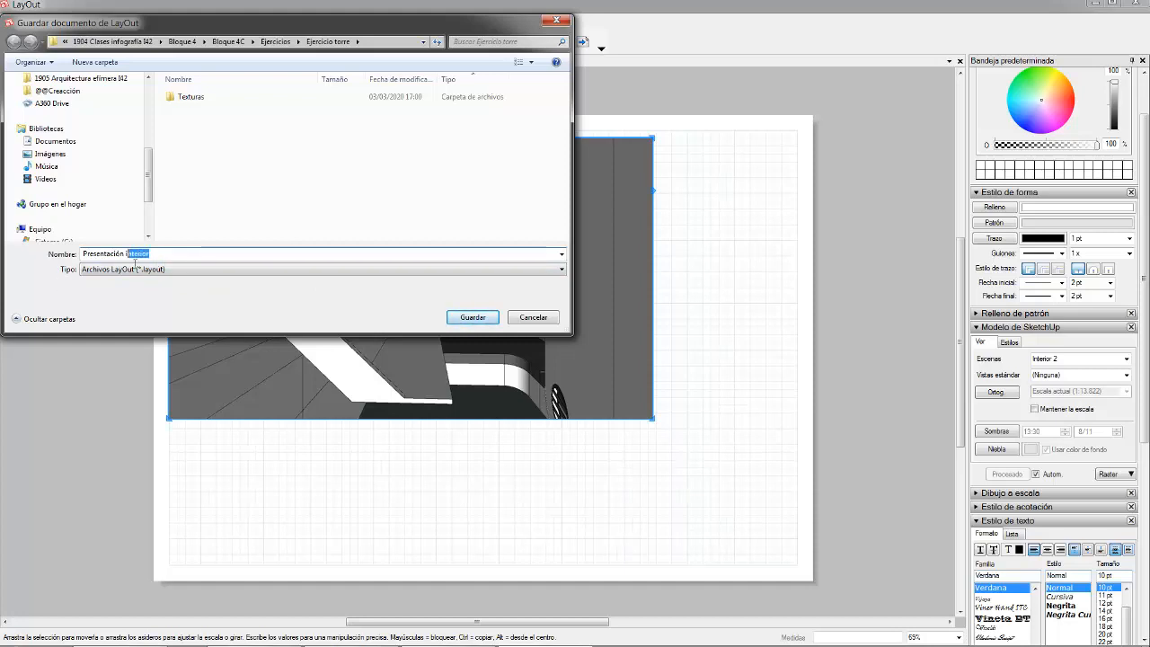
type("torre")
key("Return")
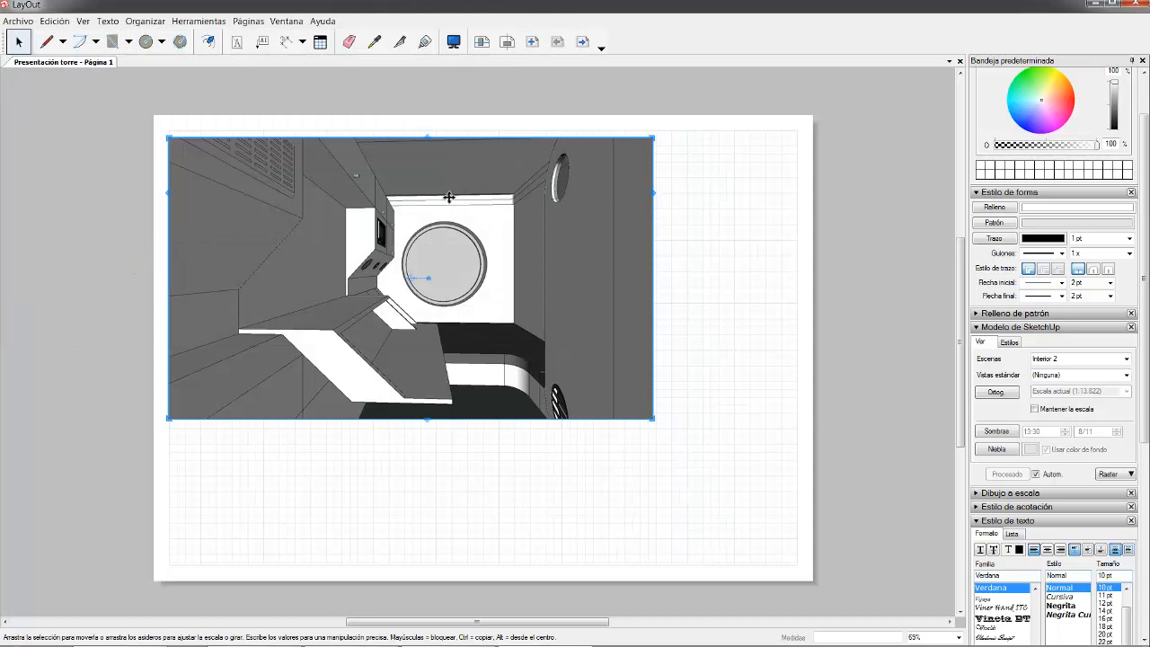
- Set the viewport's scene to Alzado ventana, move it toward the top-left, then bring SketchUp forward
mouse_move(503, 220)
left_mouse_down()
mouse_move(542, 288)
mouse_move(510, 222)
left_mouse_up()
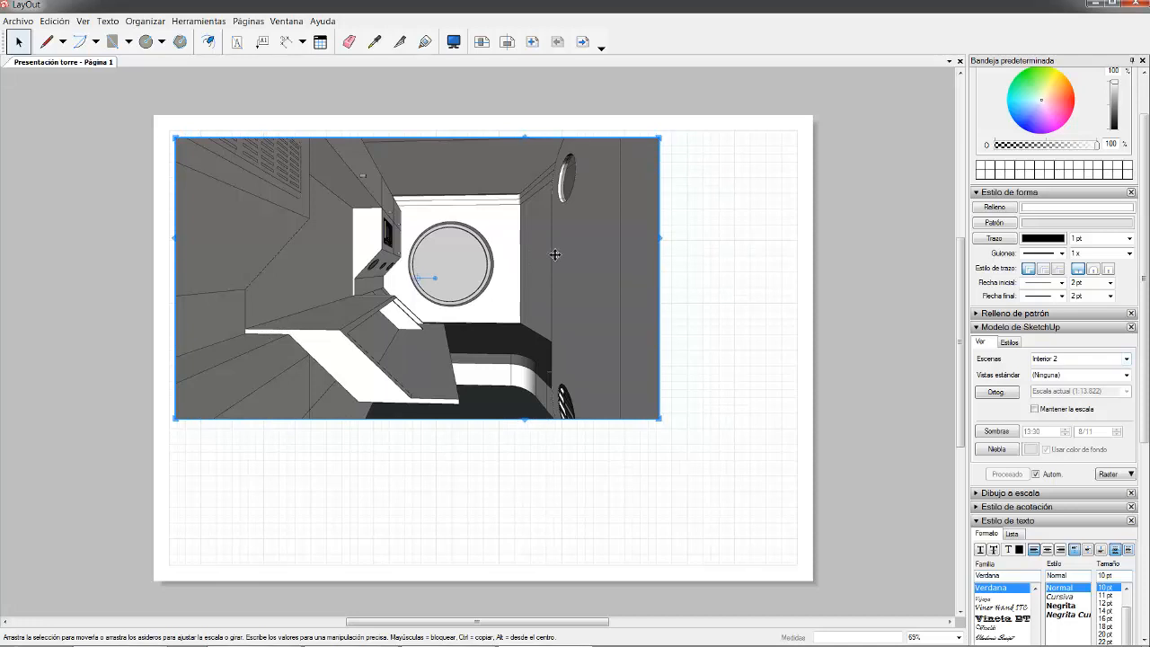
left_click(1126, 359)
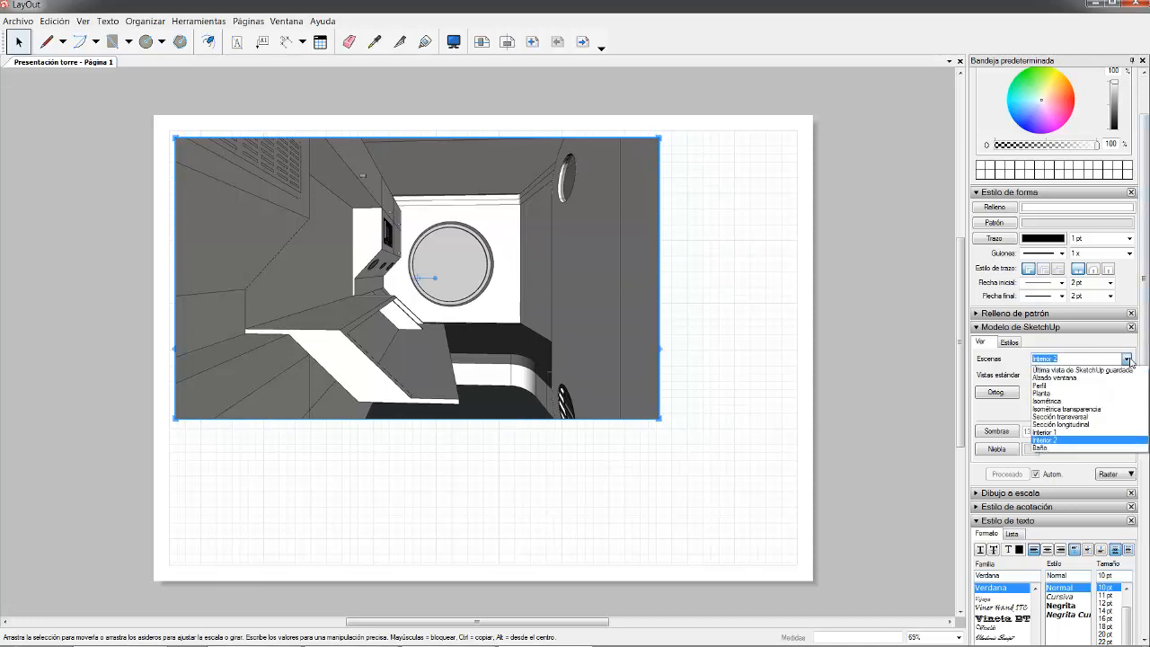
left_click(1060, 379)
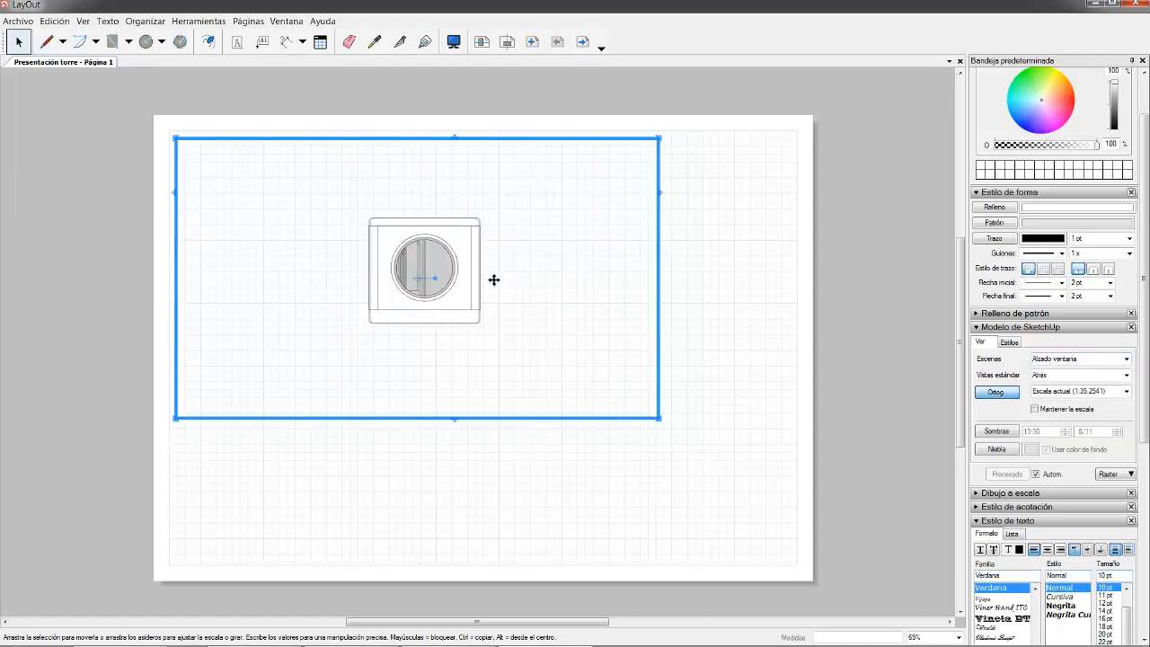
mouse_move(481, 247)
left_mouse_down()
mouse_move(452, 302)
mouse_move(268, 176)
mouse_move(282, 195)
mouse_move(623, 156)
mouse_move(470, 257)
mouse_move(266, 174)
mouse_move(305, 184)
left_mouse_up()
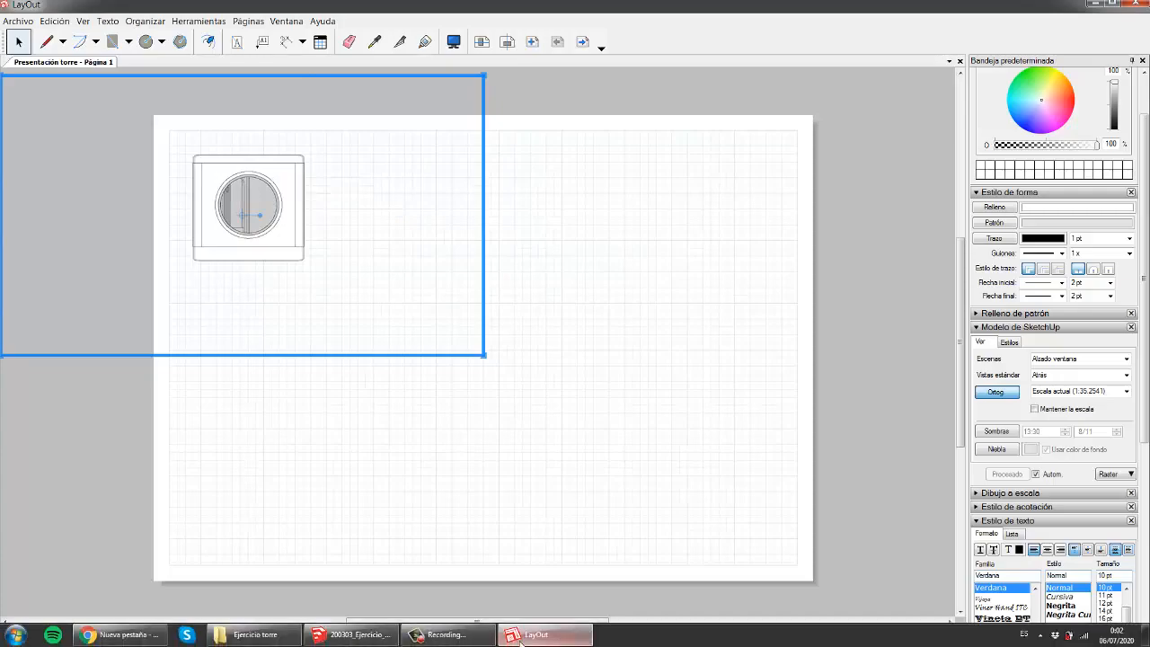
left_click(351, 637)
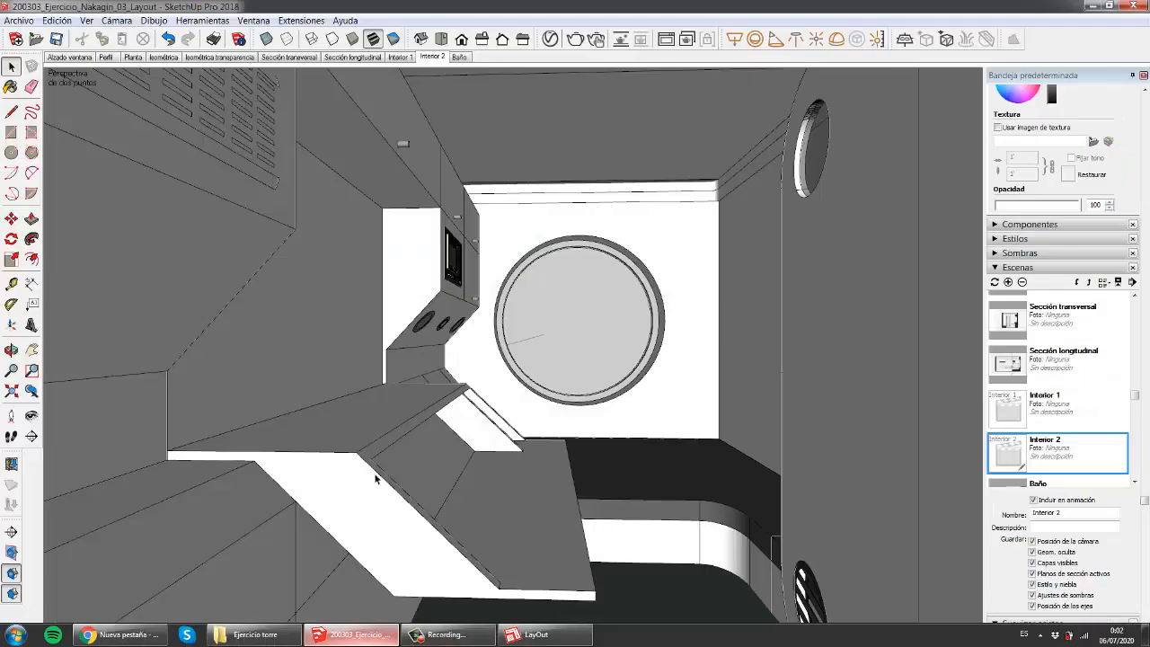
- Show the Alzado ventana scene in SketchUp, then switch back to the LayOut page
left_click(77, 58)
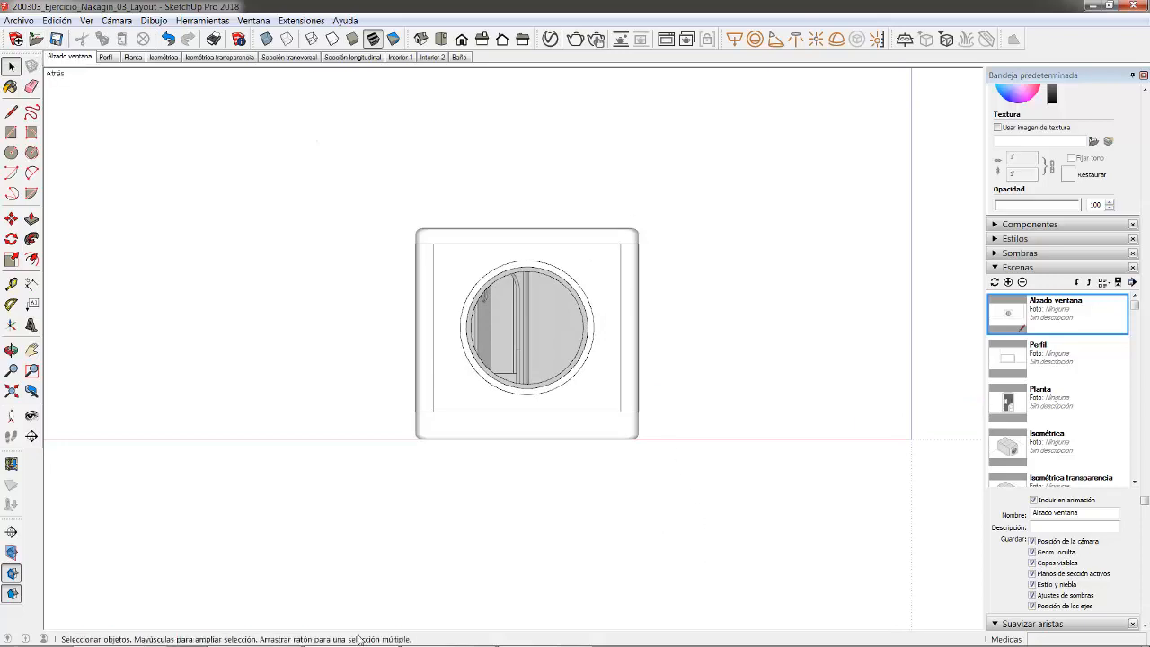
left_click(546, 636)
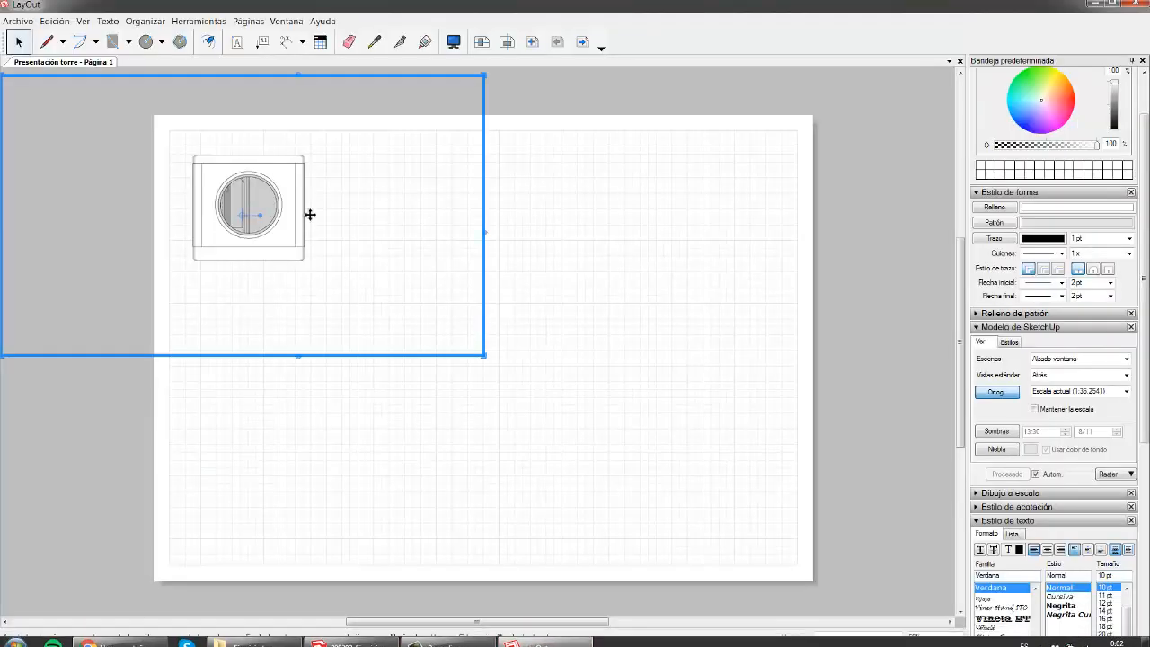
- Trim the Alzado ventana viewport's left and right sides into a tall frame at the page's upper left
mouse_move(364, 234)
left_mouse_down()
mouse_move(416, 192)
mouse_move(297, 216)
mouse_move(755, 197)
mouse_move(449, 284)
mouse_move(303, 187)
left_mouse_up()
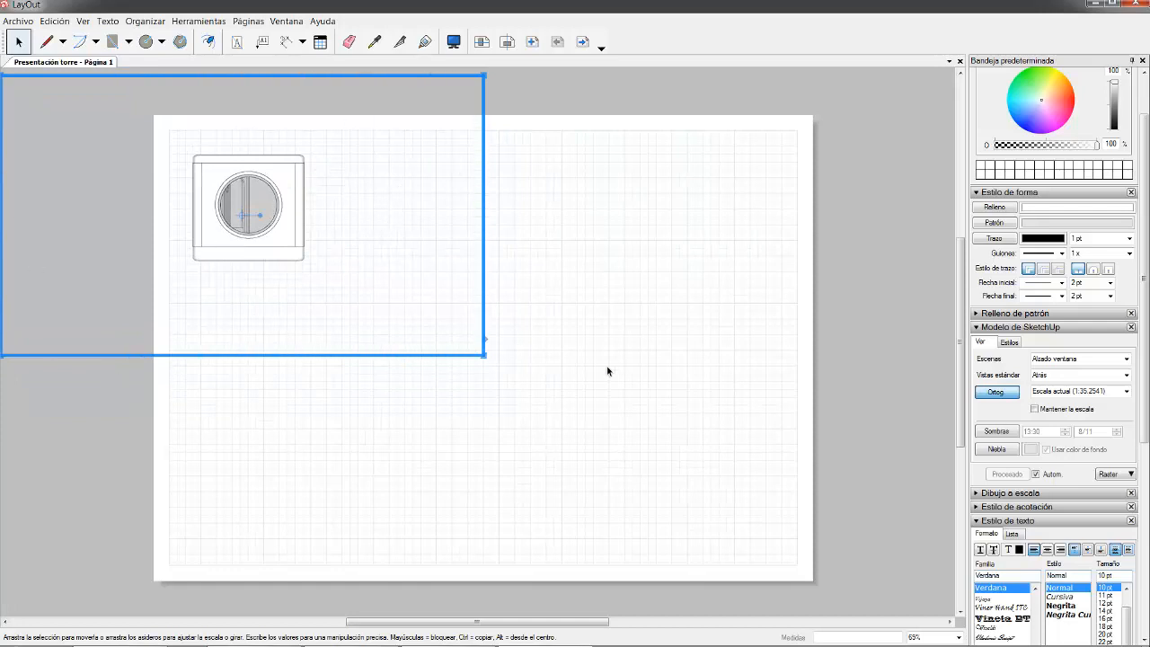
scroll(614, 374, "down", 3)
scroll(78, 255, "up", 3)
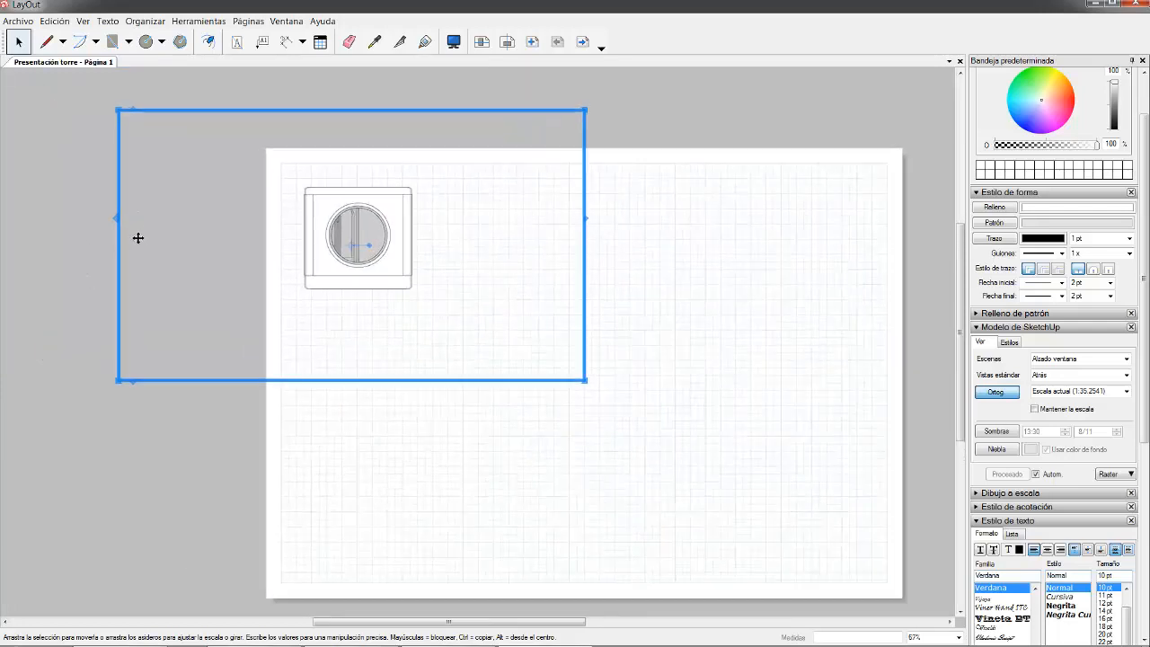
left_click_drag(212, 242, 143, 258)
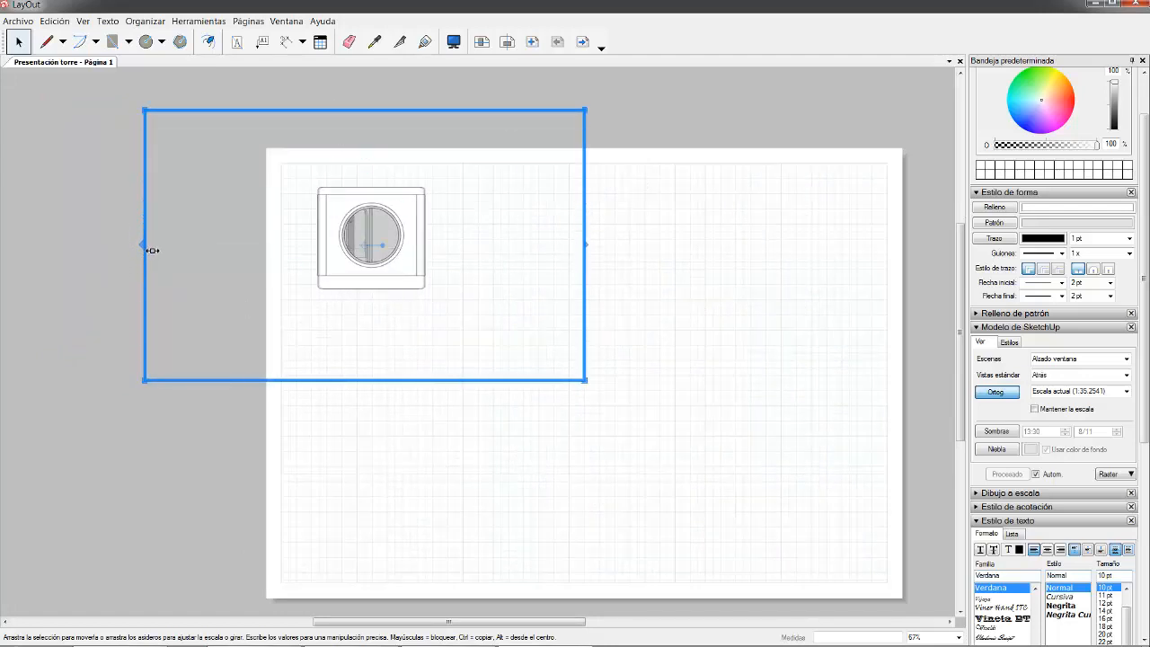
left_click_drag(149, 248, 273, 241)
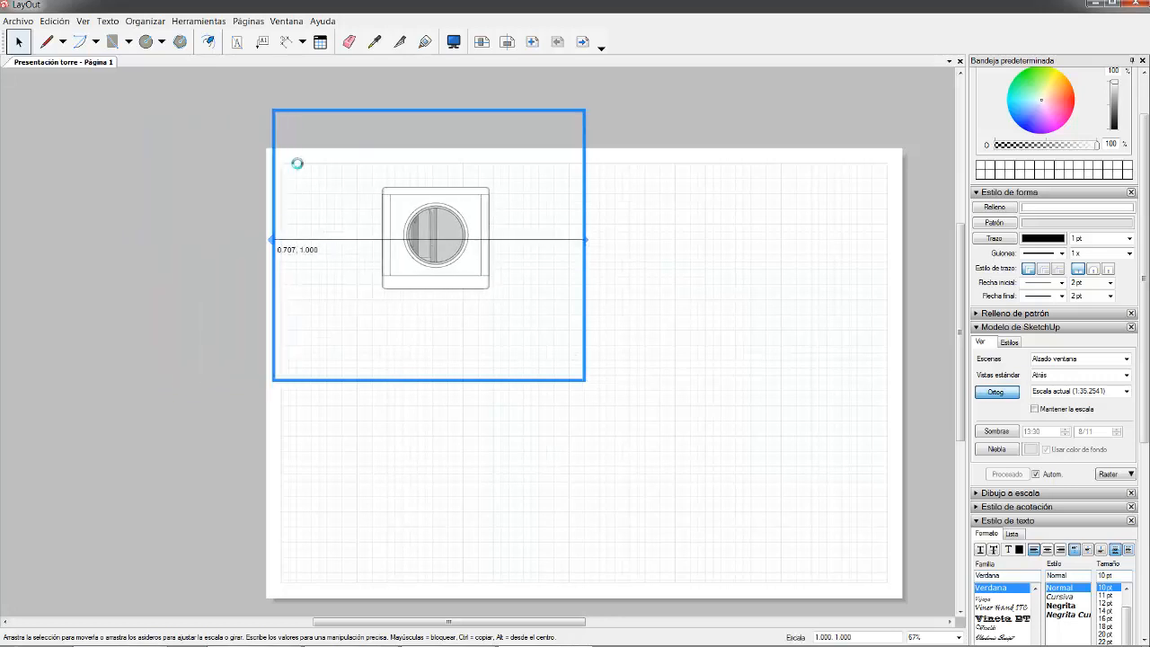
left_click_drag(591, 242, 448, 301)
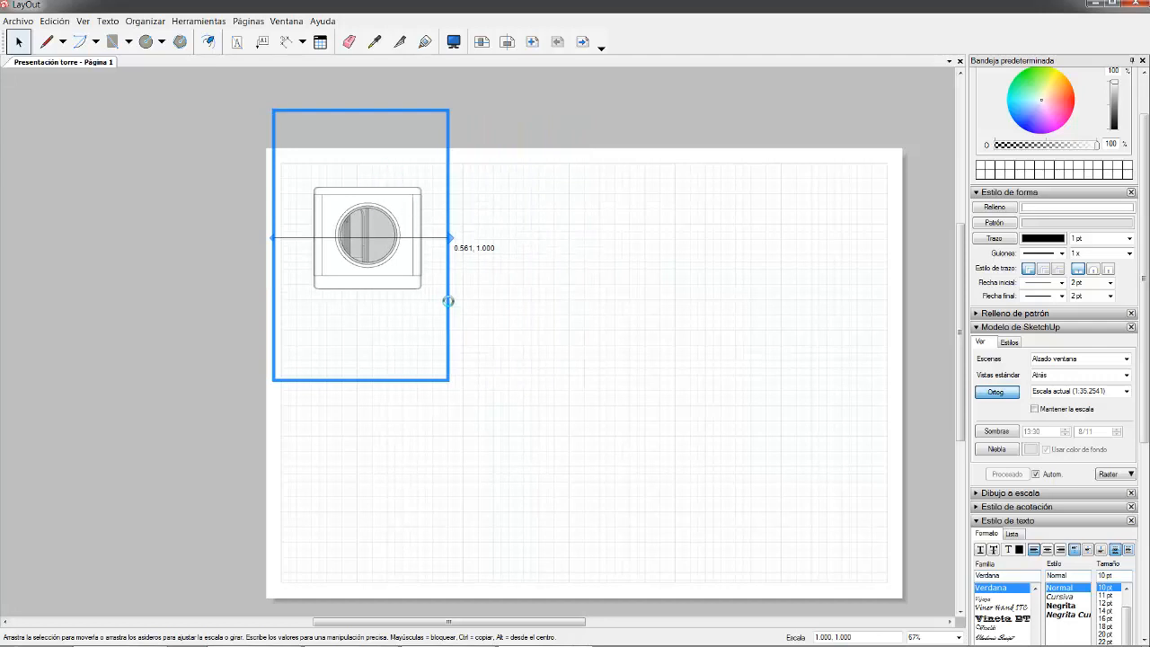
mouse_move(380, 388)
left_mouse_down()
mouse_move(377, 305)
mouse_move(375, 441)
mouse_move(374, 311)
mouse_move(380, 431)
mouse_move(386, 385)
left_mouse_up()
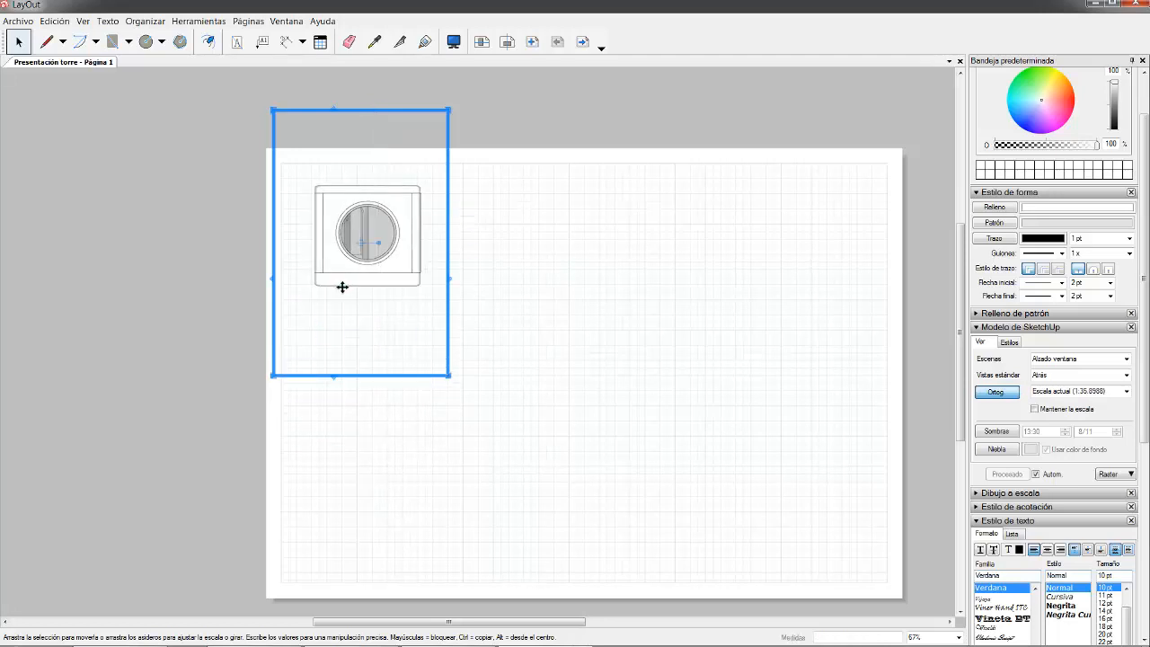
mouse_move(401, 212)
left_mouse_down()
mouse_move(398, 231)
mouse_move(390, 219)
mouse_move(401, 211)
left_mouse_up()
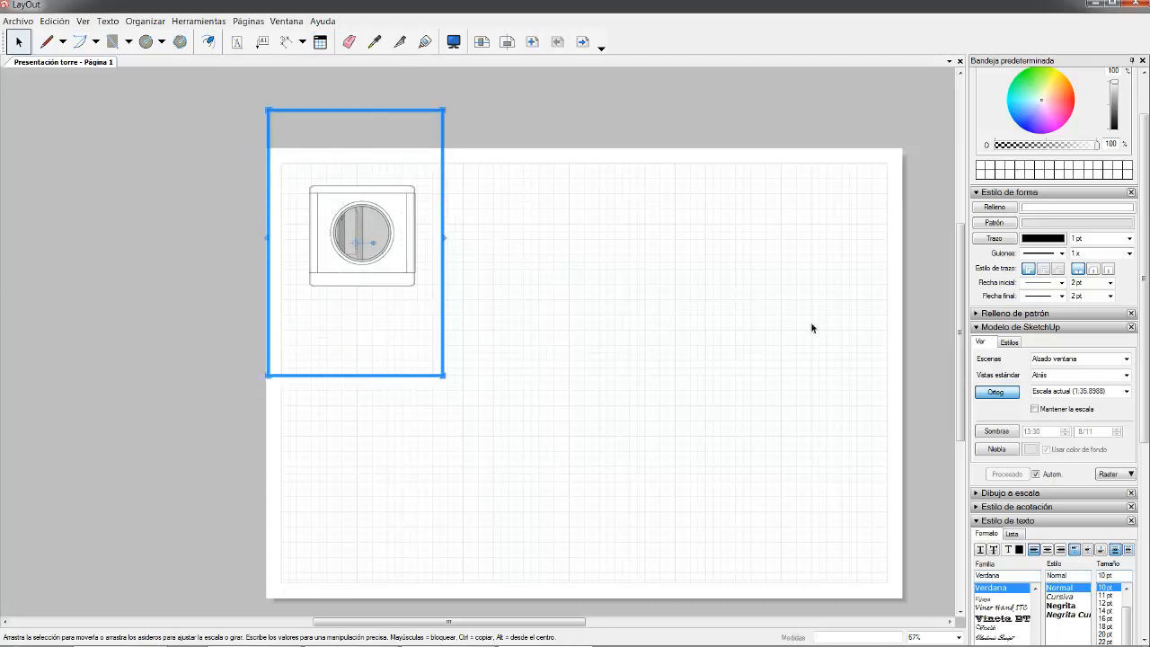
left_click(1125, 360)
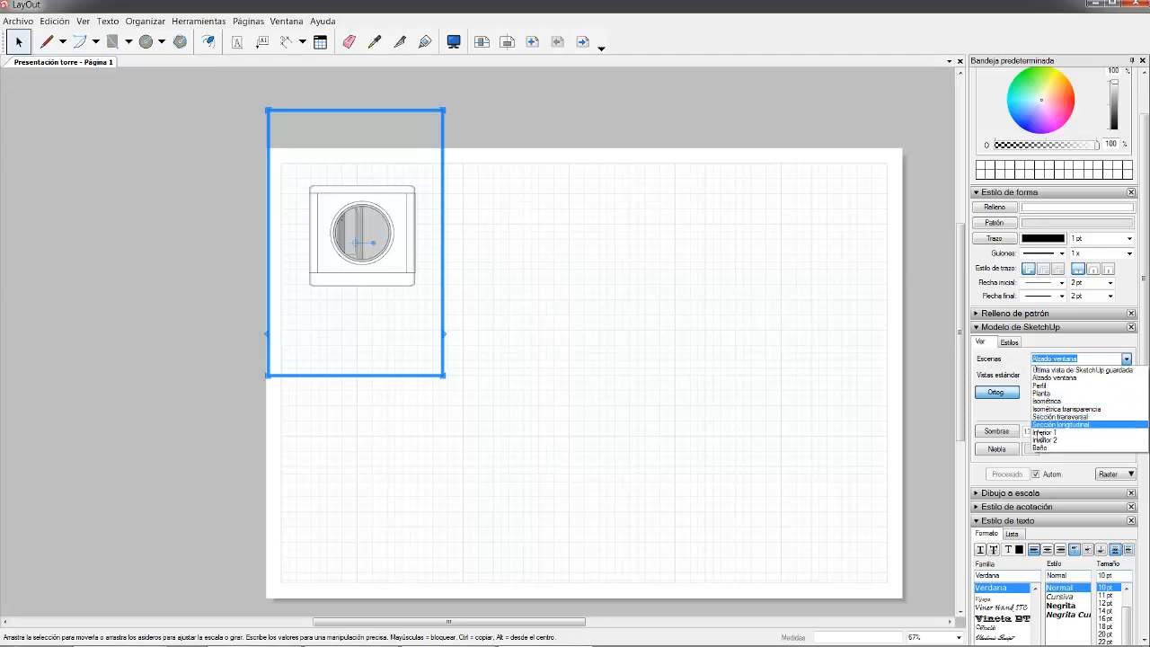
left_click(1124, 360)
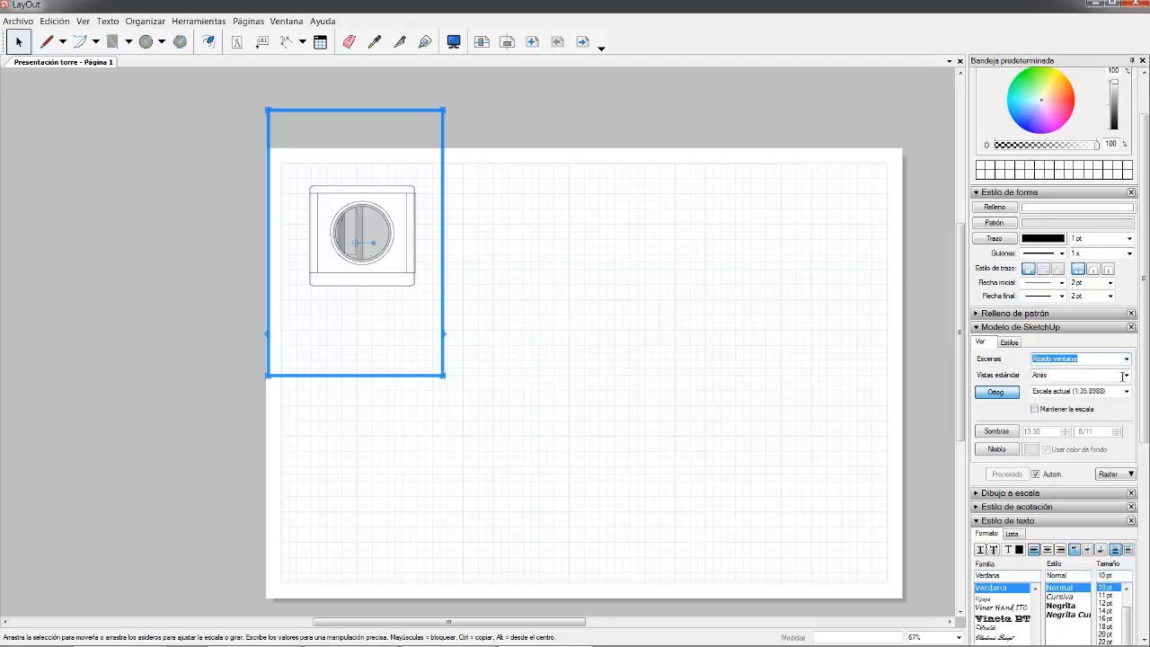
left_click(1125, 375)
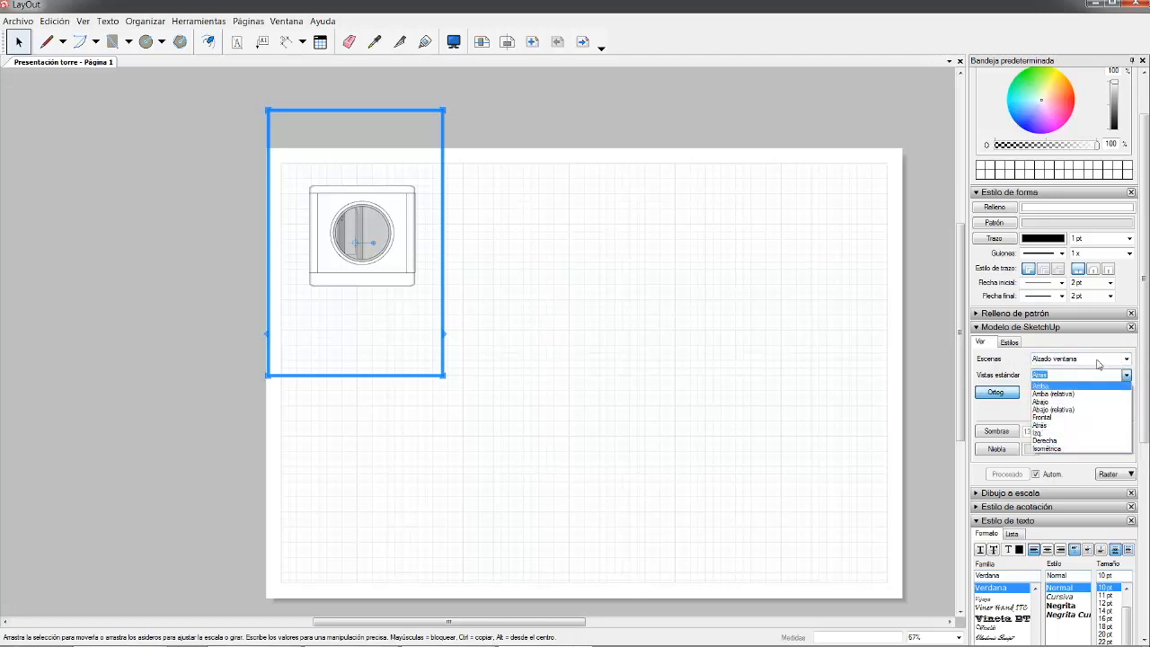
left_click(901, 370)
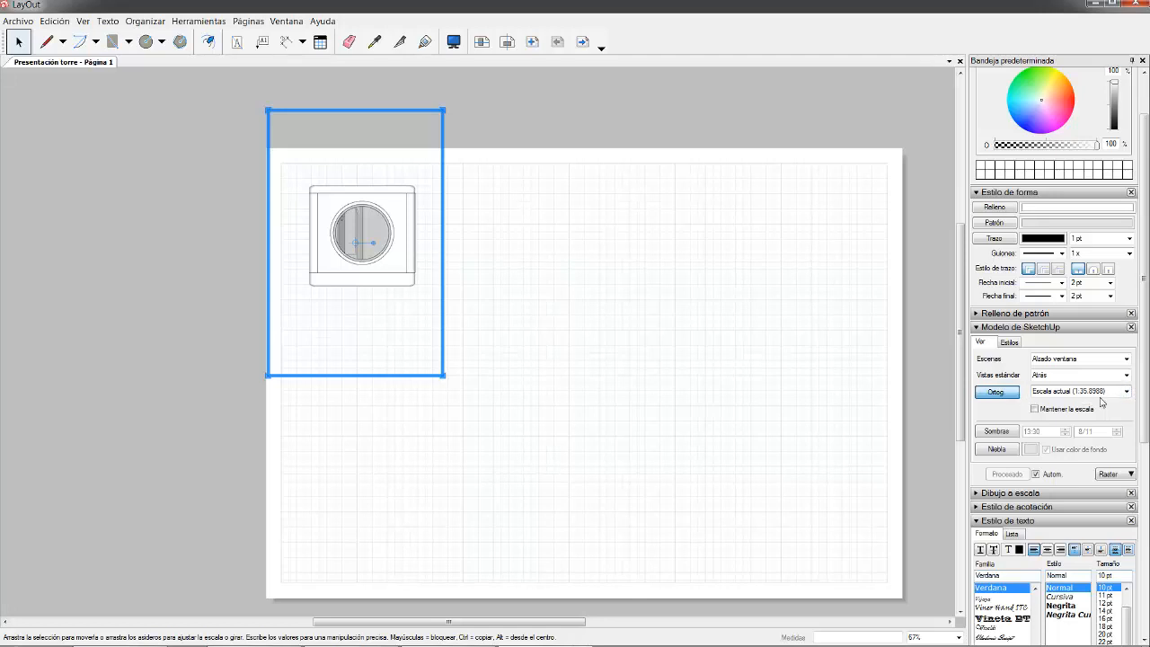
- Try the Alzado ventana viewport at 1:100 and 1:50, then settle on 1 mm:25 mm (1:25)
left_click(1127, 395)
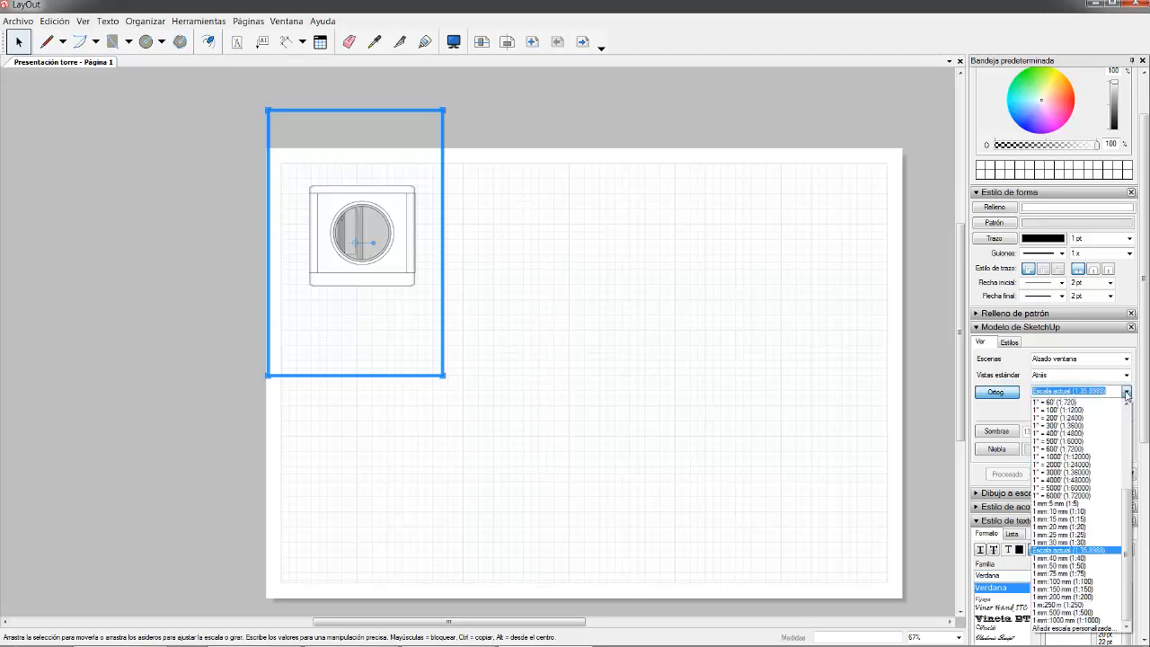
left_click_drag(1125, 528, 1134, 577)
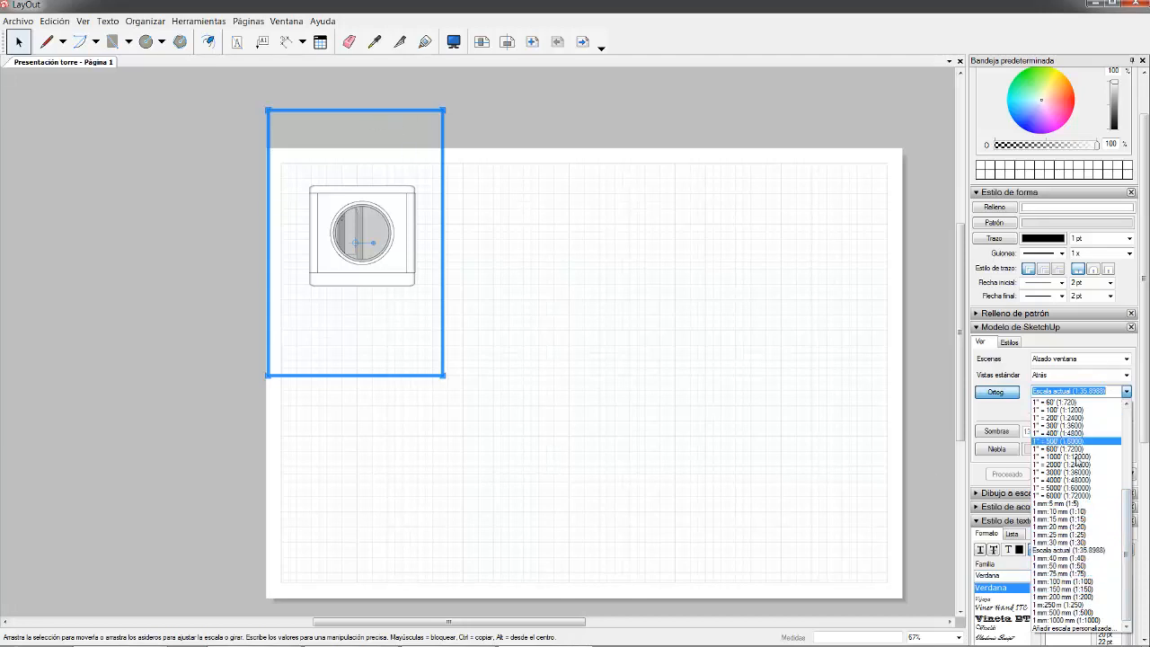
left_click(1086, 582)
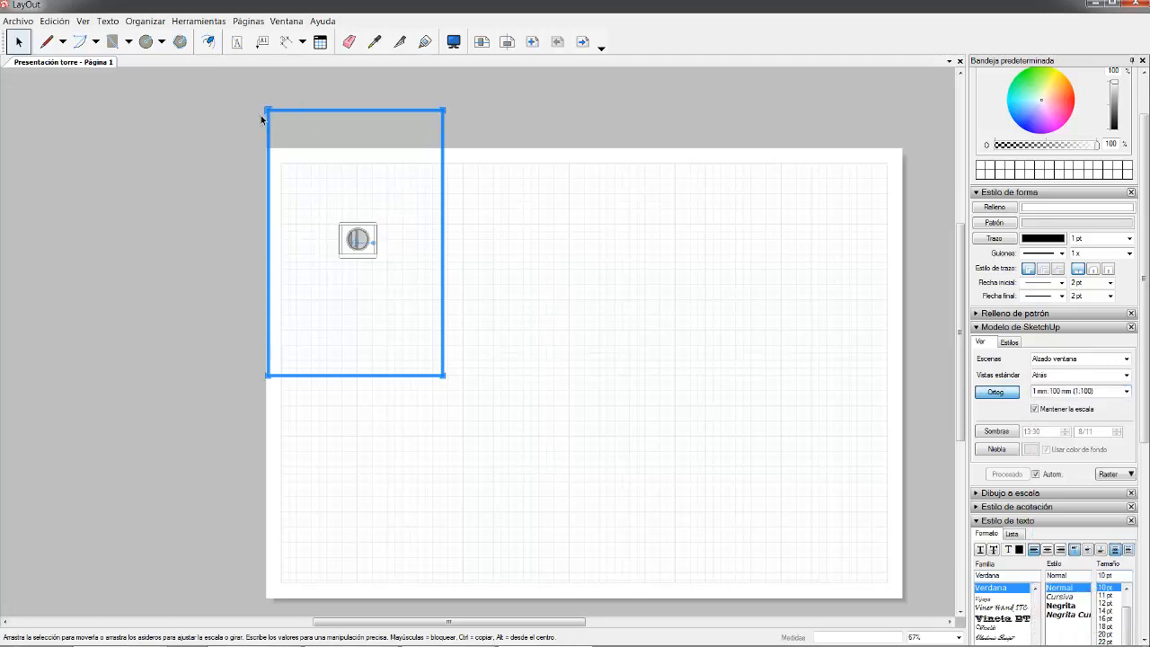
left_click(1127, 394)
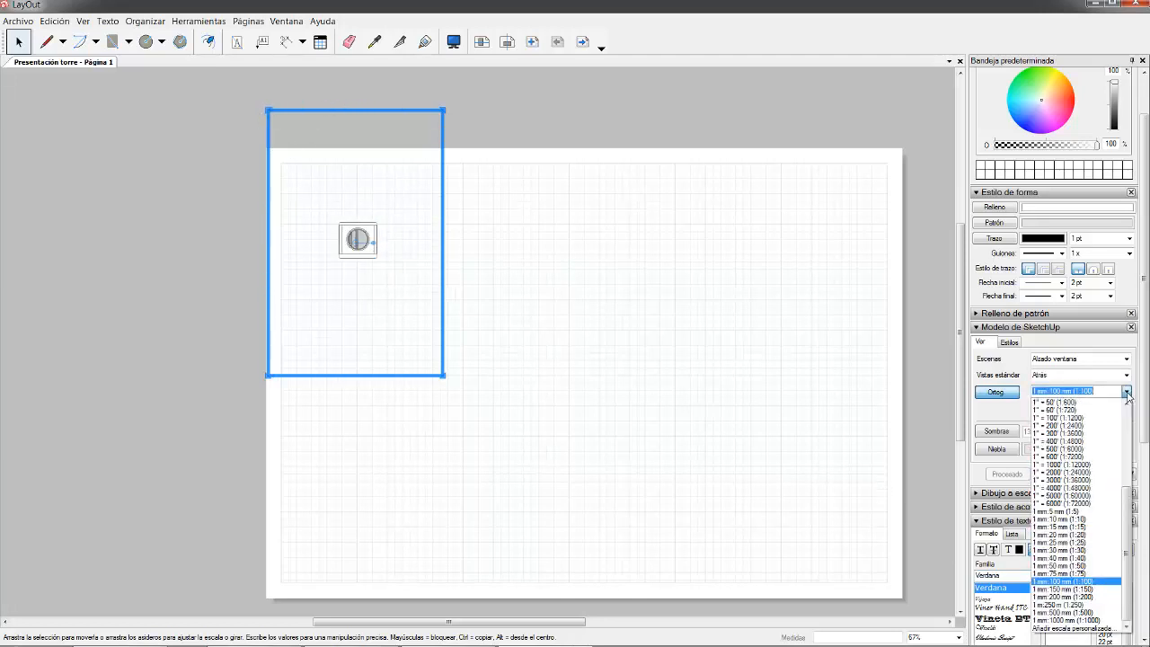
left_click(1089, 566)
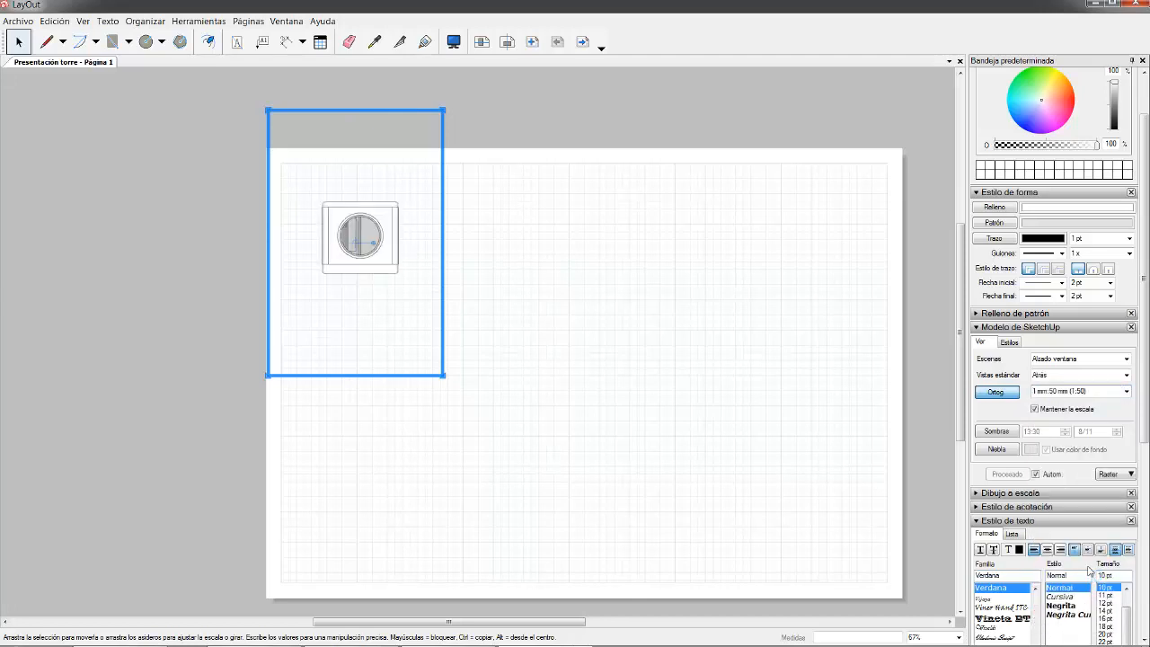
left_click(1126, 392)
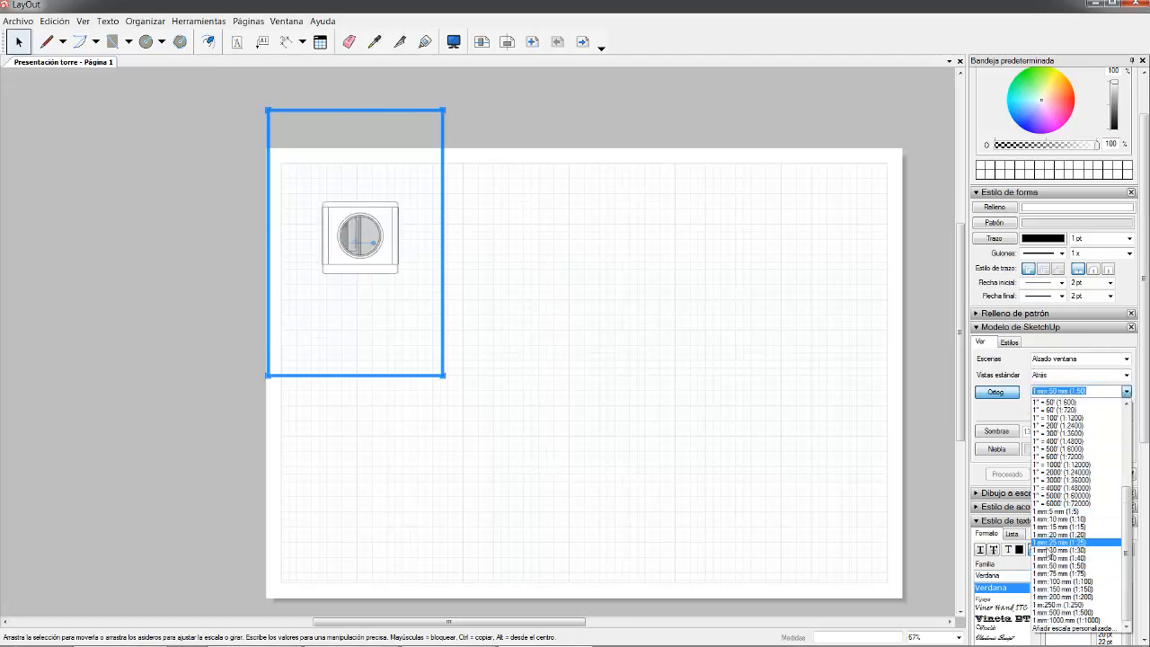
left_click(1060, 542)
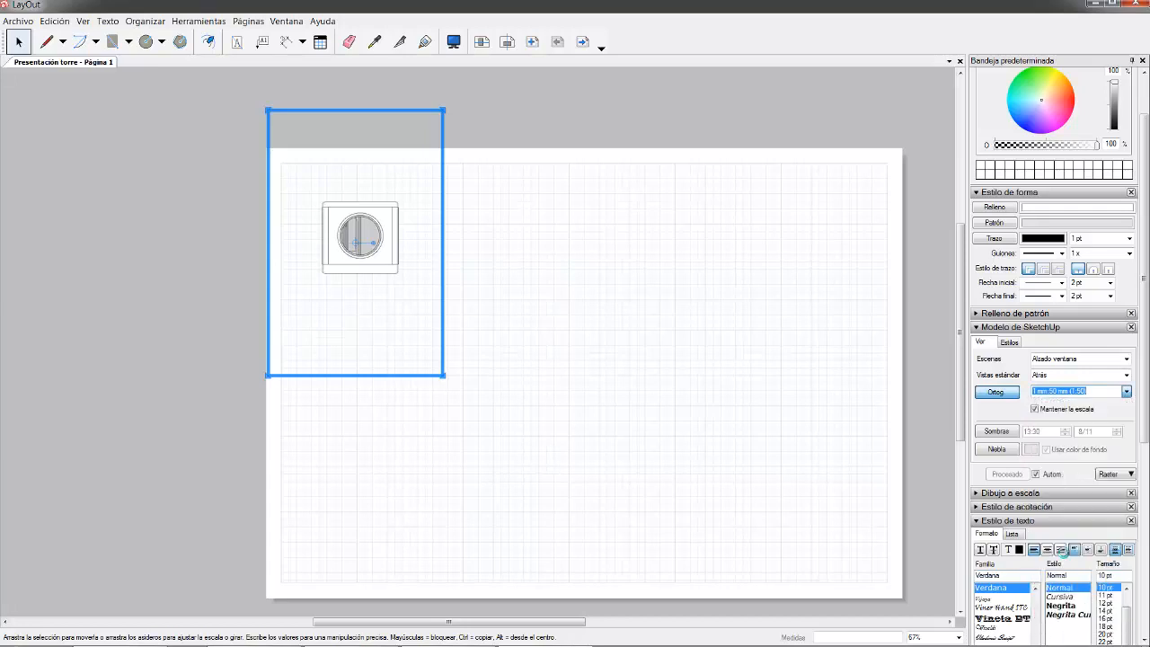
- Crop the Alzado ventana viewport's top, bottom and right edges and tuck it into the top-left corner
left_click_drag(444, 197, 428, 222)
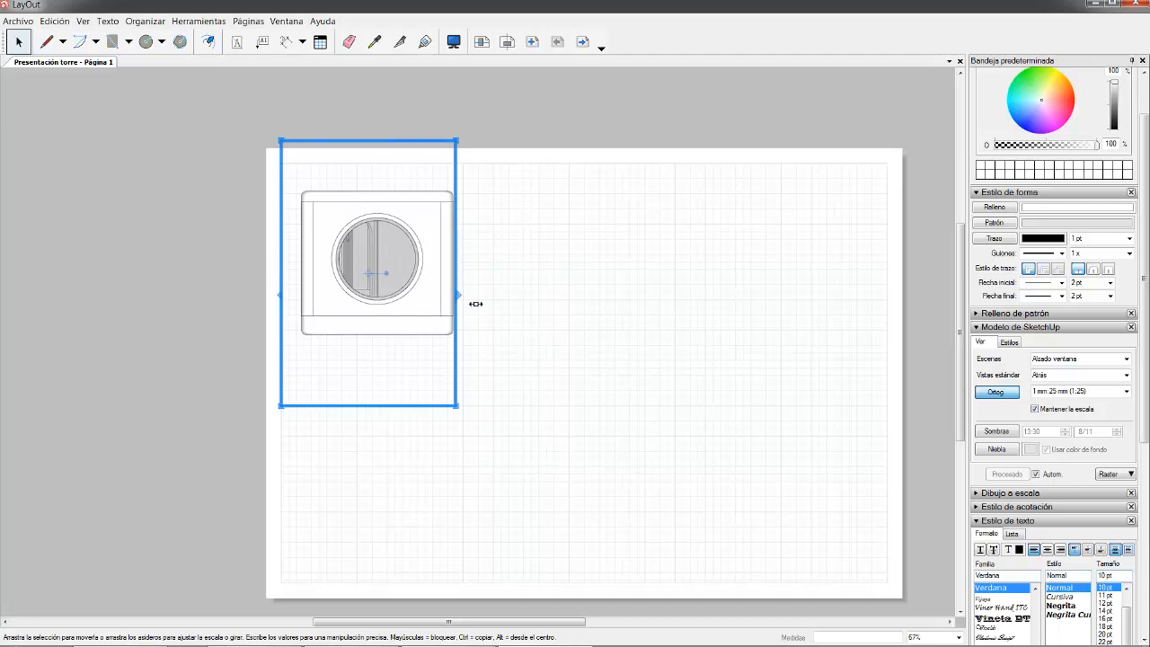
left_click_drag(475, 304, 479, 304)
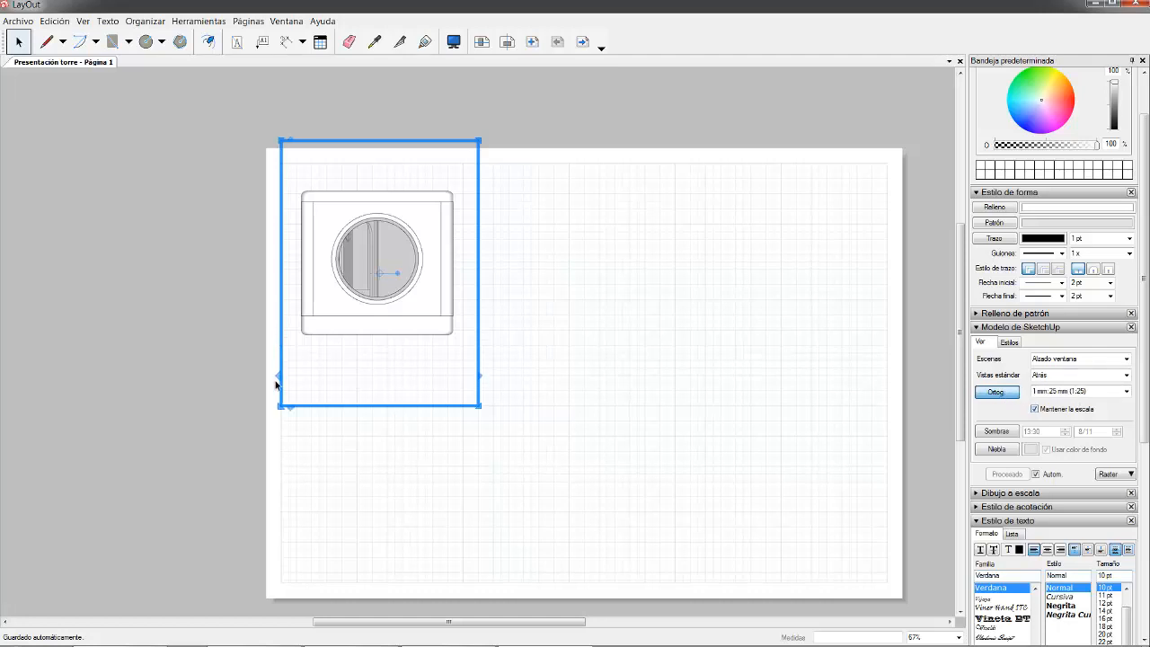
left_click_drag(393, 406, 393, 361)
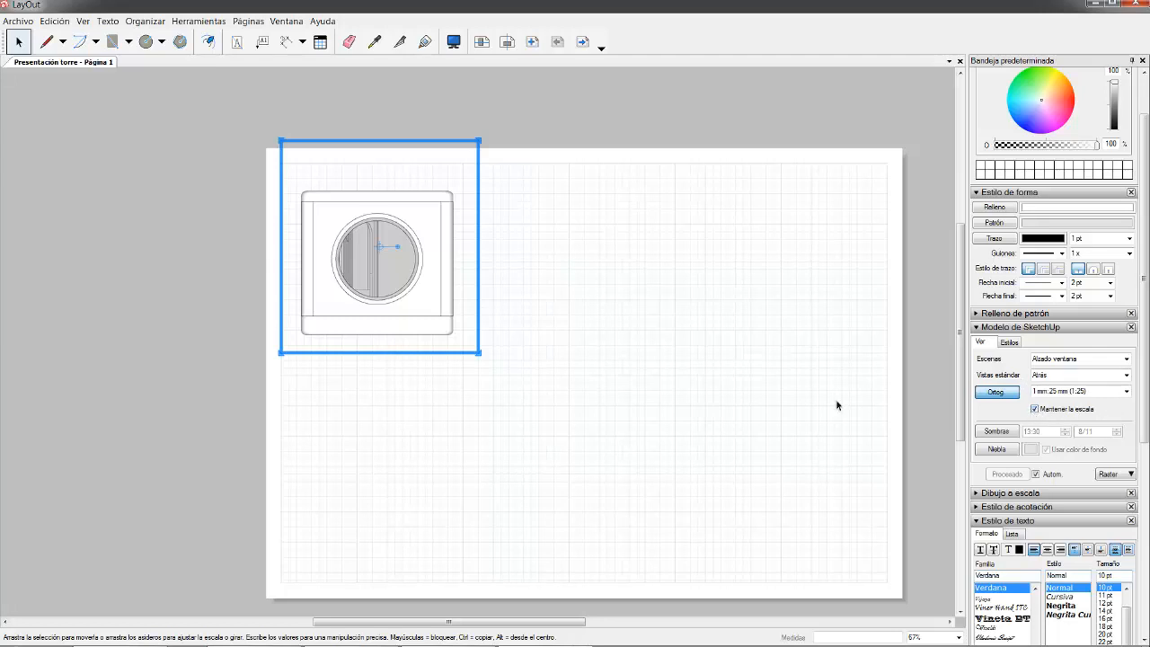
left_click_drag(441, 238, 431, 231)
left_click_drag(388, 147, 389, 187)
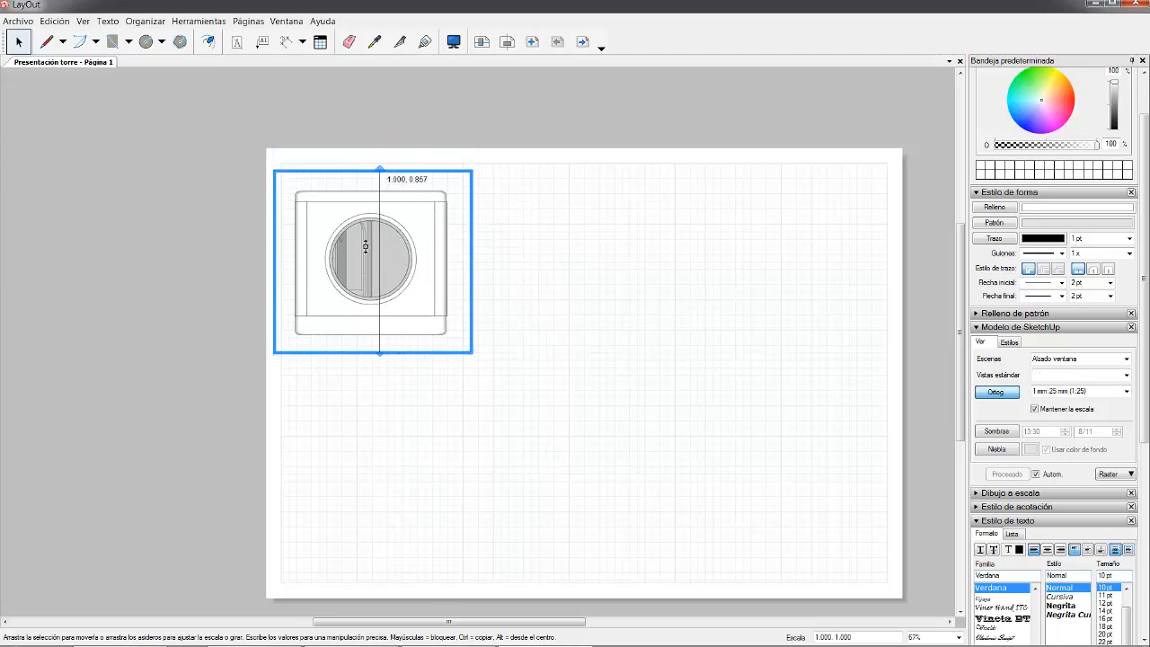
left_click_drag(429, 236, 426, 215)
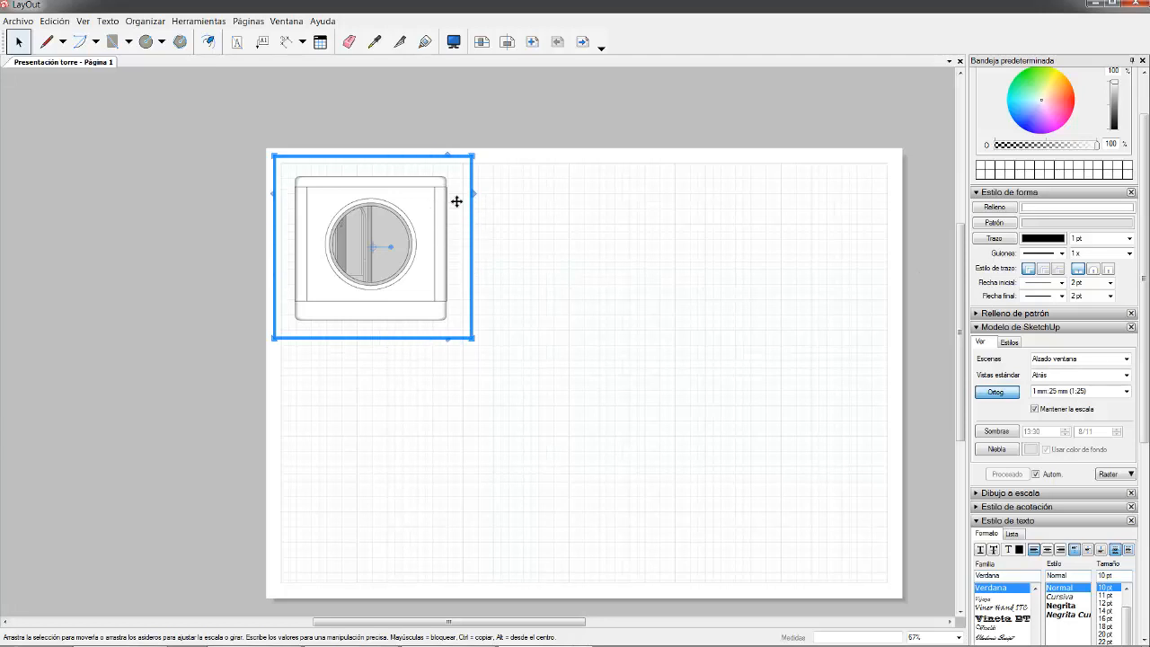
- Copy the window elevation viewport directly below the original, discarding a first stray copy
left_click_drag(434, 212, 434, 393, "ctrl")
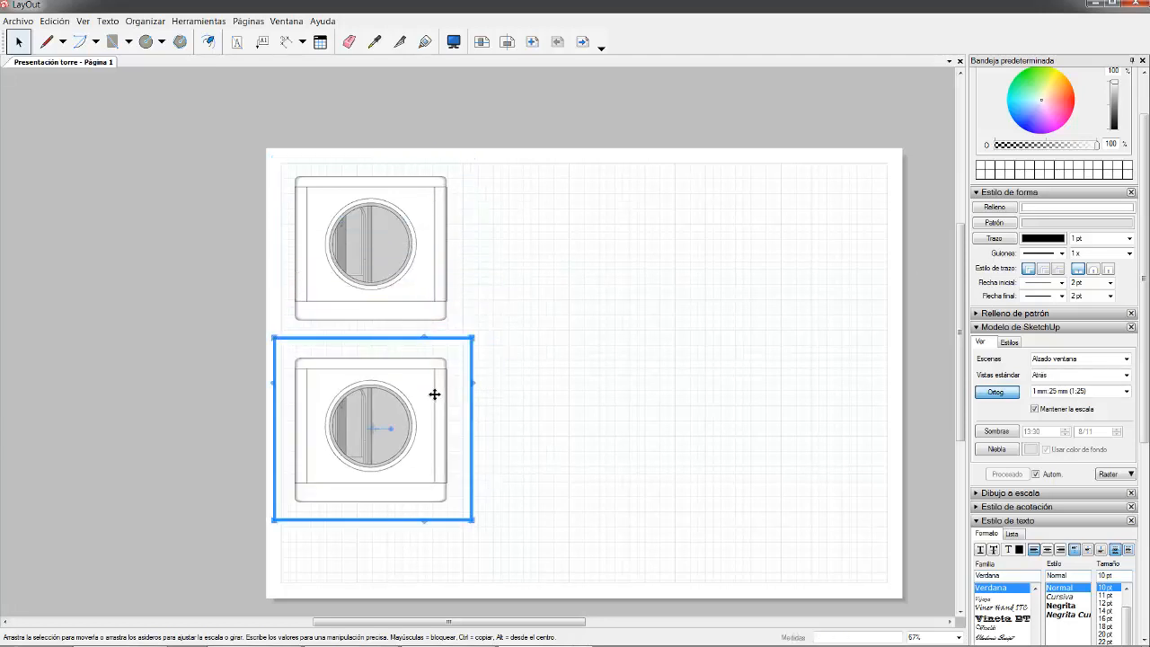
key("Delete")
left_click(437, 202)
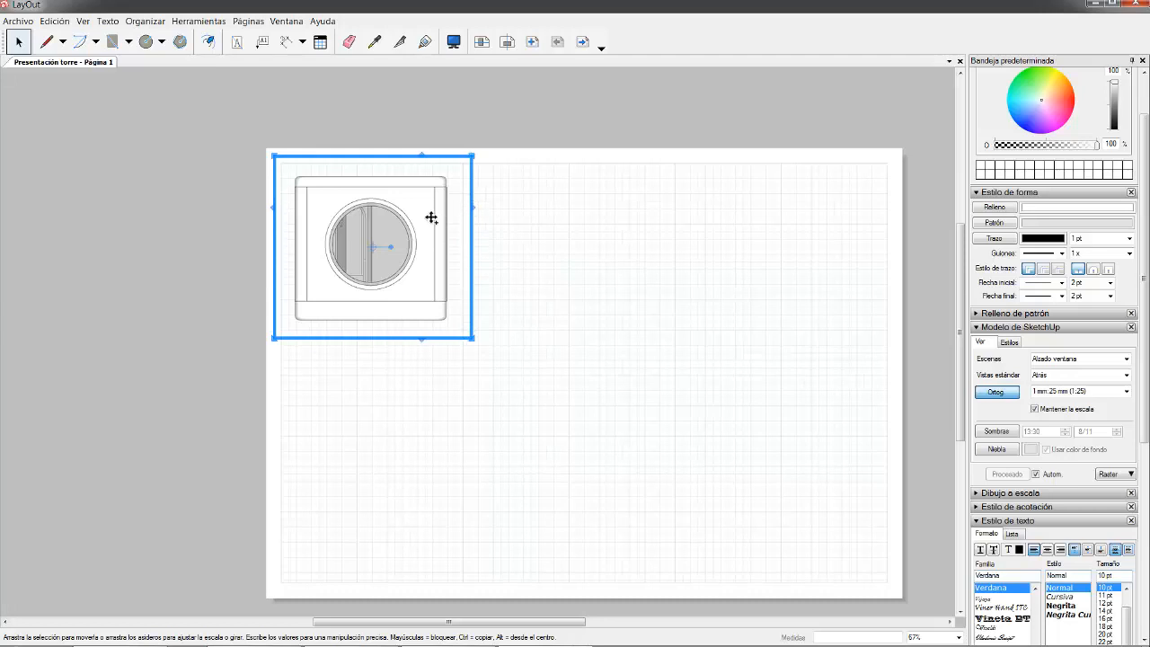
left_click_drag(431, 216, 430, 392, "ctrl")
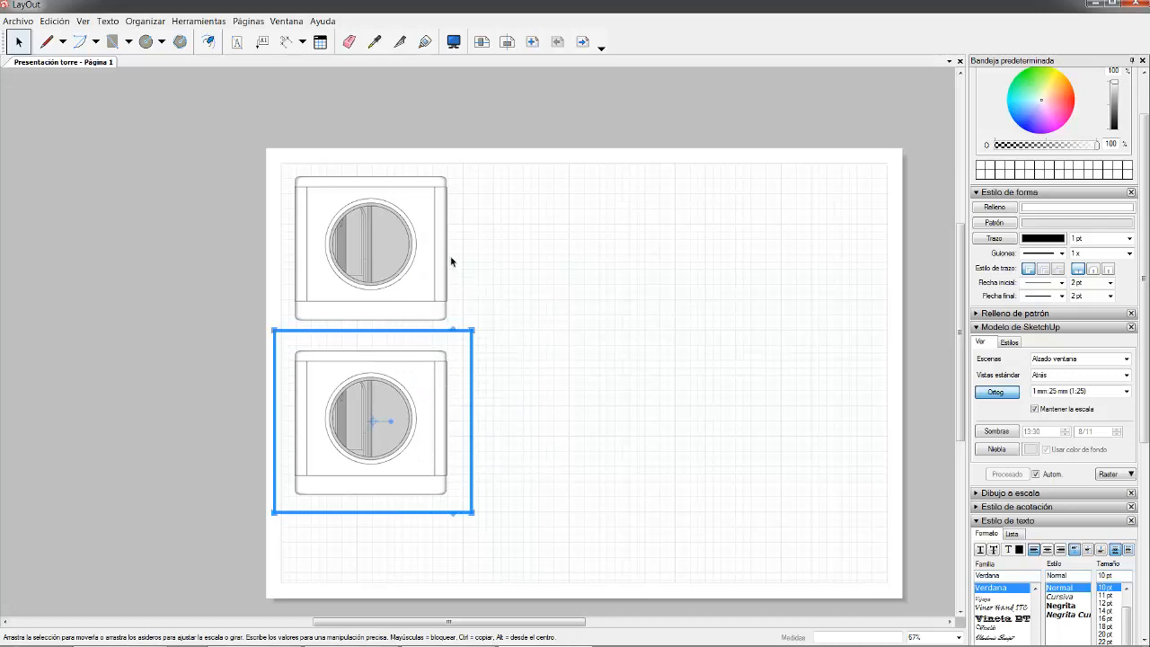
- Copy the elevation to the right of the original, undoing an unwanted bottom-right copy
left_click(438, 233)
left_click_drag(517, 236, 617, 222, "ctrl")
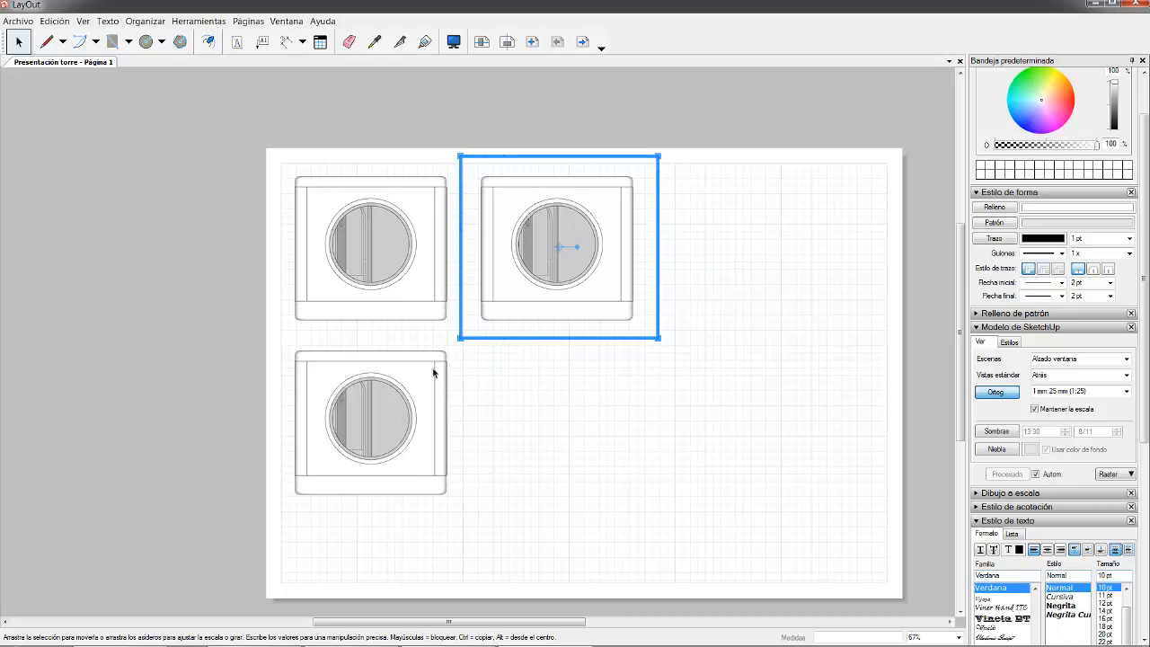
left_click(427, 282)
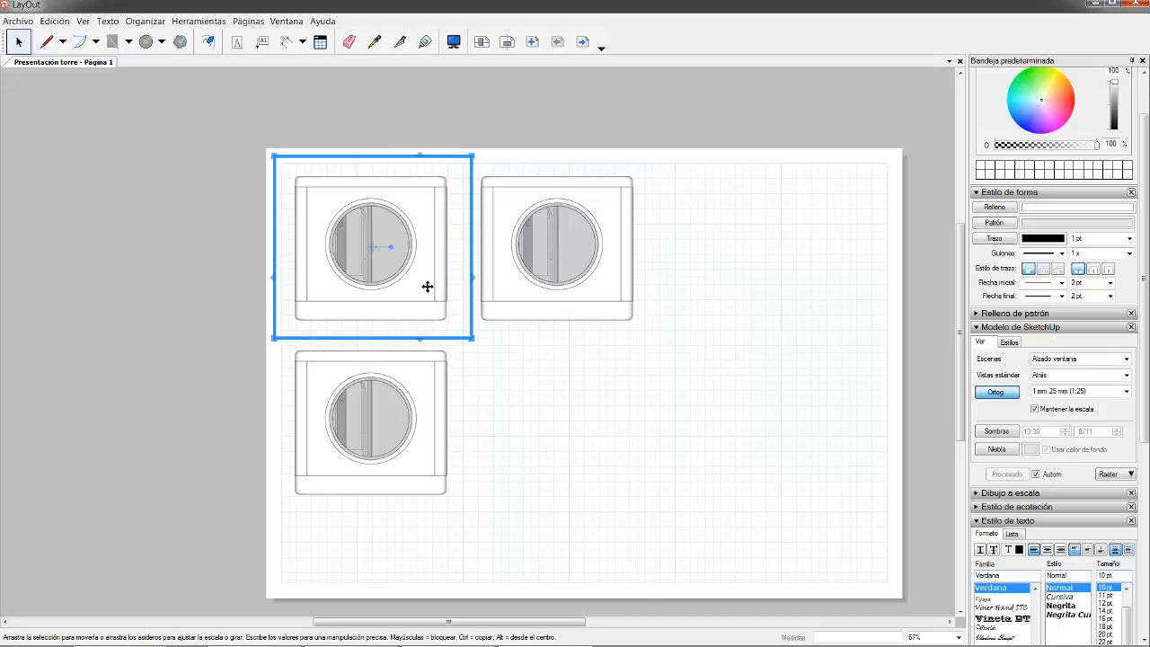
left_click_drag(428, 282, 617, 466, "ctrl")
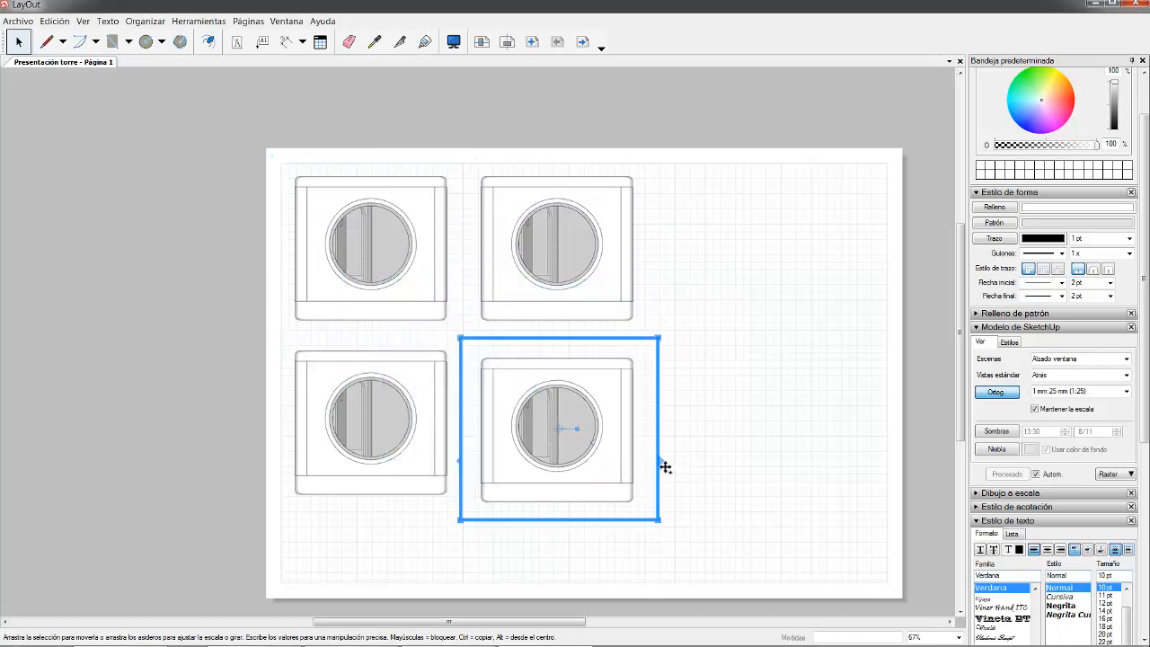
key("ctrl+z")
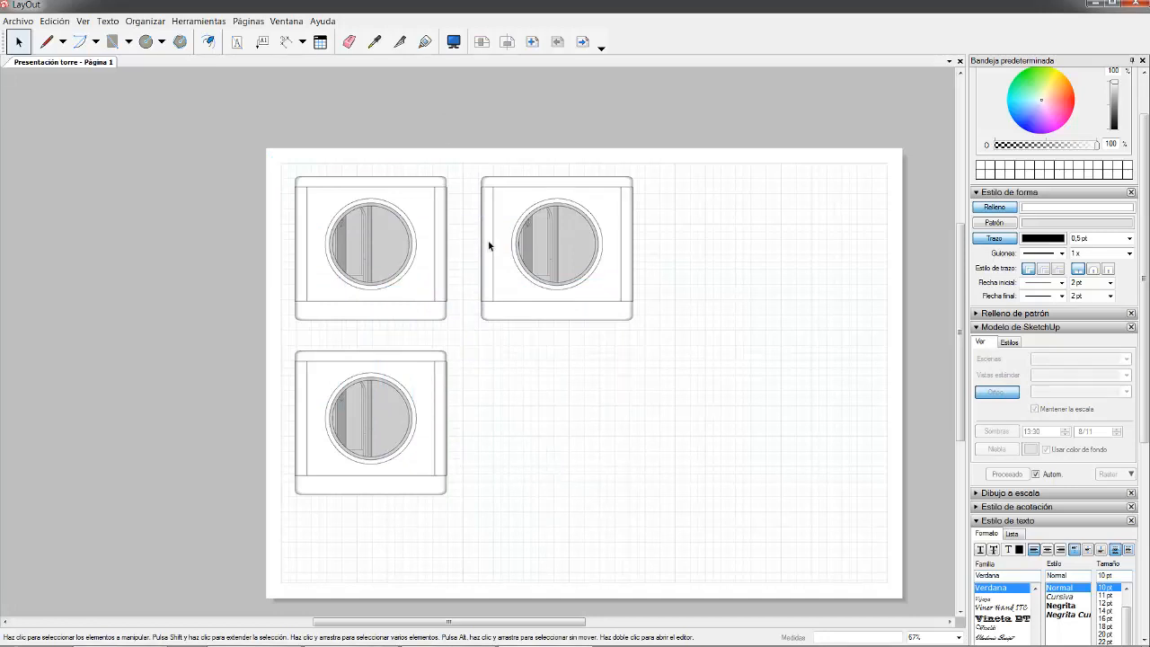
left_click(517, 208)
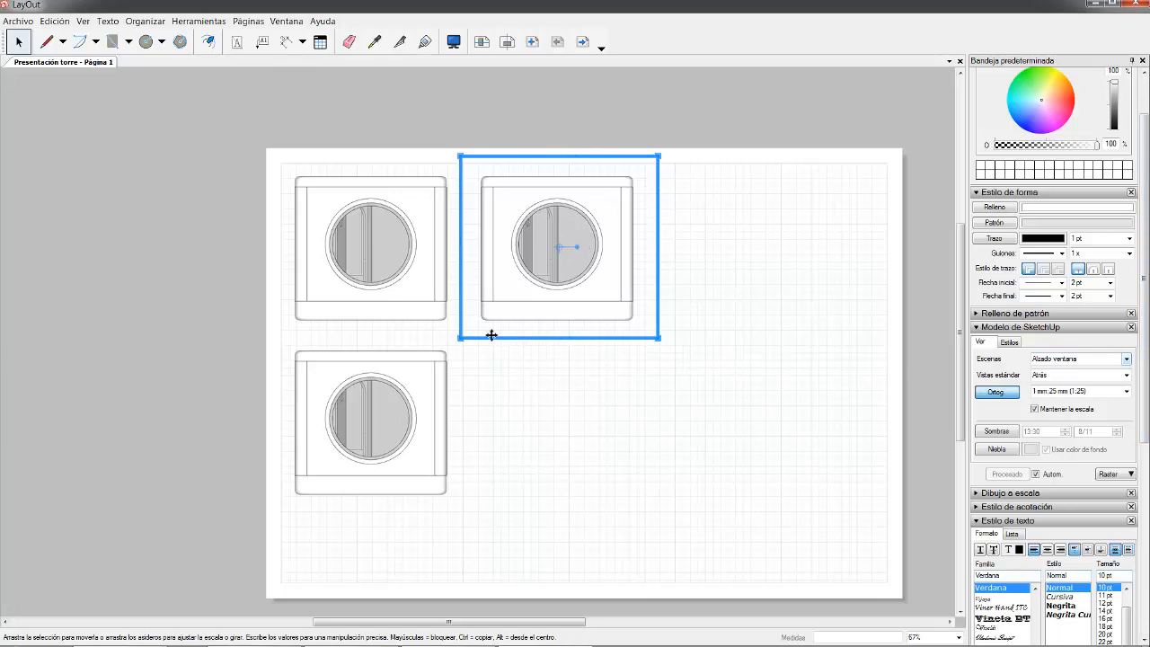
- Switch the top-right copy to the Perfil scene, widen its frame and nudge it beside the elevation
left_click(1129, 360)
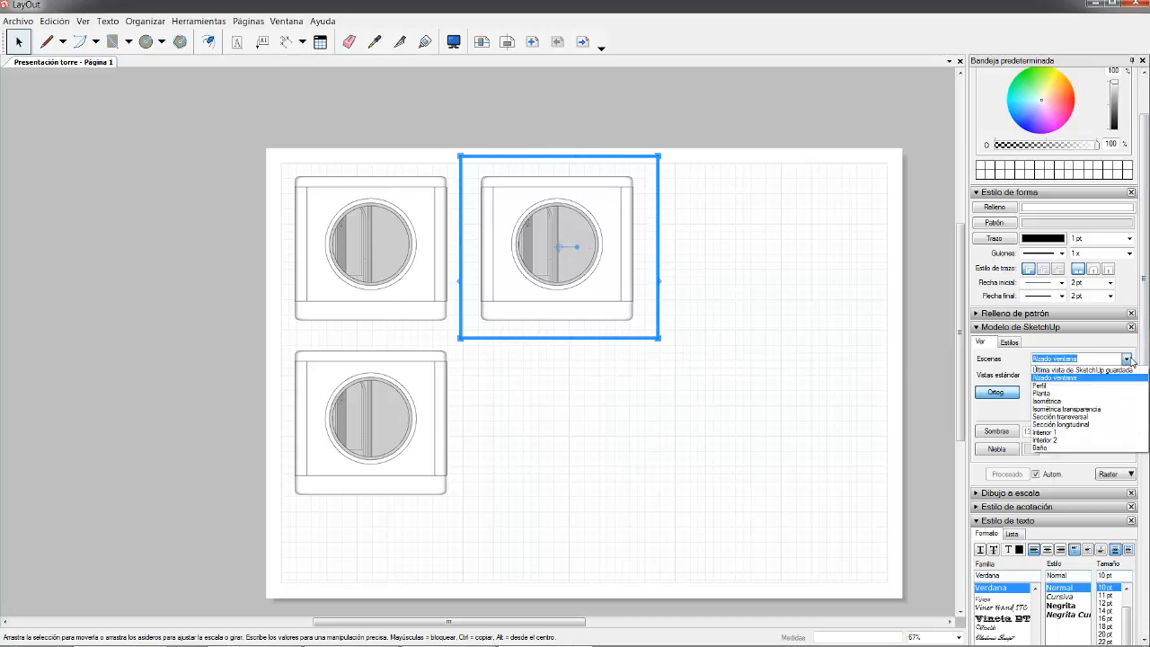
left_click(1049, 390)
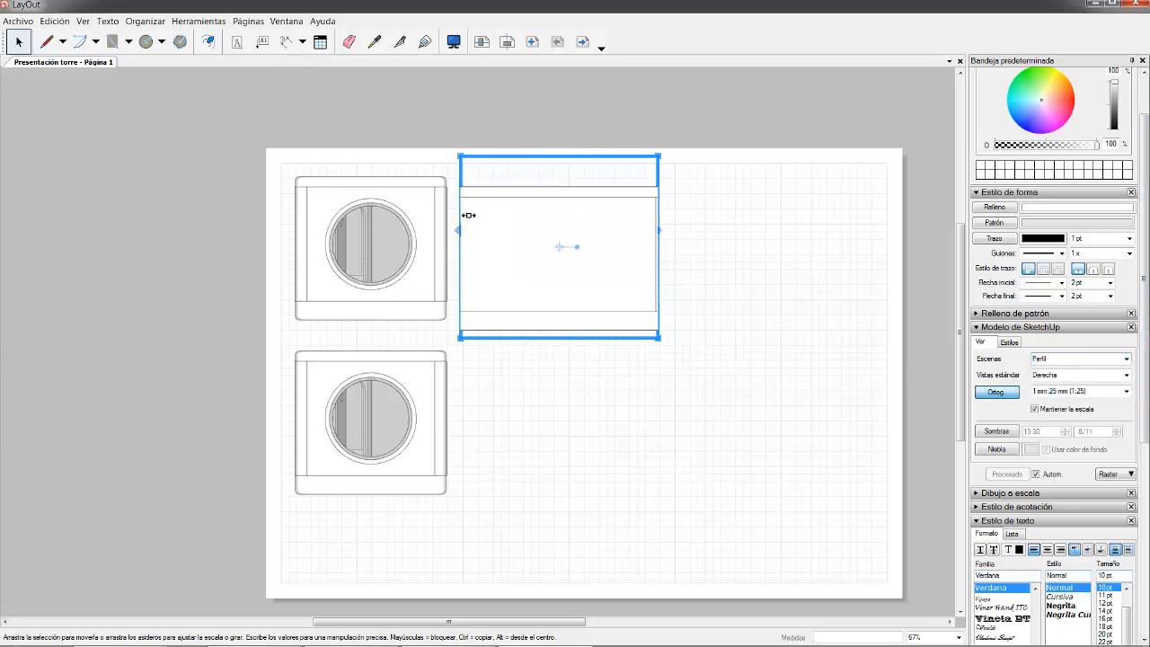
mouse_move(535, 223)
left_mouse_down()
mouse_move(578, 218)
mouse_move(564, 213)
left_mouse_up()
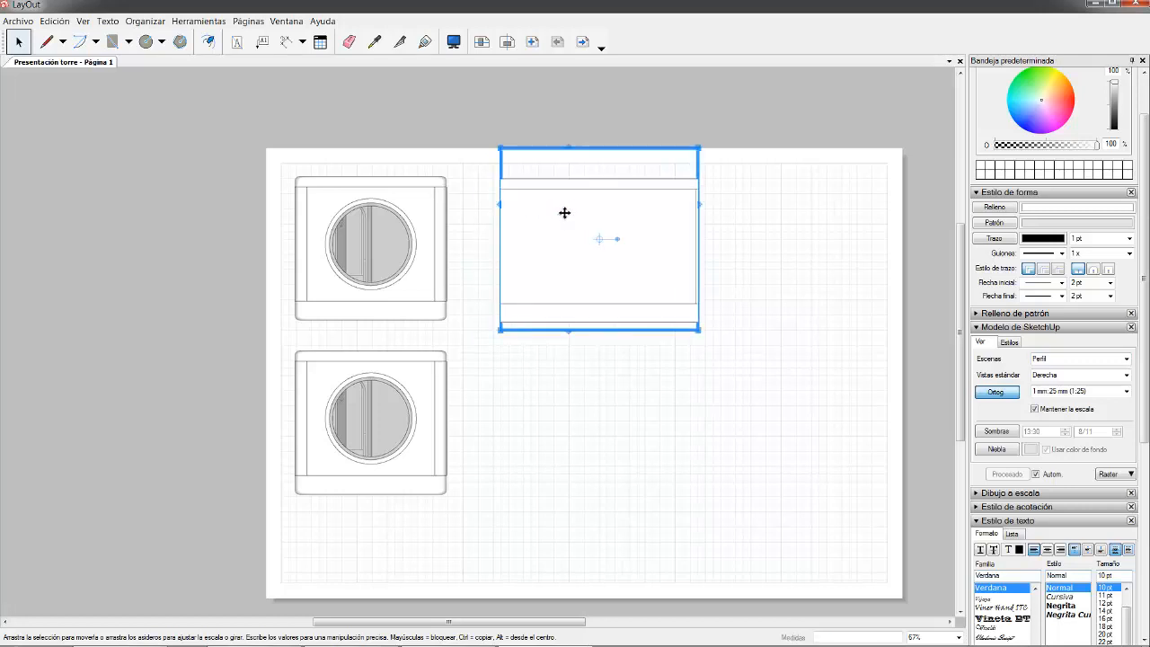
left_click_drag(509, 251, 463, 251)
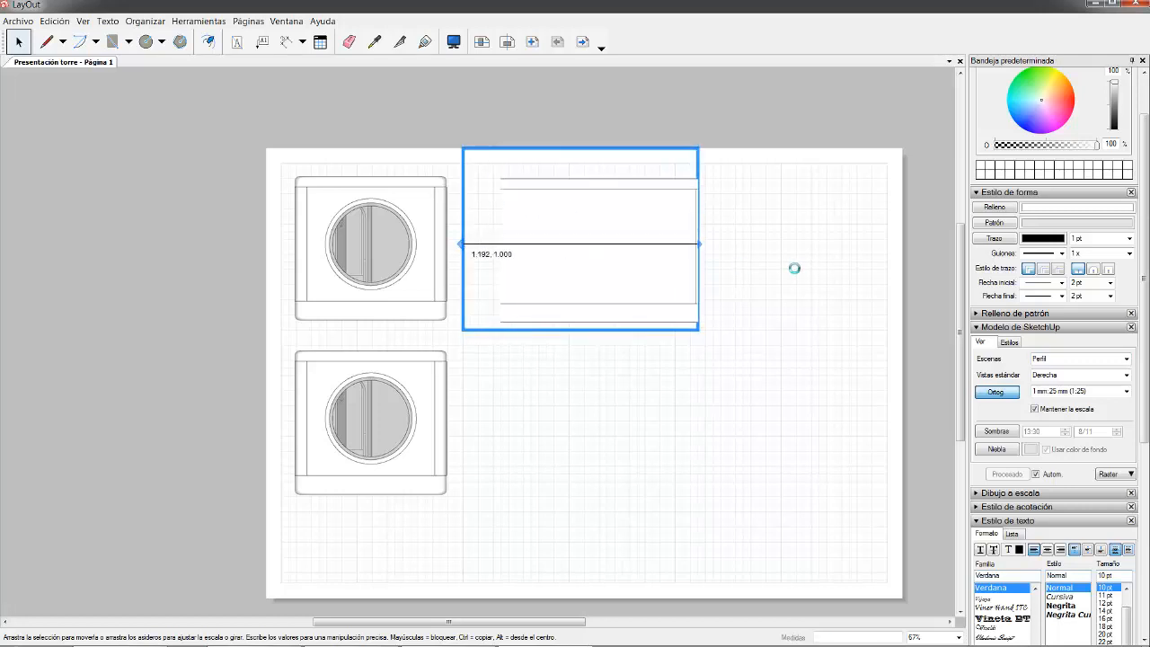
mouse_move(708, 254)
left_mouse_down()
mouse_move(772, 254)
mouse_move(759, 254)
left_mouse_up()
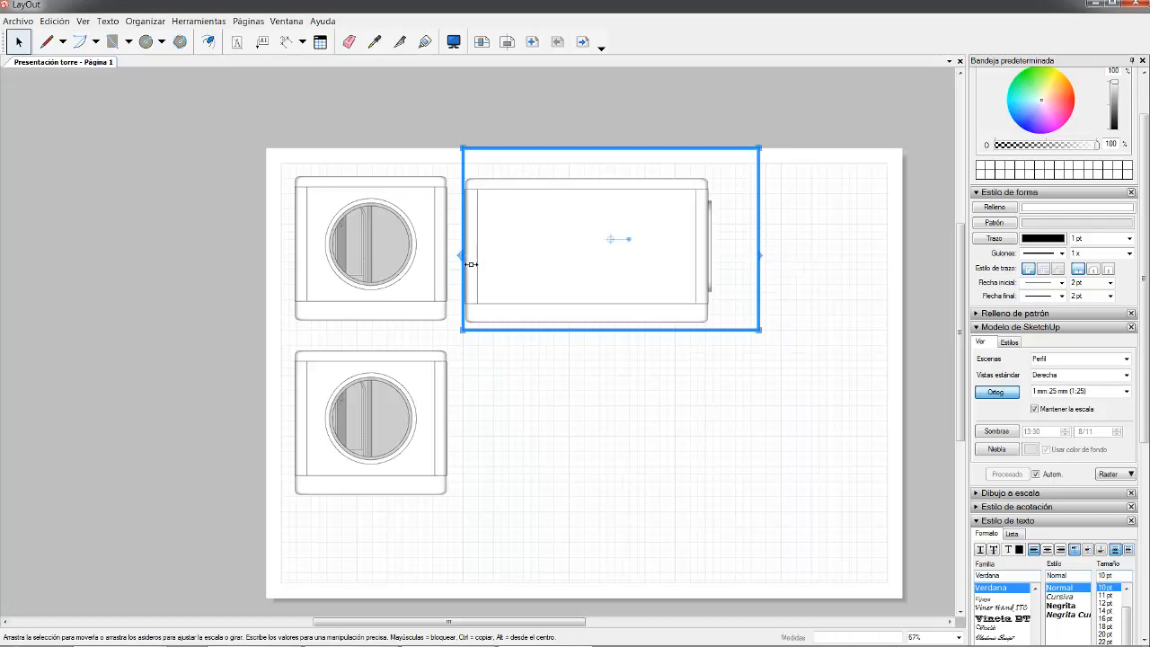
left_click_drag(464, 262, 459, 264)
key("Up")
key("Up")
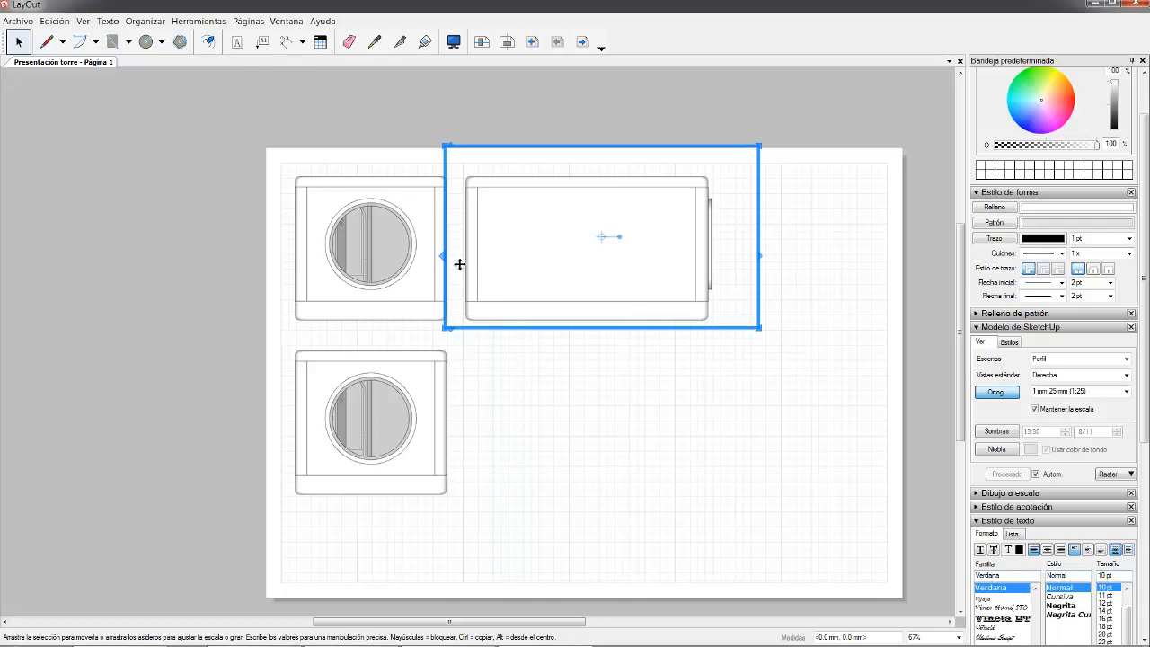
key("Right")
key("Right")
key("Right")
key("Right")
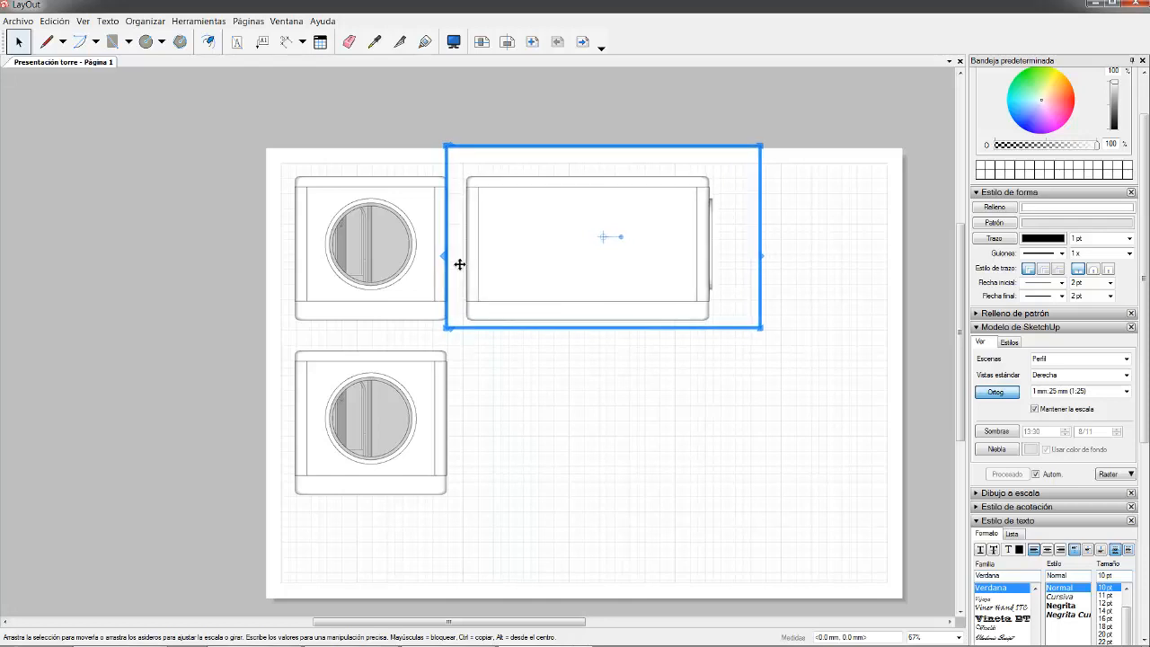
key("Right")
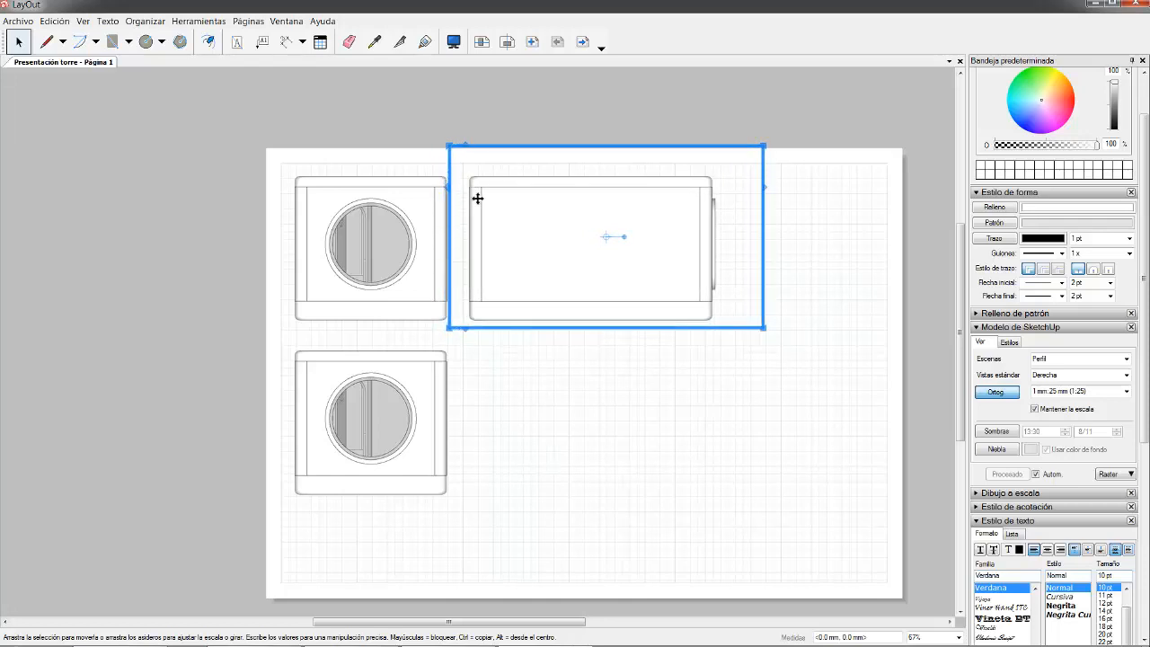
left_click(565, 407)
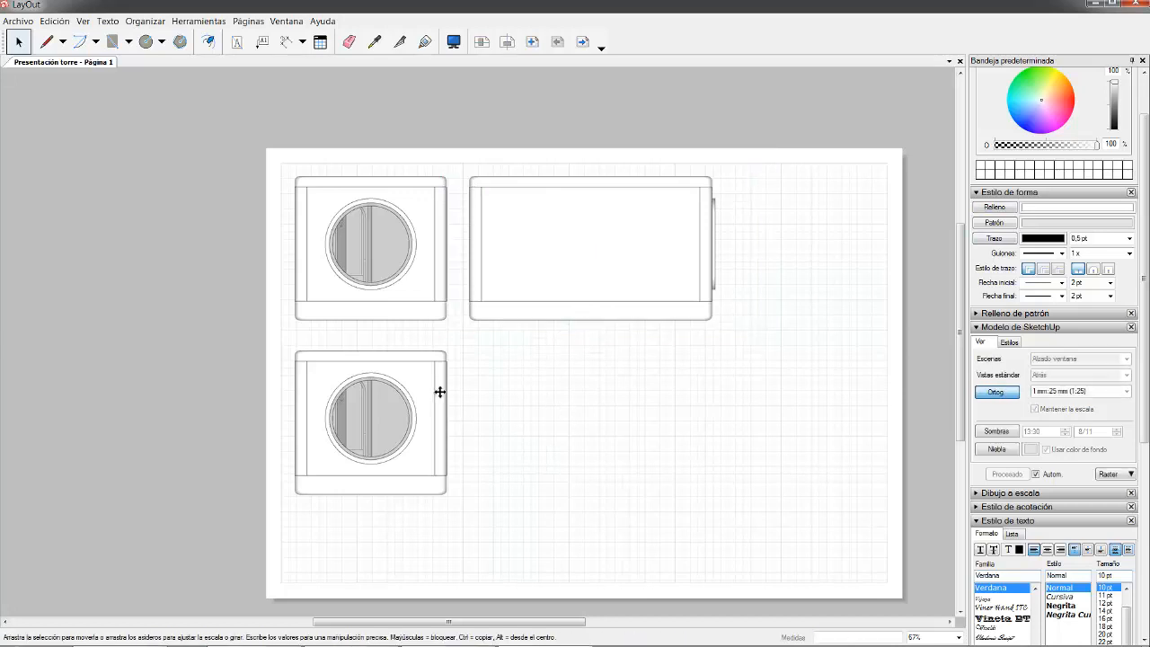
left_click(439, 389)
- Set the lower copy to the Planta scene, extend its frame, narrow its right side, and move it under the elevation
left_click(1127, 359)
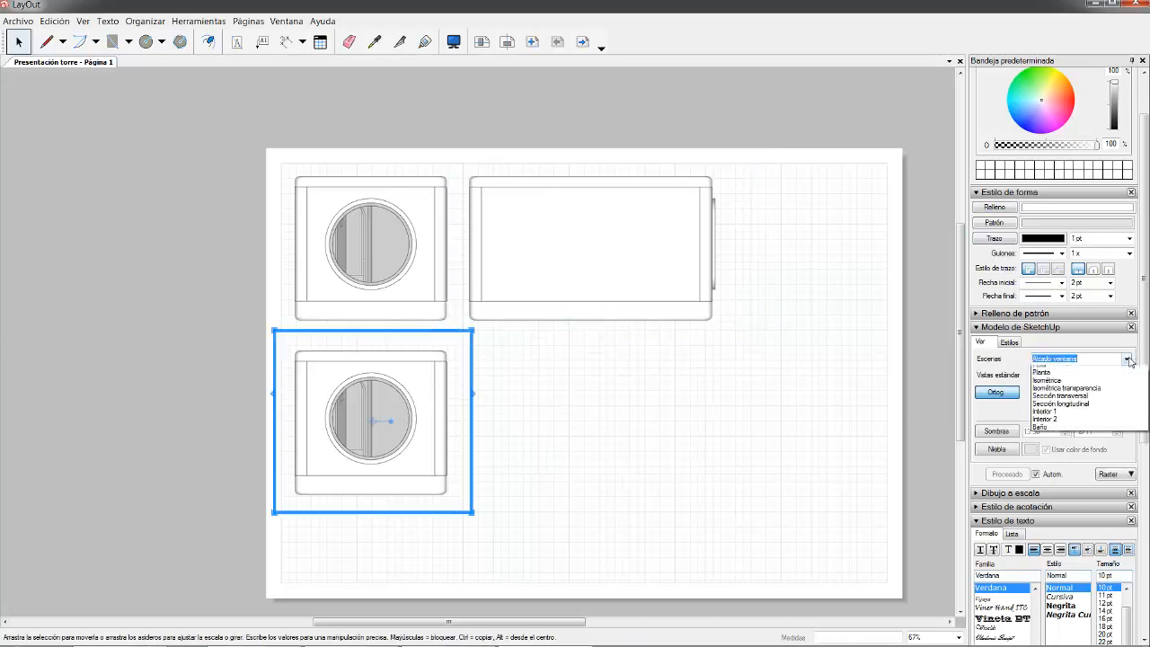
left_click(1095, 402)
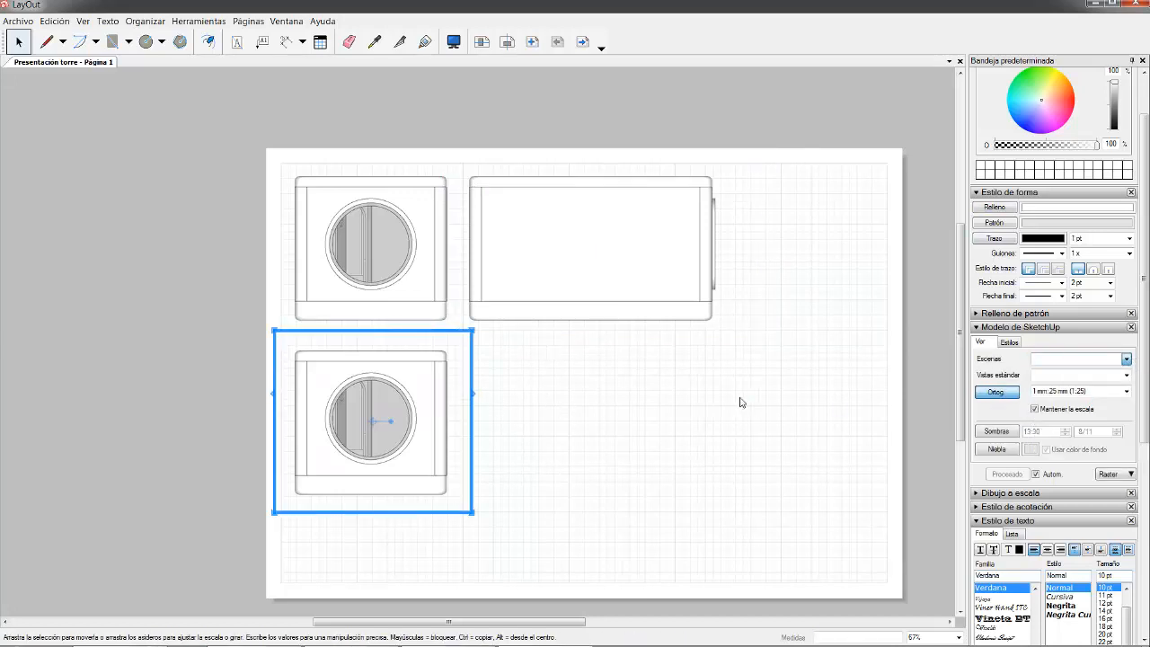
left_click_drag(379, 513, 362, 579)
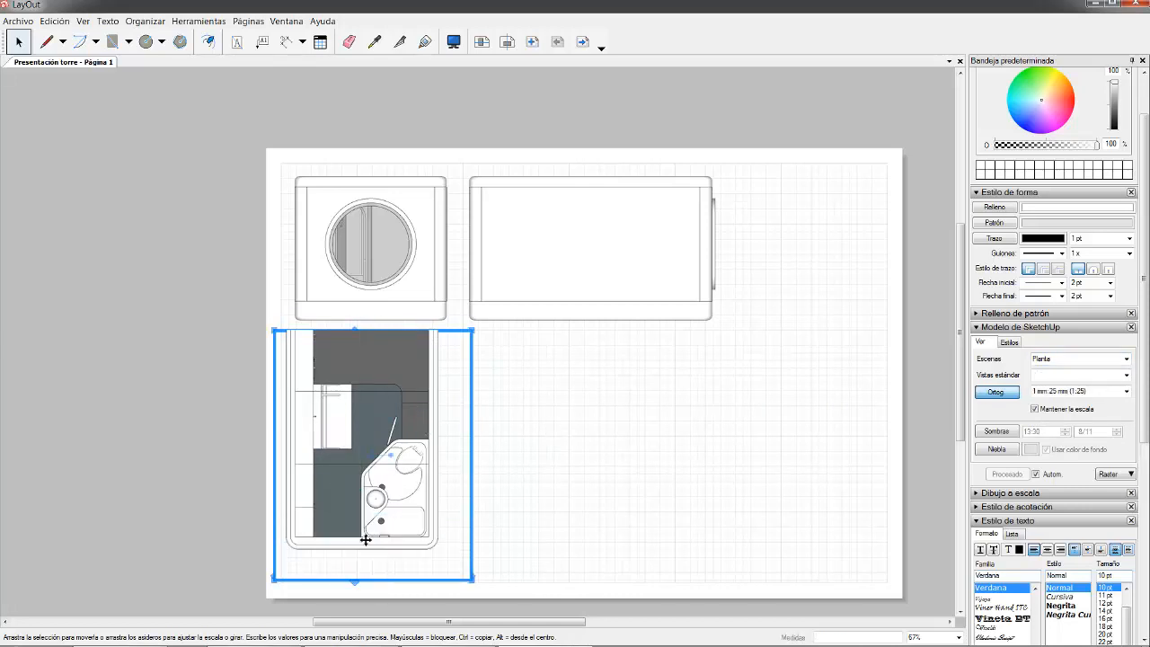
left_click_drag(409, 336, 396, 274)
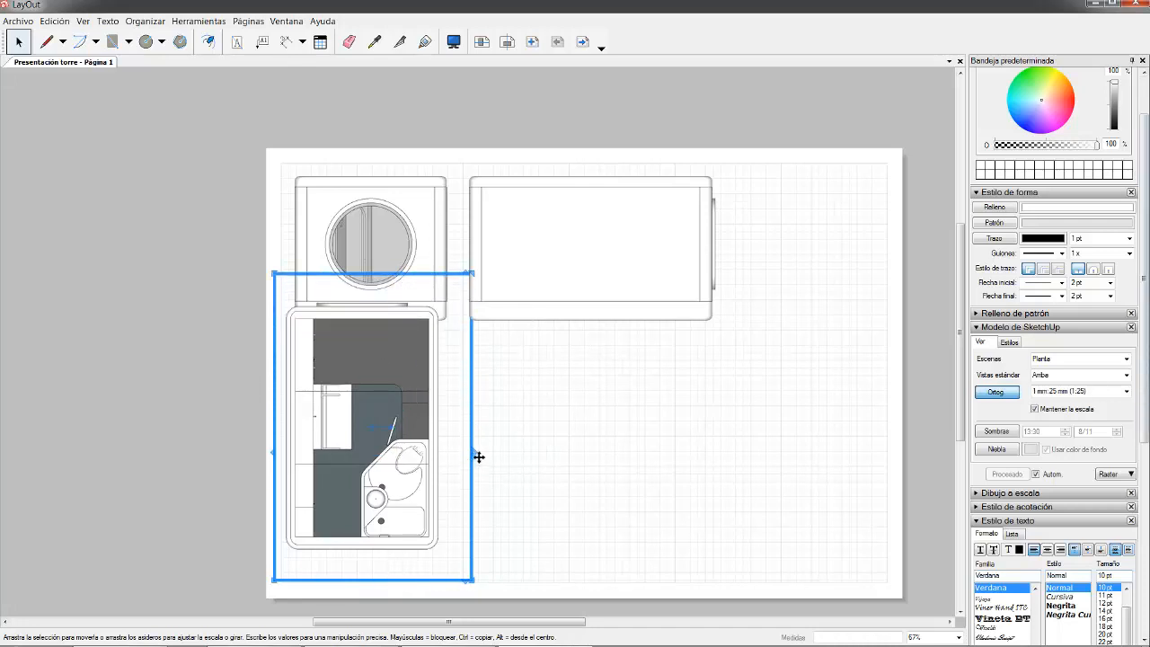
left_click_drag(482, 462, 456, 458)
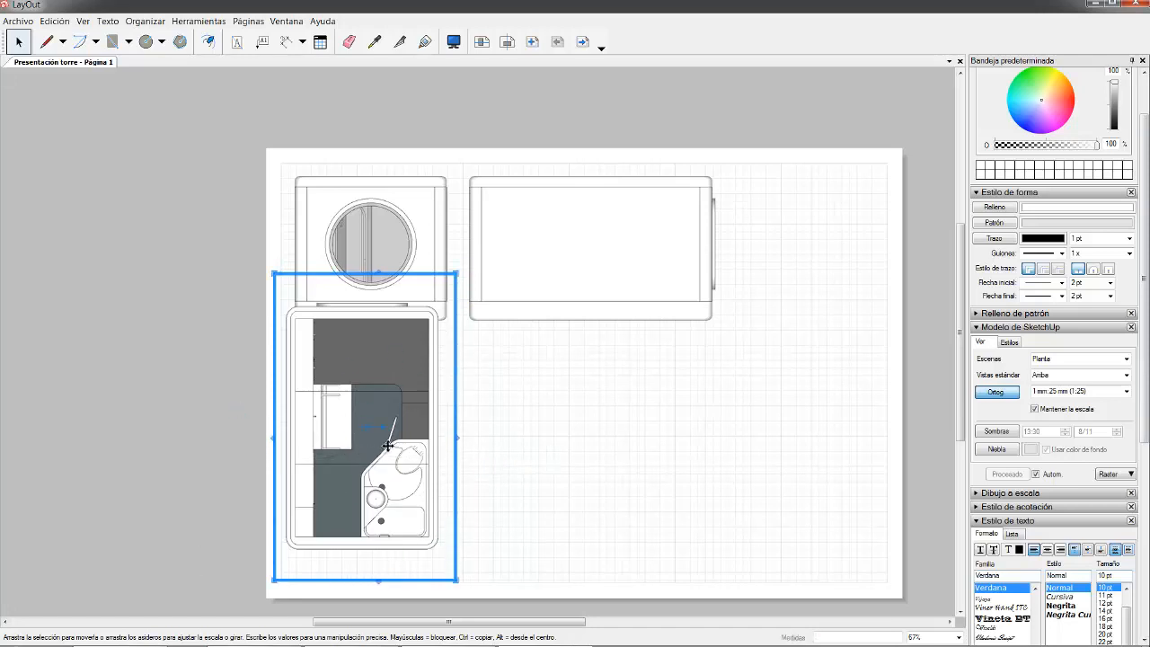
left_click_drag(406, 347, 415, 368)
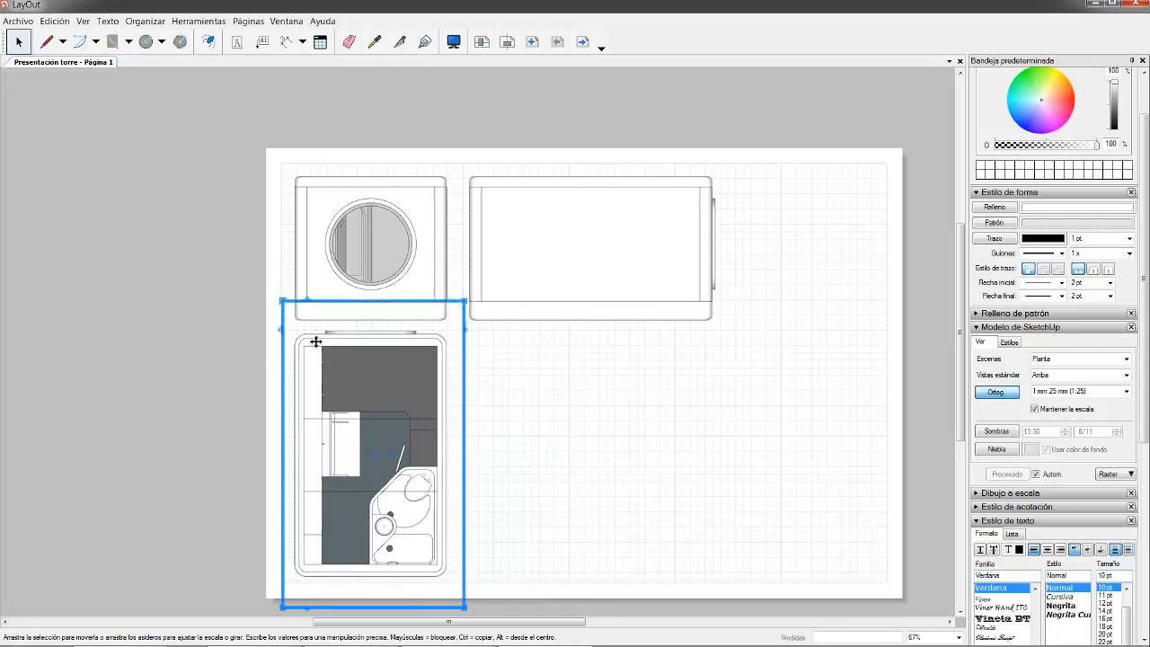
- Shift the Planta viewport slightly right into alignment, checking snapping options in the right-click menus
scroll(306, 347, "up", 6)
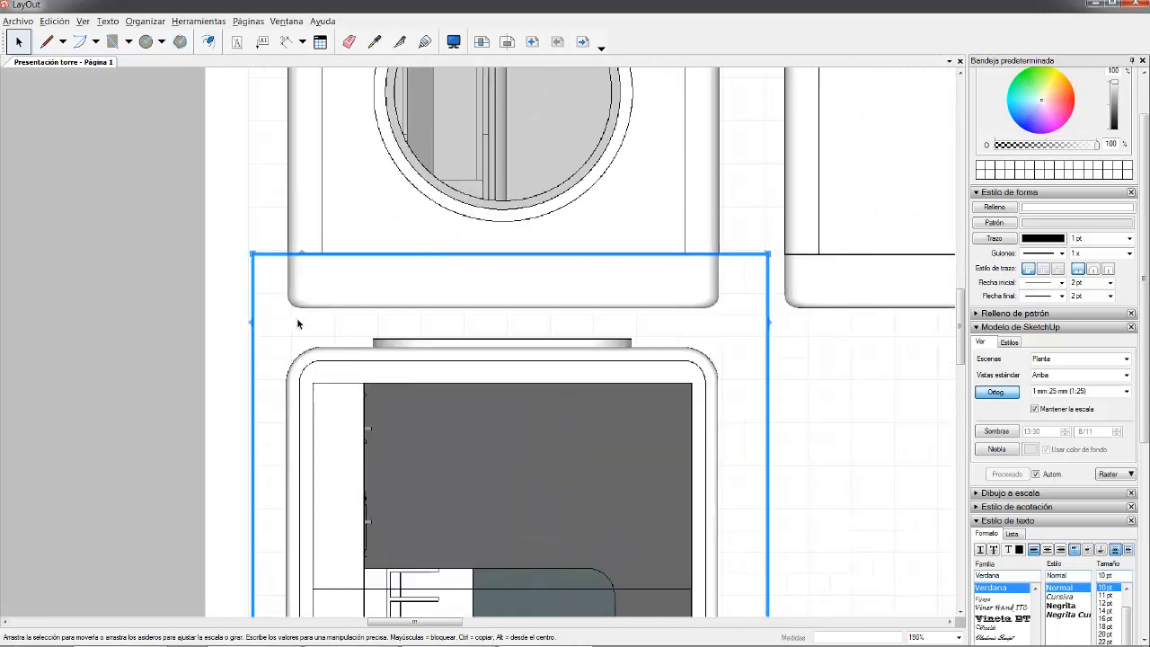
scroll(296, 349, "up", 1)
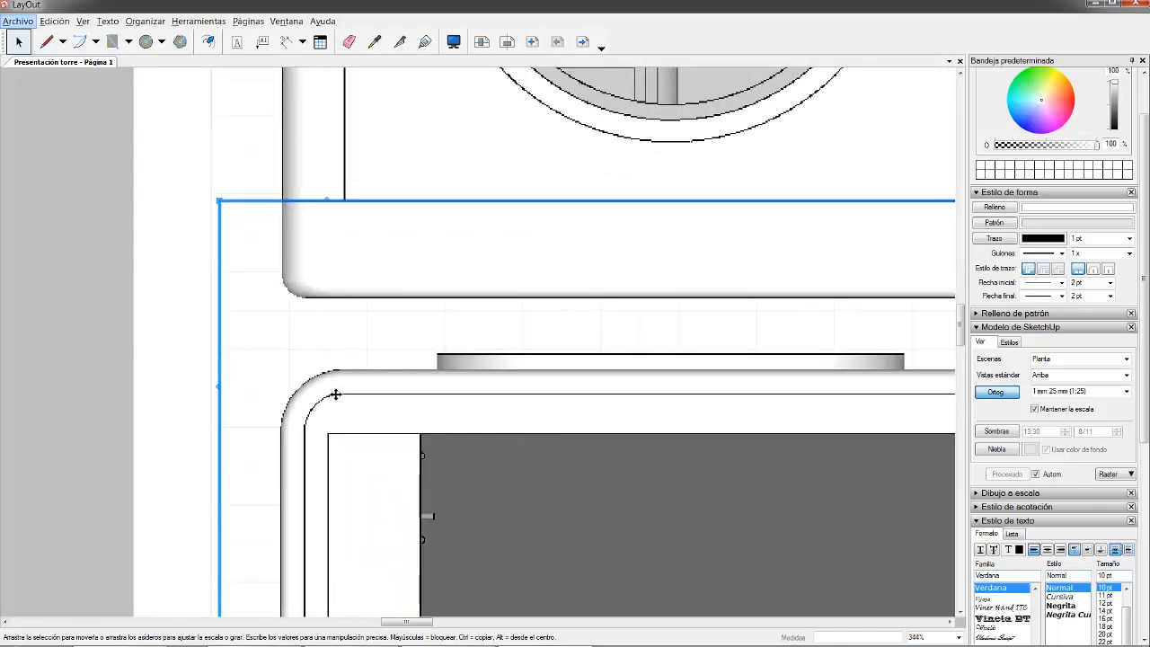
right_click(327, 388)
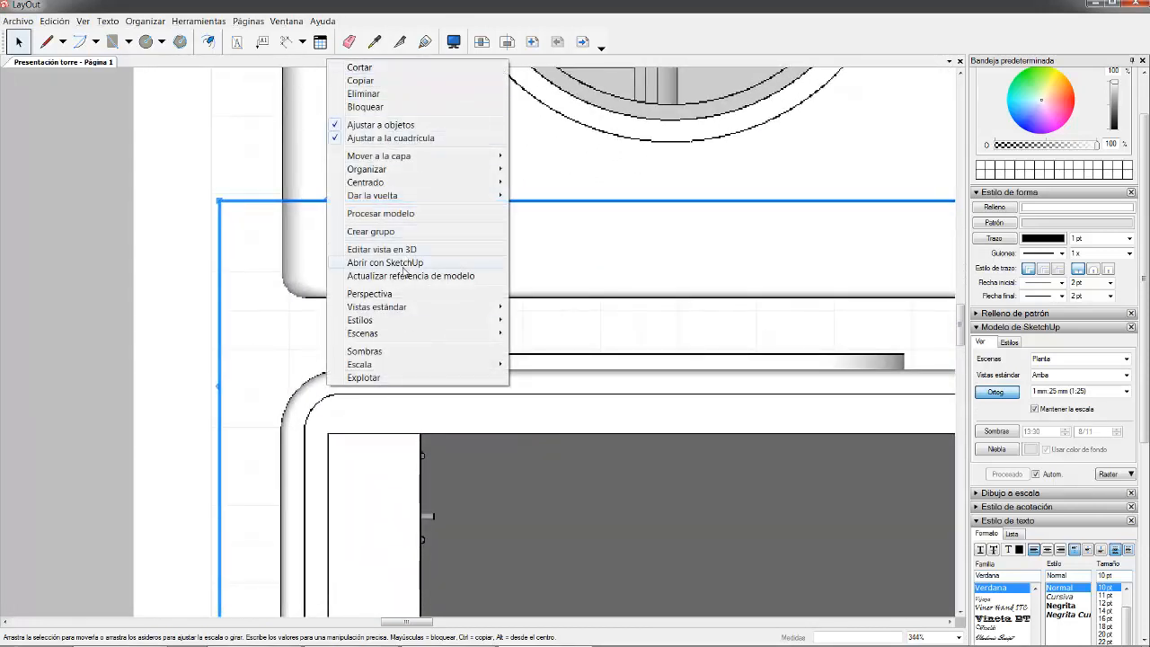
left_click(280, 324)
left_click_drag(327, 401, 342, 410)
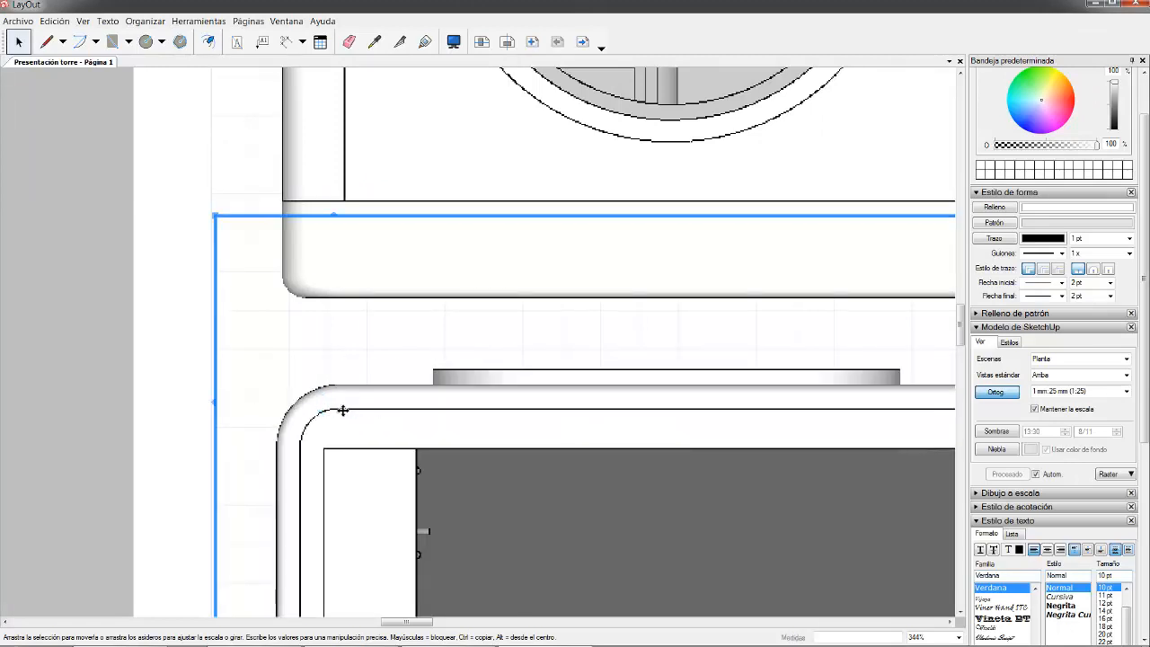
key("Right")
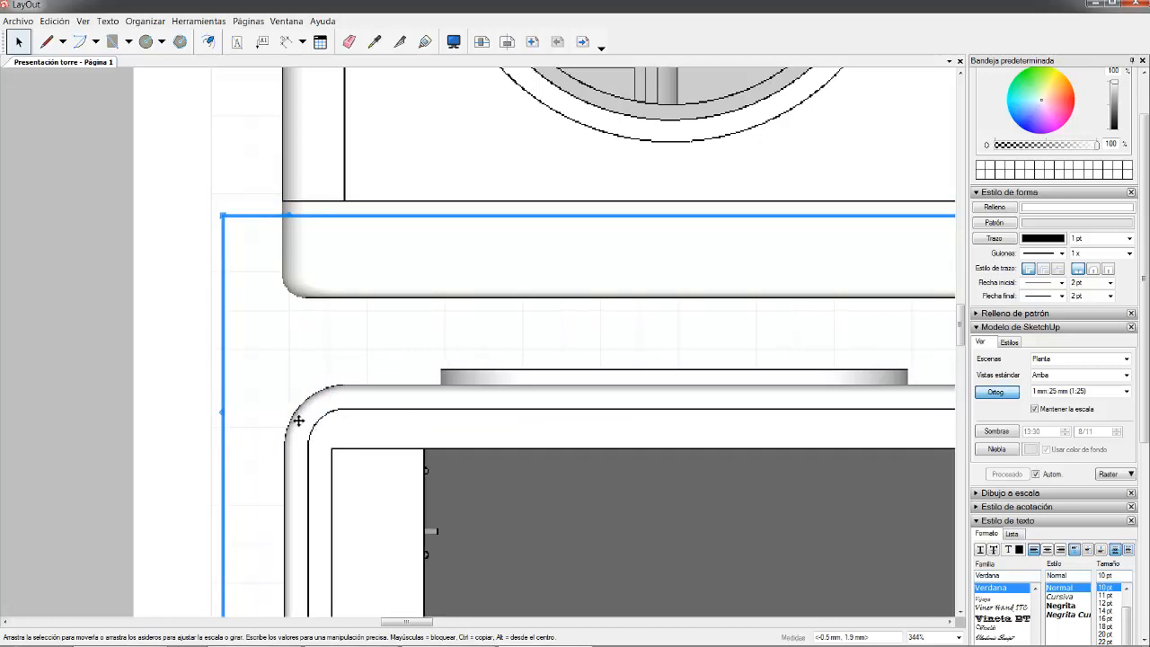
scroll(275, 290, "down", 5)
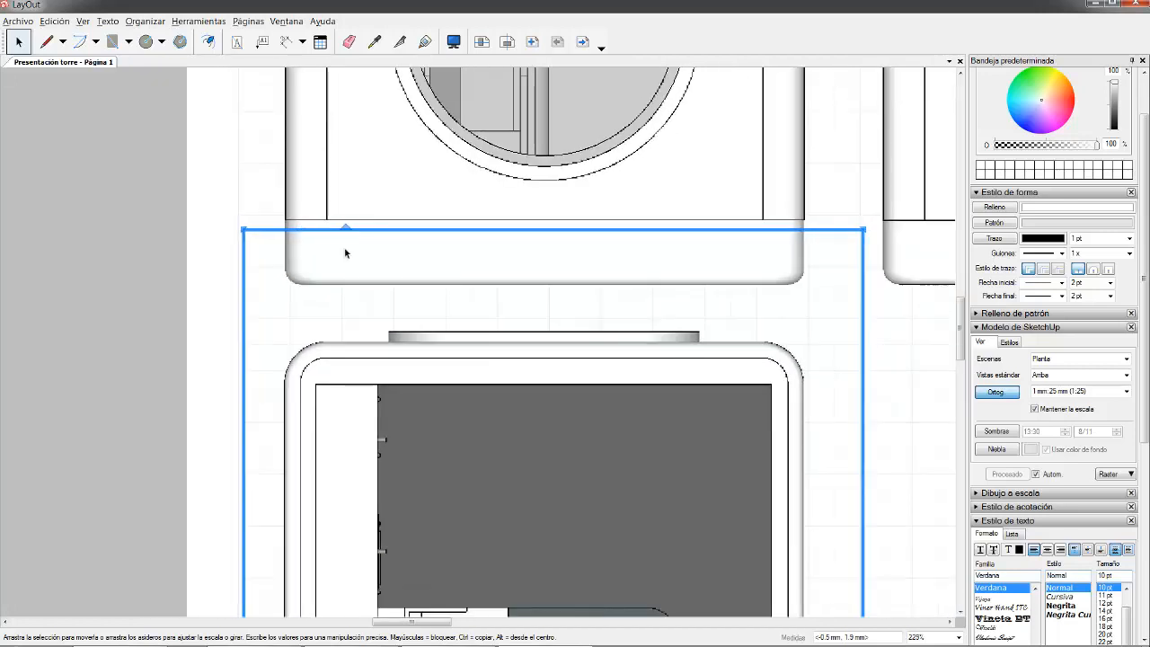
right_click(772, 316)
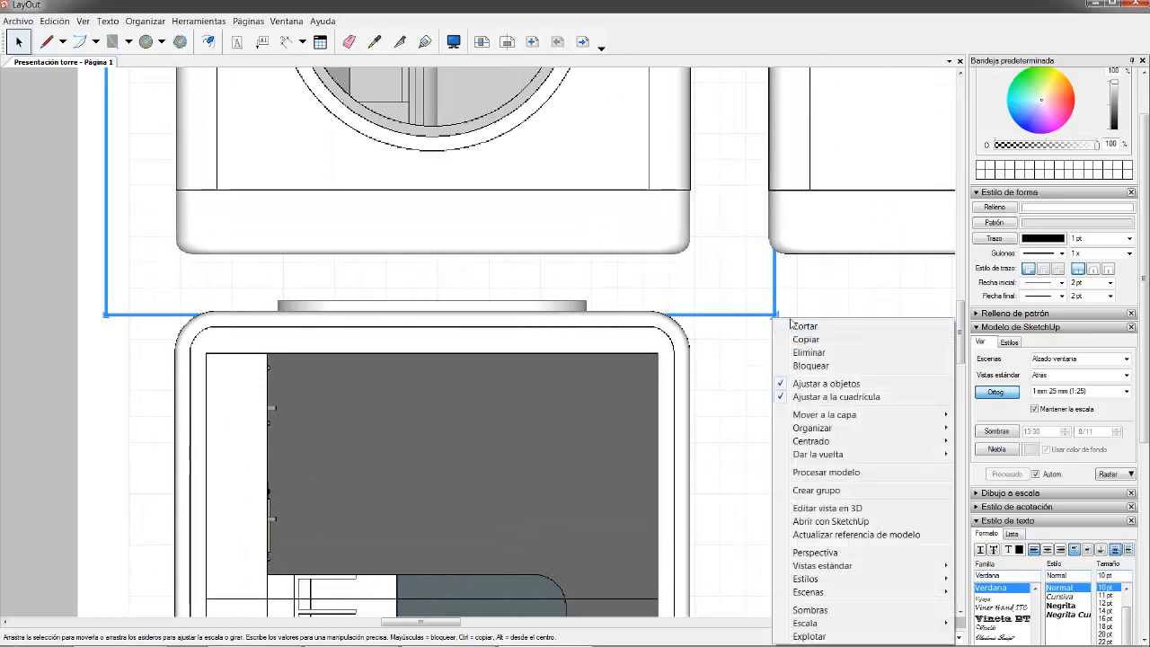
right_click(94, 415)
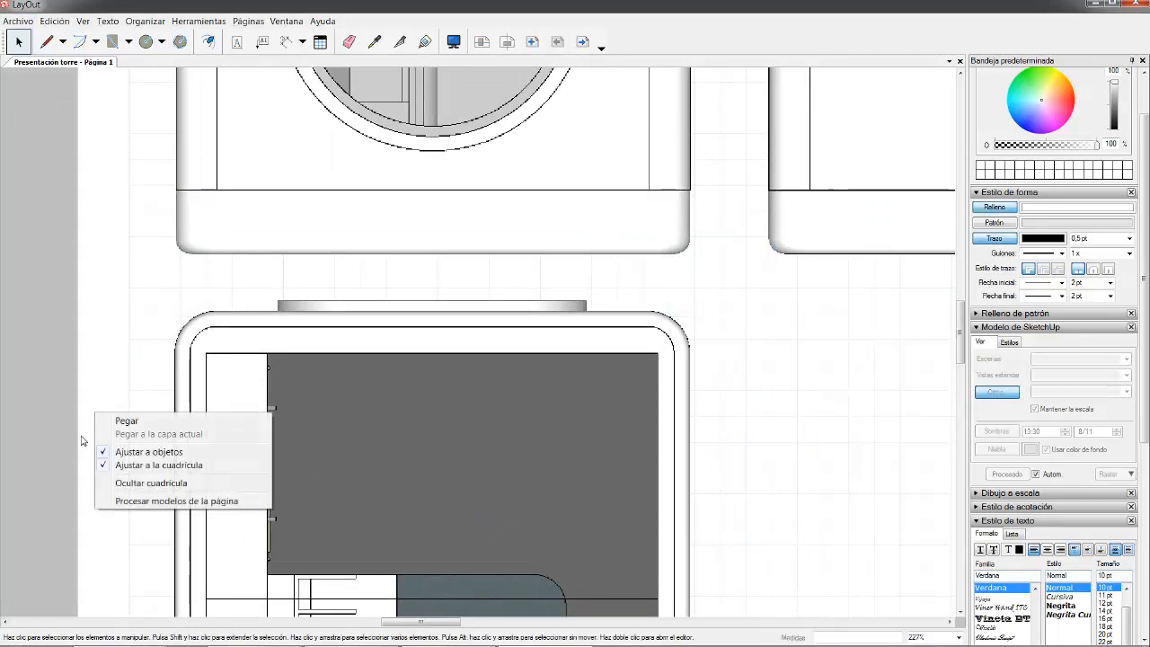
right_click(81, 326)
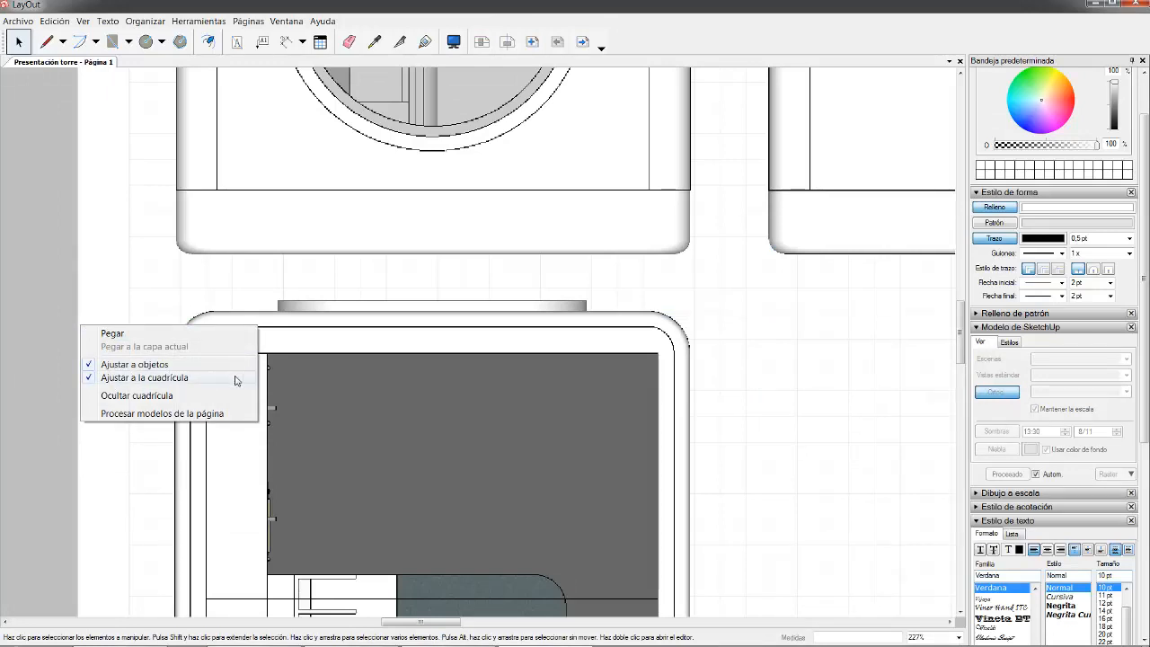
left_click(90, 275)
- Slide the plan viewport sideways into alignment below the elevation
left_click(236, 375)
mouse_move(236, 376)
left_mouse_down()
mouse_move(246, 378)
mouse_move(180, 374)
mouse_move(236, 374)
mouse_move(232, 402)
mouse_move(236, 381)
mouse_move(246, 387)
mouse_move(200, 308)
mouse_move(216, 306)
mouse_move(203, 225)
mouse_move(319, 330)
mouse_move(313, 205)
mouse_move(354, 293)
mouse_move(369, 298)
mouse_move(365, 501)
left_mouse_up()
mouse_move(408, 378)
left_mouse_down()
mouse_move(377, 416)
mouse_move(399, 424)
left_mouse_up()
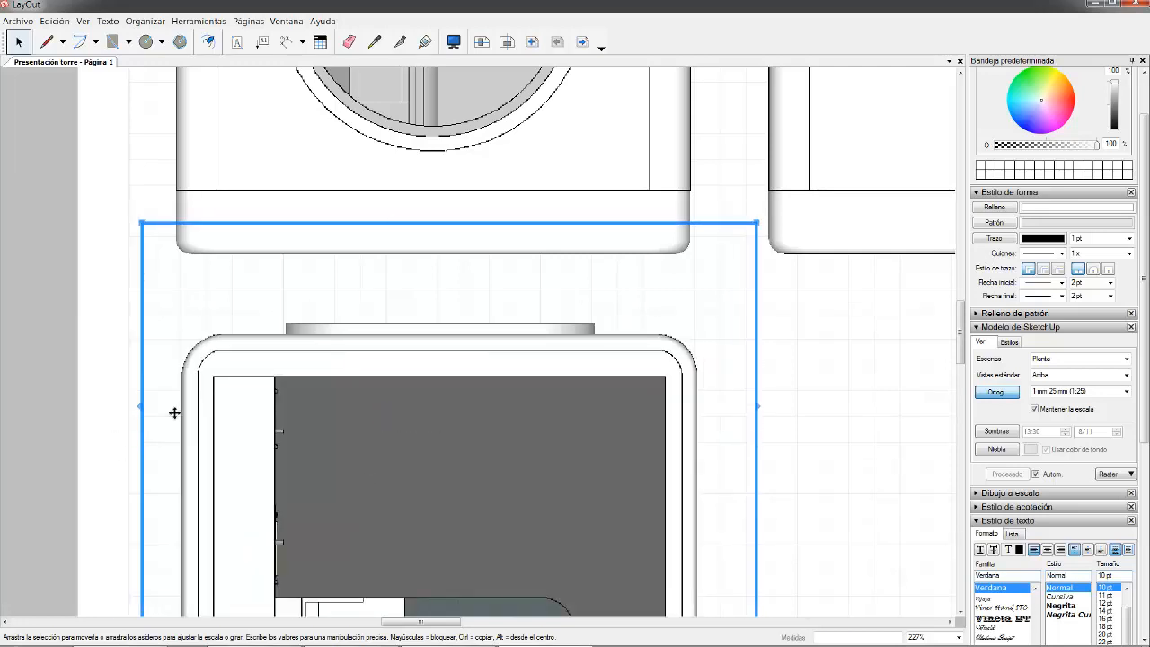
- Move the window elevation viewport slightly right and up
left_click(211, 202)
left_click_drag(211, 205, 225, 211)
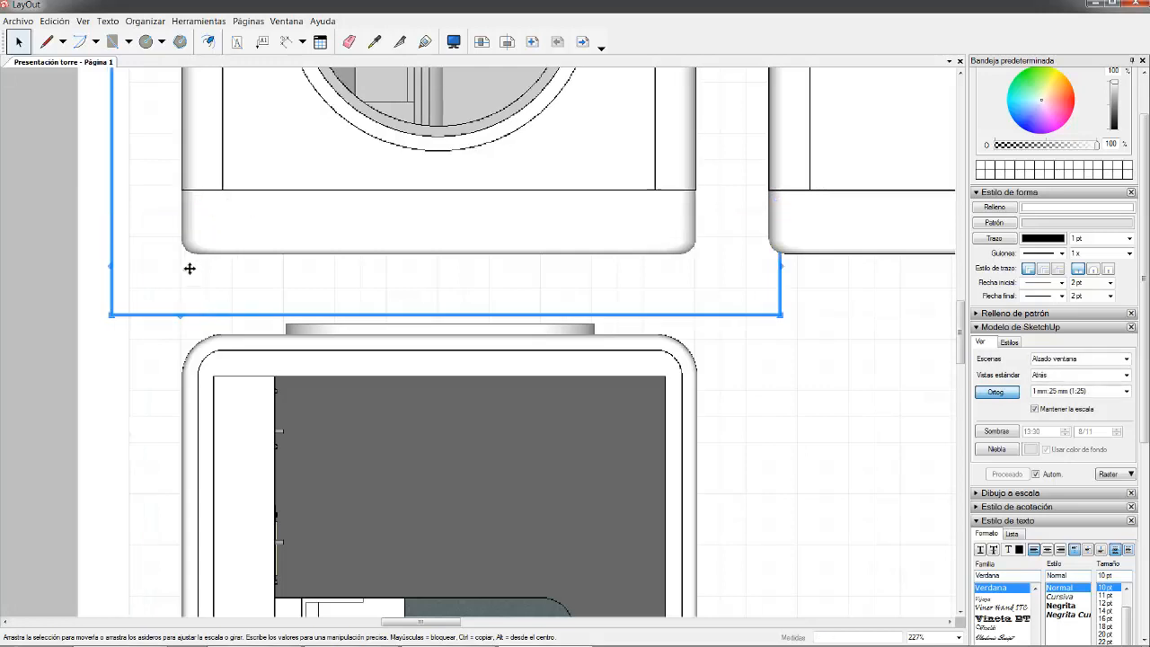
left_click_drag(251, 255, 251, 238)
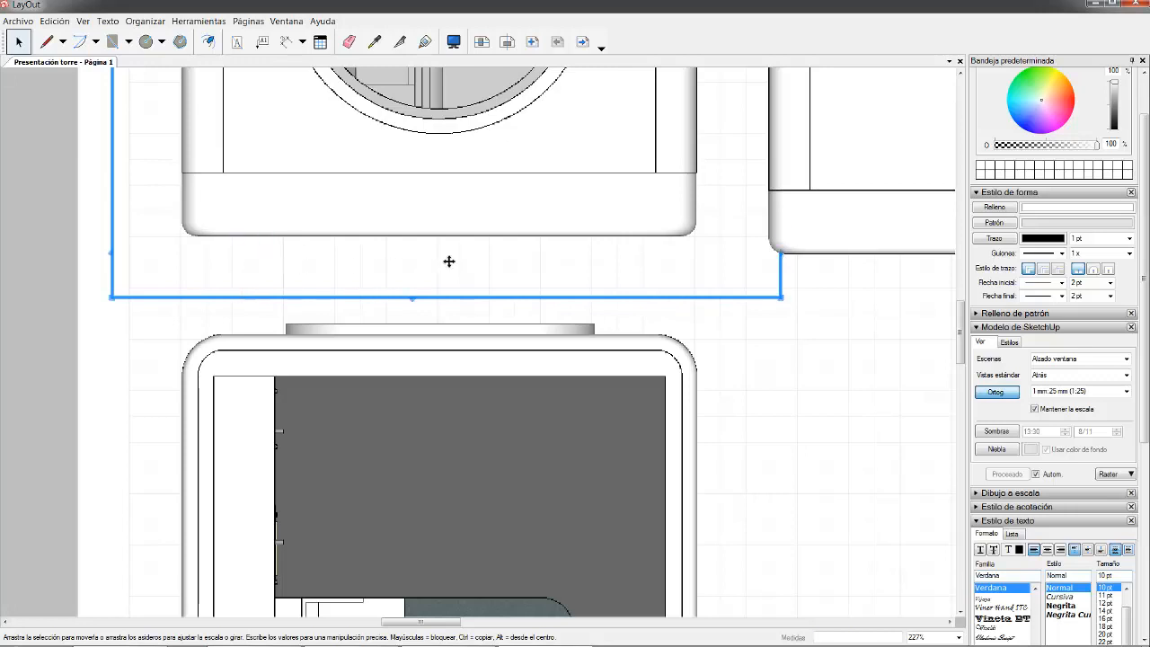
scroll(438, 335, "down", 6)
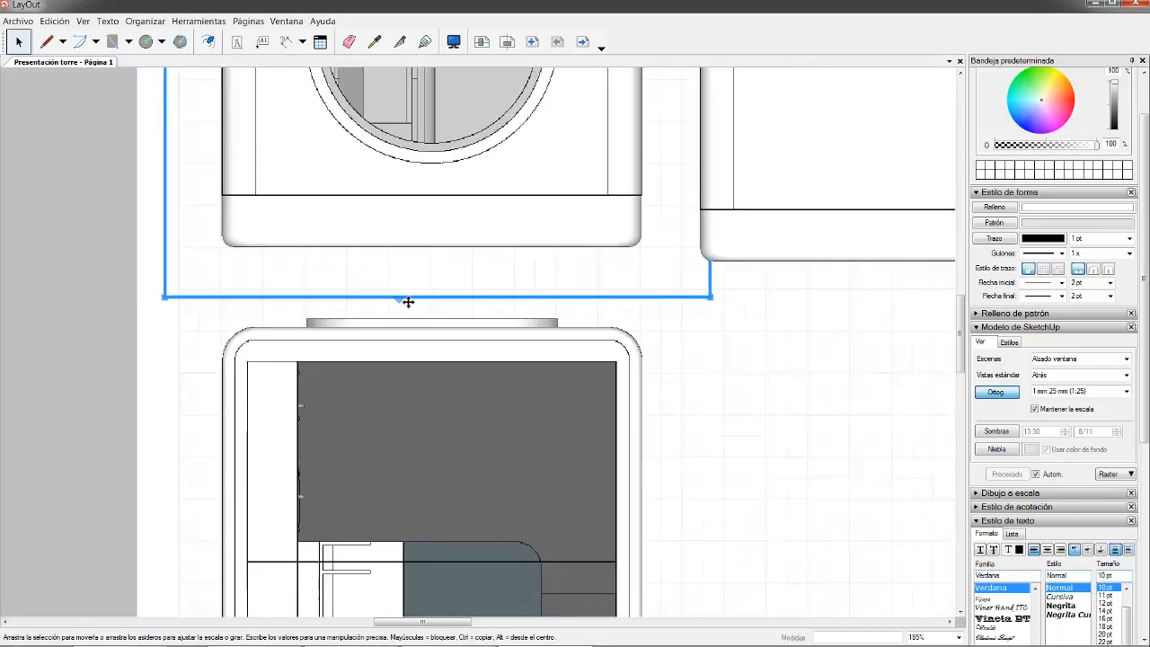
scroll(429, 293, "down", 2)
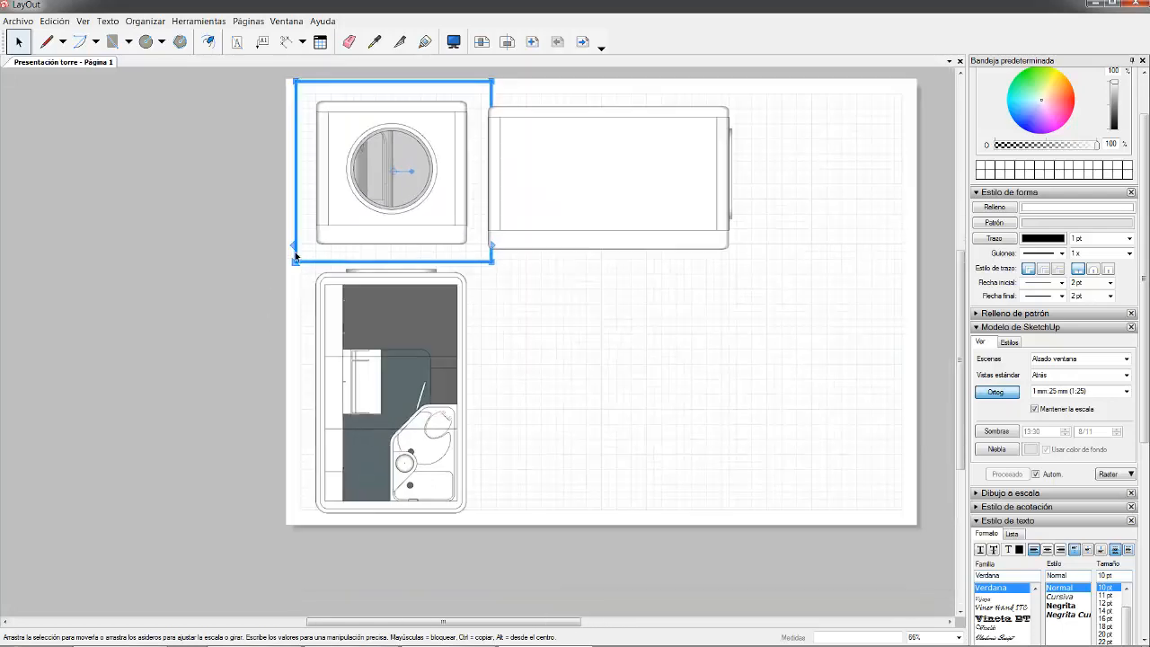
- Drag the Perfil viewport up and fine-tune it with arrow keys until level with the elevation
scroll(508, 93, "up", 4)
scroll(503, 135, "up", 5)
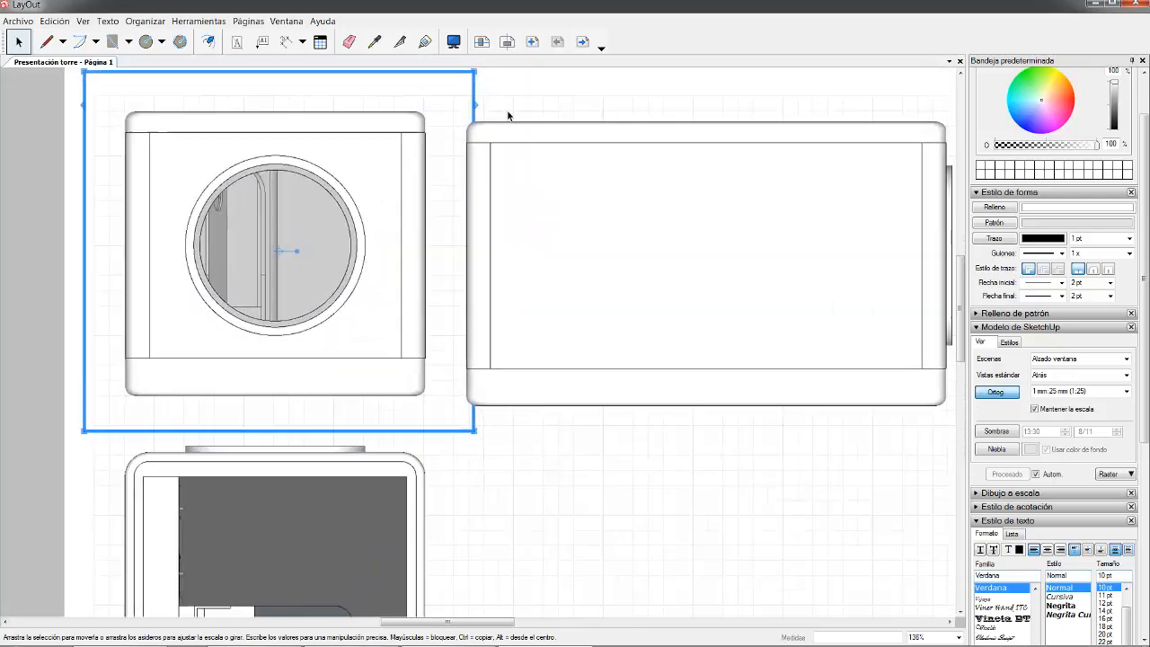
left_click(505, 157)
left_click_drag(504, 157, 504, 152)
key("Down")
key("Down")
key("Down")
key("Down")
key("Down")
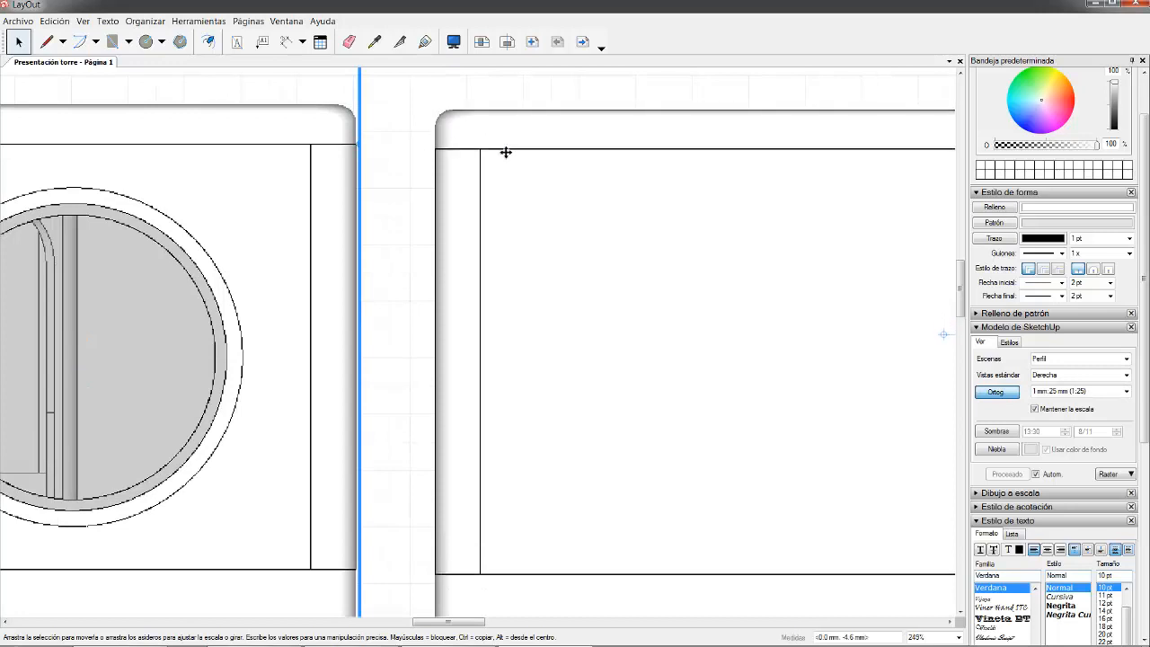
key("Up")
key("Up")
key("Down")
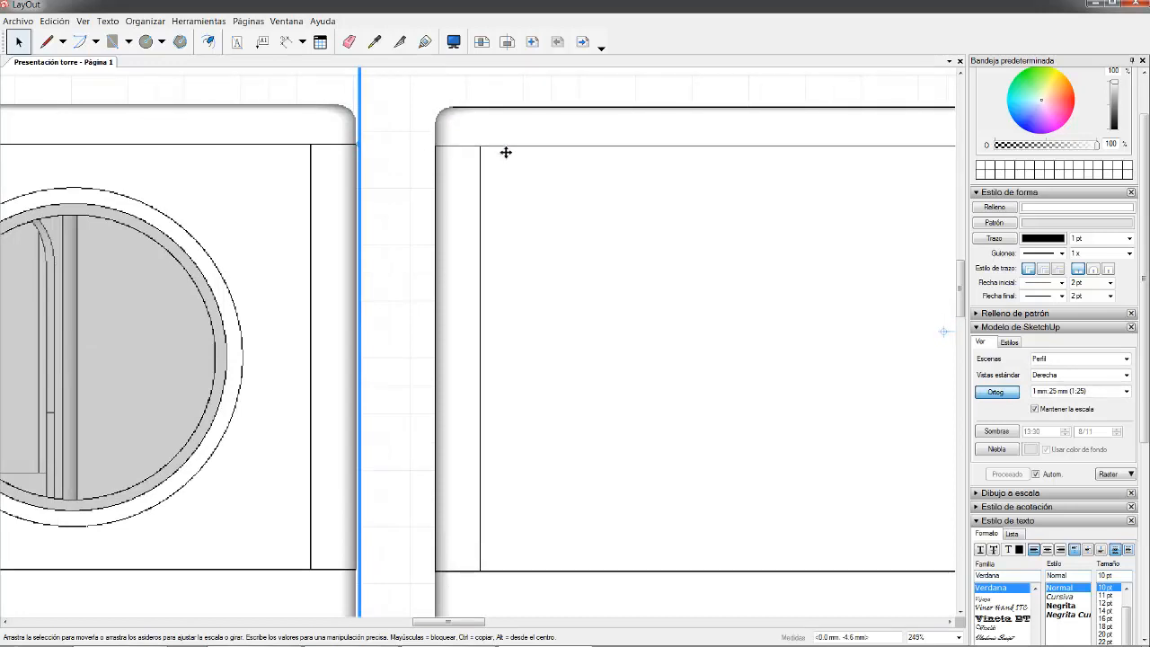
key("Up")
scroll(395, 147, "down", 6)
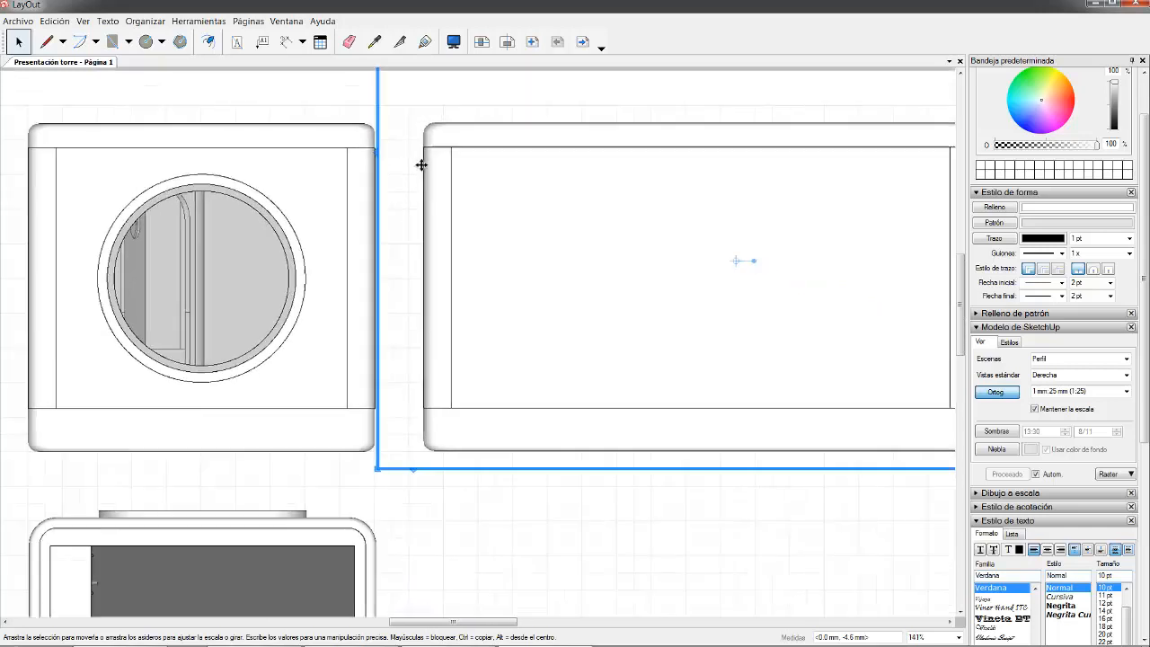
scroll(400, 162, "down", 1)
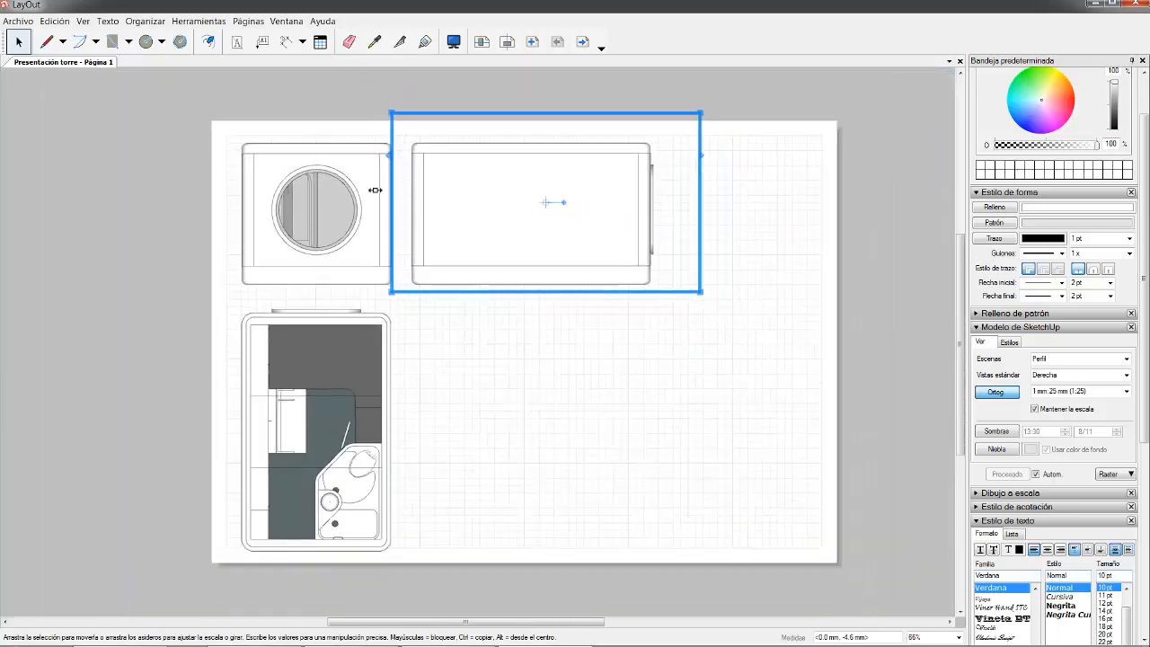
left_click(182, 382)
scroll(496, 482, "up", 1)
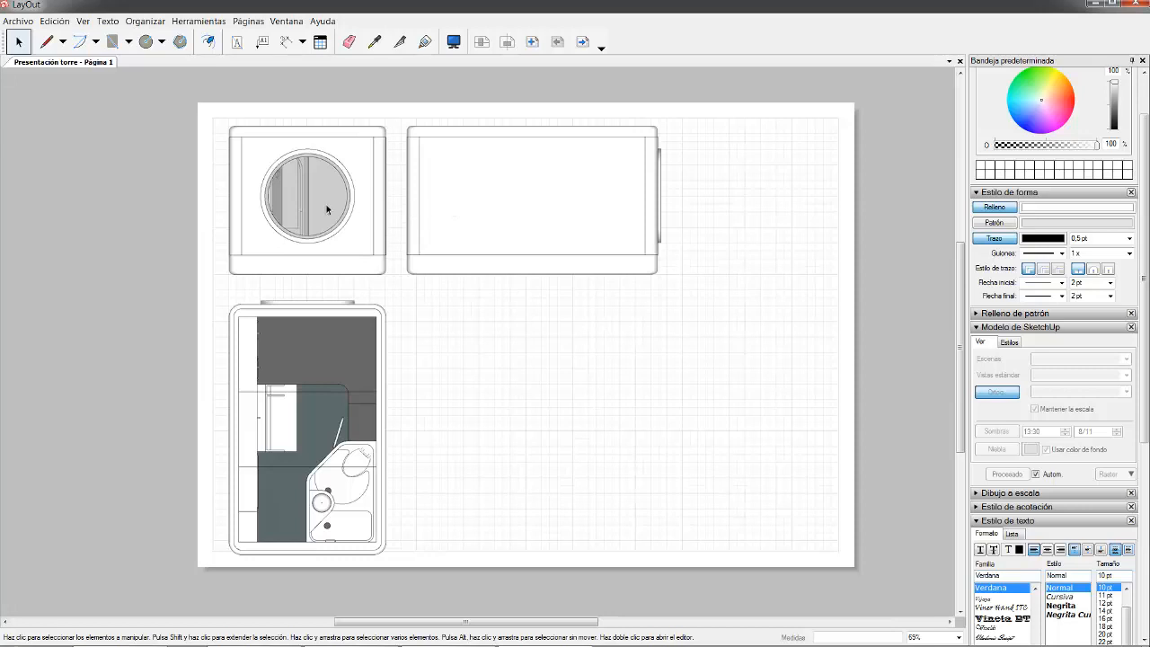
- Save the Presentación torre LayOut file with Archivo > Guardar
scroll(327, 209, "up", 3)
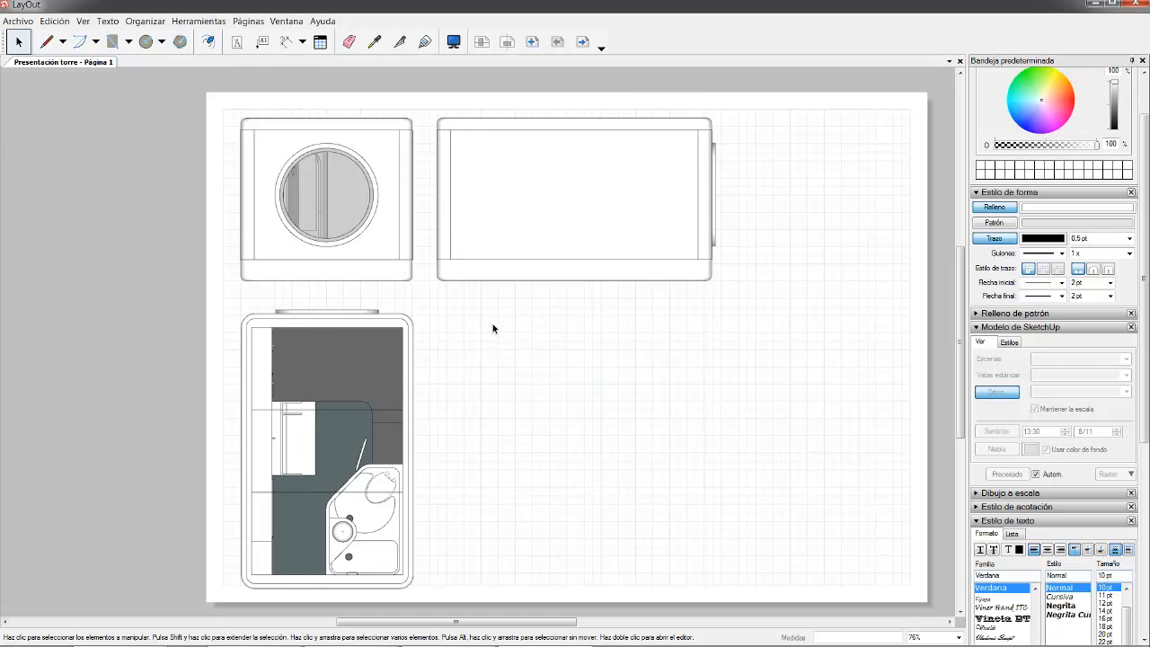
scroll(608, 405, "down", 2)
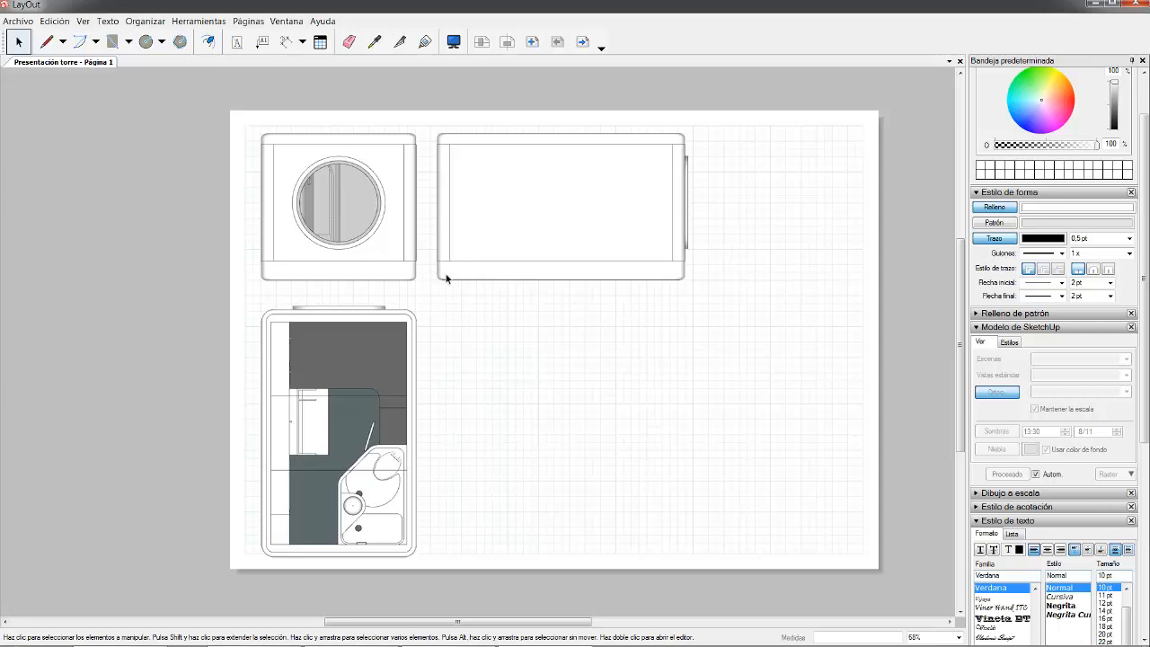
left_click(18, 20)
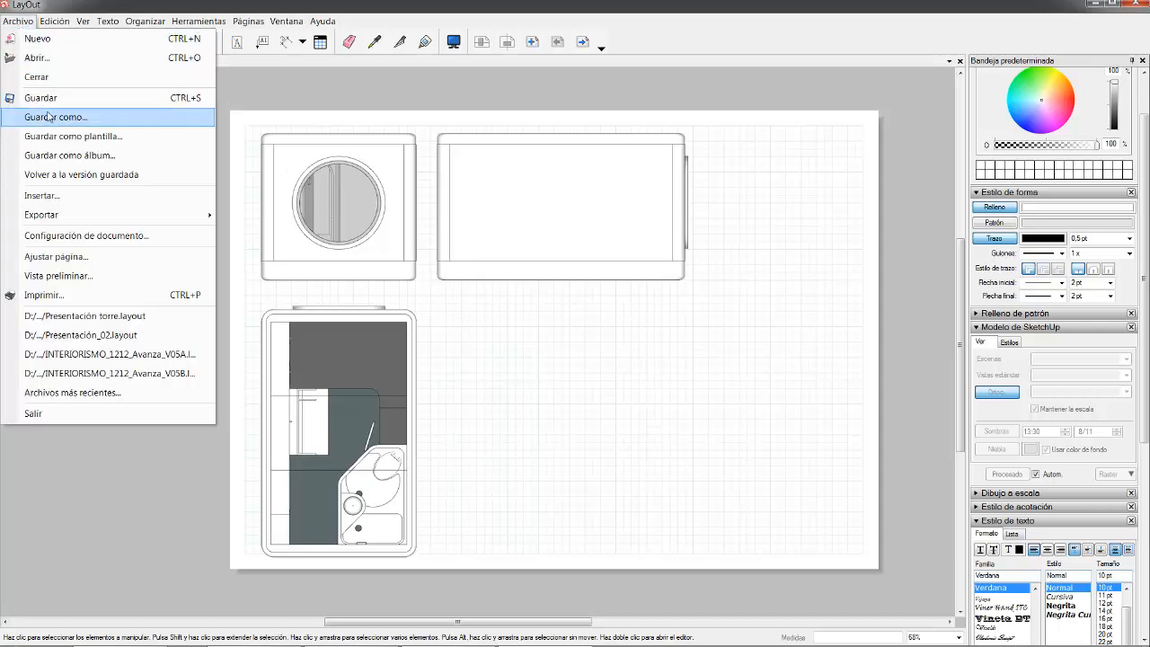
left_click(43, 98)
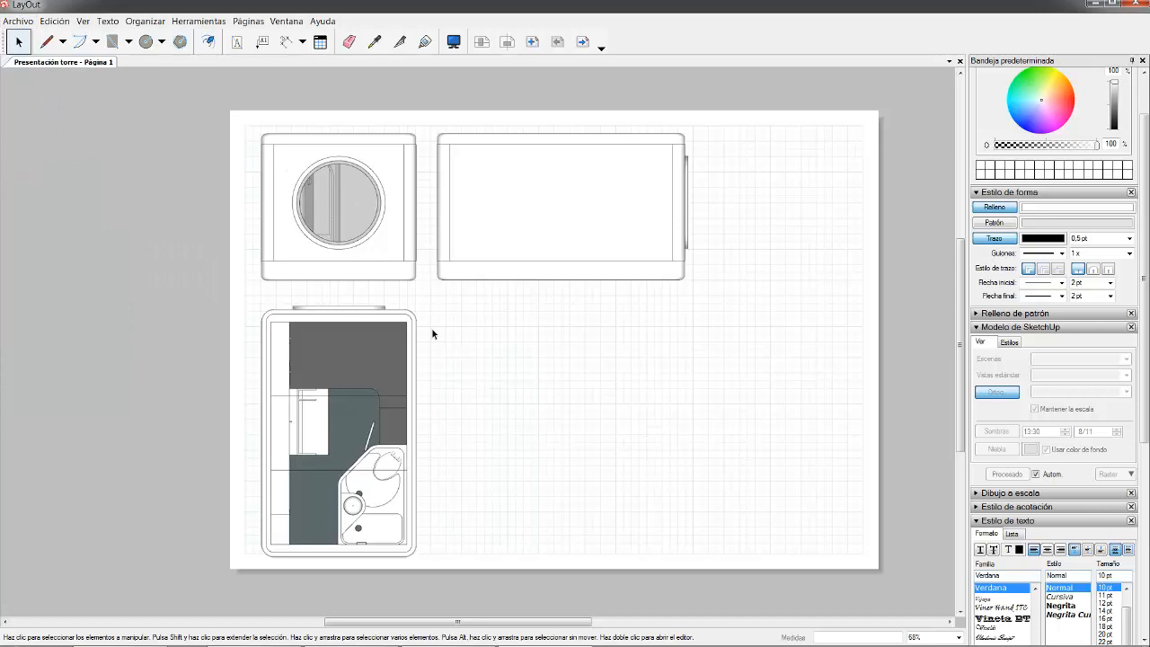
left_click(362, 325)
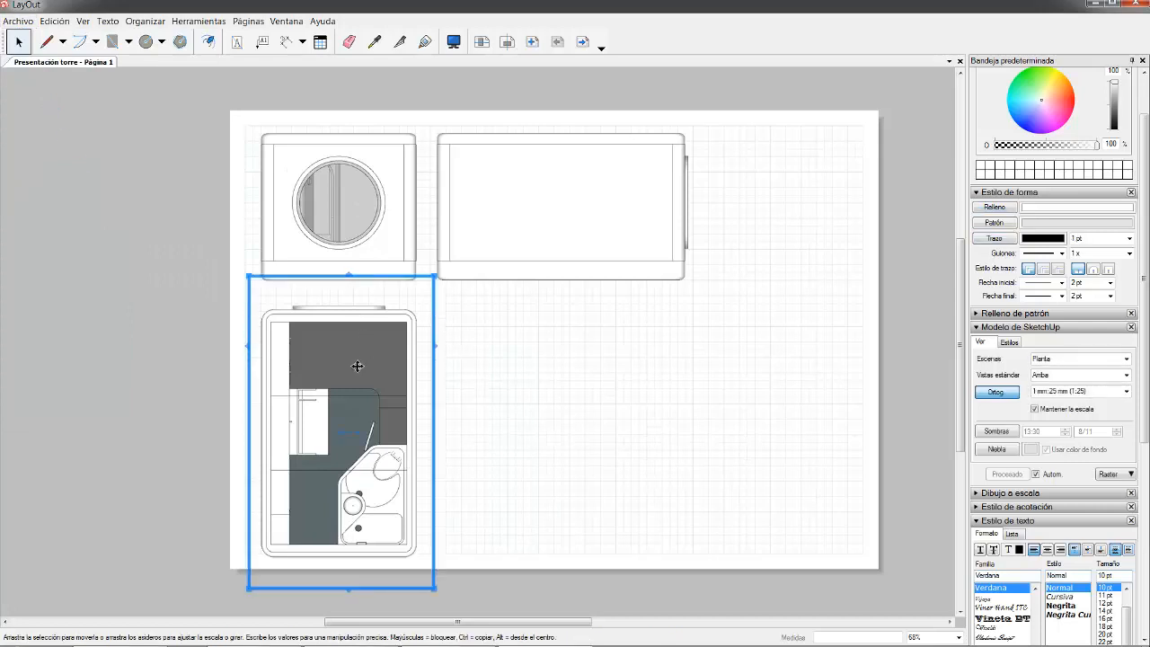
- Rotate the Planta viewport 180° so the bathroom fixtures sit at the top
scroll(332, 449, "up", 1)
scroll(332, 436, "up", 1)
scroll(391, 256, "down", 1)
scroll(333, 360, "up", 2)
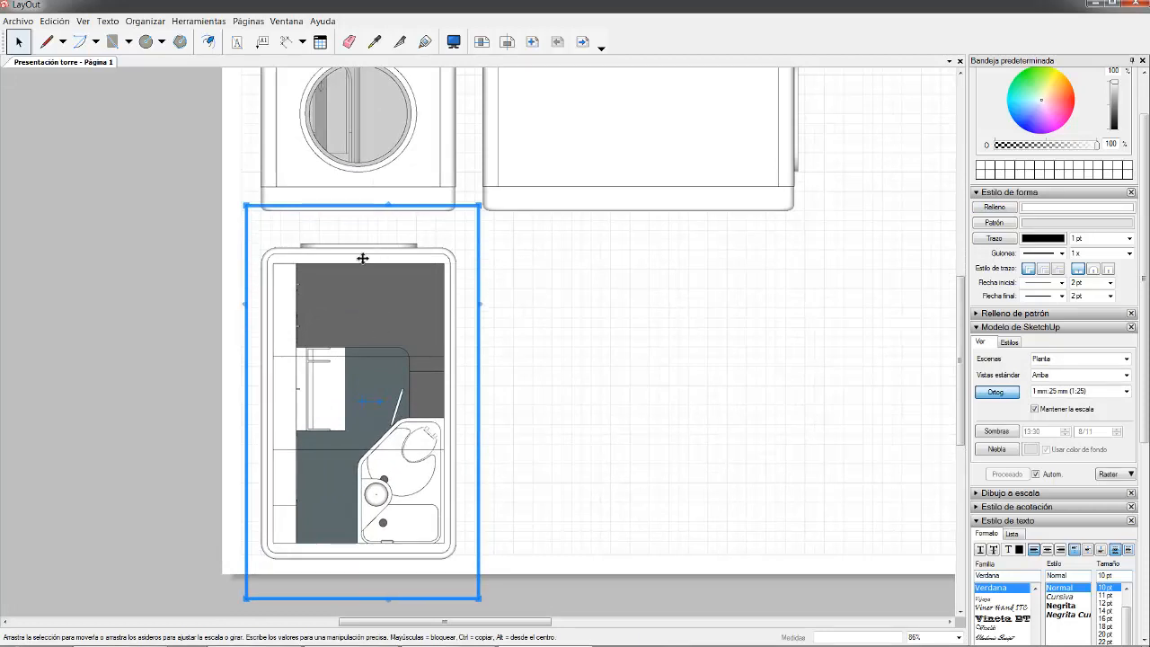
scroll(421, 469, "down", 1)
scroll(422, 468, "down", 1)
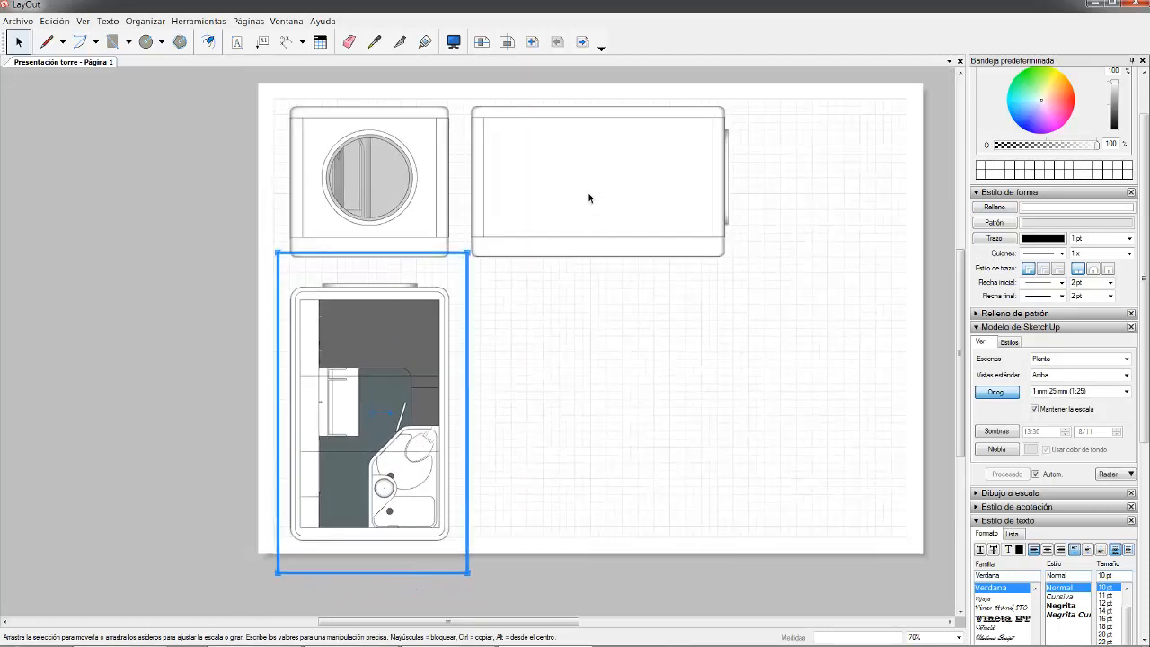
scroll(589, 197, "up", 1)
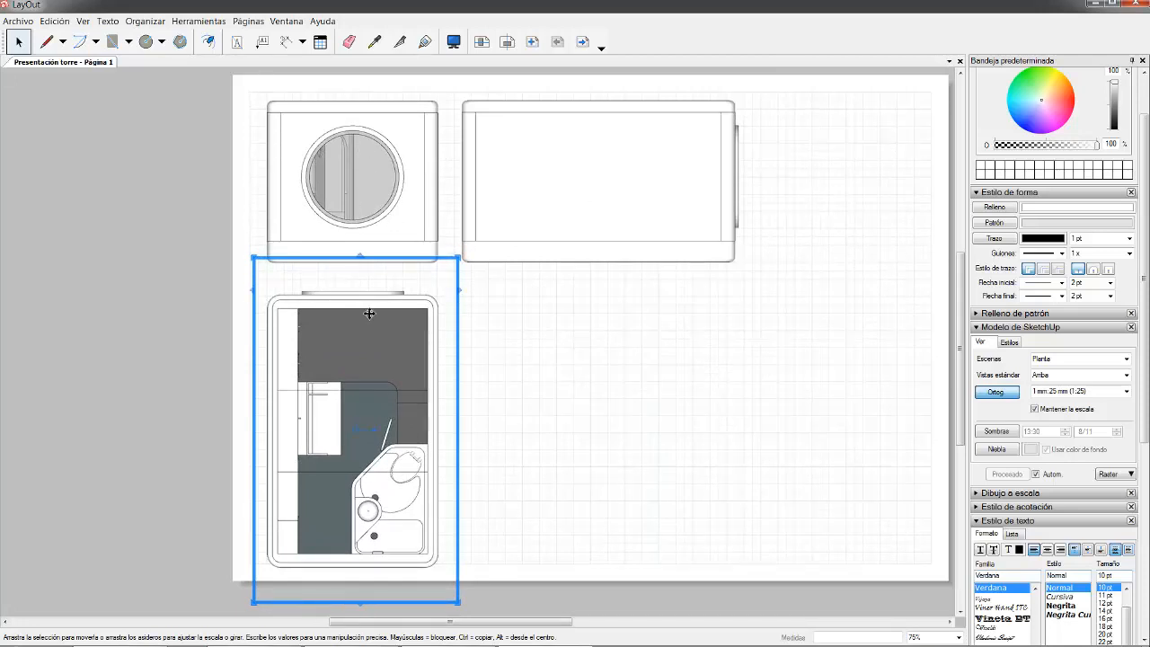
scroll(345, 490, "up", 1)
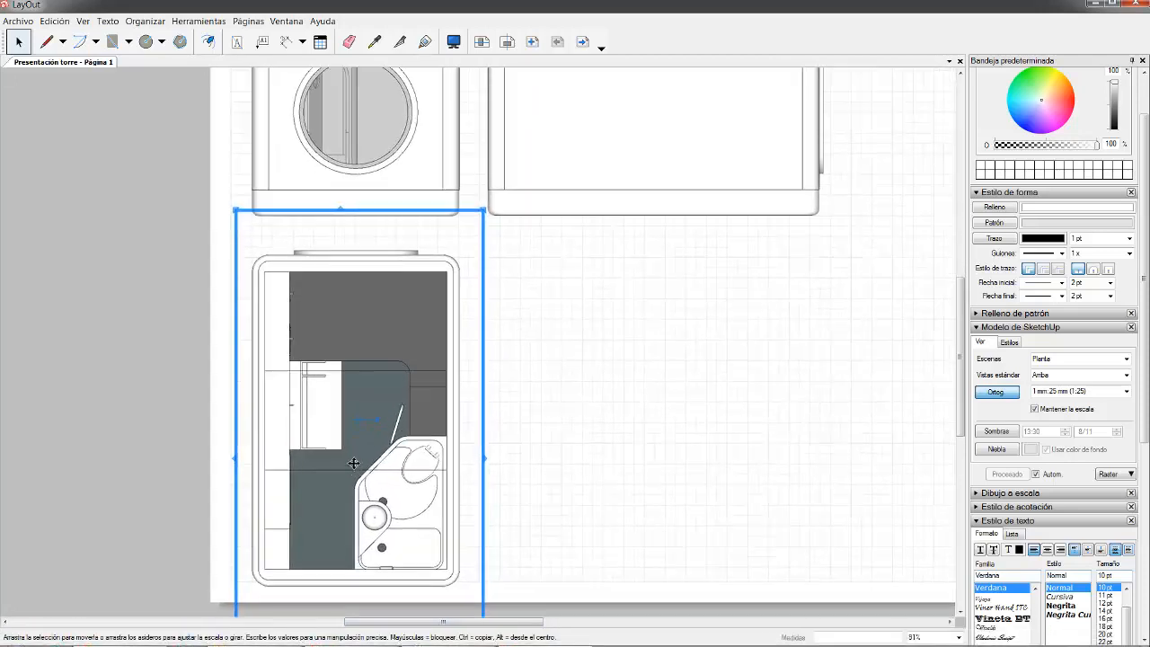
scroll(371, 453, "up", 1)
scroll(395, 423, "down", 1)
scroll(481, 324, "down", 1)
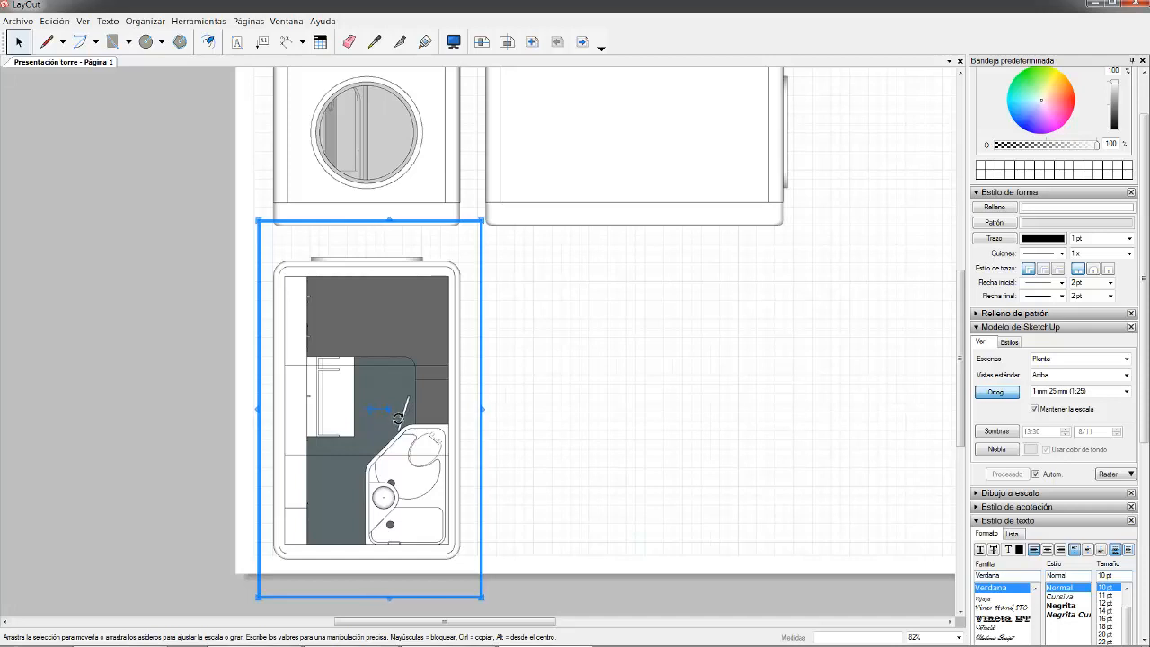
mouse_move(398, 417)
left_mouse_down()
mouse_move(381, 376)
mouse_move(350, 376)
mouse_move(321, 419)
left_mouse_up()
left_click_drag(322, 420, 322, 420)
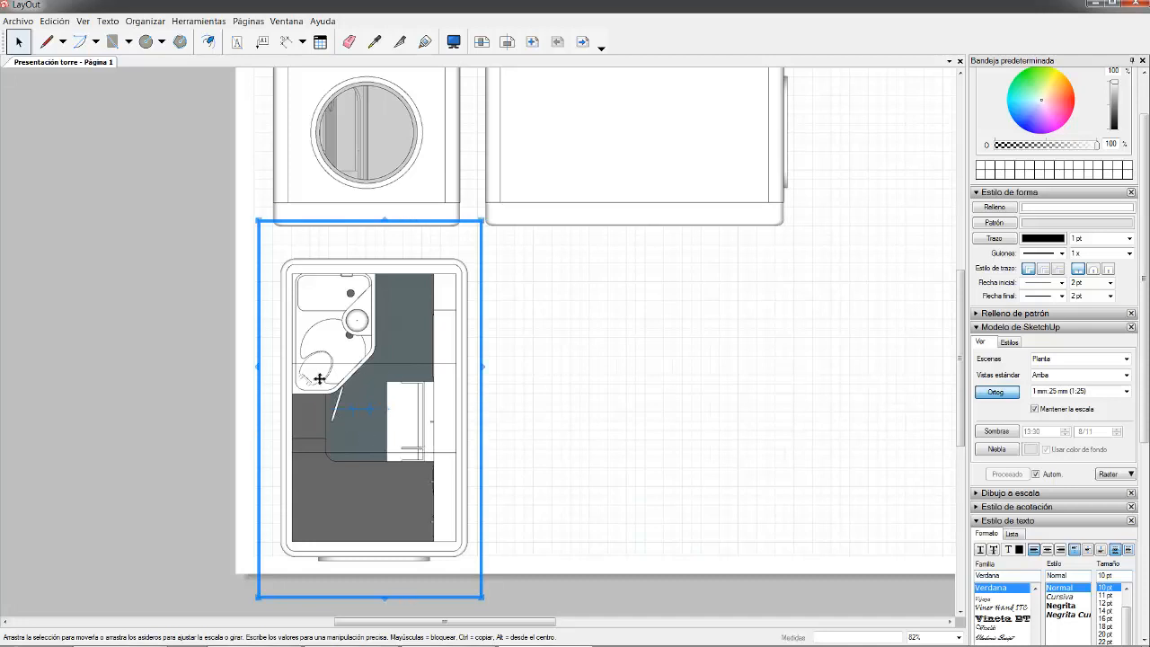
- Shift the rotated plan up and left, nudging it into line beneath the elevation
scroll(398, 225, "up", 5)
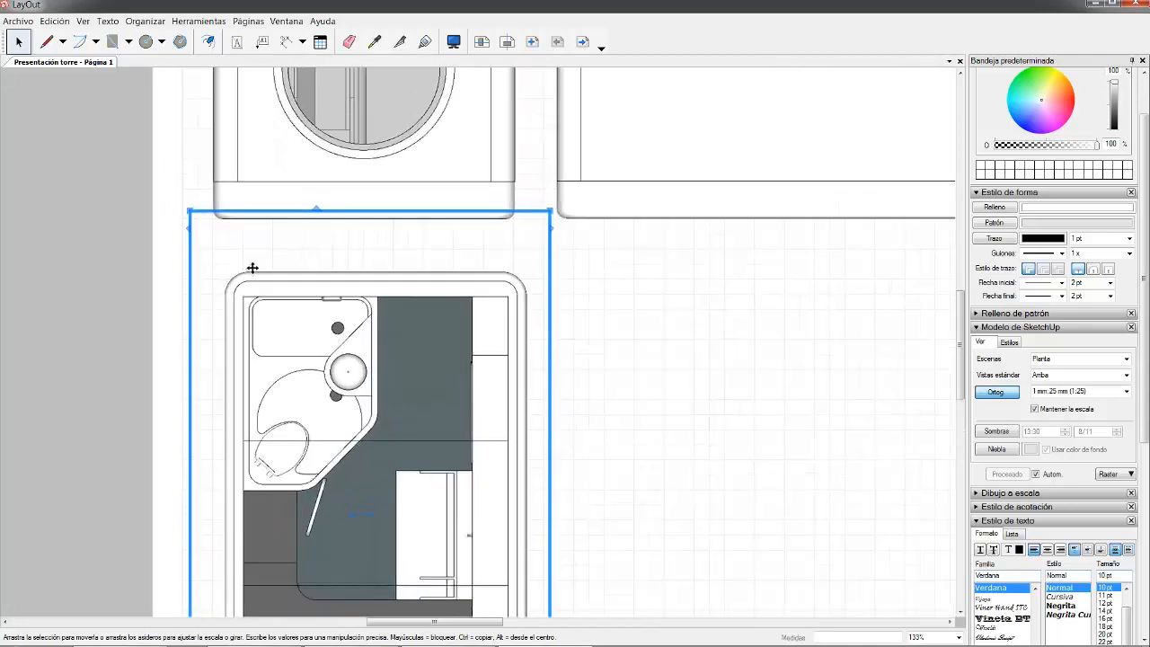
scroll(258, 291, "up", 3)
left_click_drag(275, 326, 252, 285)
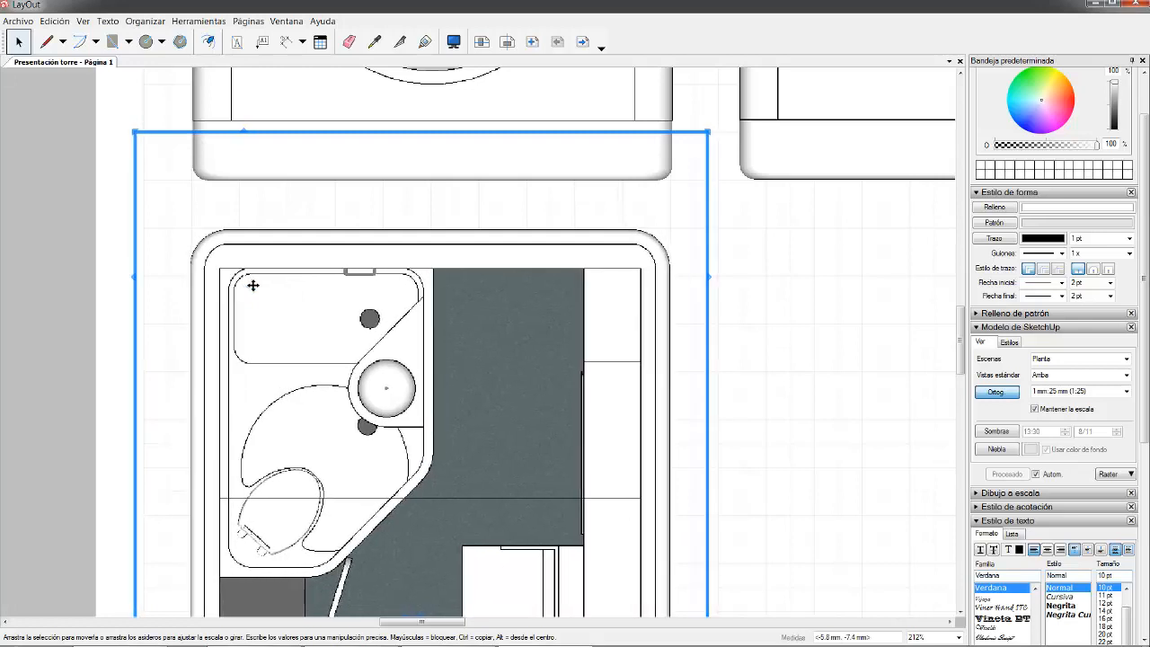
key("Down")
key("Up")
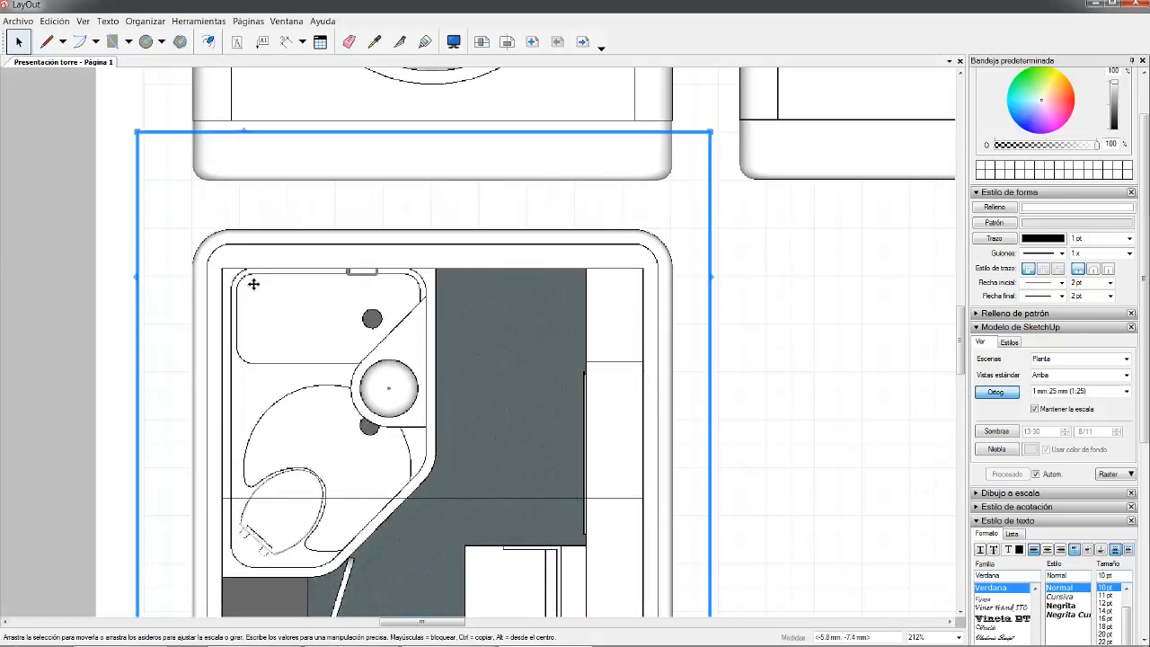
scroll(386, 346, "down", 5)
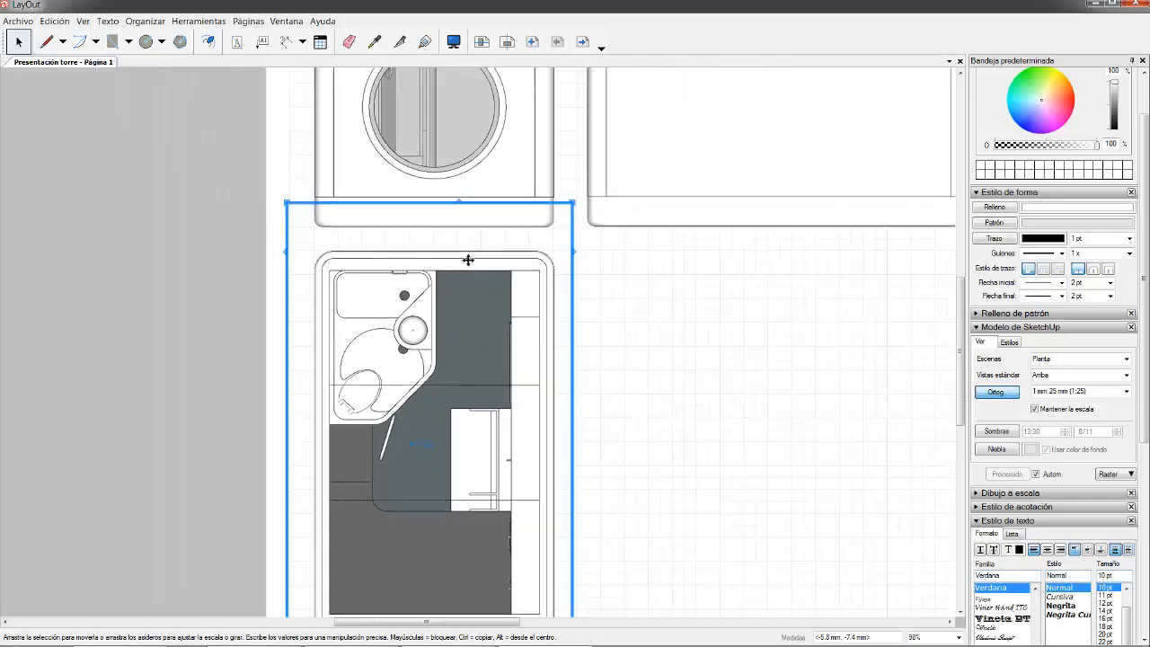
scroll(462, 308, "down", 3)
left_click(256, 387)
scroll(256, 381, "down", 3)
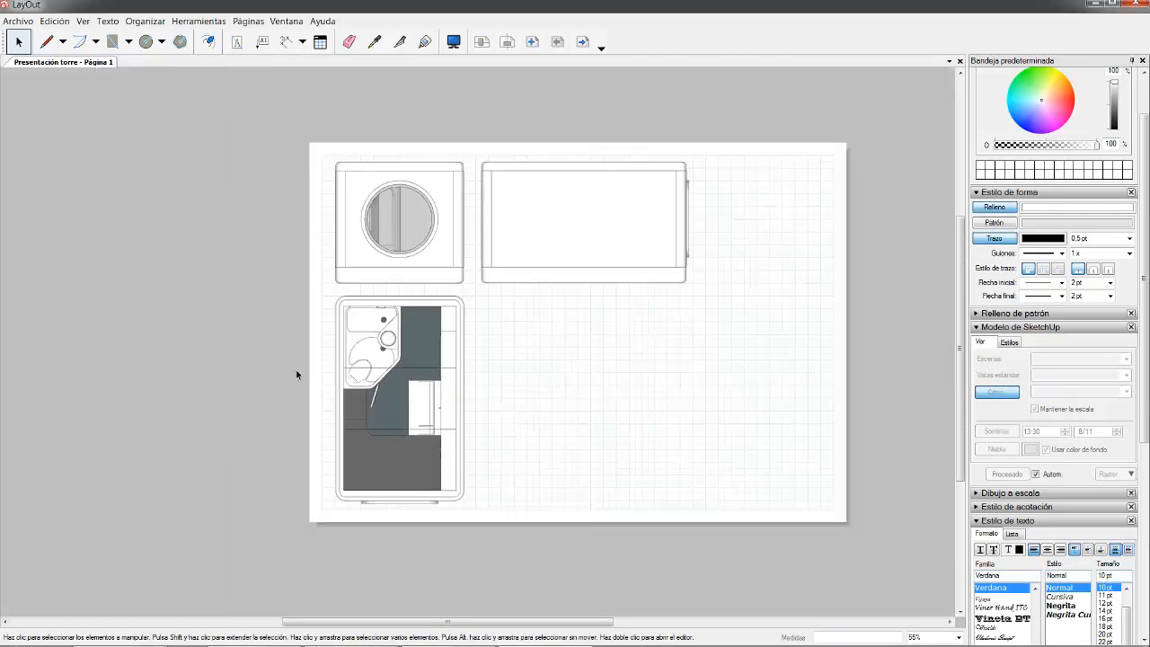
scroll(539, 332, "up", 3)
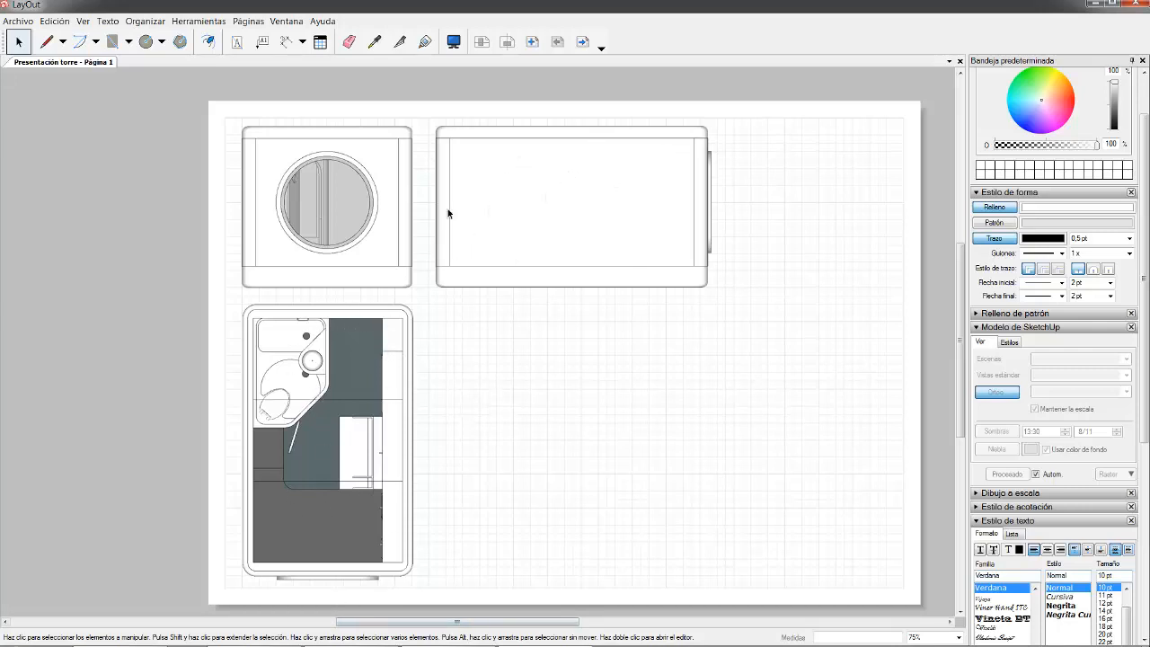
- Show the 'Sección longitudinal' scene at 1:25 in the top-right viewport
left_click(564, 182)
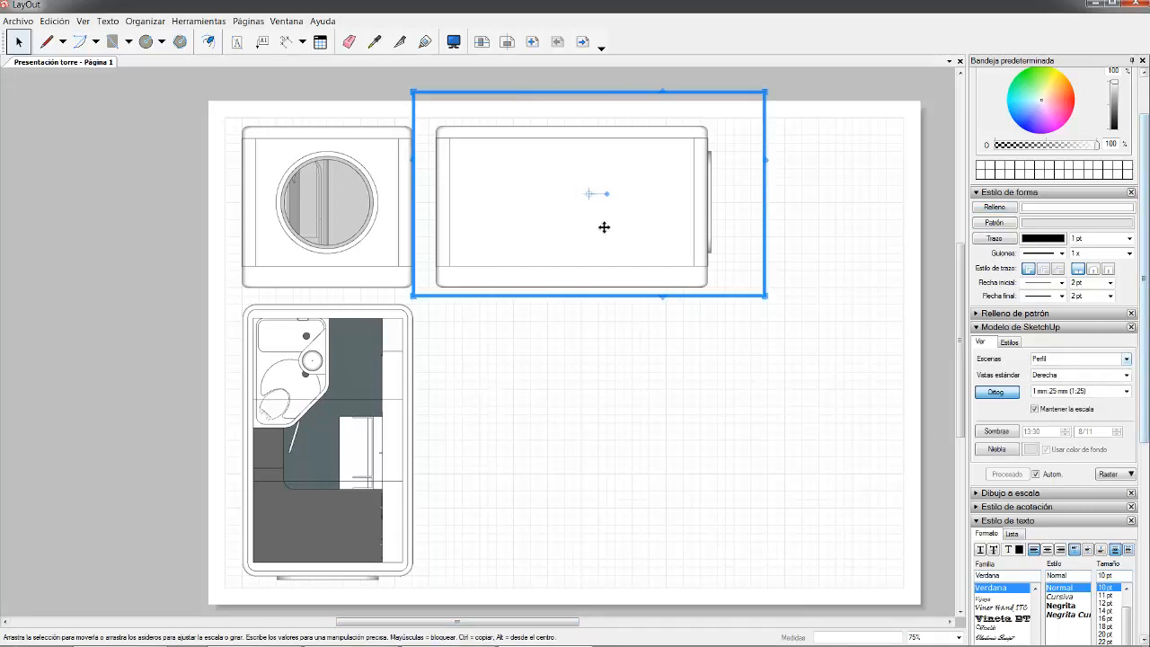
left_click(1127, 358)
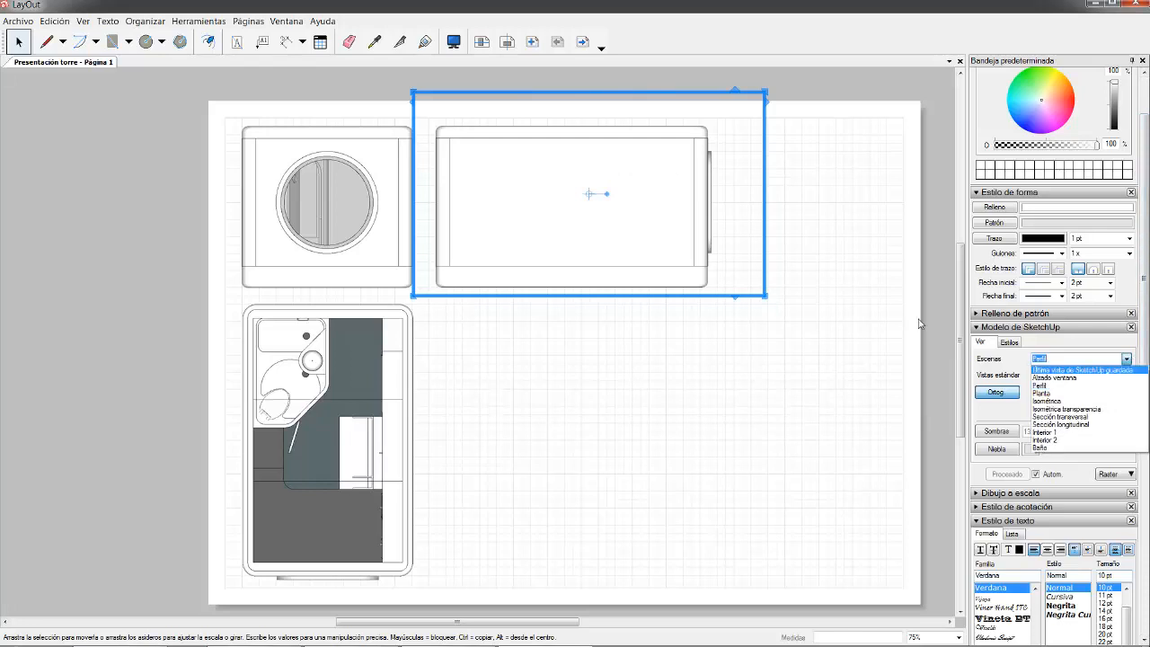
left_click(1065, 427)
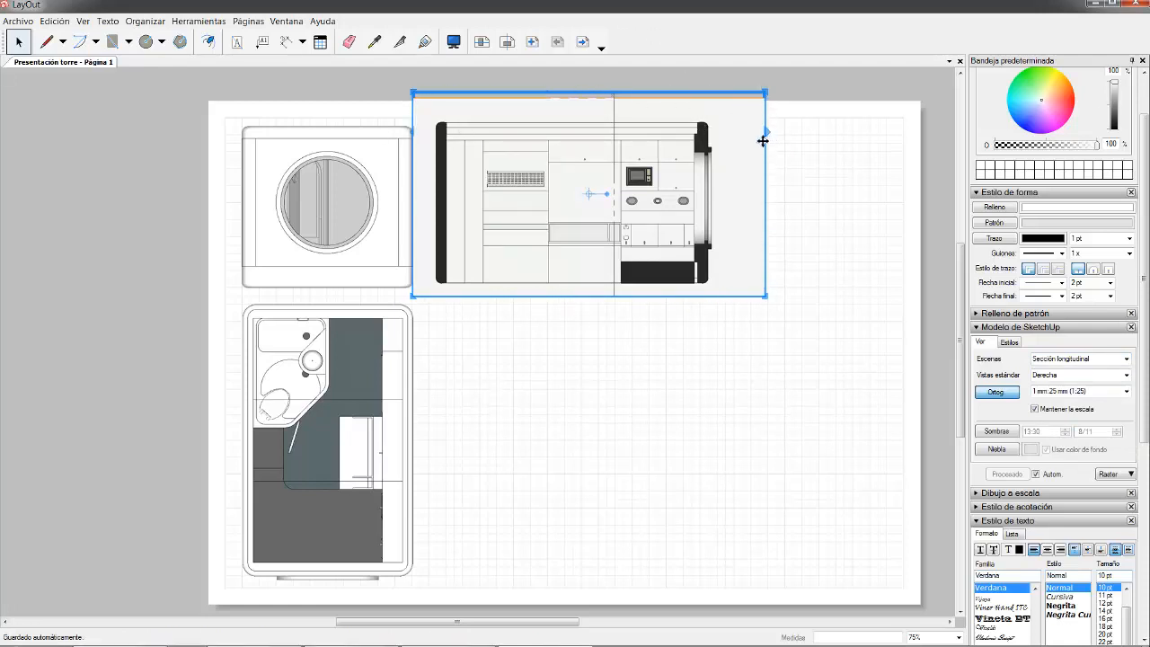
scroll(740, 128, "up", 5)
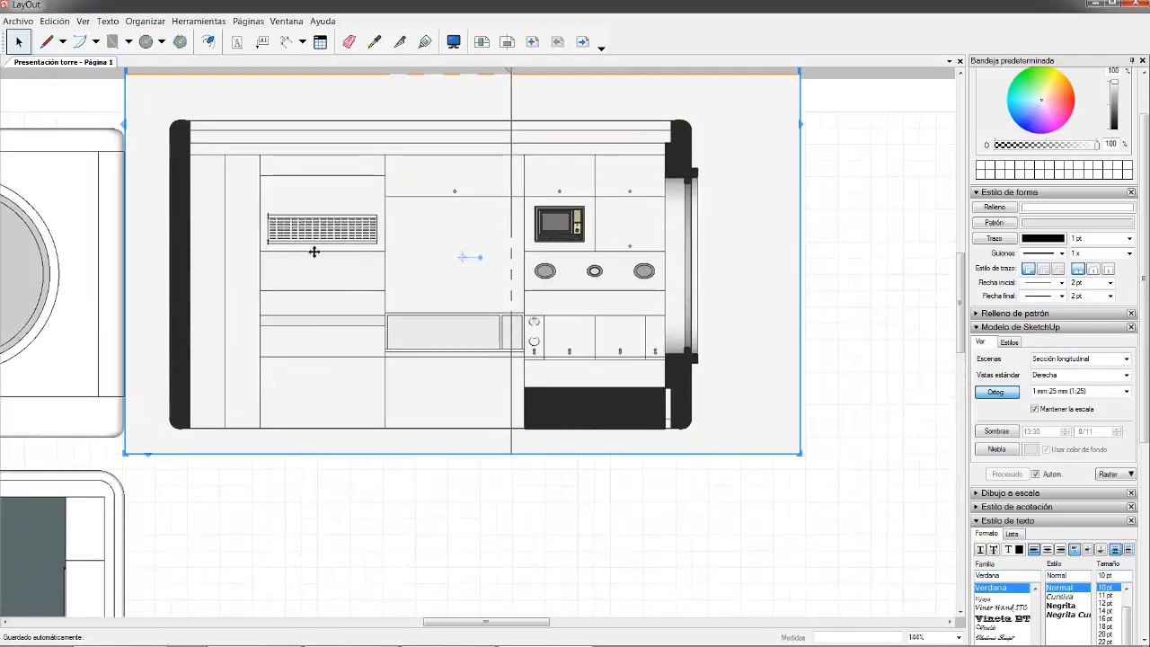
scroll(313, 251, "down", 2)
scroll(151, 426, "up", 1)
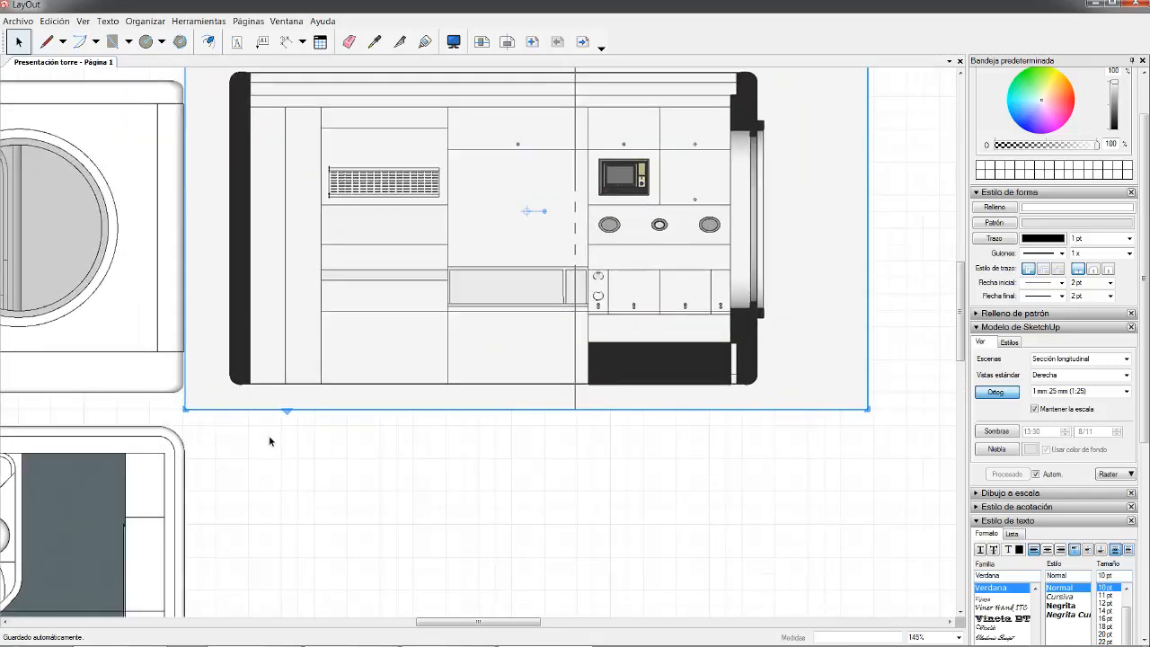
- Nudge the longitudinal section viewport down two steps
left_click(270, 437)
scroll(237, 406, "up", 4)
scroll(238, 406, "up", 1)
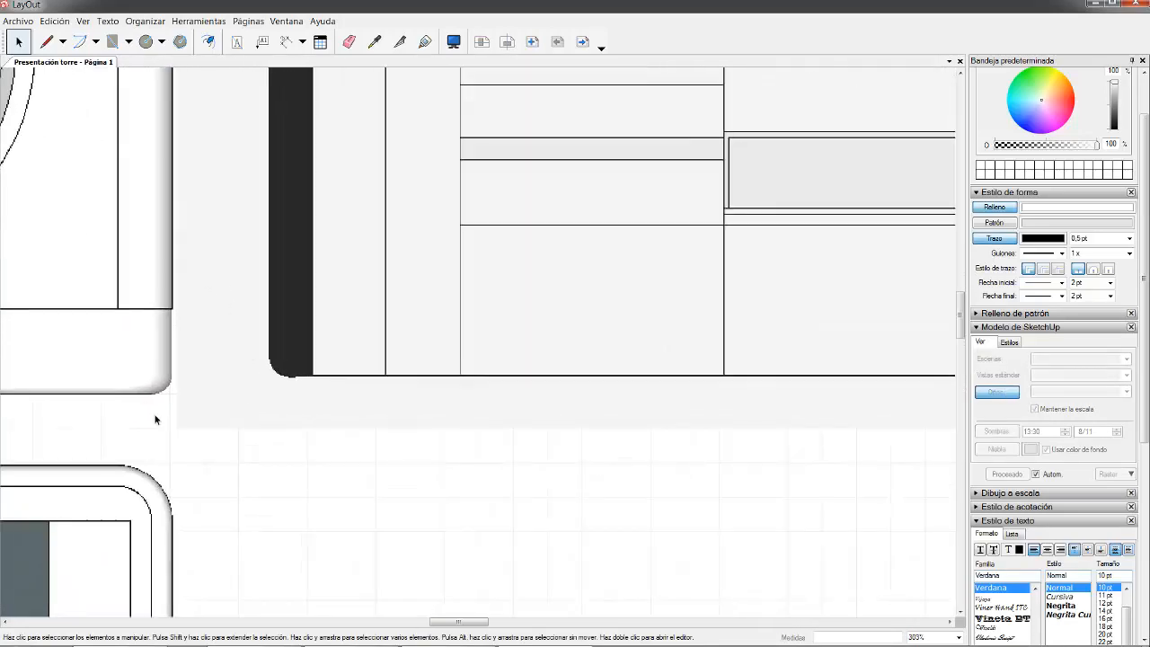
left_click(302, 377)
key("Down")
key("Down")
key("Down")
key("Down")
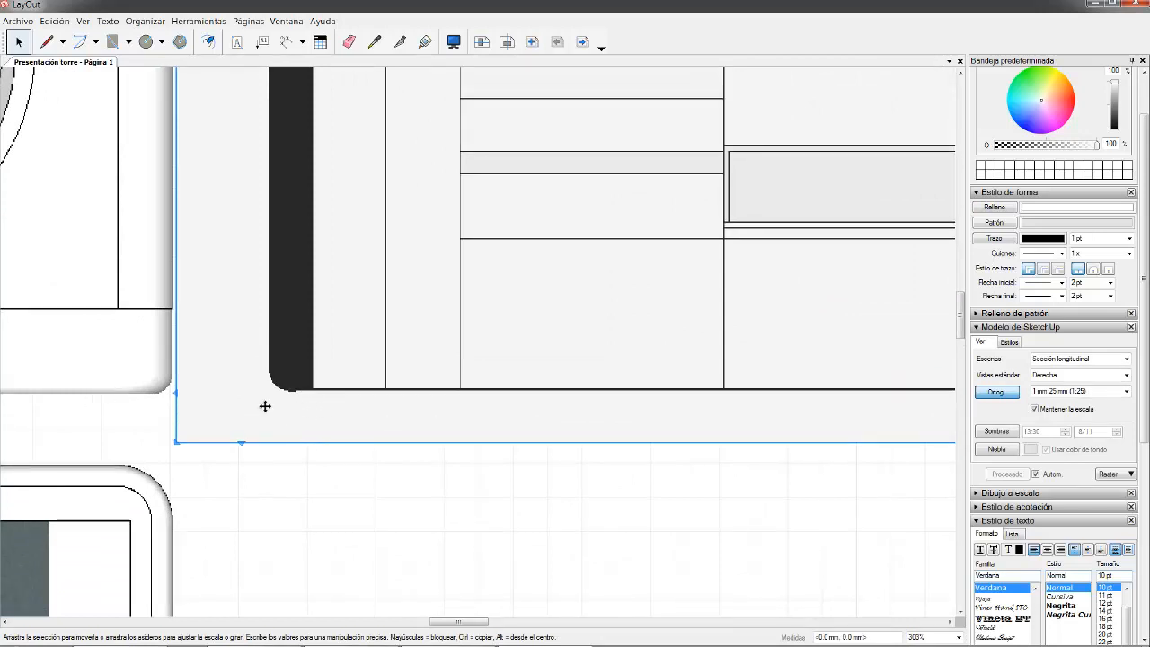
key("Down")
- Crop the viewport's empty right side, top and bottom edges snugly around the section
scroll(333, 416, "down", 9)
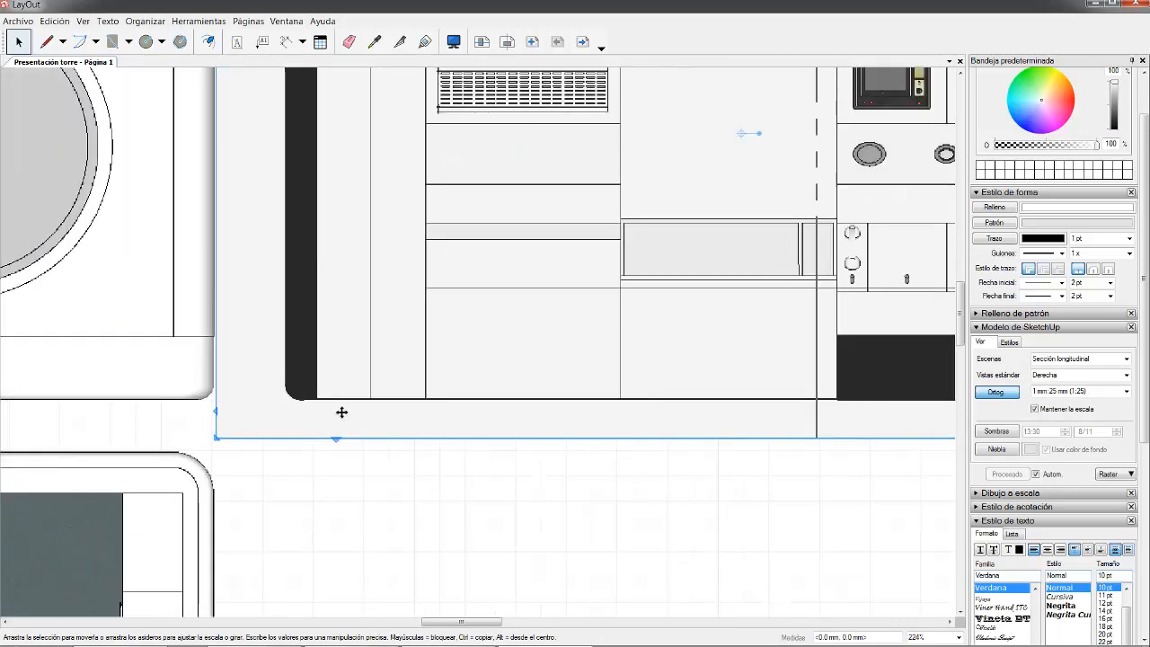
scroll(582, 322, "down", 3)
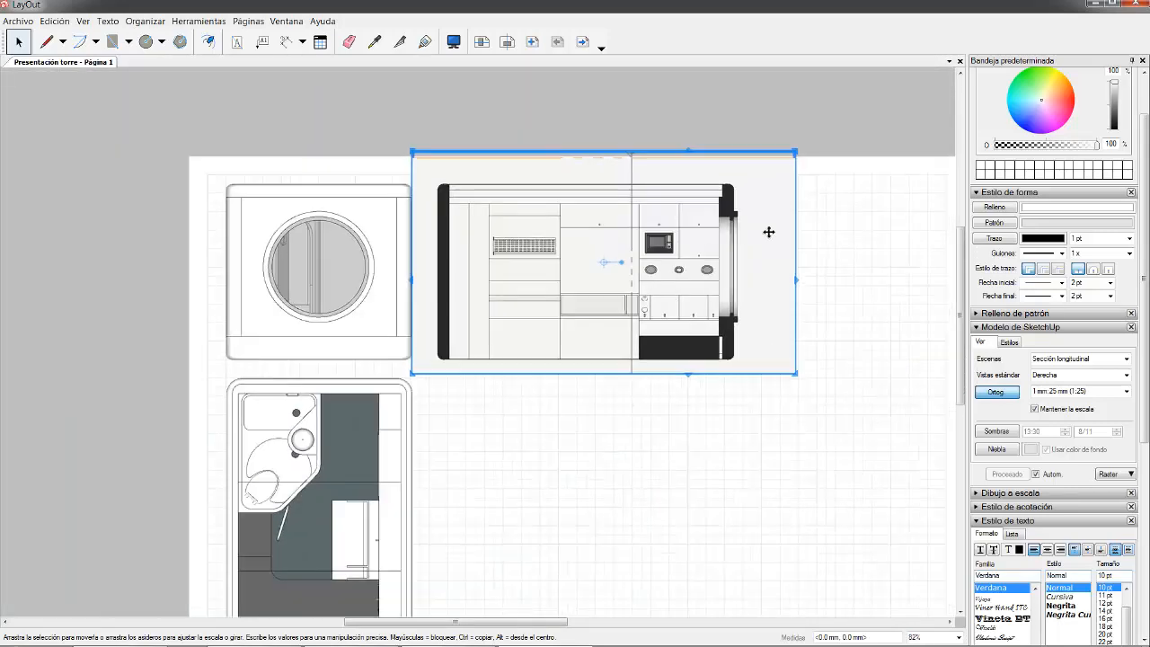
scroll(802, 278, "up", 2)
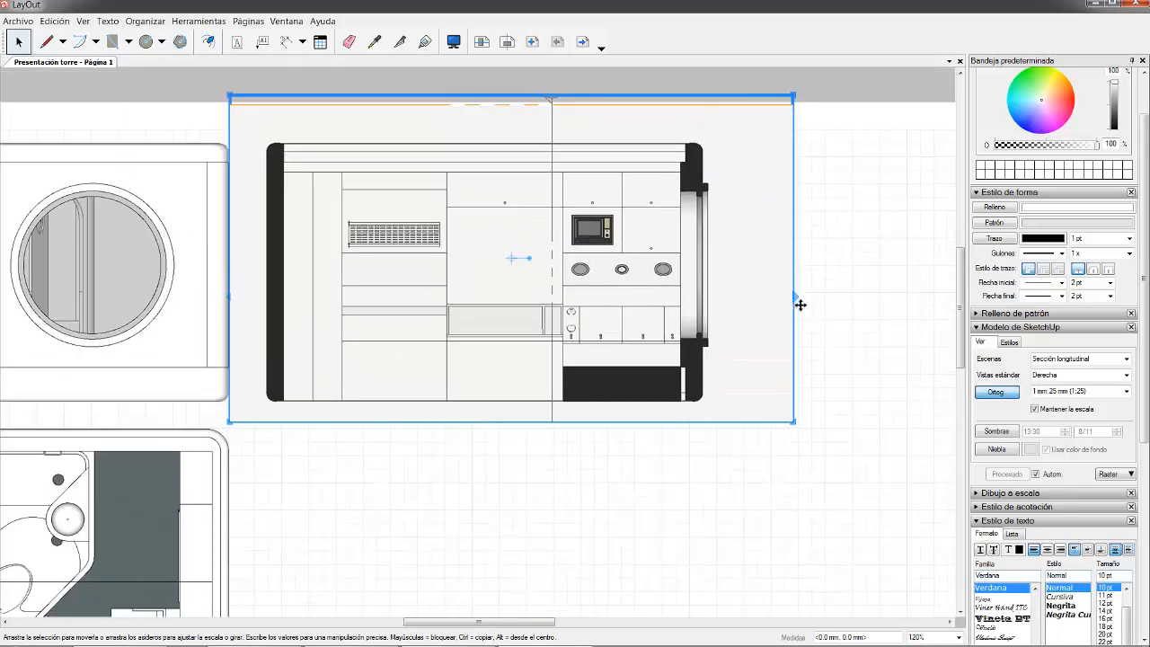
left_click_drag(802, 307, 732, 306)
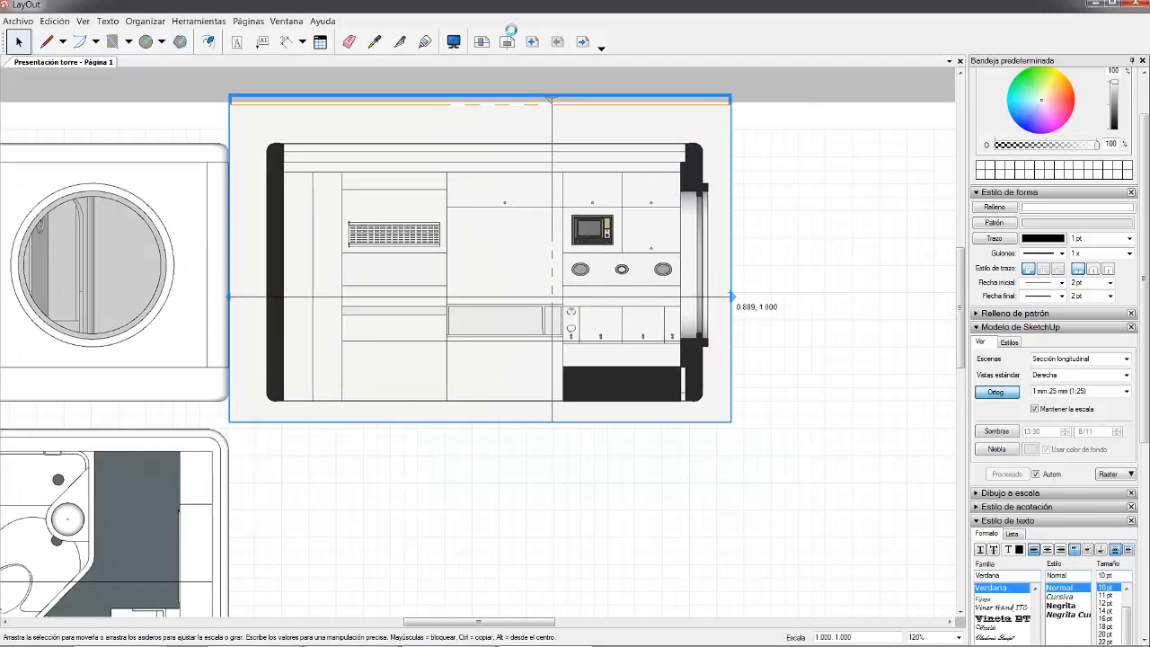
left_click_drag(528, 103, 504, 129)
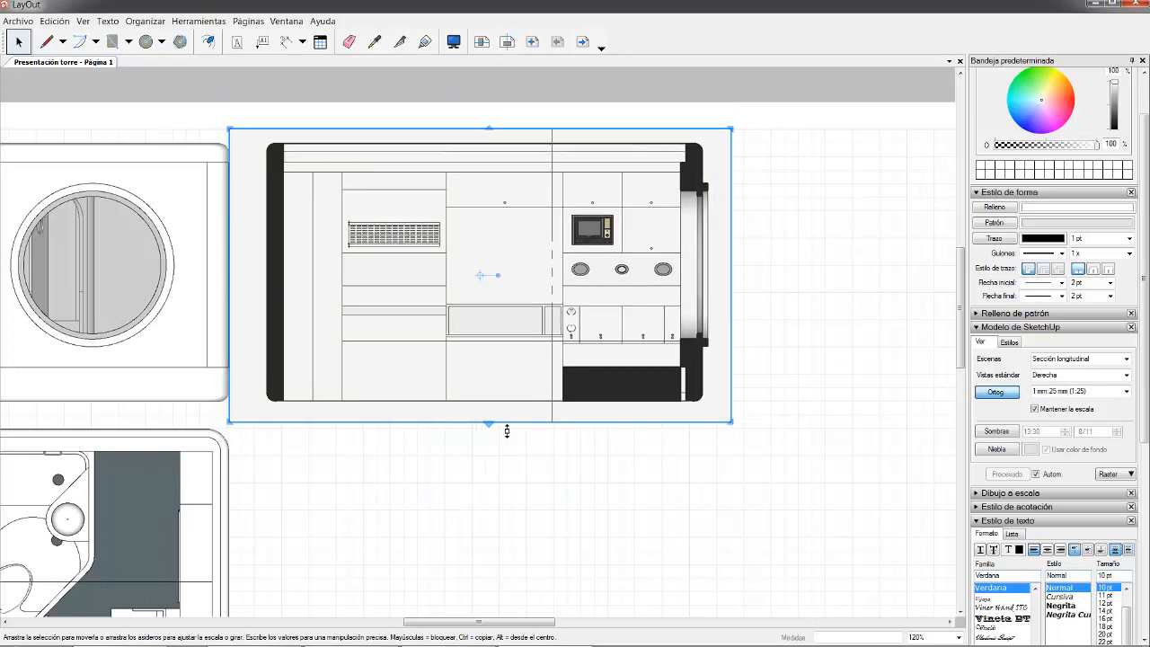
left_click_drag(507, 432, 505, 416)
left_click(342, 96)
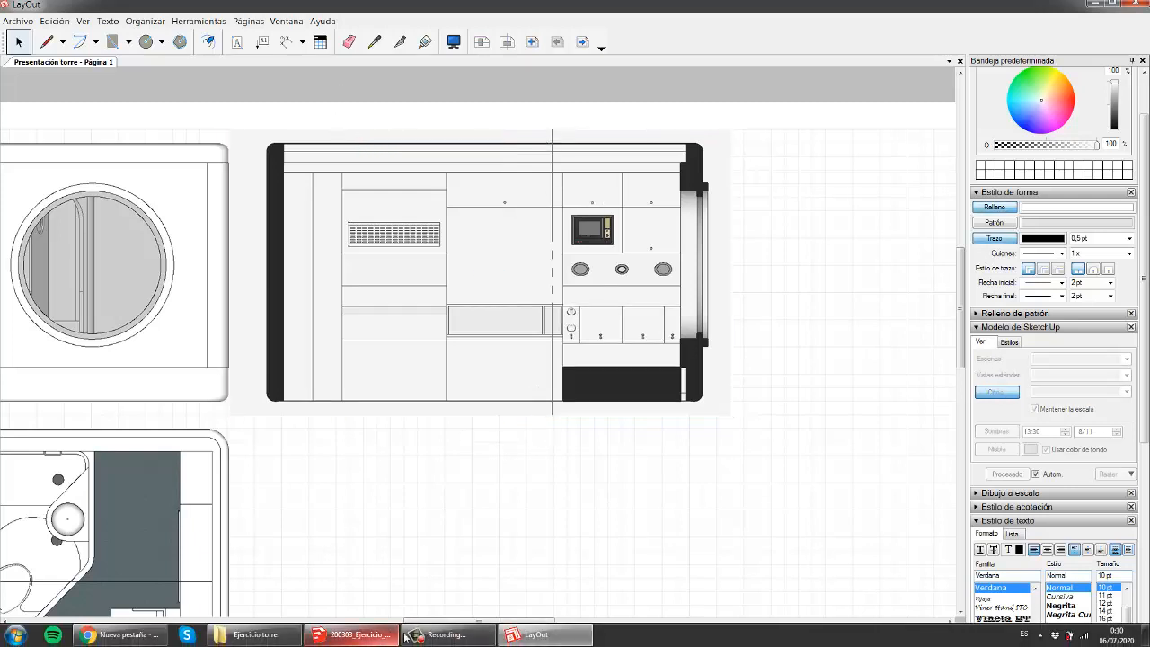
- In SketchUp, hide the section plane in the 'Sección longitudinal' scene
left_click(335, 641)
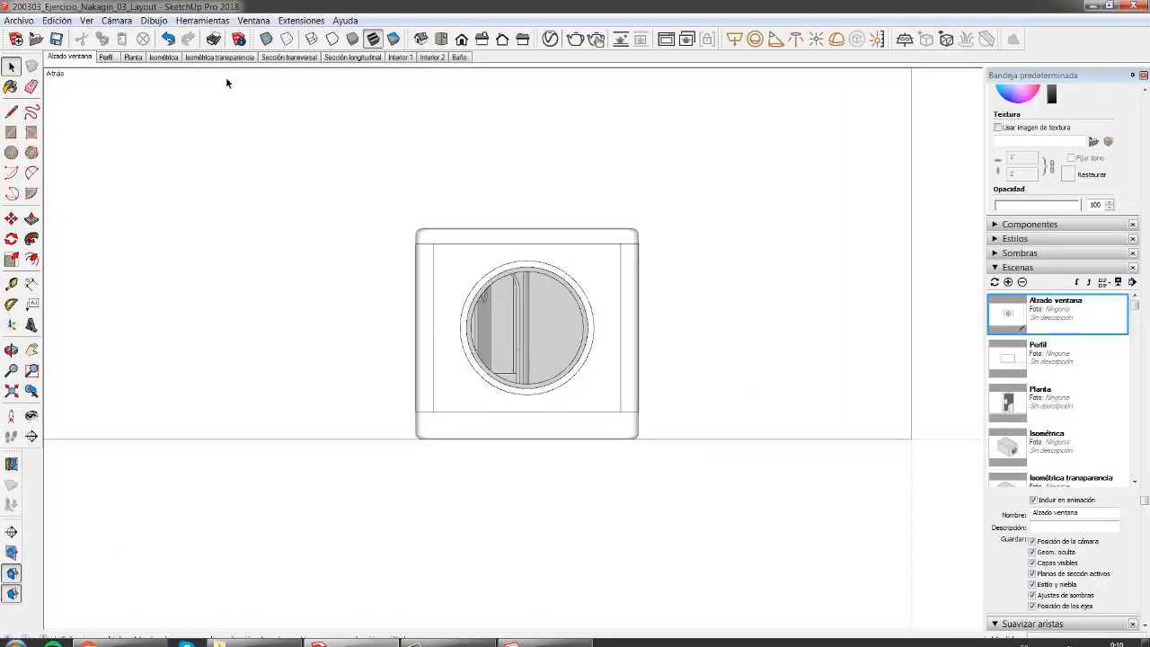
left_click(325, 58)
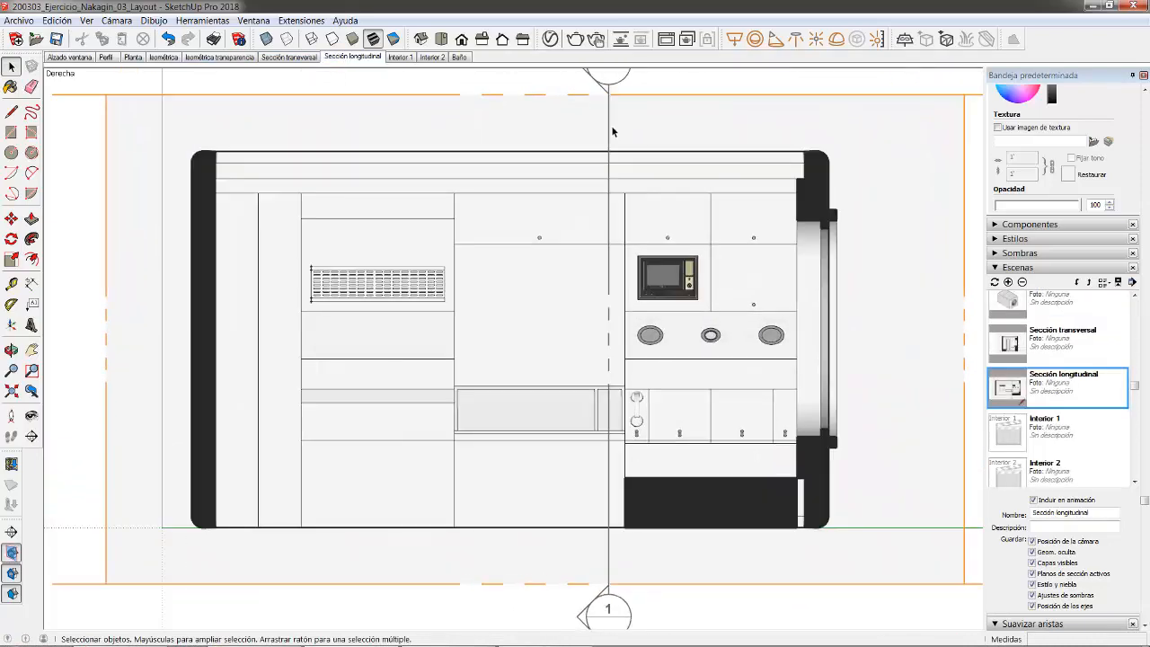
left_click(610, 127)
right_click(609, 122)
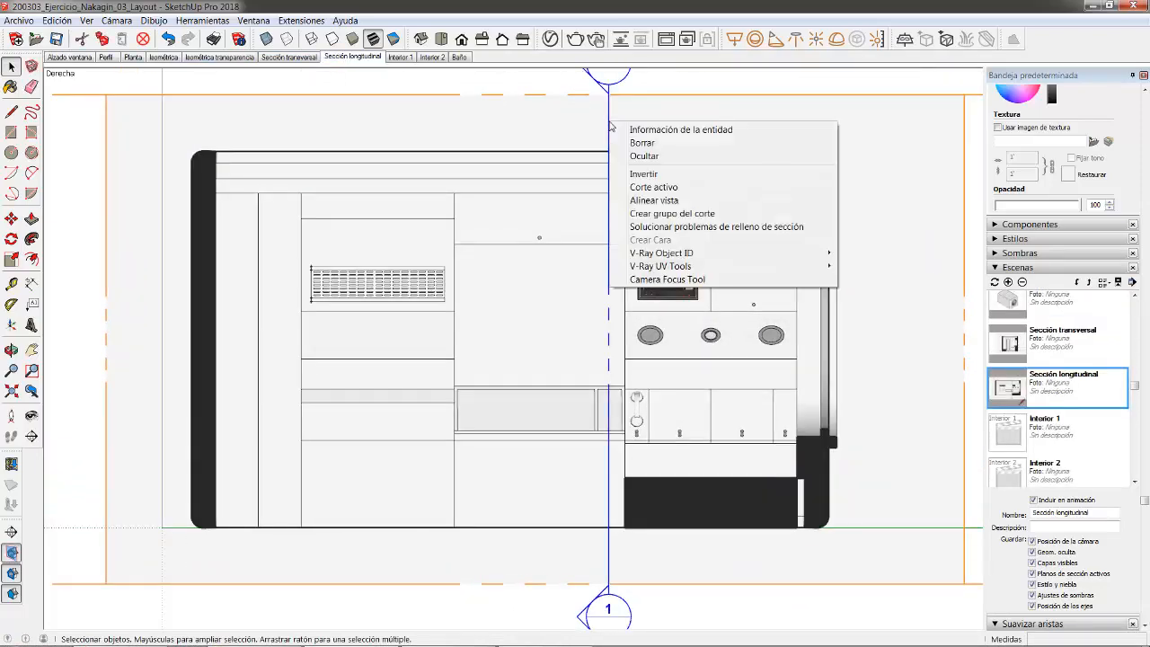
left_click(644, 156)
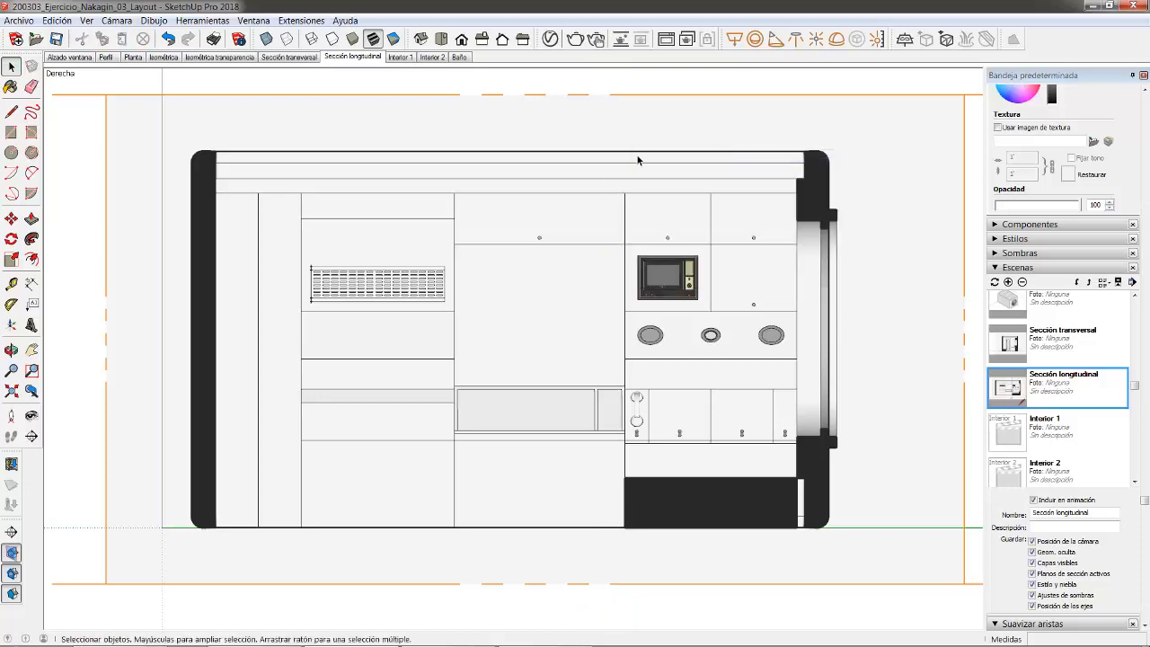
- Update the 'Sección longitudinal' scene and save the SketchUp model
right_click(358, 57)
left_click(397, 109)
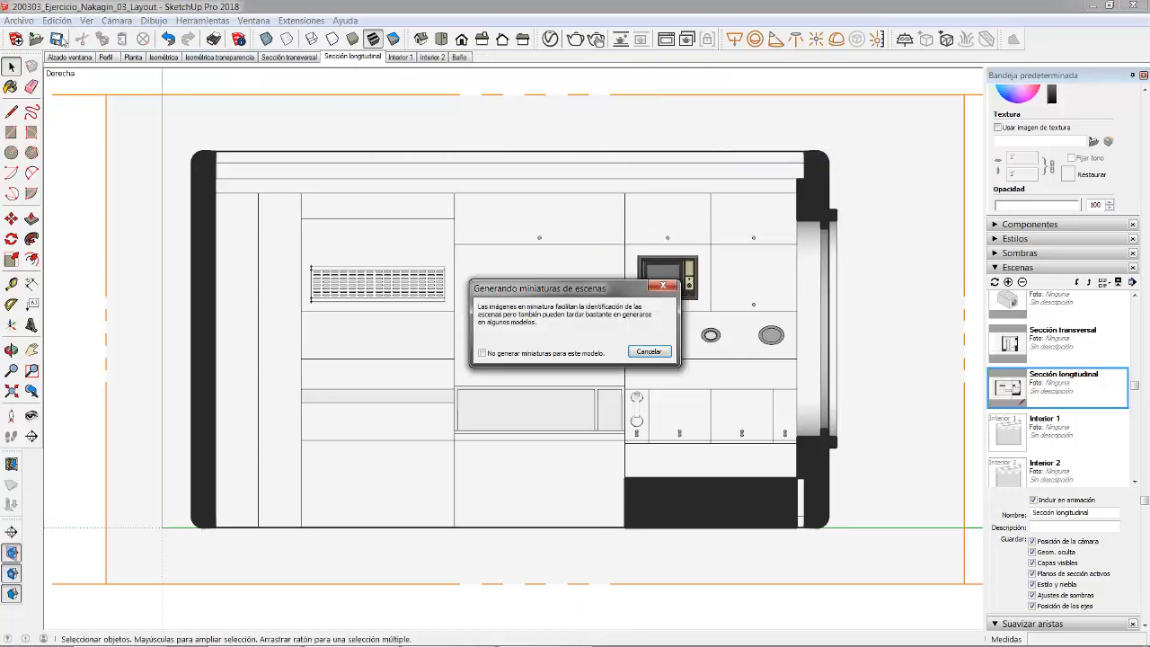
left_click(650, 349)
left_click(57, 40)
mouse_move(431, 644)
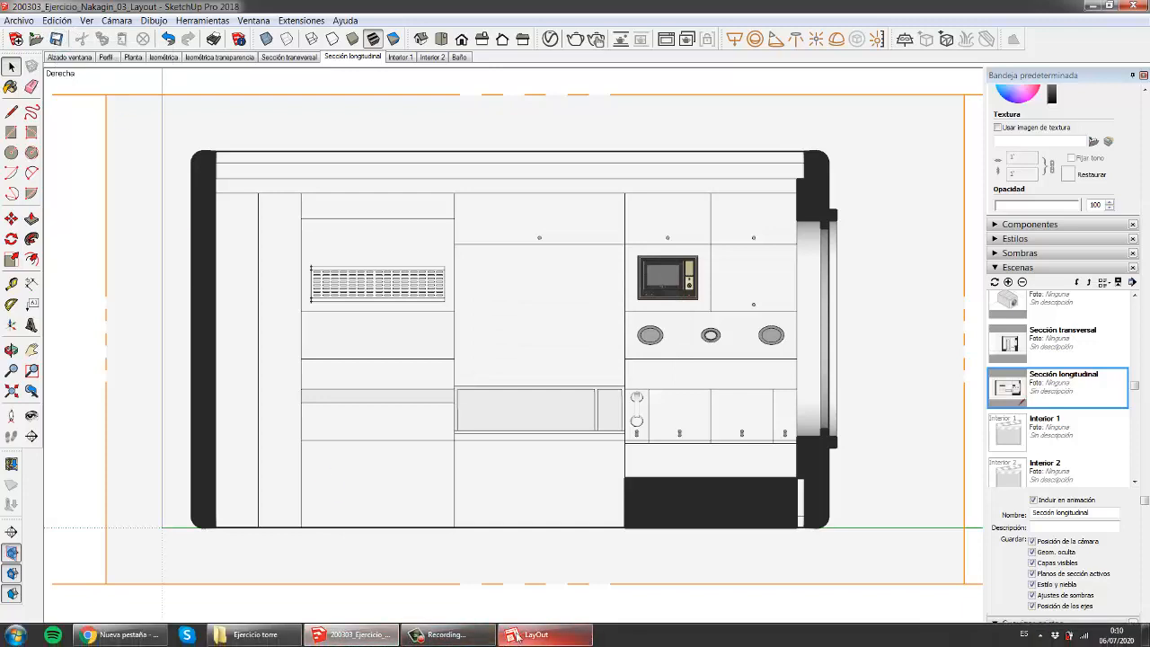
left_click(543, 634)
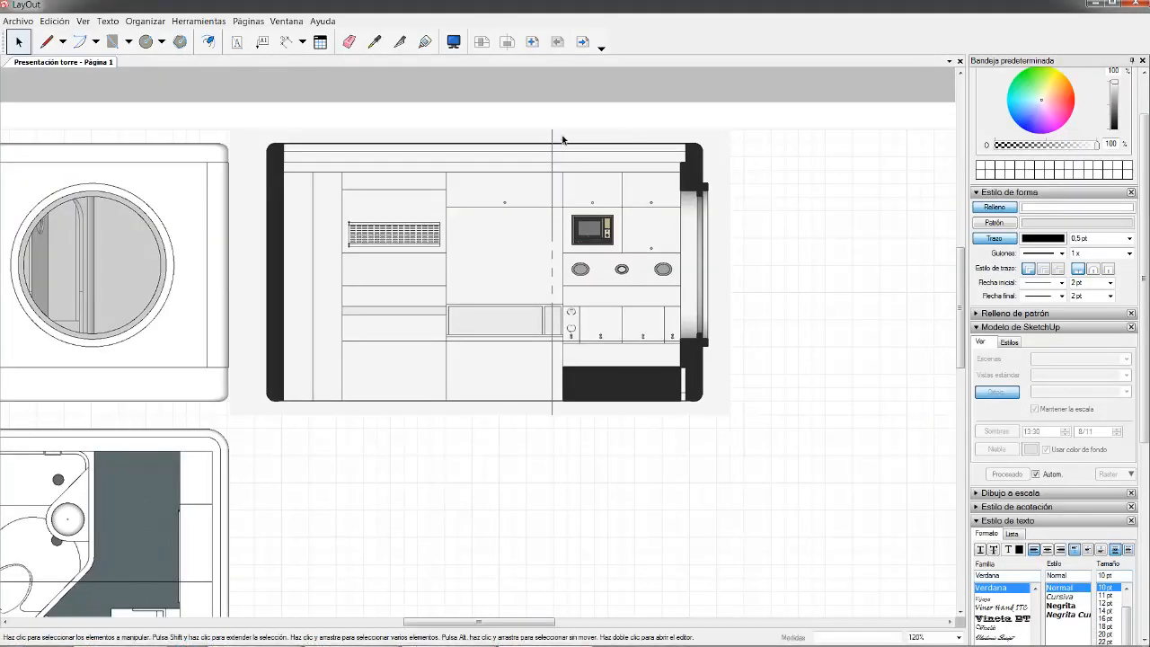
- Update the longitudinal section viewport's model reference so the cutting-plane line disappears
left_click(551, 234)
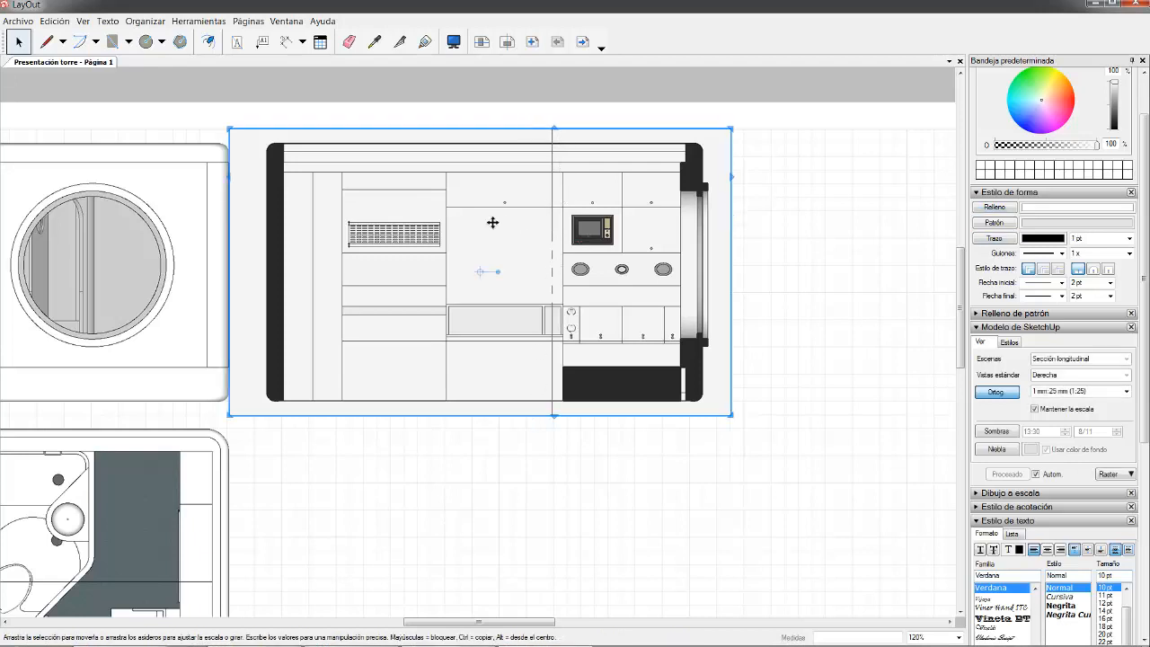
right_click(544, 227)
left_click(641, 440)
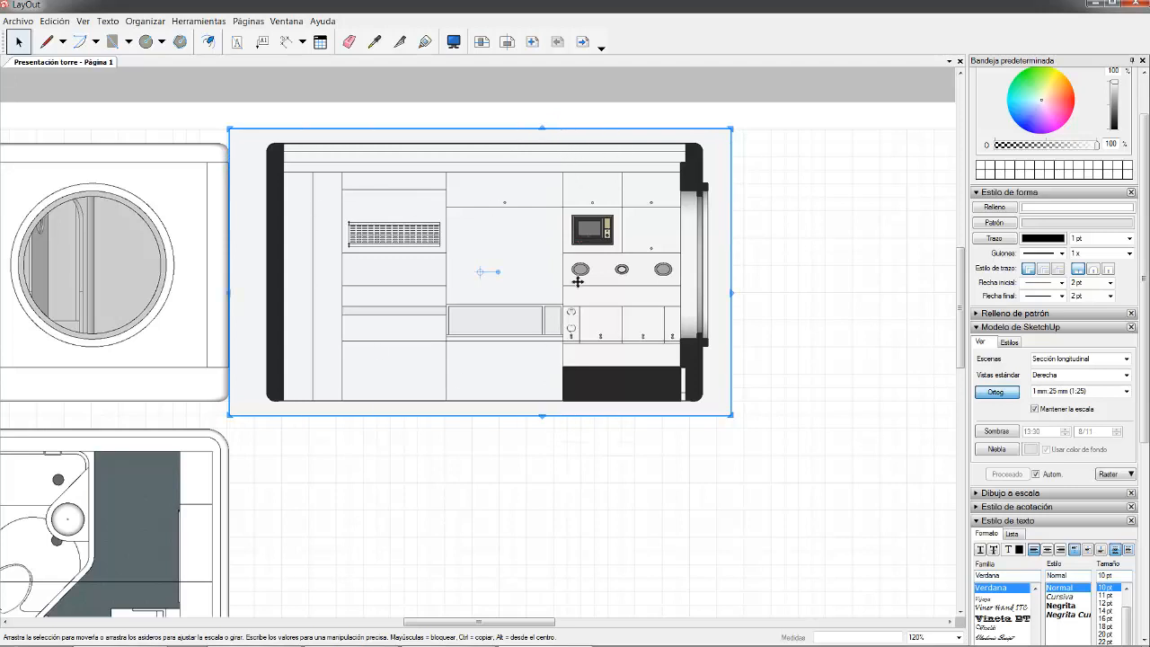
left_click(109, 91)
scroll(253, 177, "down", 4)
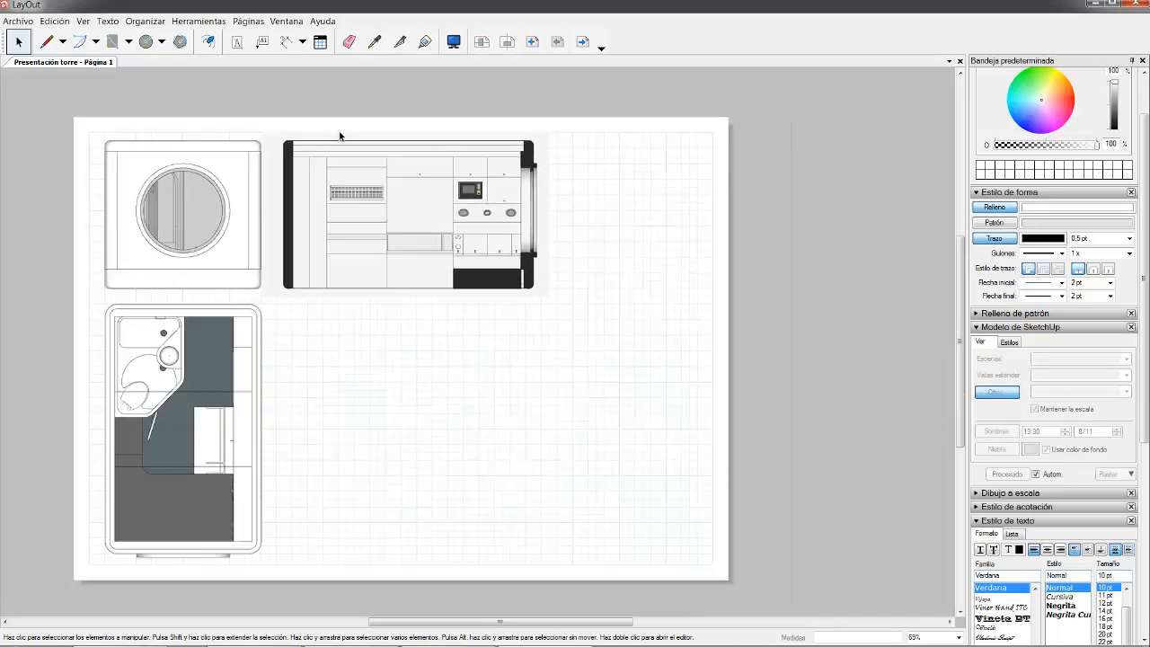
scroll(340, 135, "down", 1)
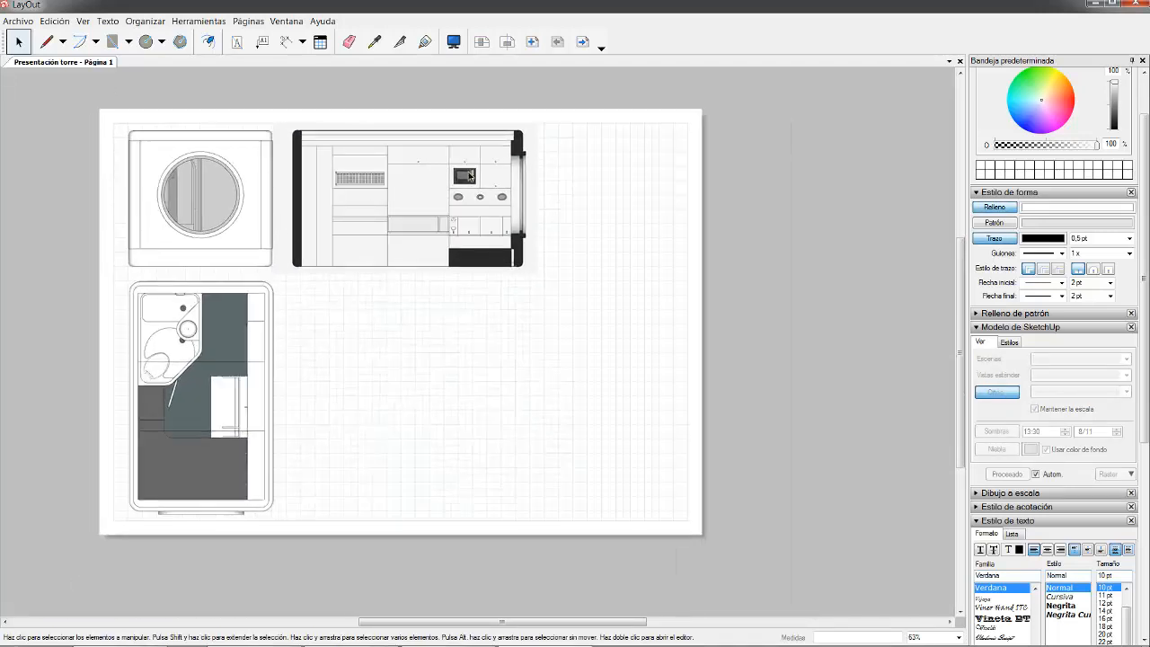
- Shift the window elevation, longitudinal section and plan viewports right about 103.6 mm together
left_click(336, 212)
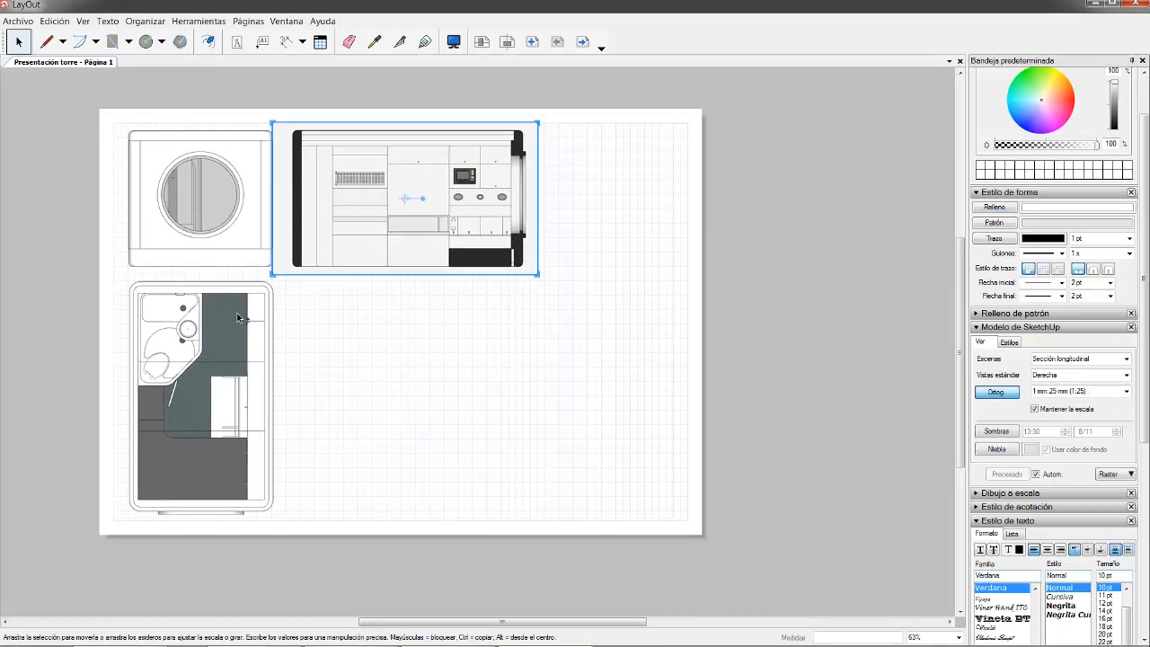
left_click_drag(575, 449, 212, 235)
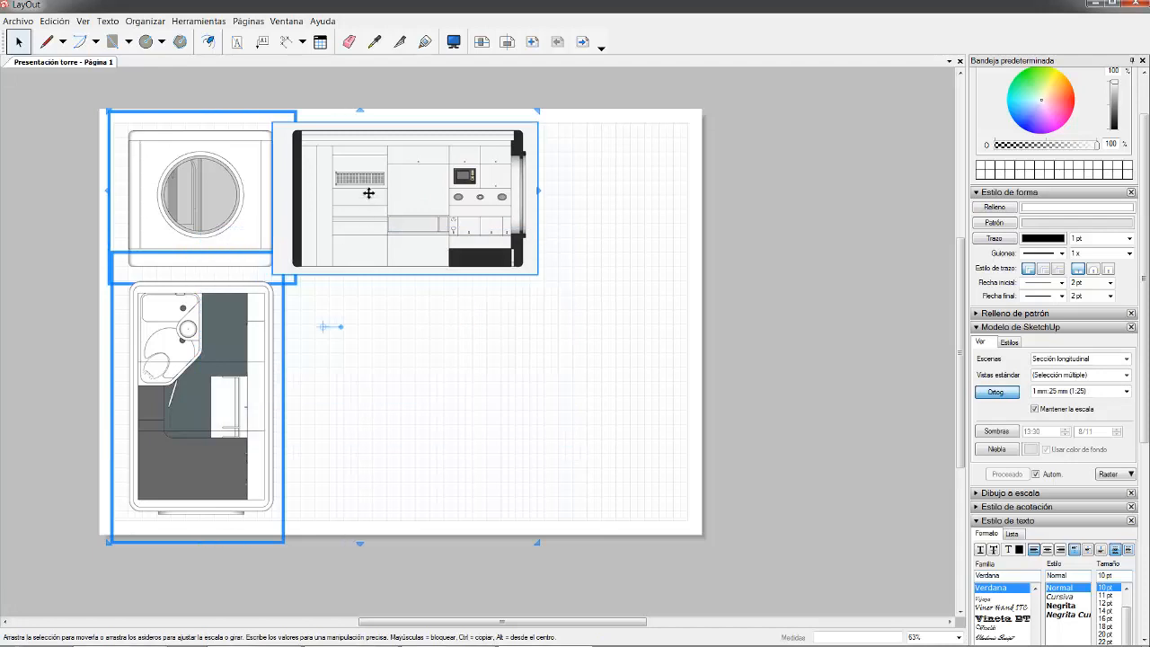
left_click_drag(417, 189, 569, 193)
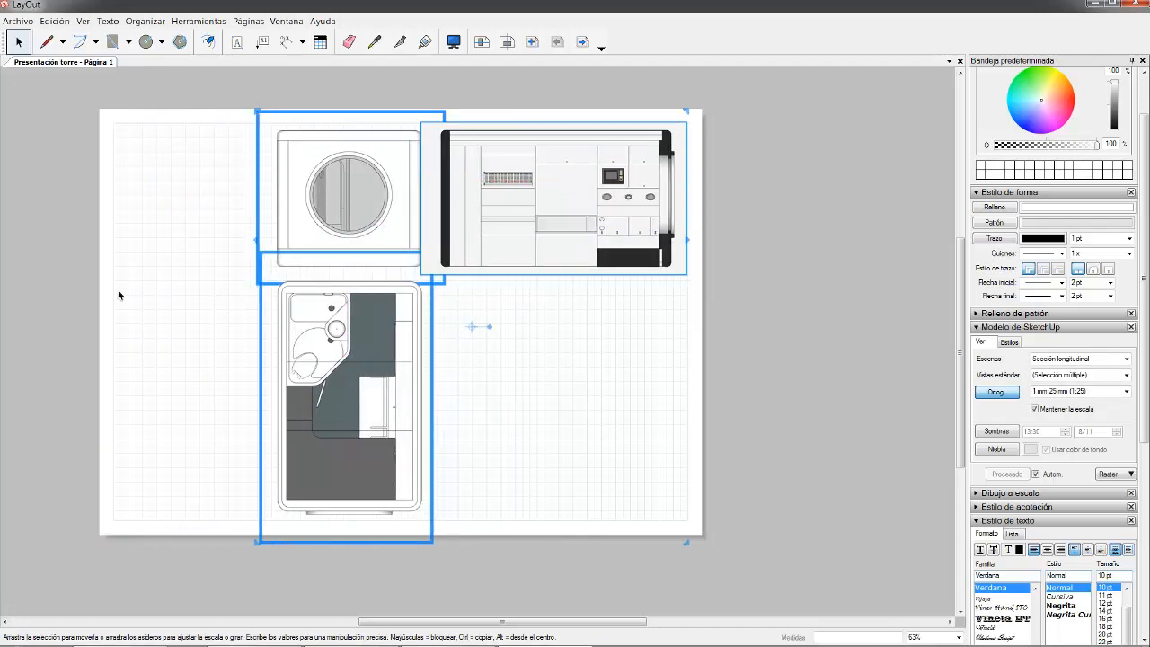
scroll(539, 243, "up", 1)
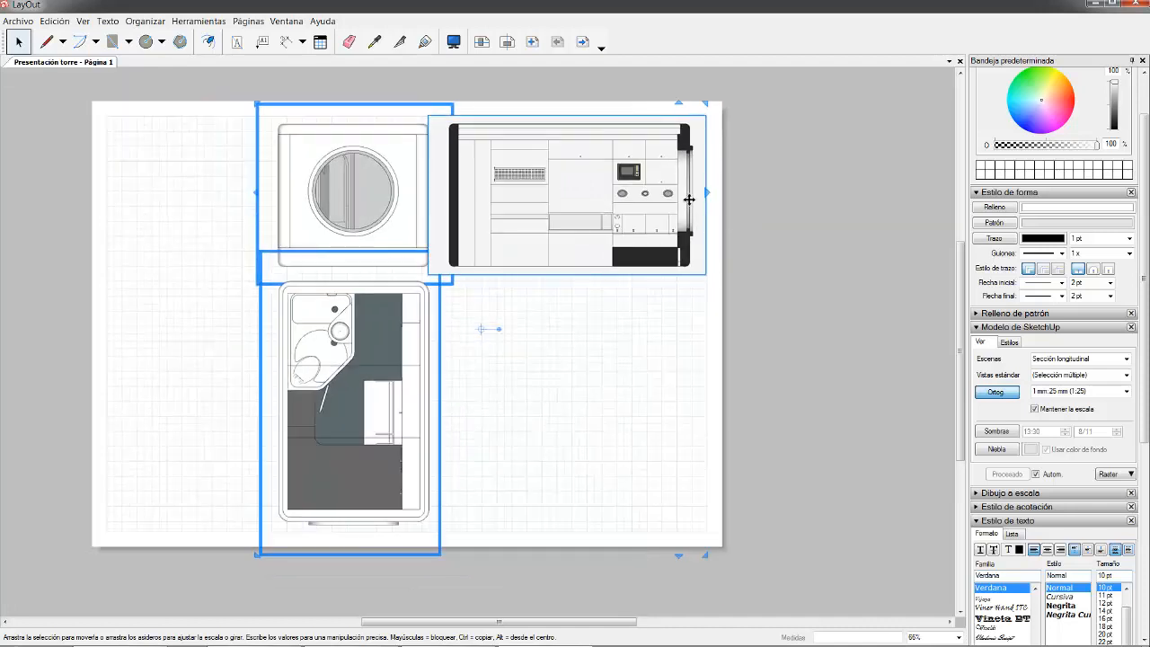
key("Right")
key("Right")
key("Right")
key("Right")
key("Right")
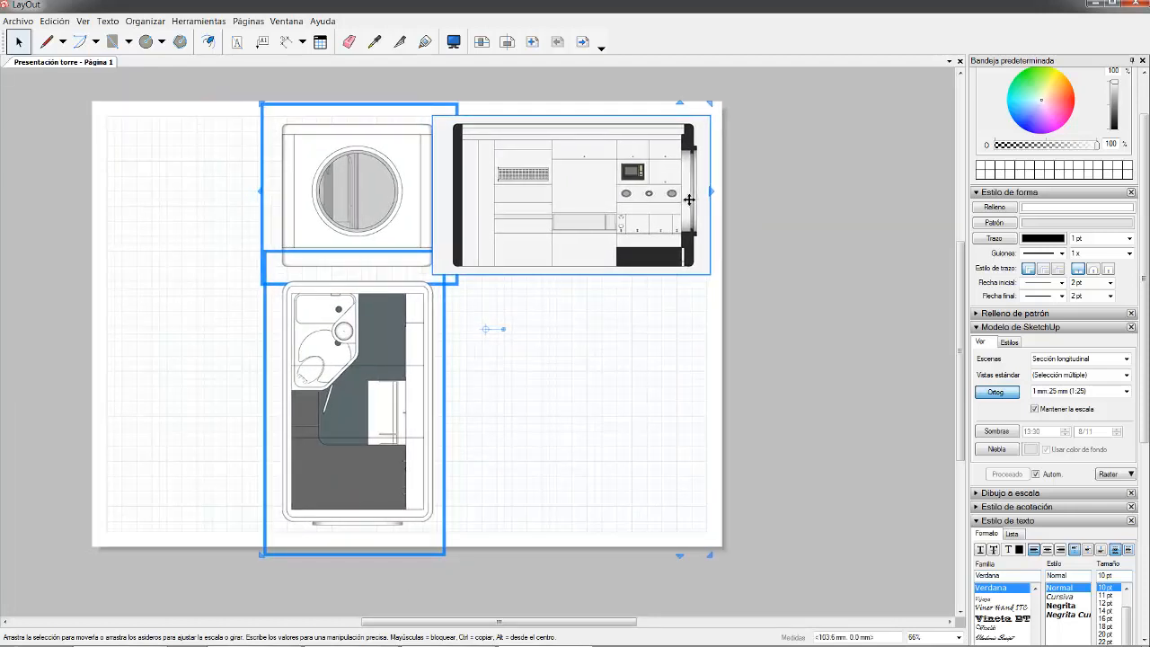
left_click(766, 249)
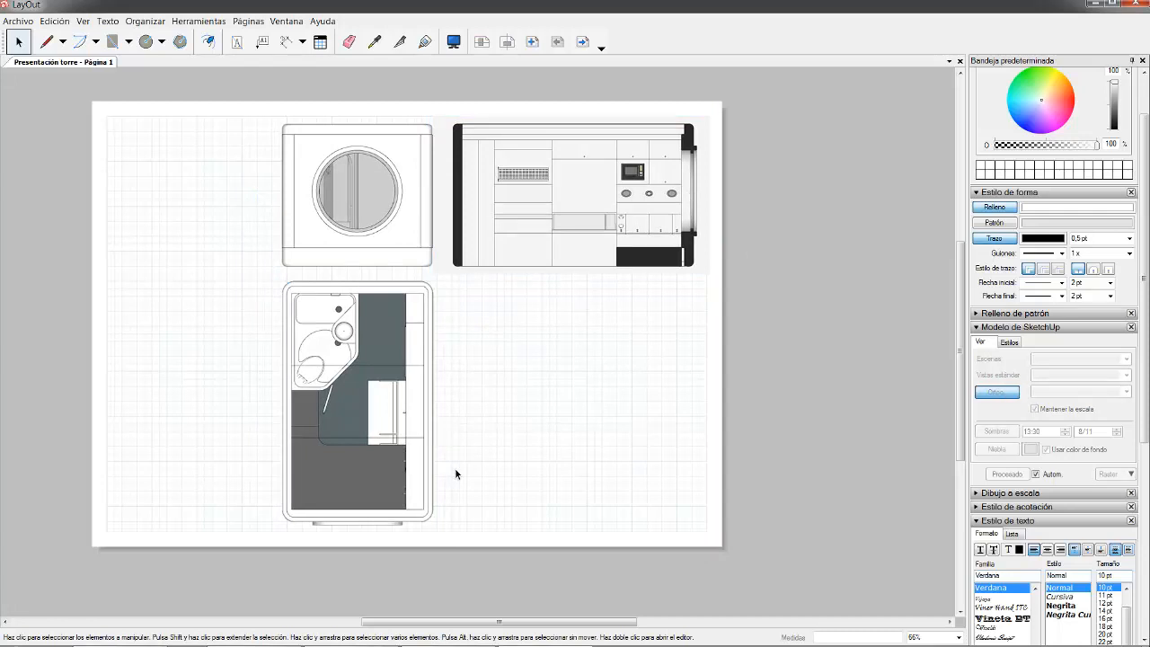
- Nudge the floor plan viewport down and pull its lower edge up slightly
left_click(401, 350)
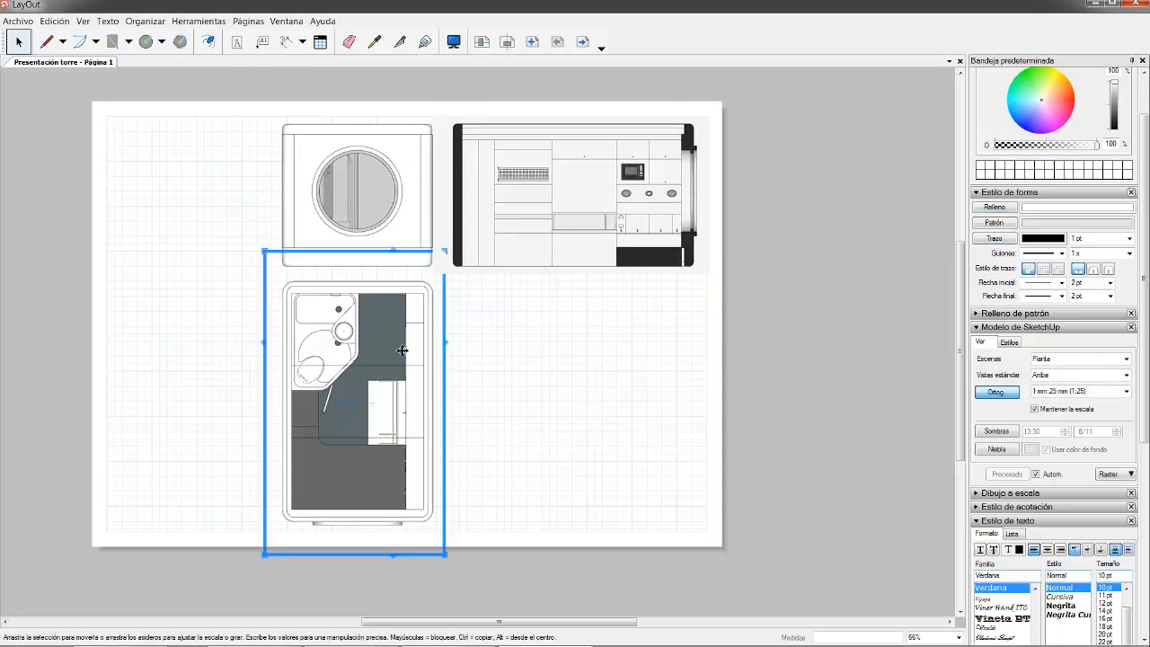
key("Down")
key("Down")
key("Down")
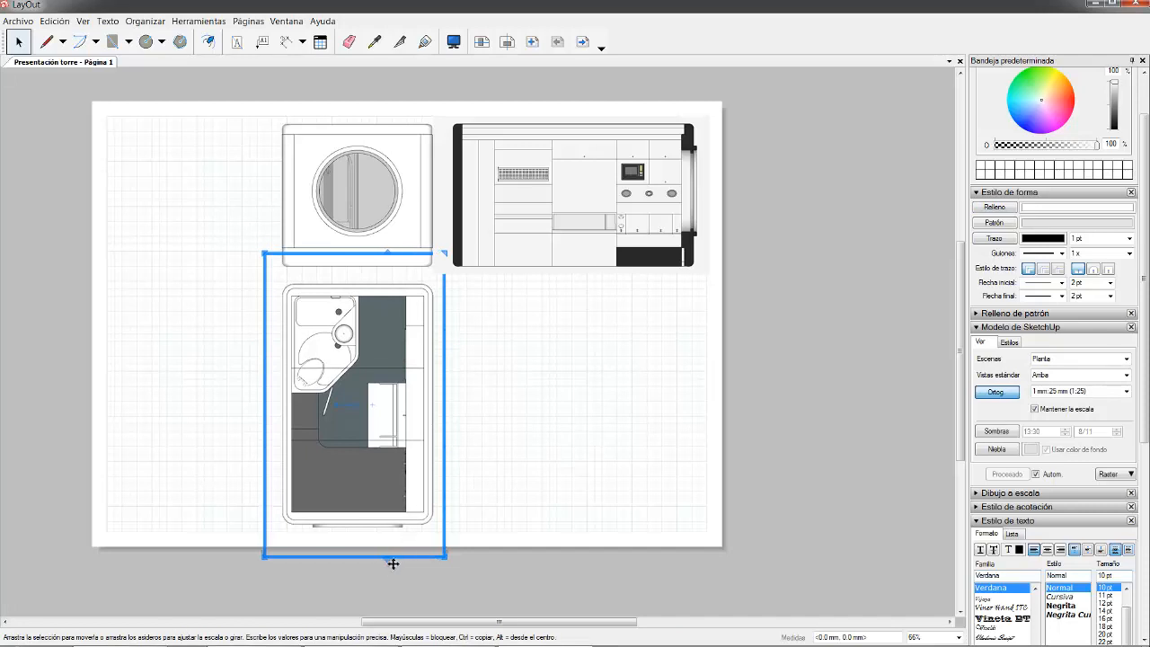
mouse_move(391, 564)
left_mouse_down()
mouse_move(379, 476)
mouse_move(382, 548)
left_mouse_up()
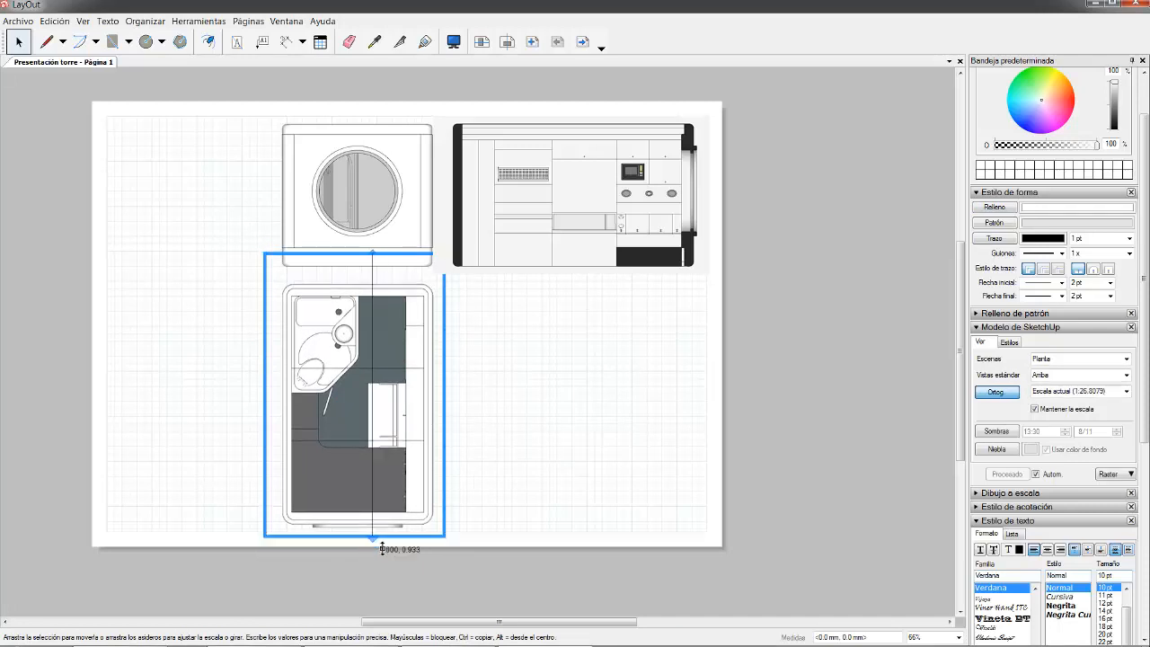
left_click(620, 318)
scroll(617, 318, "down", 3)
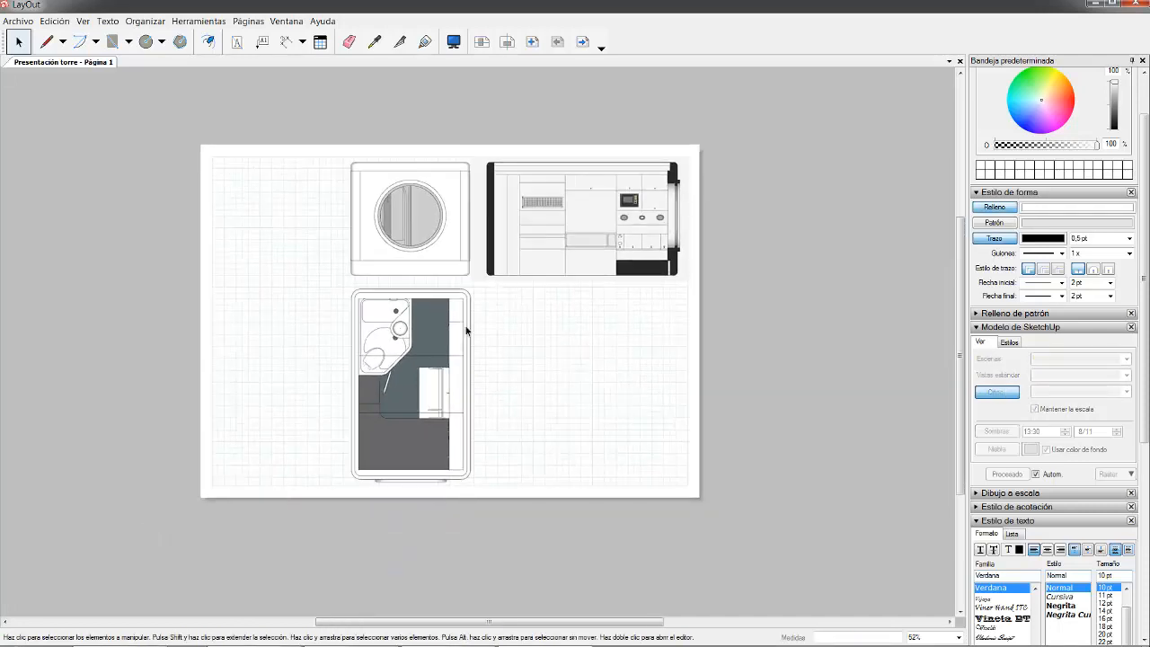
scroll(287, 341, "up", 2)
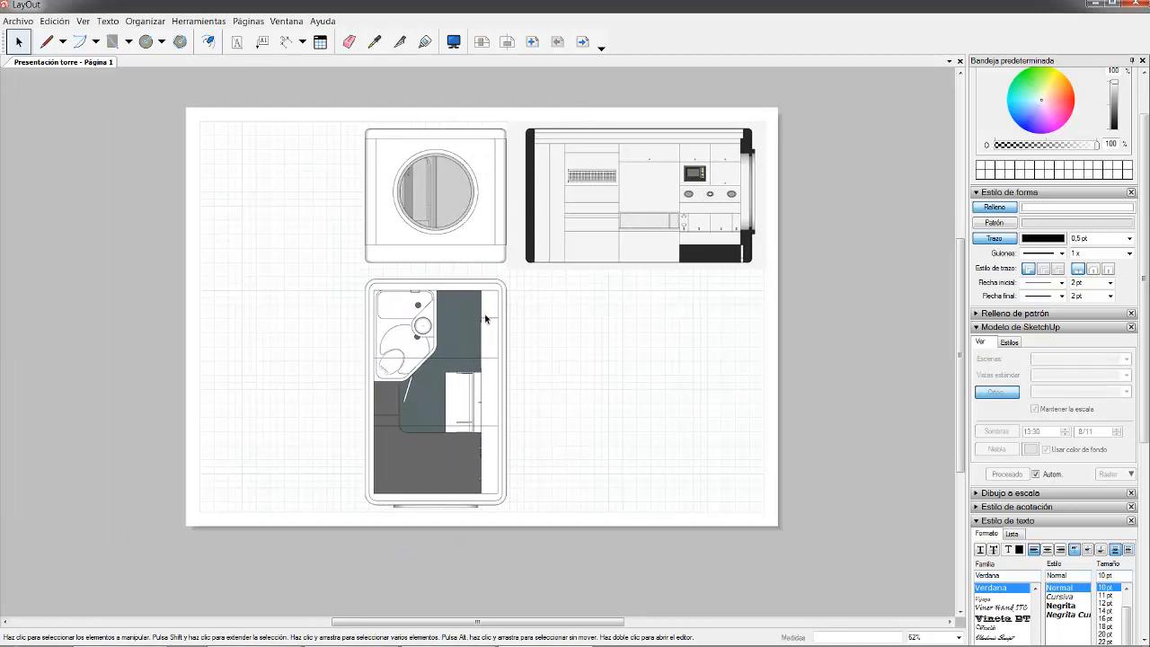
scroll(343, 440, "up", 1)
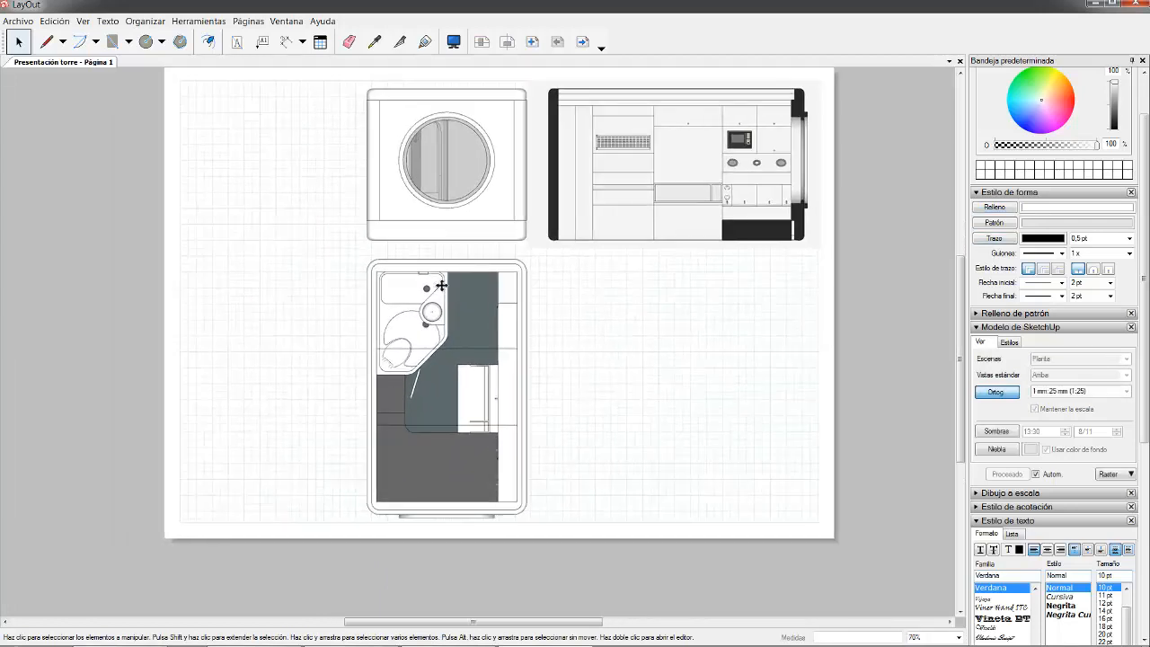
- Select the window elevation viewport in the top row
left_click(441, 288)
scroll(632, 360, "down", 1)
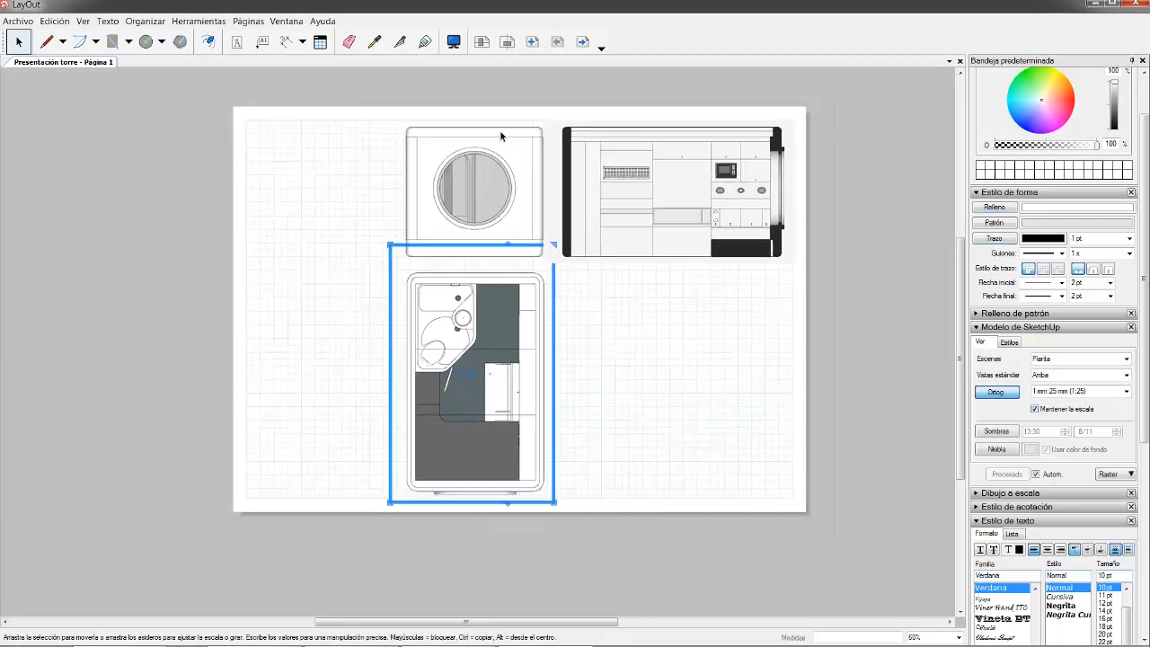
scroll(512, 148, "up", 1)
left_click(529, 166)
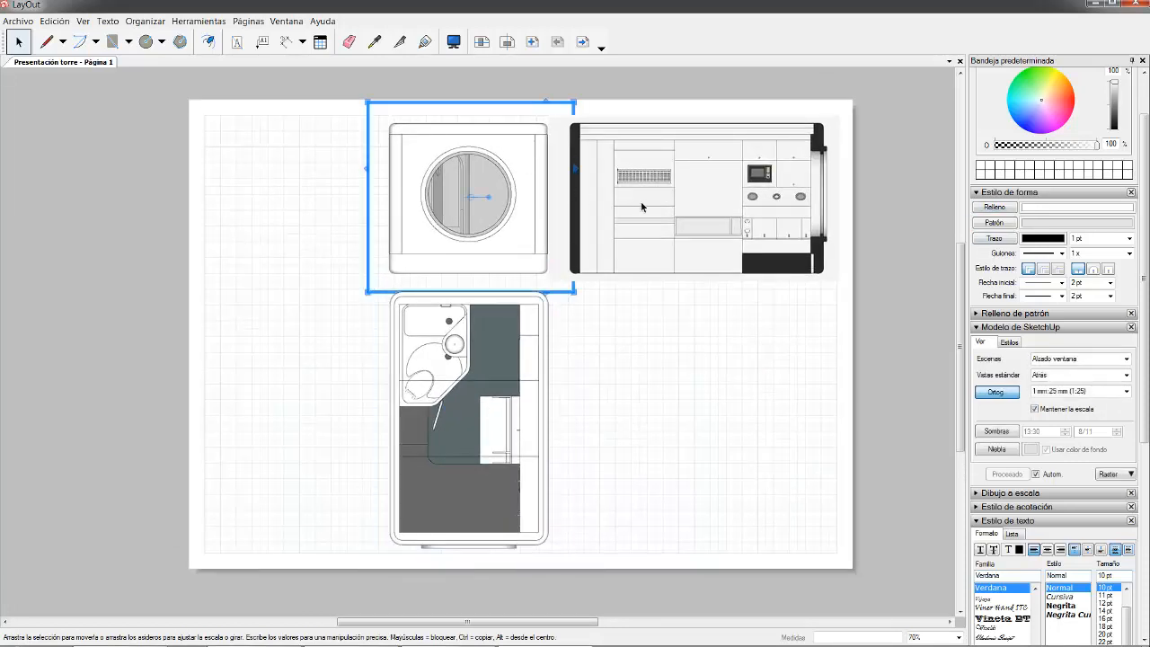
left_click(530, 334)
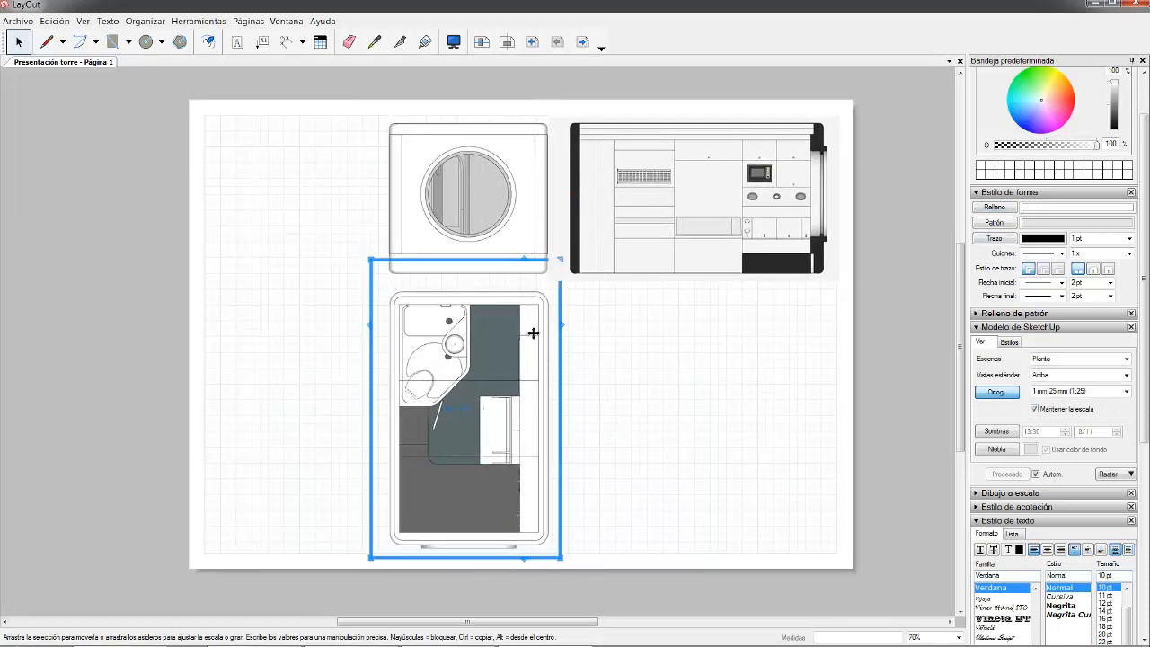
left_click(760, 343)
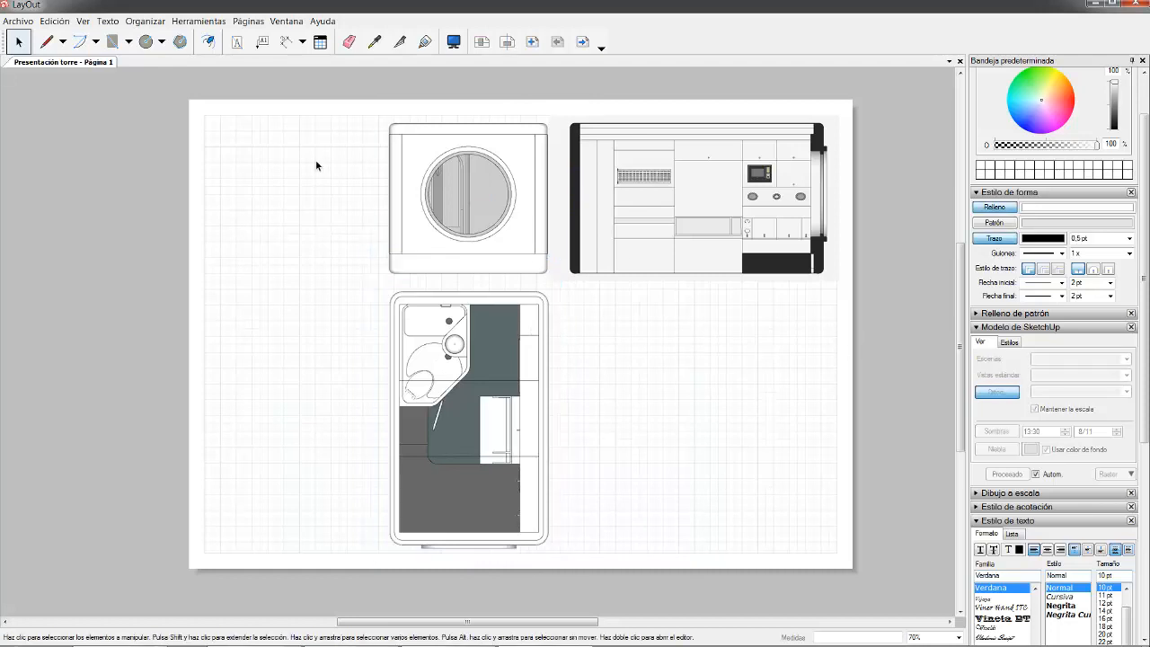
left_click(528, 137)
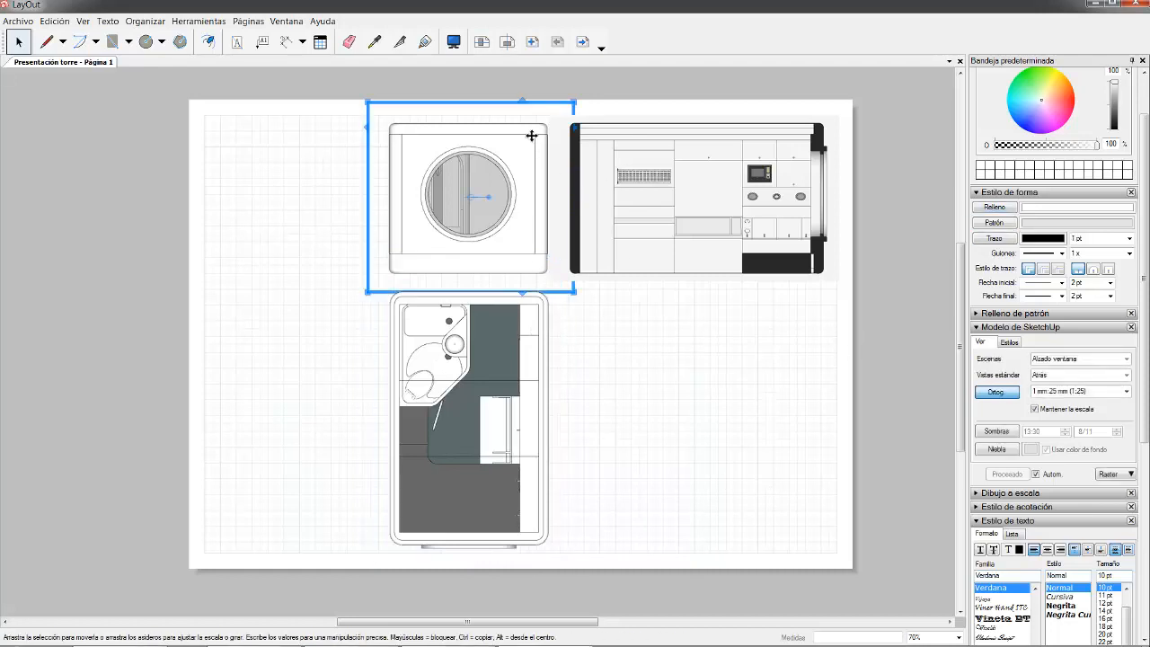
- Copy the window elevation to its left and set the copy to the 'Sección transversal' scene
left_click_drag(544, 192, 368, 189, "ctrl")
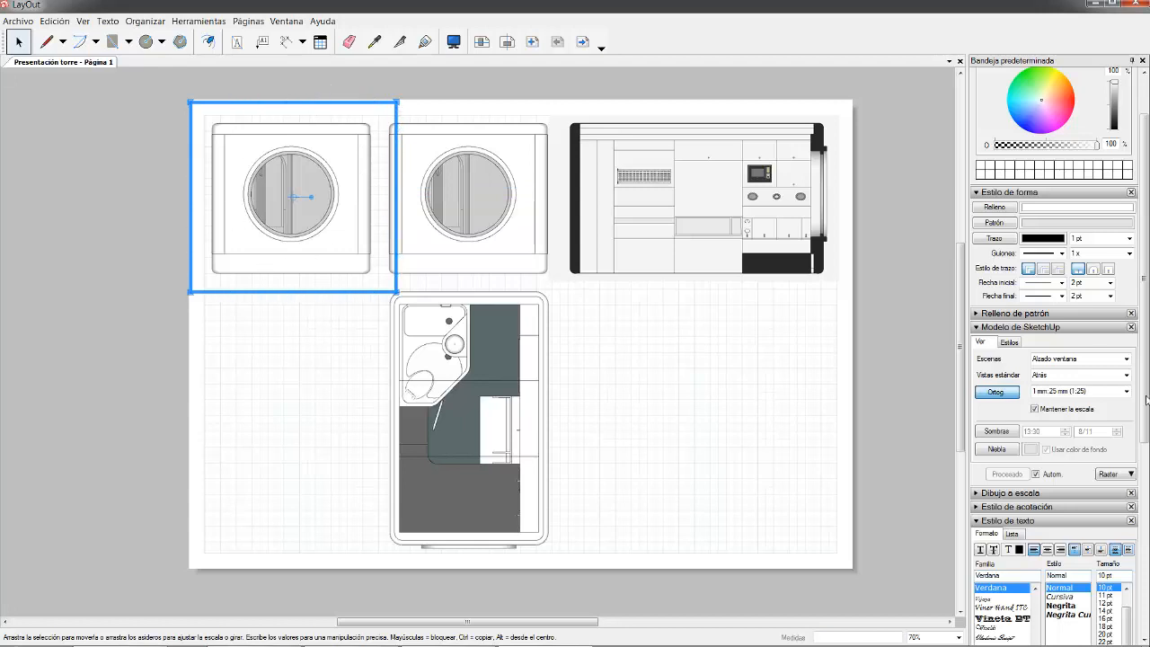
left_click(1087, 358)
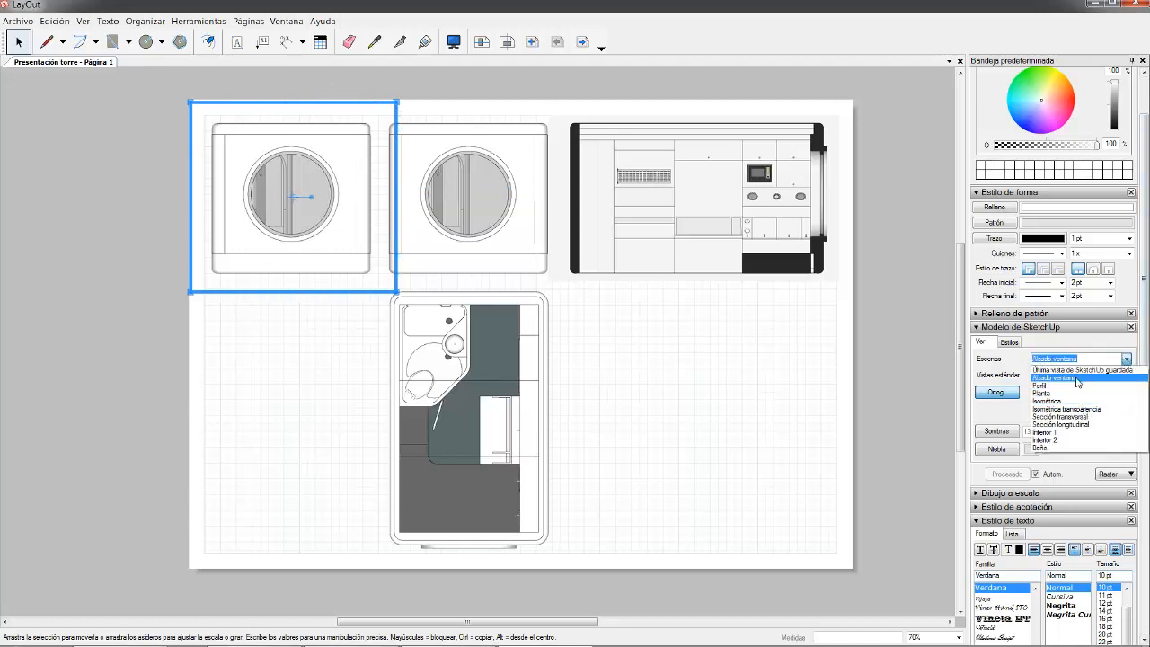
left_click(1074, 419)
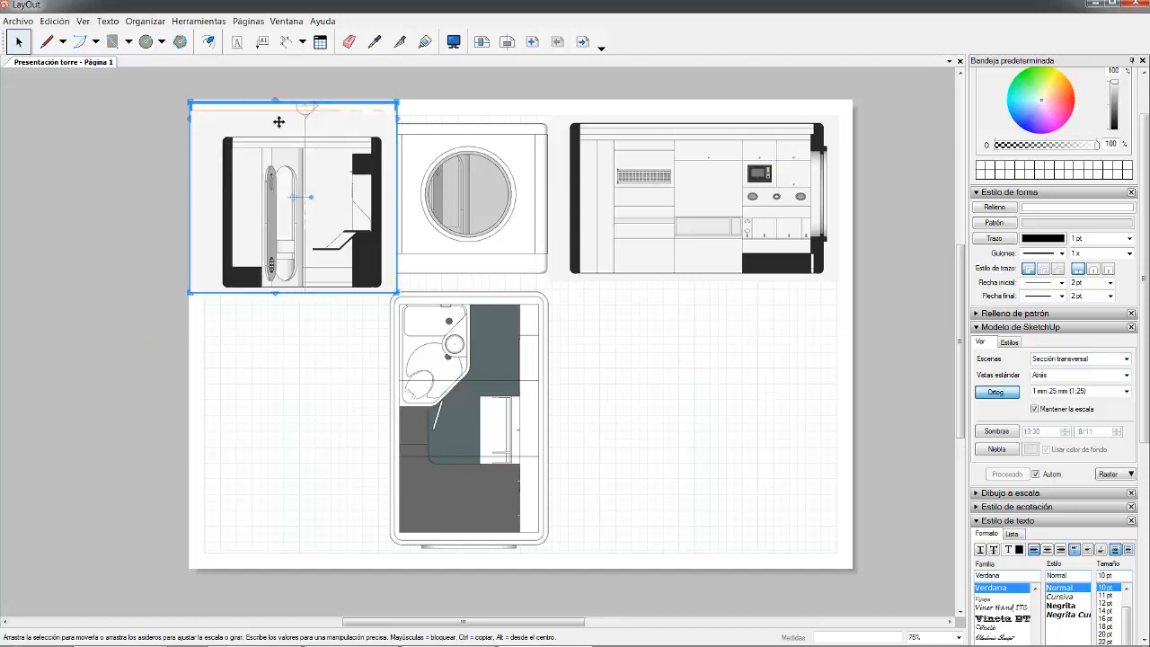
scroll(314, 135, "up", 4)
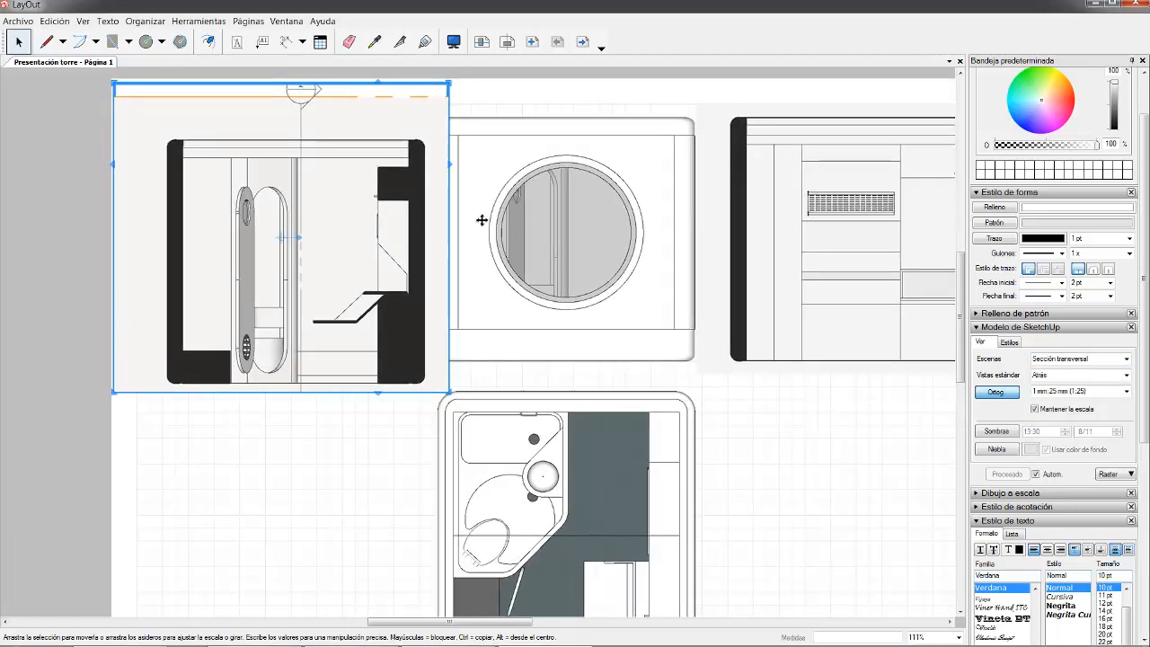
scroll(441, 149, "up", 2)
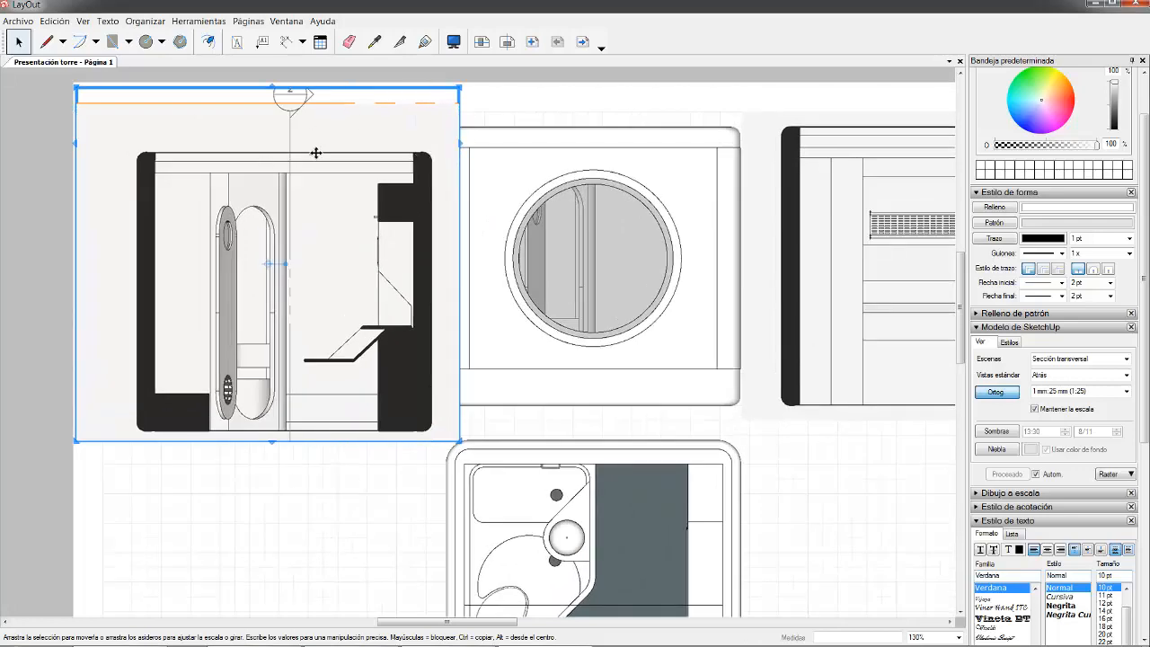
- In SketchUp, hide the section plane in the 'Sección transversal' scene
left_click(368, 636)
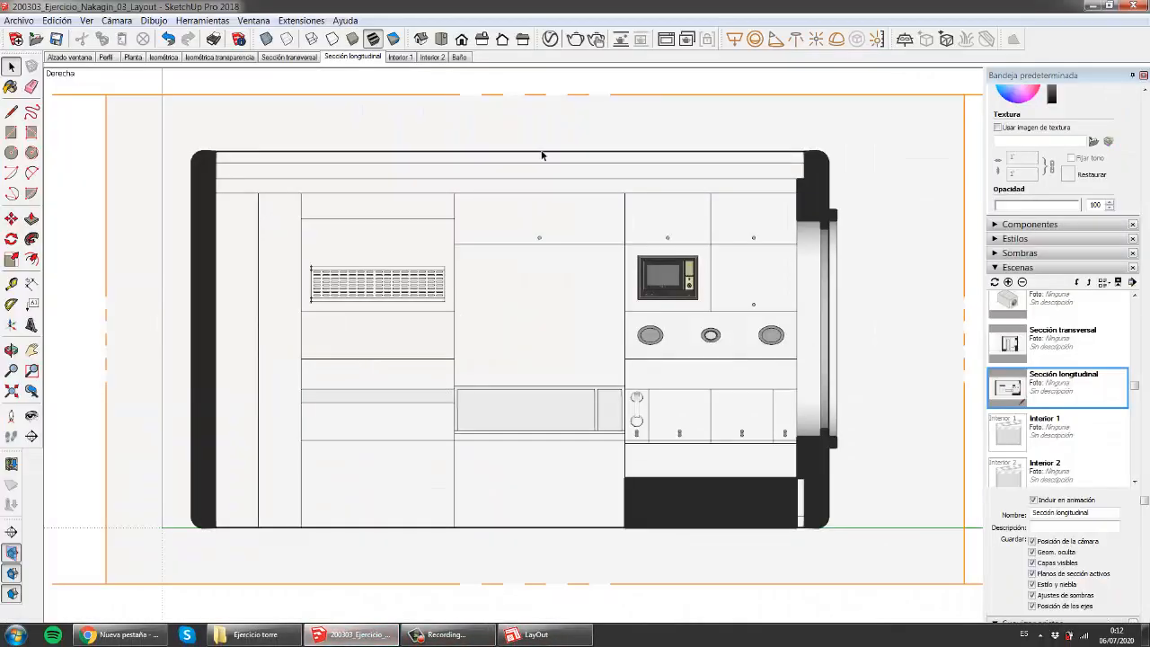
left_click(289, 57)
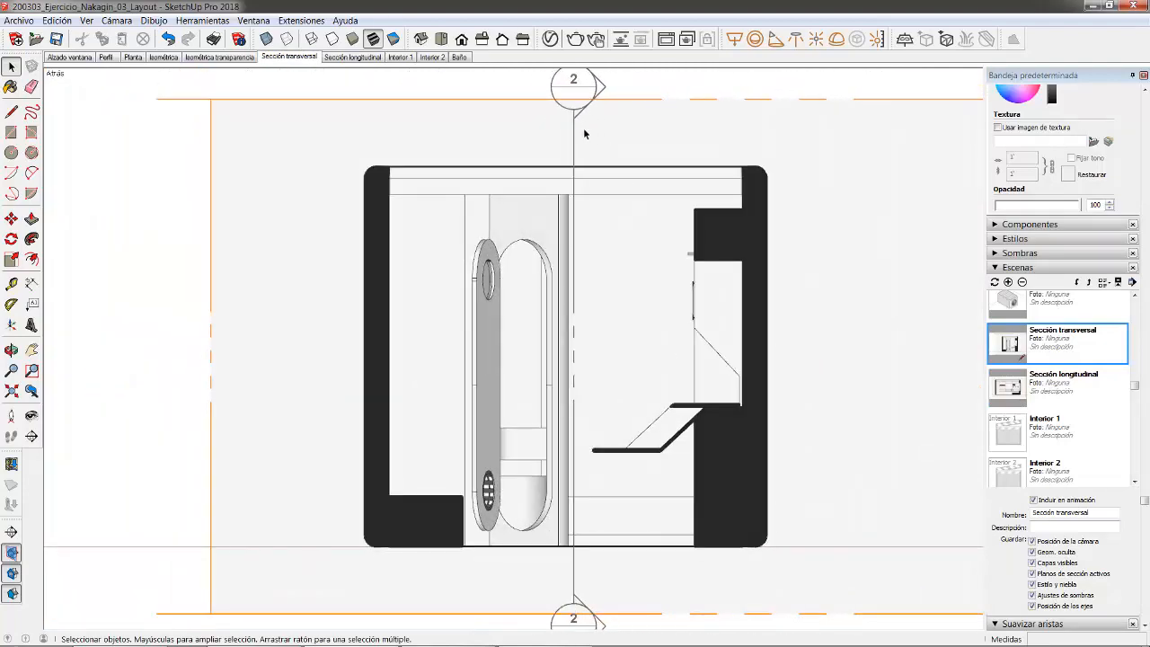
left_click(574, 136)
right_click(574, 132)
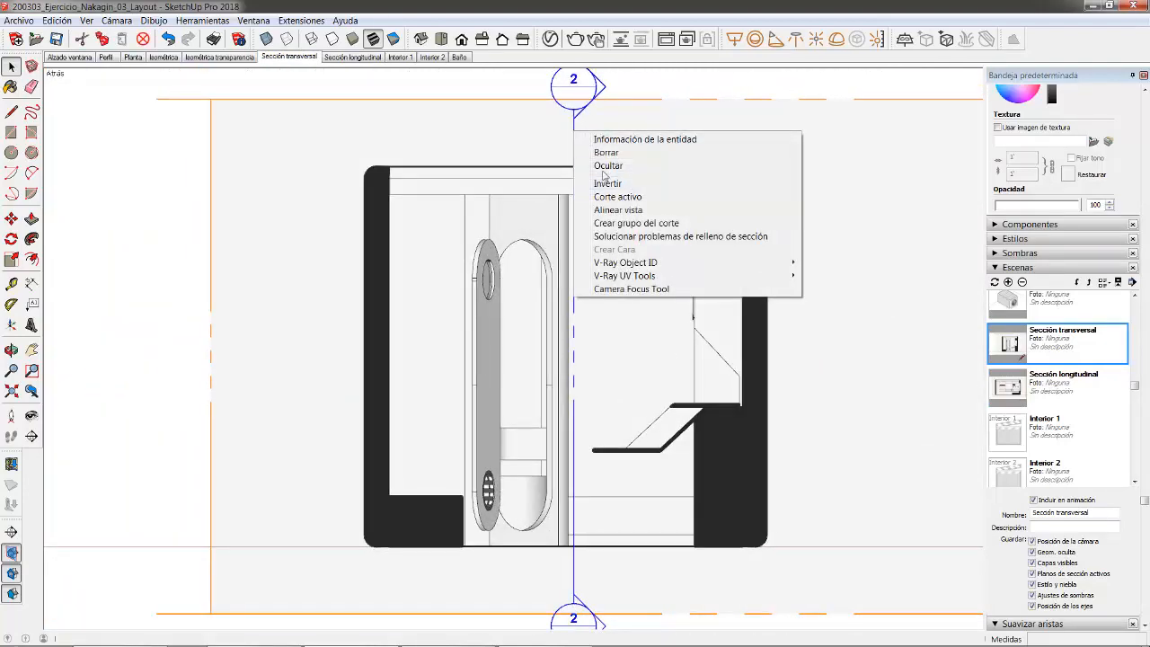
left_click(607, 166)
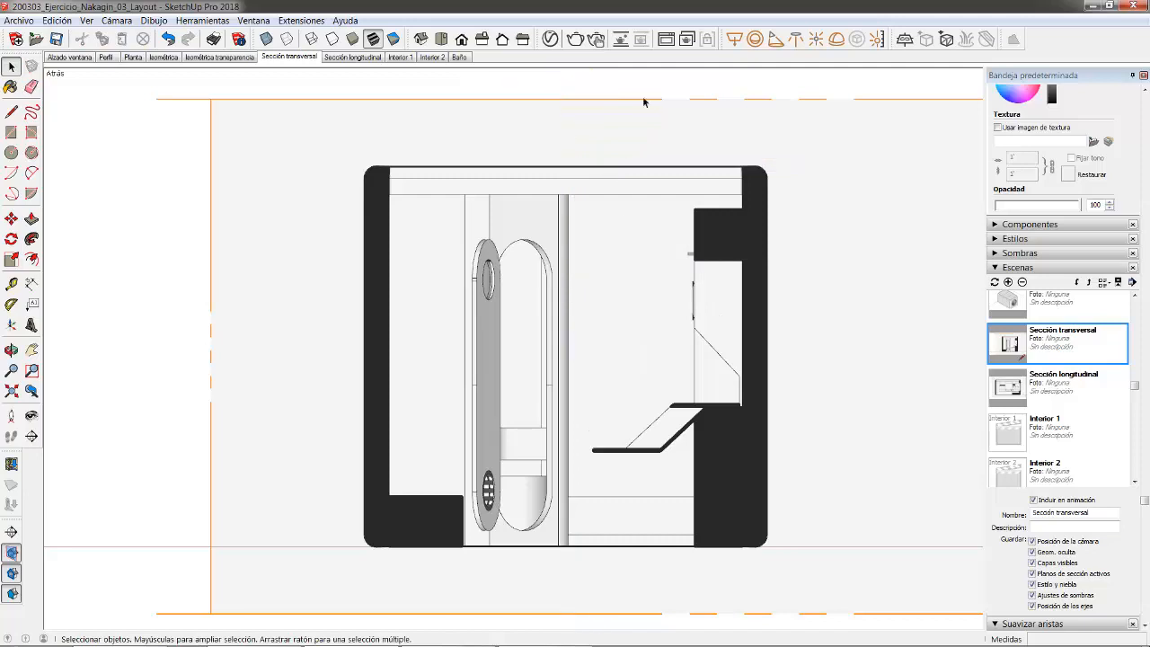
- Update the 'Sección transversal' scene to keep the plane hidden
right_click(282, 59)
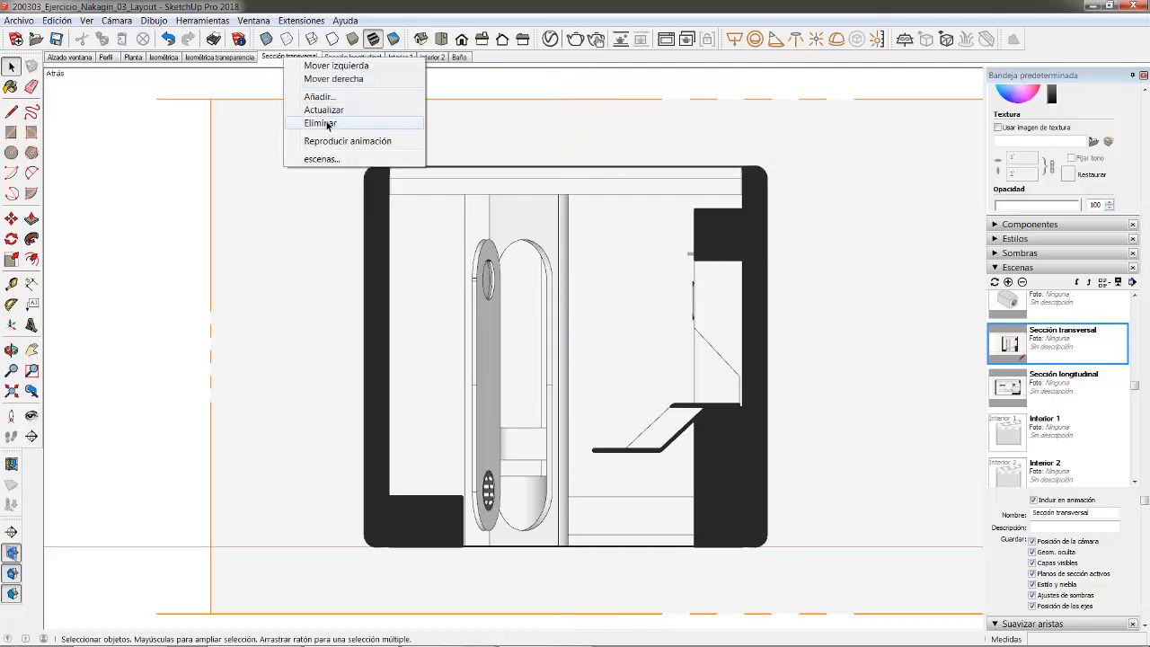
left_click(301, 111)
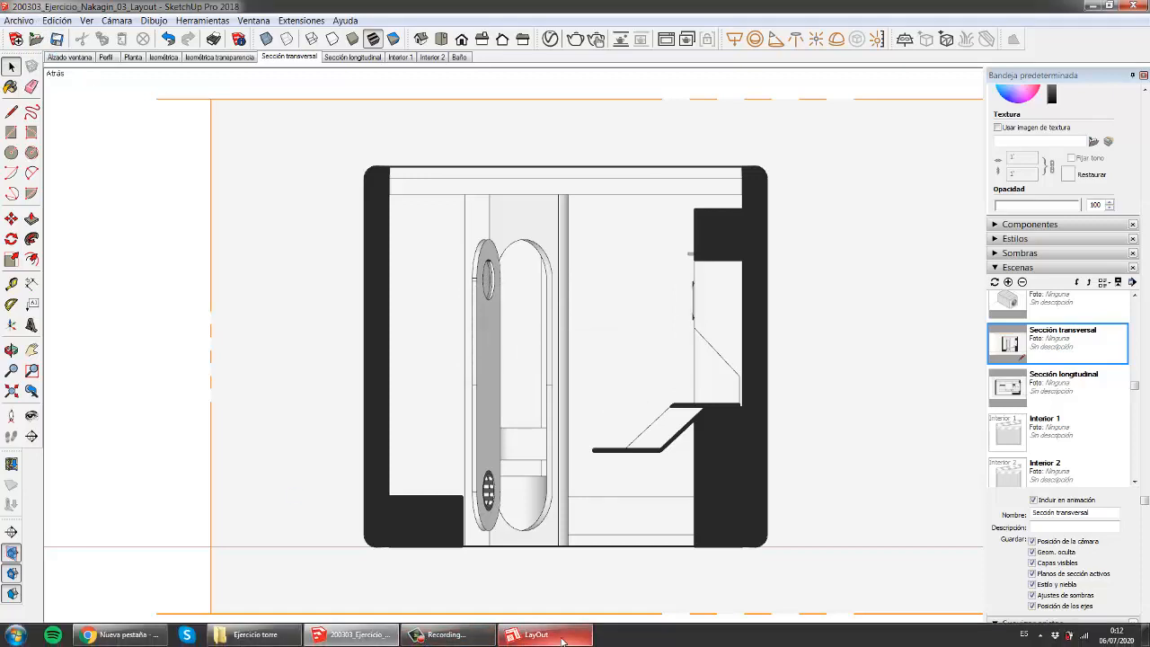
left_click(561, 639)
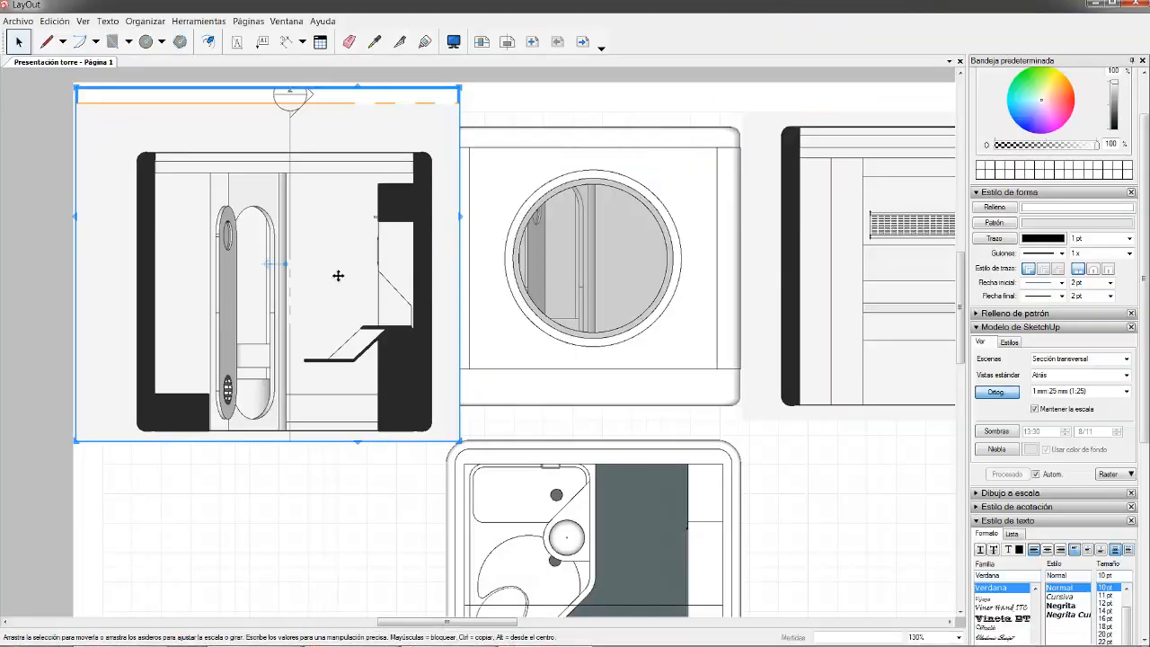
- Reload the transverse section from the updated model and trim its empty top and left margins
right_click(338, 237)
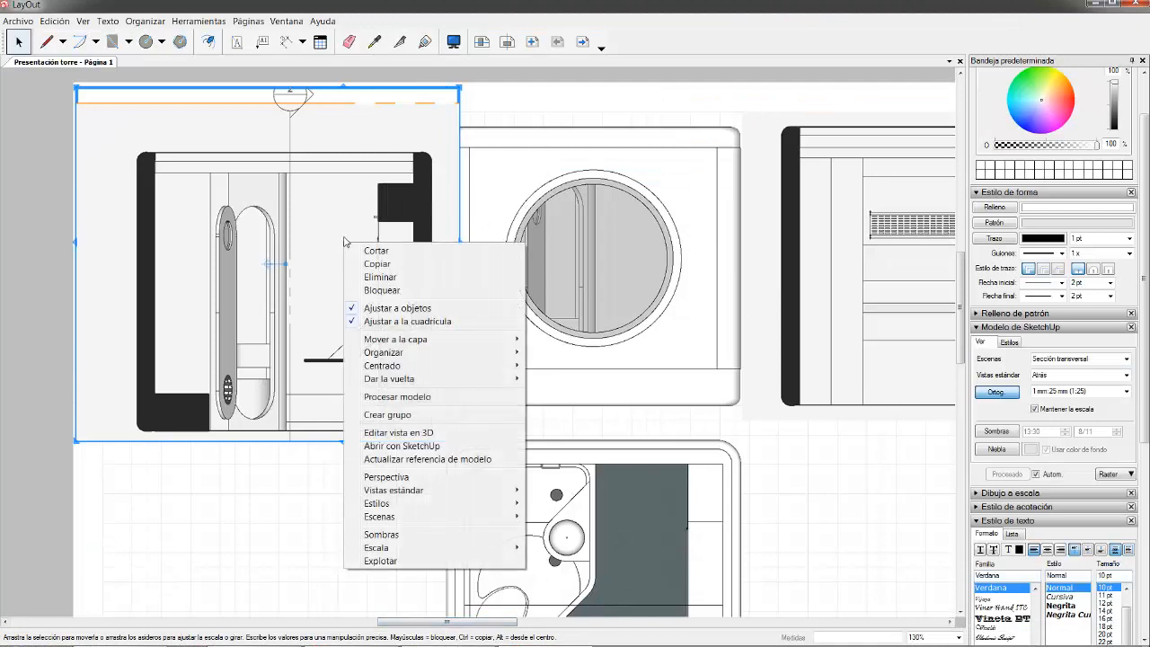
right_click(314, 216)
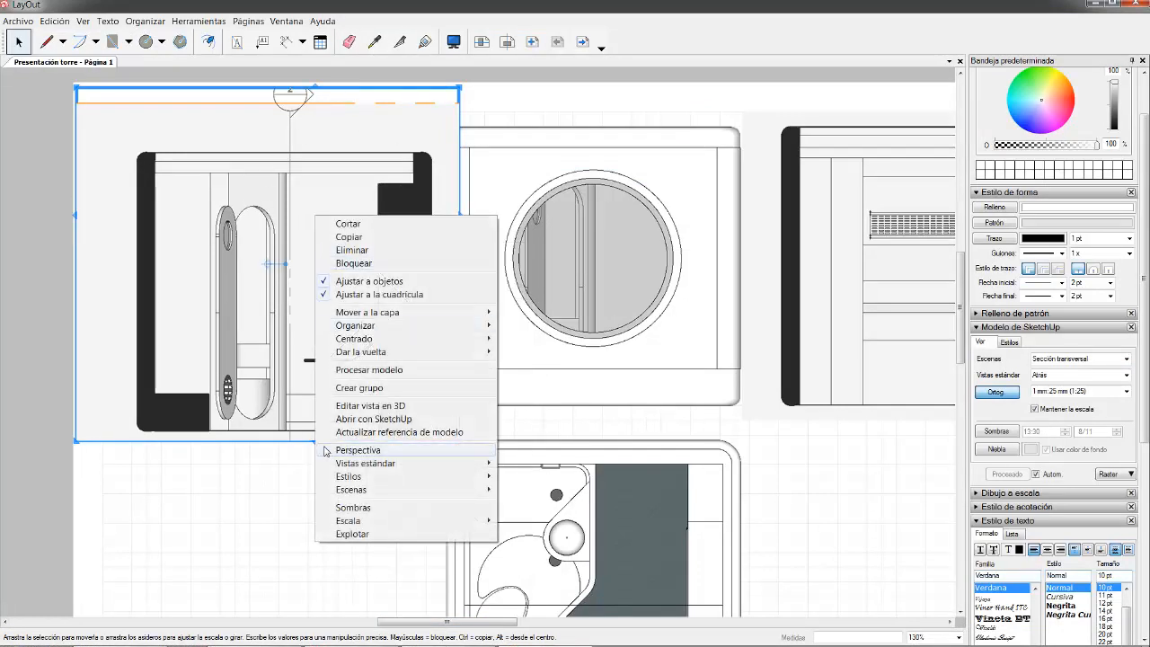
left_click(401, 432)
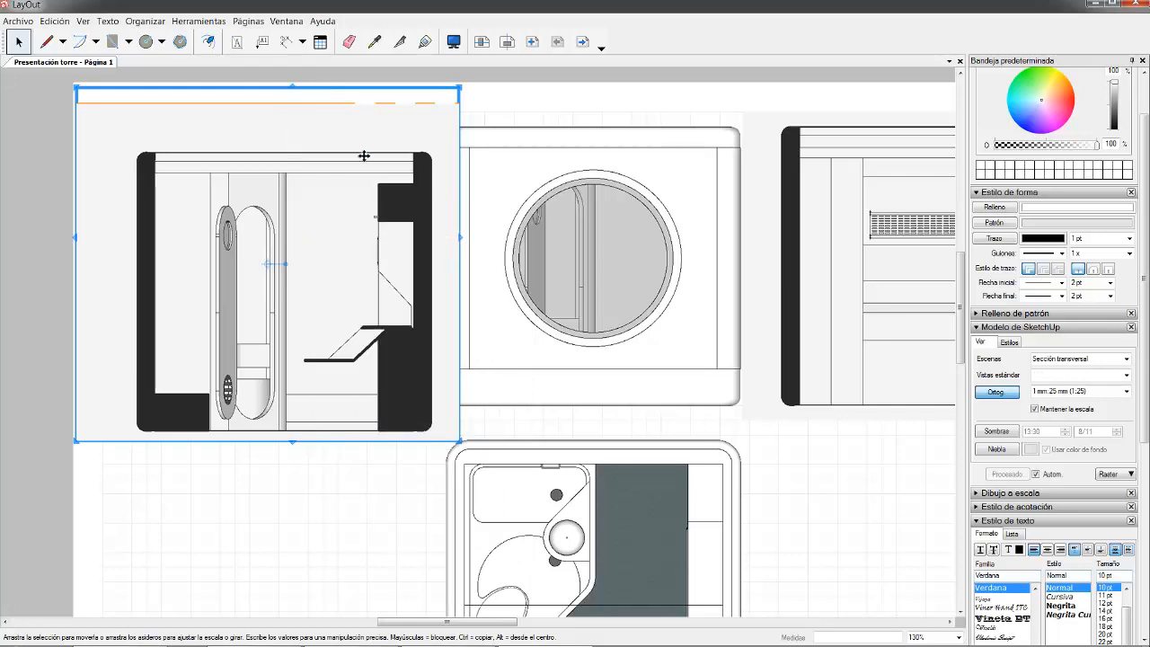
left_click_drag(287, 94, 286, 135)
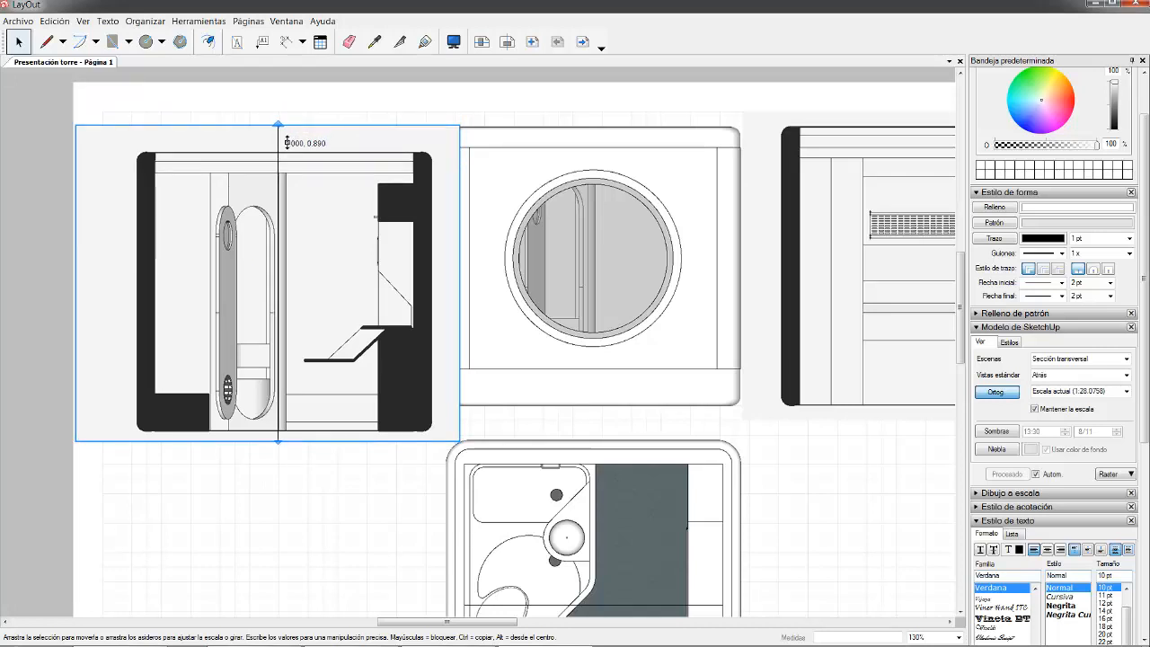
left_click_drag(84, 307, 126, 315)
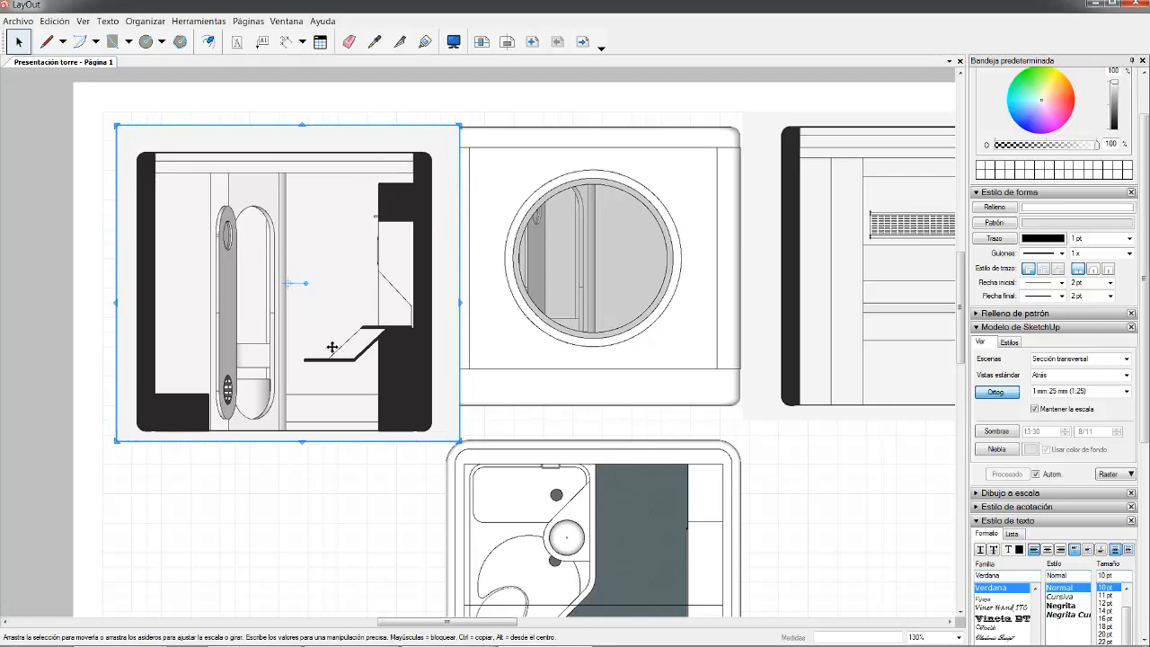
- Move the transverse section up and left and nudge it level with the top row
scroll(464, 197, "down", 1)
left_click_drag(246, 158, 234, 131)
key("Down")
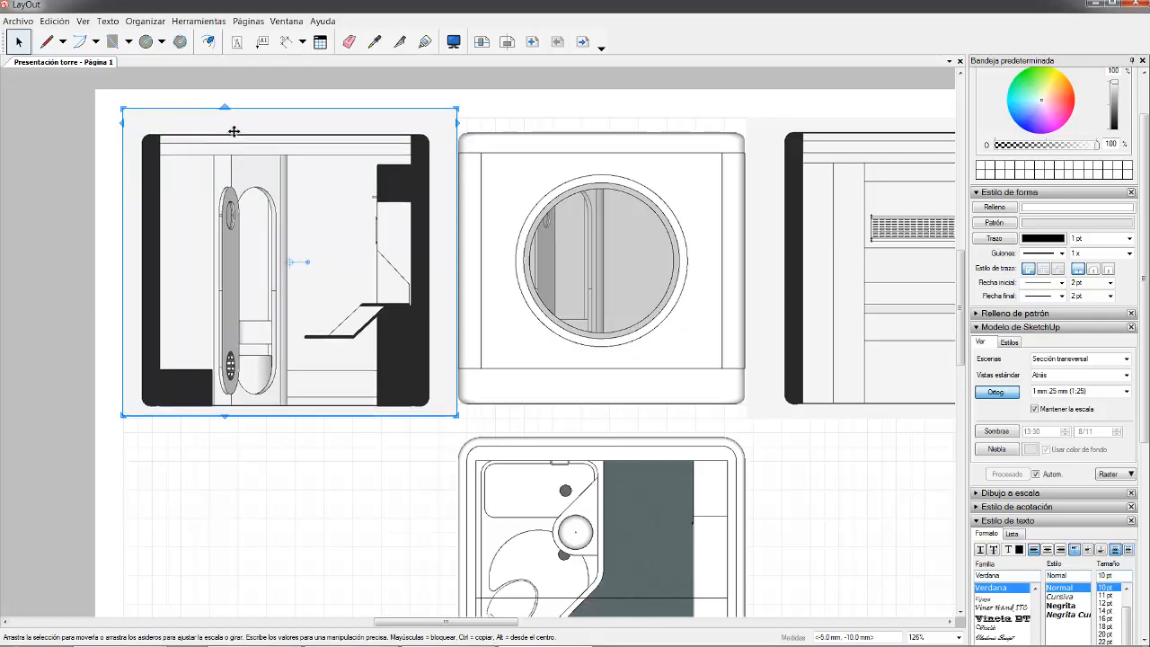
key("Left")
key("Left")
key("Left")
key("Up")
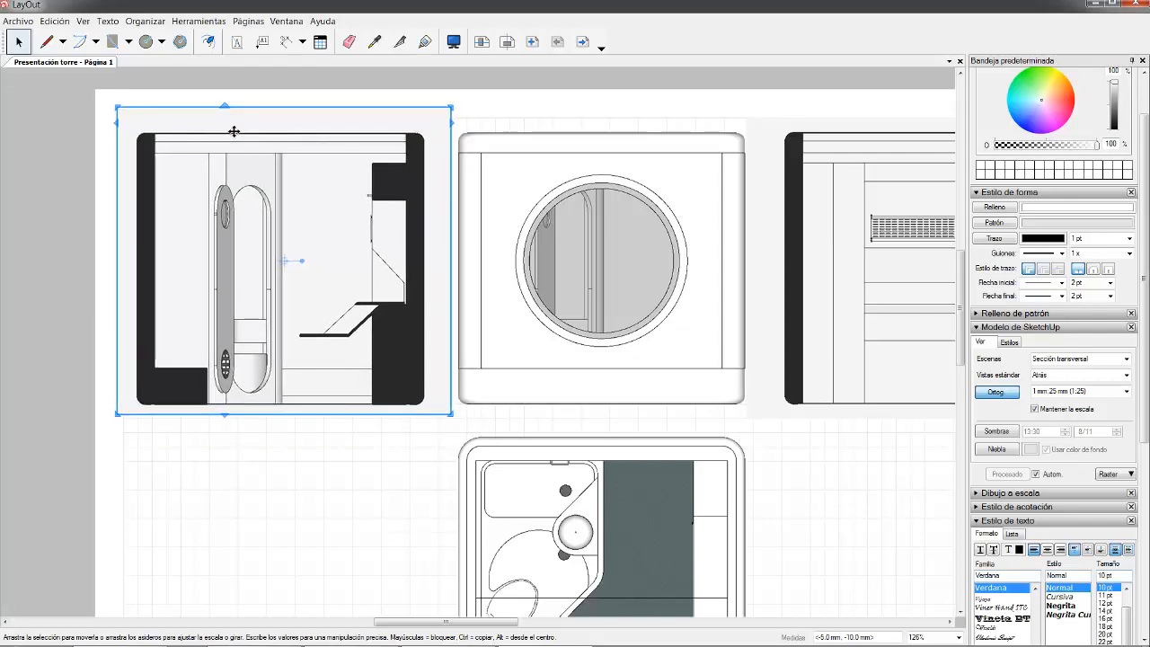
key("Left")
key("Left")
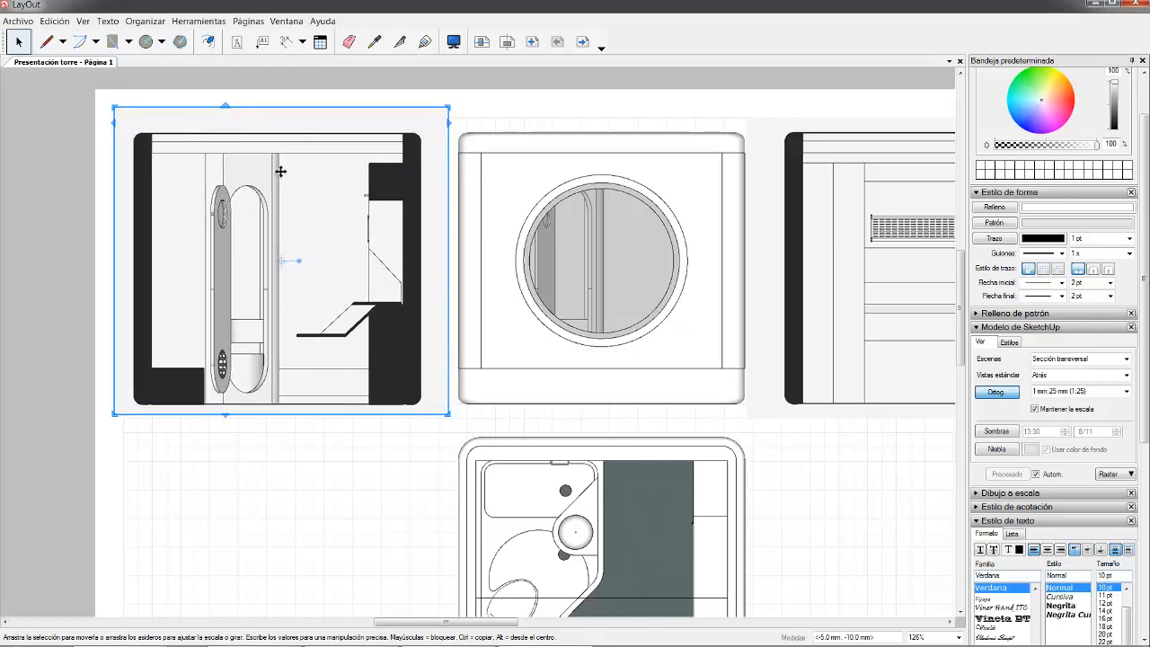
left_click_drag(249, 417, 240, 381)
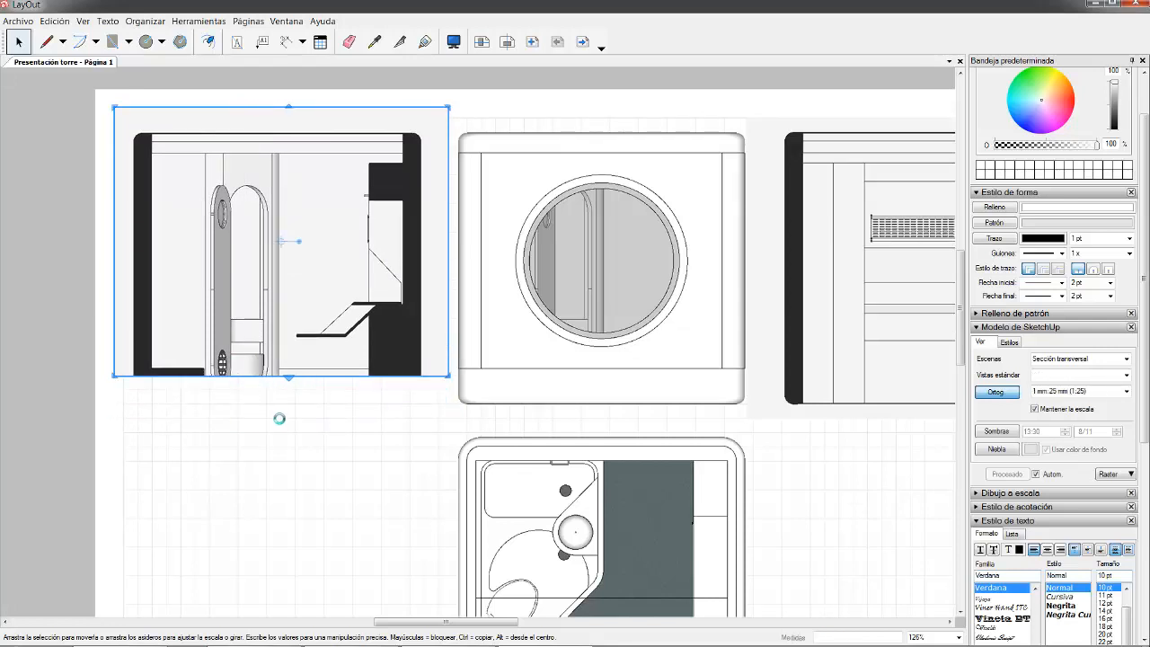
key("ctrl+z")
- Nudge the window elevation and floor plan viewports together slightly right
left_click(378, 432)
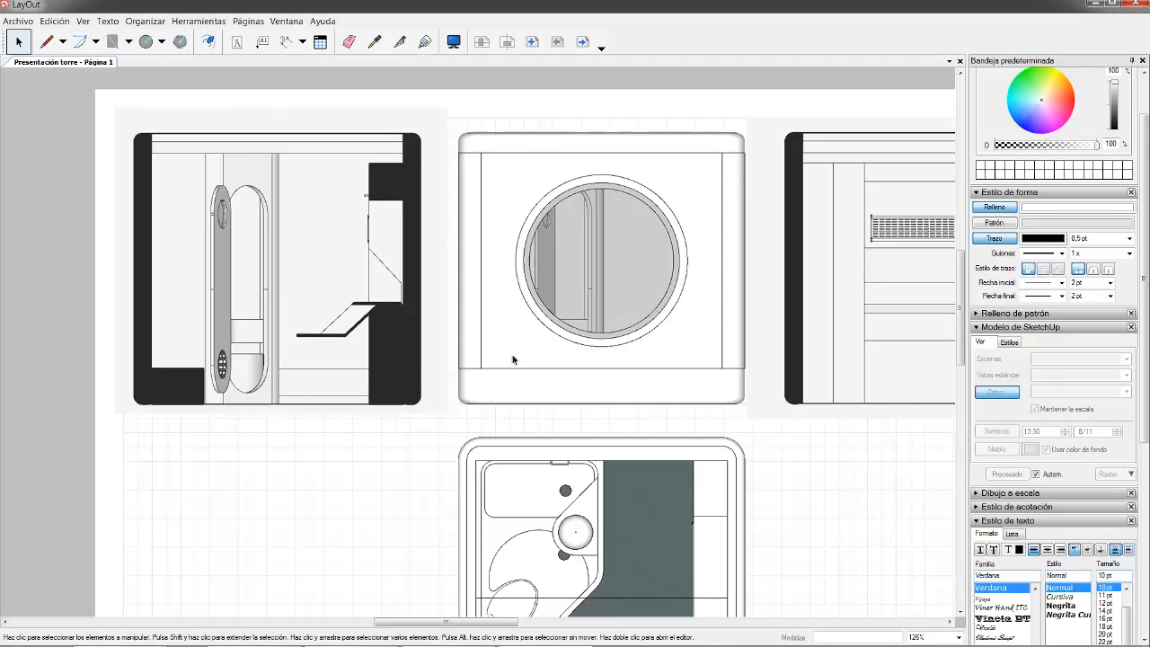
scroll(413, 149, "up", 4)
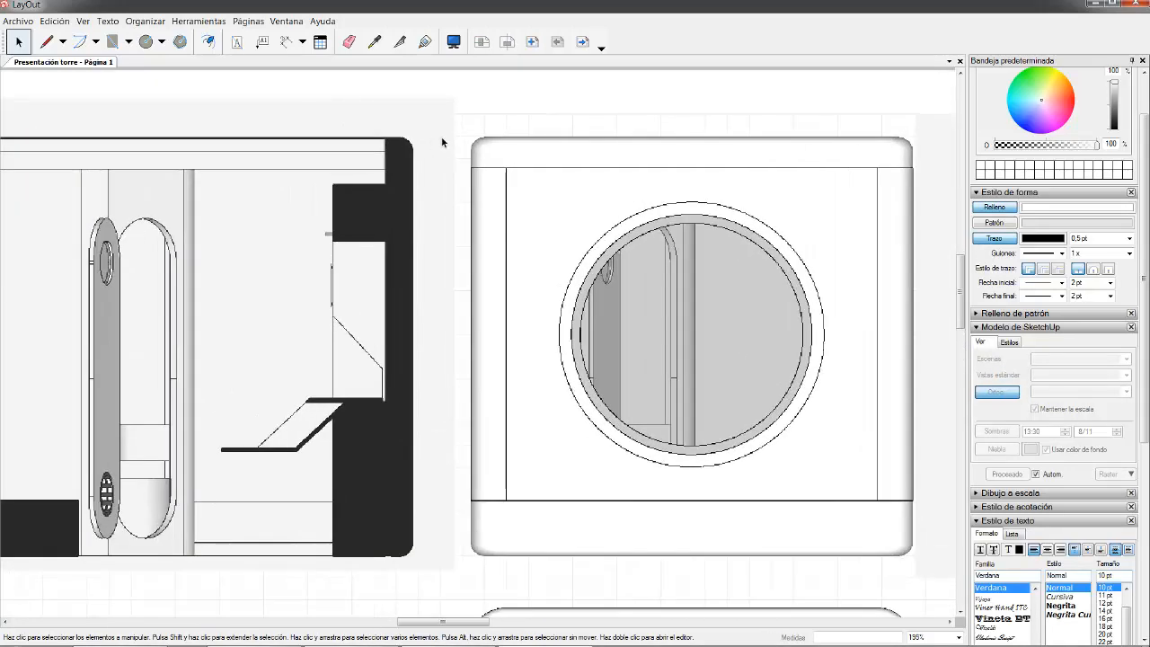
scroll(344, 123, "down", 8)
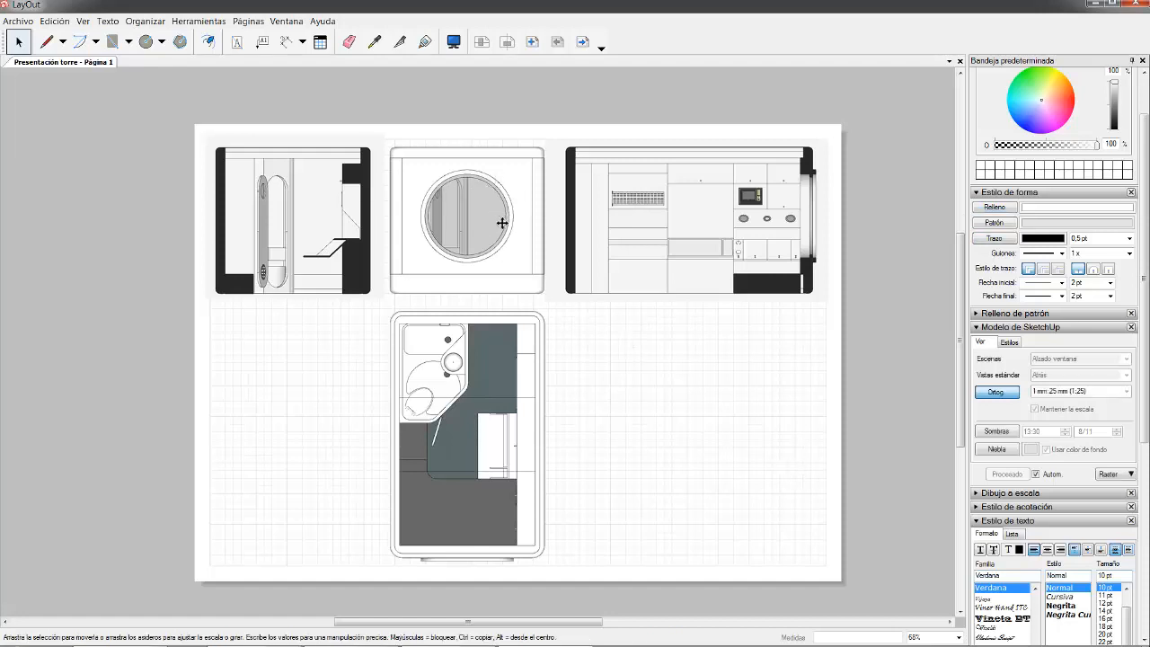
left_click(496, 215)
left_click(530, 341, "shift")
key("Right")
key("Right")
key("Right")
key("Right")
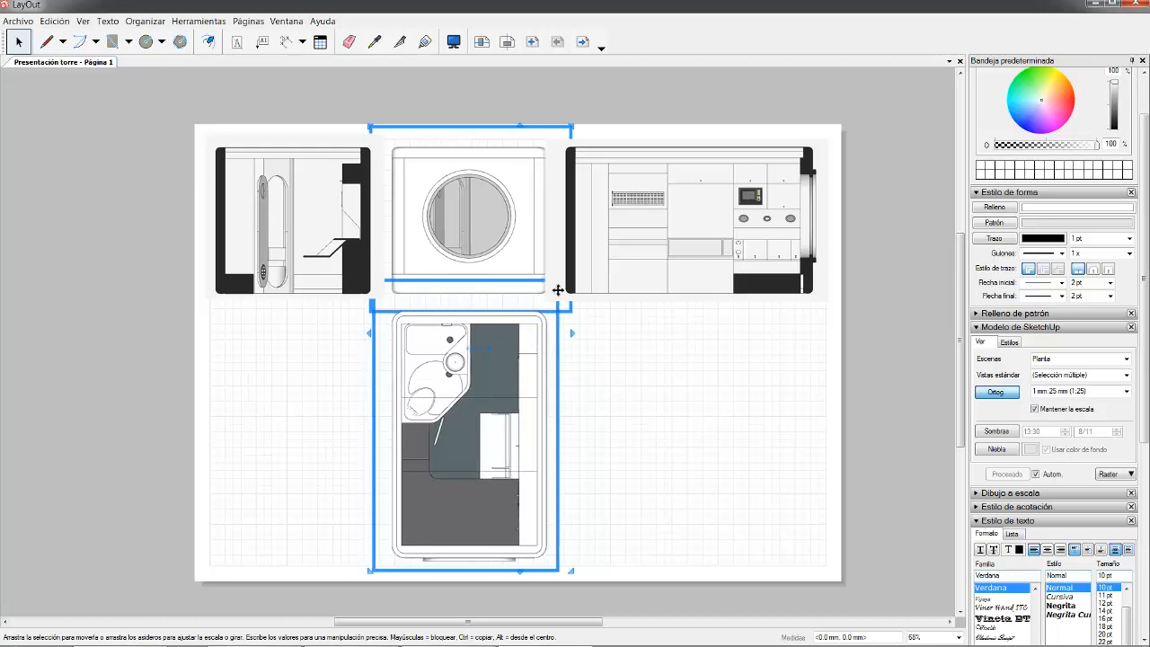
- Trim the left edge of the longitudinal section viewport
scroll(552, 183, "up", 3)
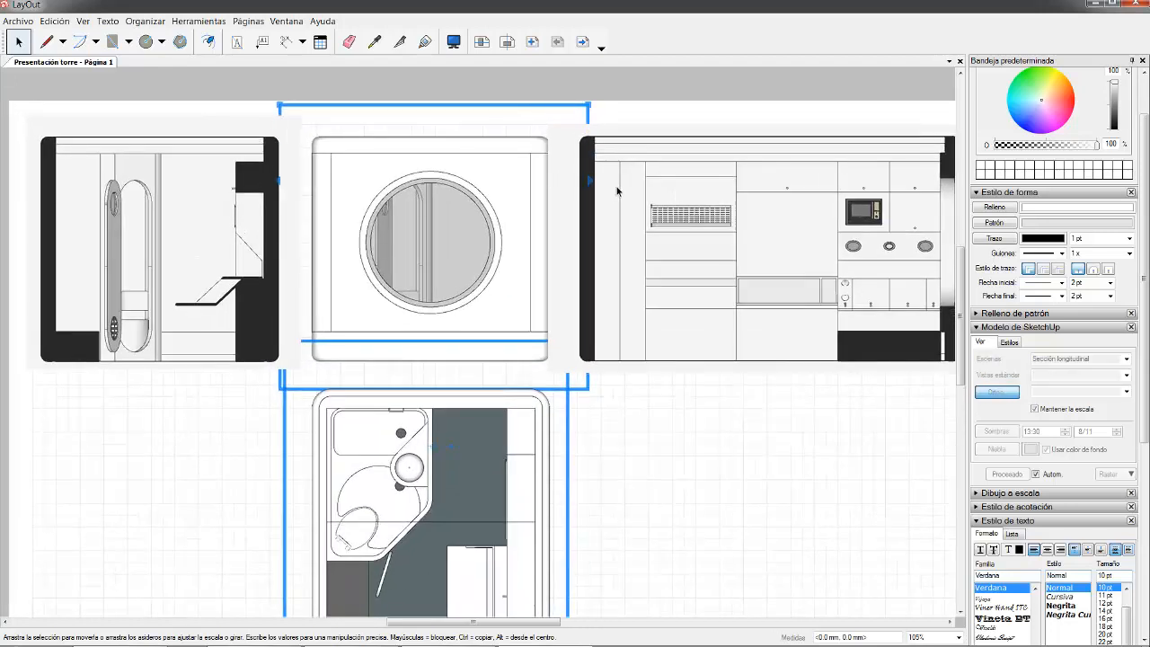
left_click(557, 250)
left_click_drag(556, 252, 573, 257)
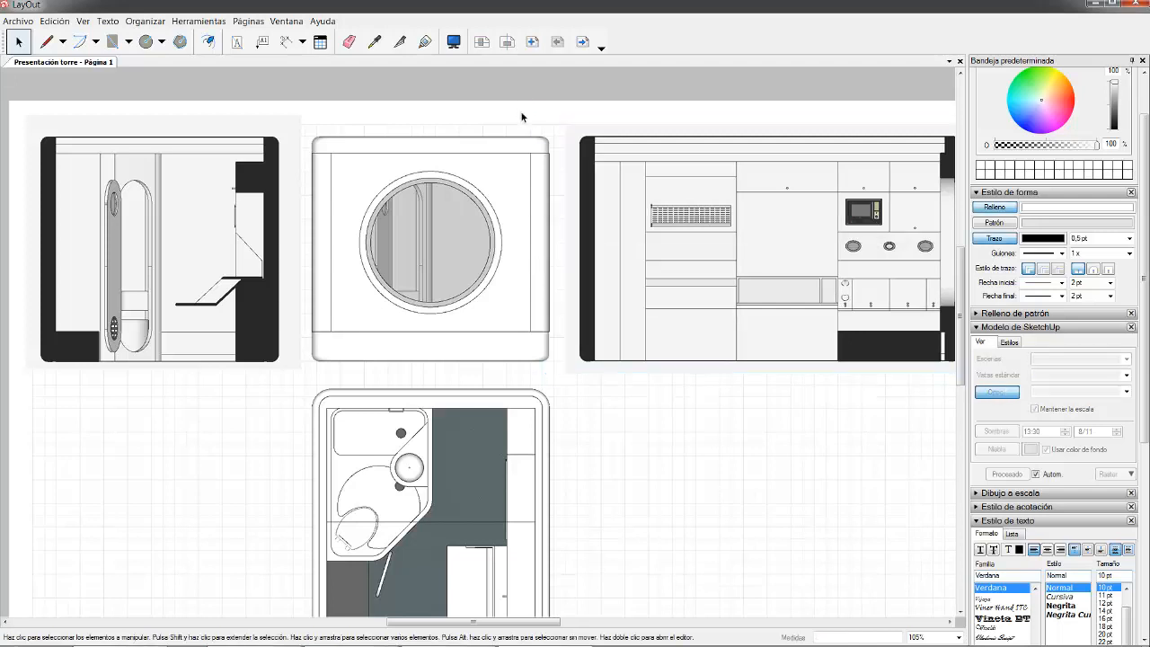
scroll(538, 217, "up", 2)
right_click(598, 220)
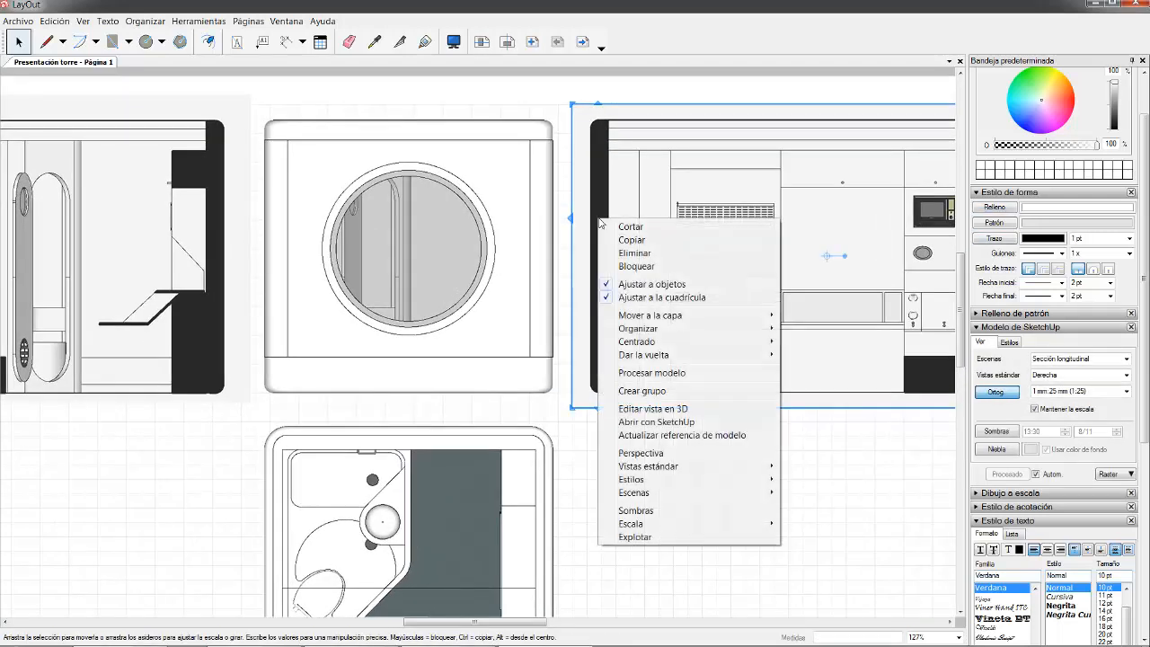
mouse_move(655, 333)
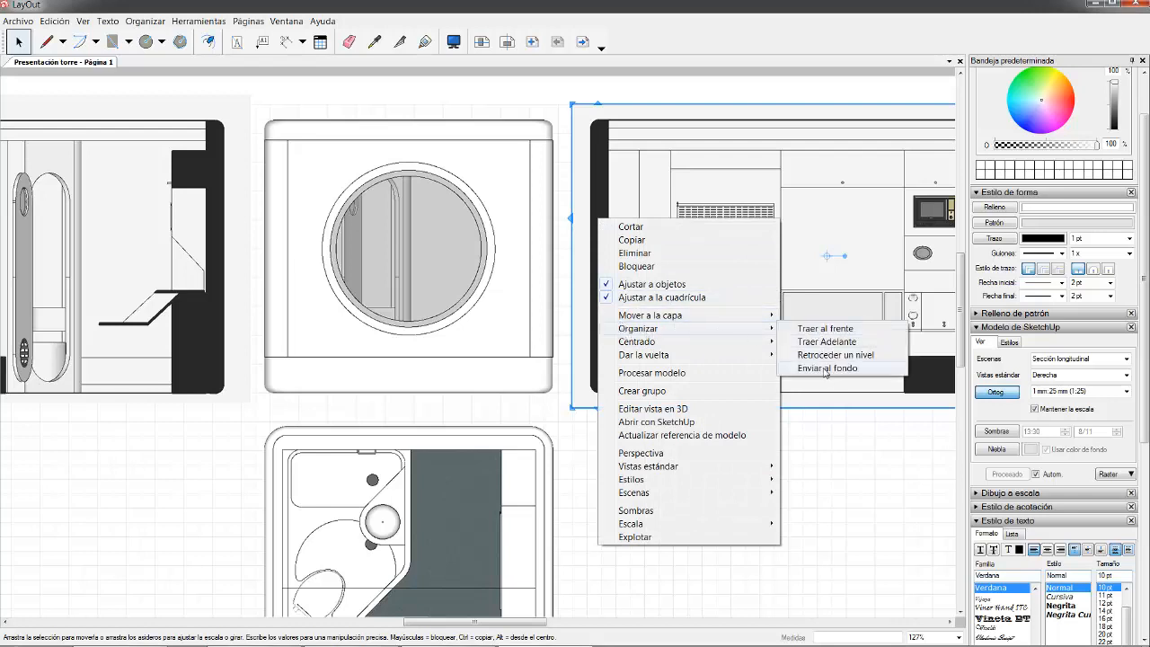
left_click(505, 107)
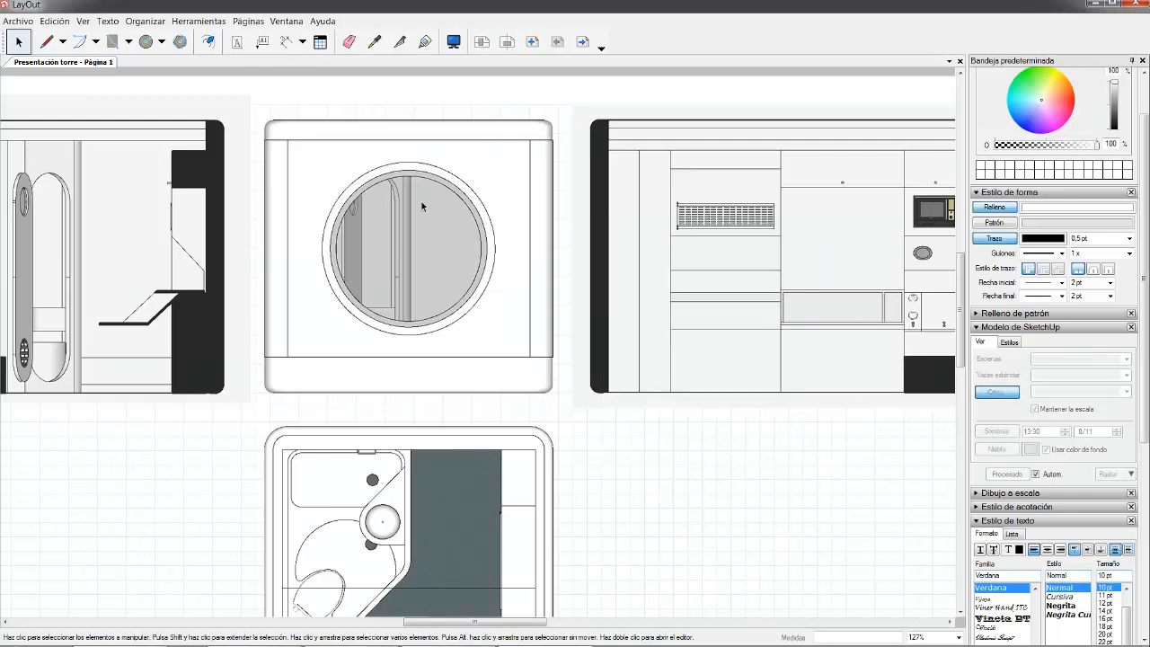
- Bring the window elevation viewport to the front and settle it beside the left section
right_click(511, 143)
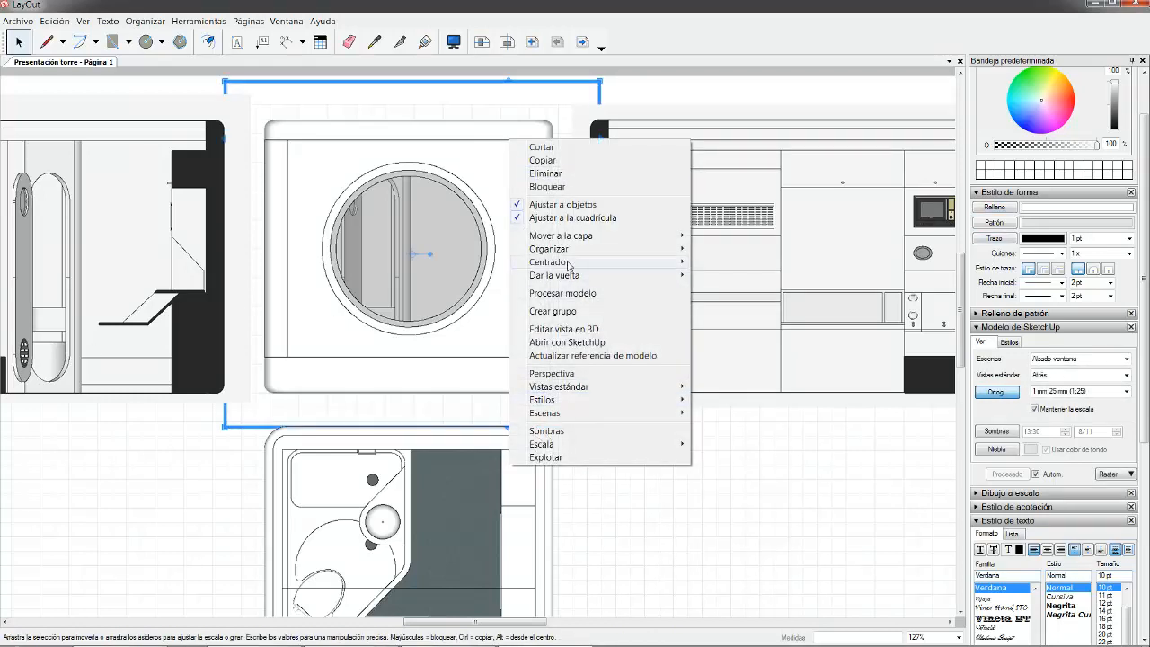
mouse_move(571, 252)
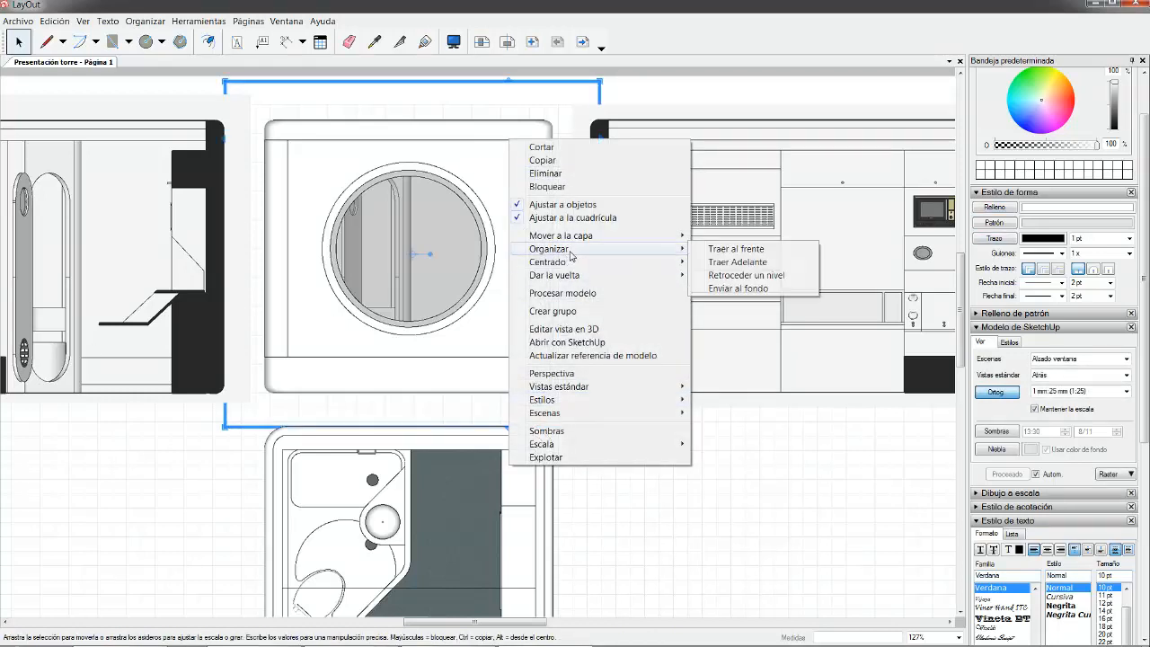
left_click(761, 255)
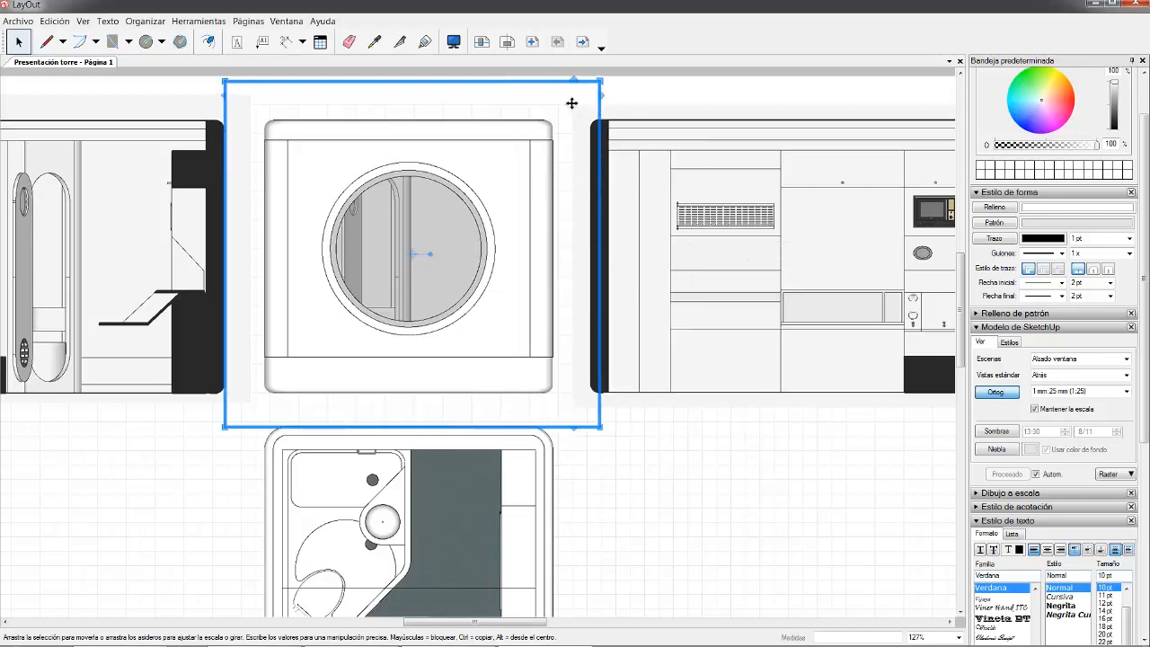
left_click_drag(551, 145, 686, 141)
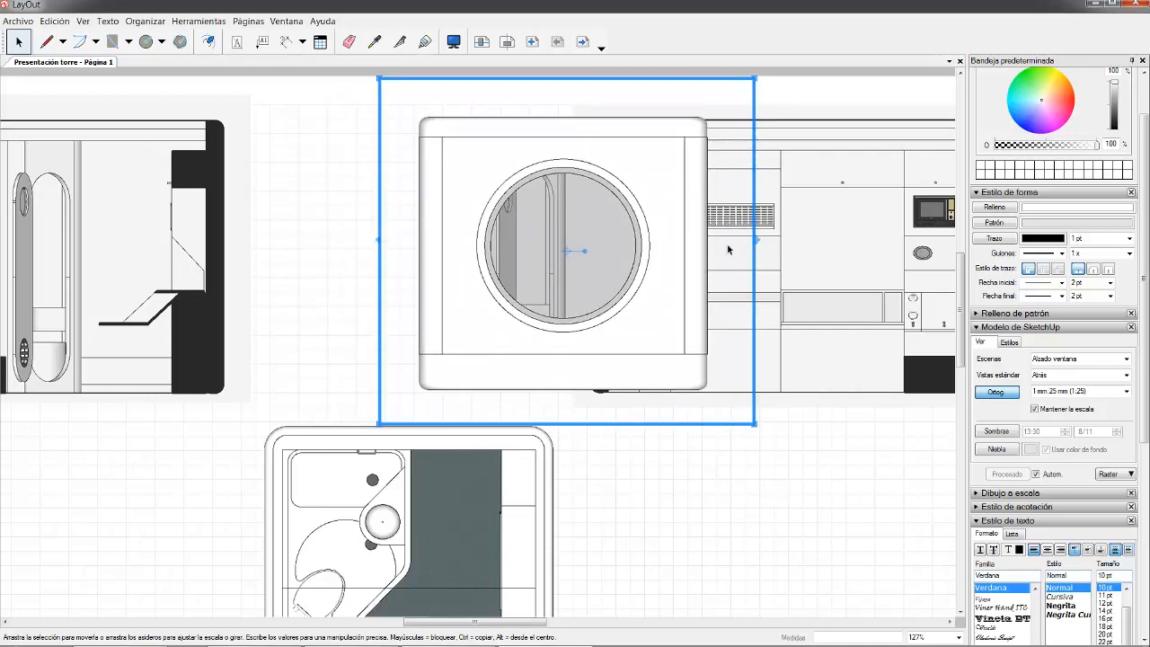
left_click_drag(699, 236, 552, 231)
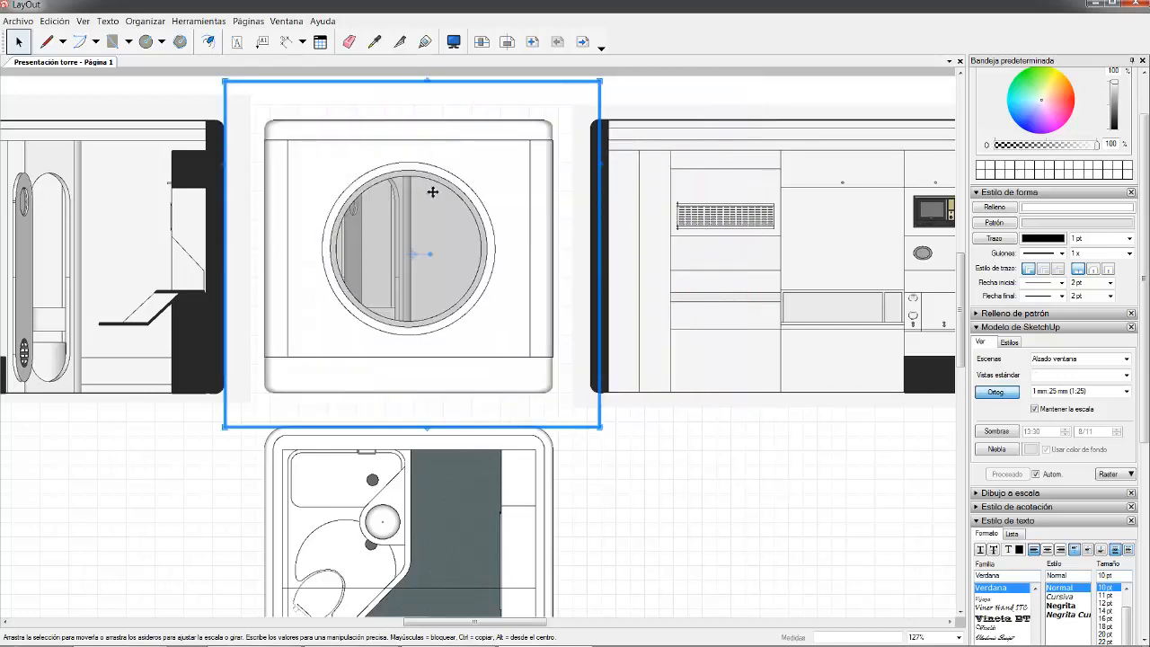
scroll(372, 180, "down", 3)
- Save the LayOut document with Archivo > Guardar
left_click(244, 108)
scroll(340, 237, "down", 1)
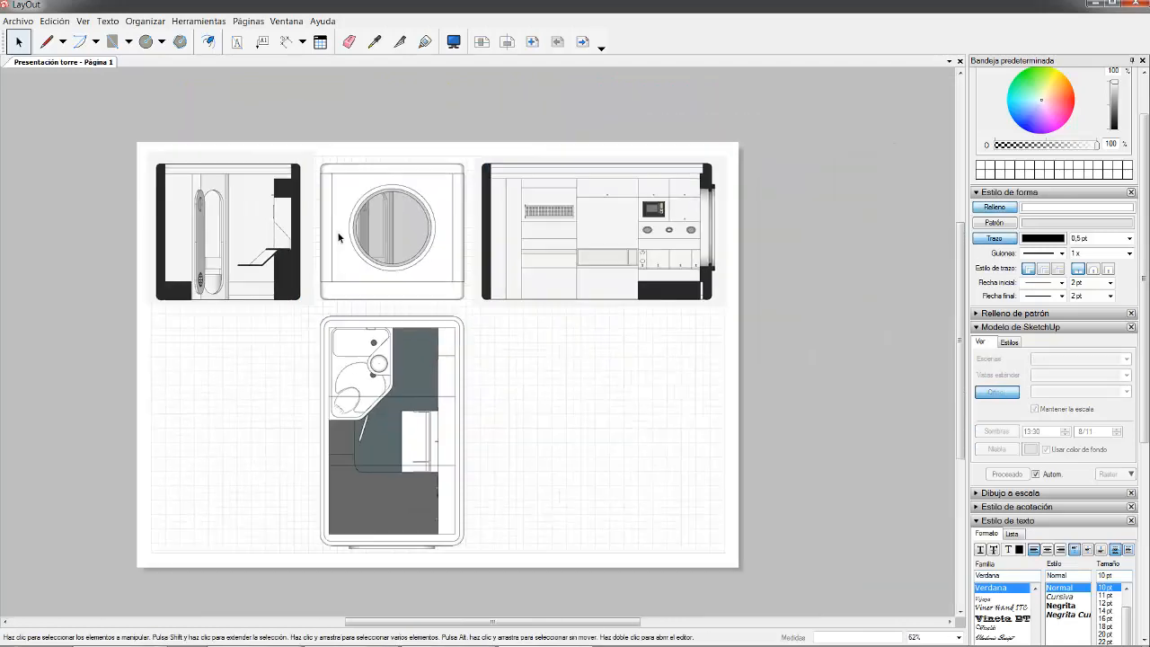
scroll(321, 392, "up", 2)
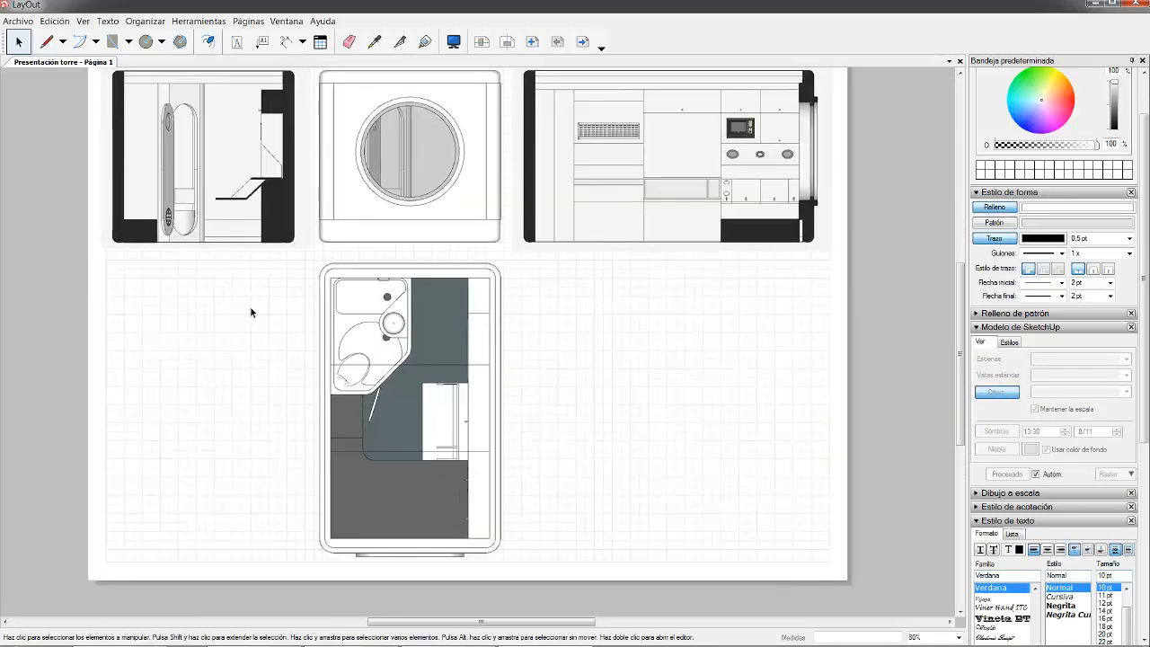
scroll(591, 306, "down", 2)
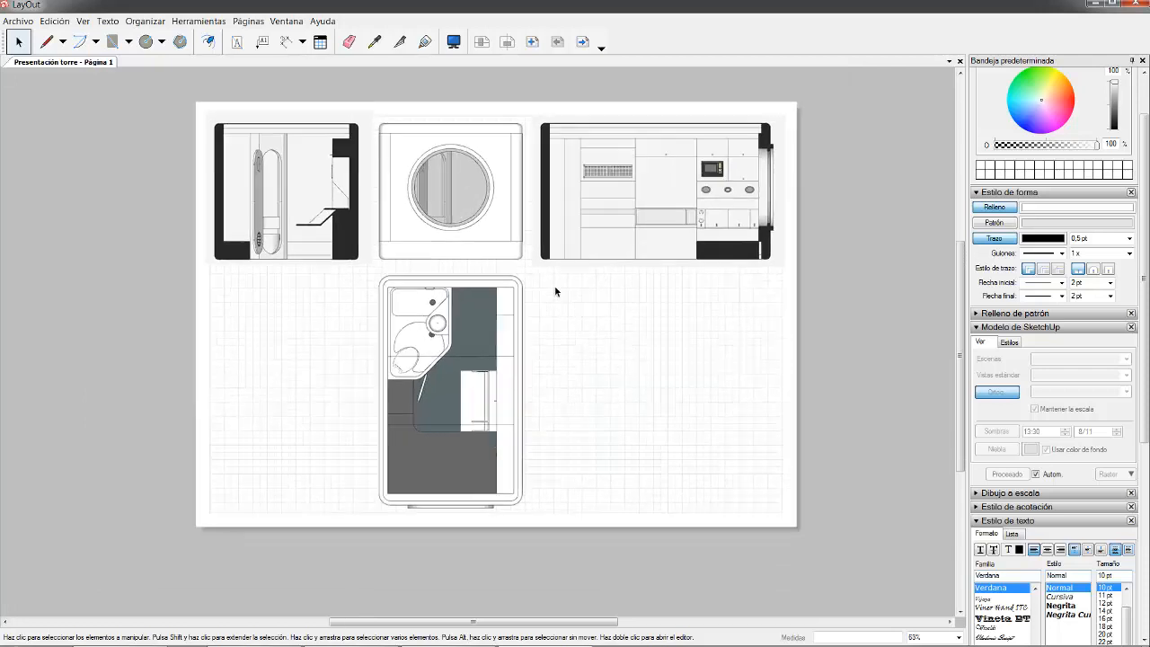
scroll(528, 254, "up", 2)
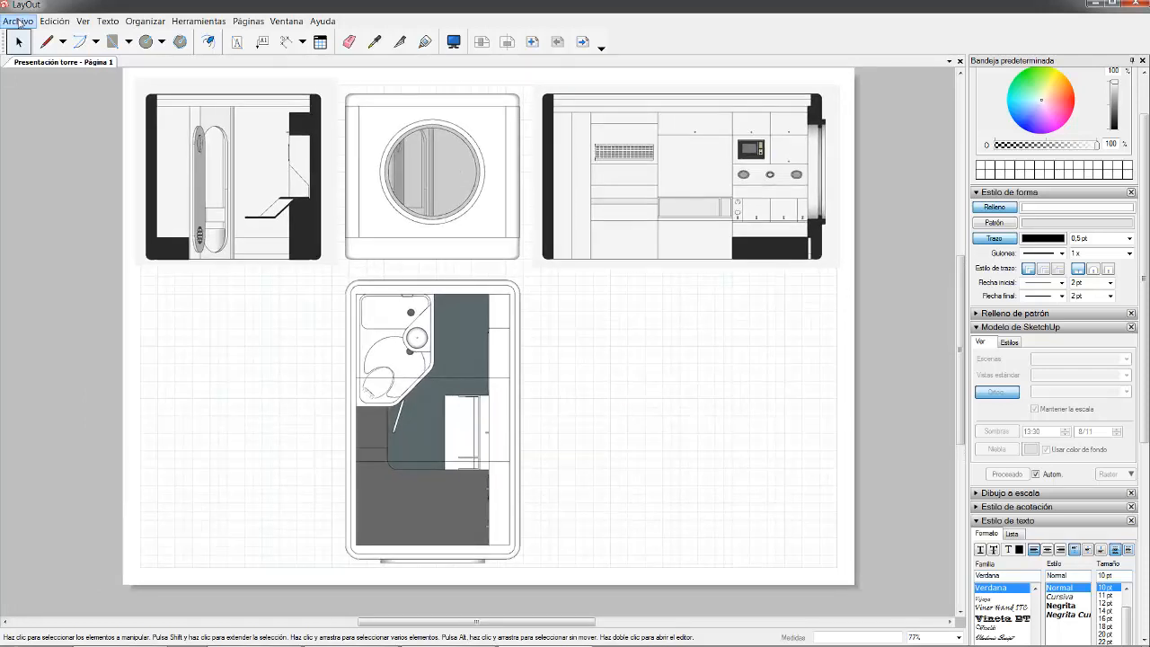
left_click(18, 21)
left_click(79, 97)
- Select the window elevation viewport on the saved sheet
scroll(757, 297, "down", 6)
scroll(205, 275, "up", 4)
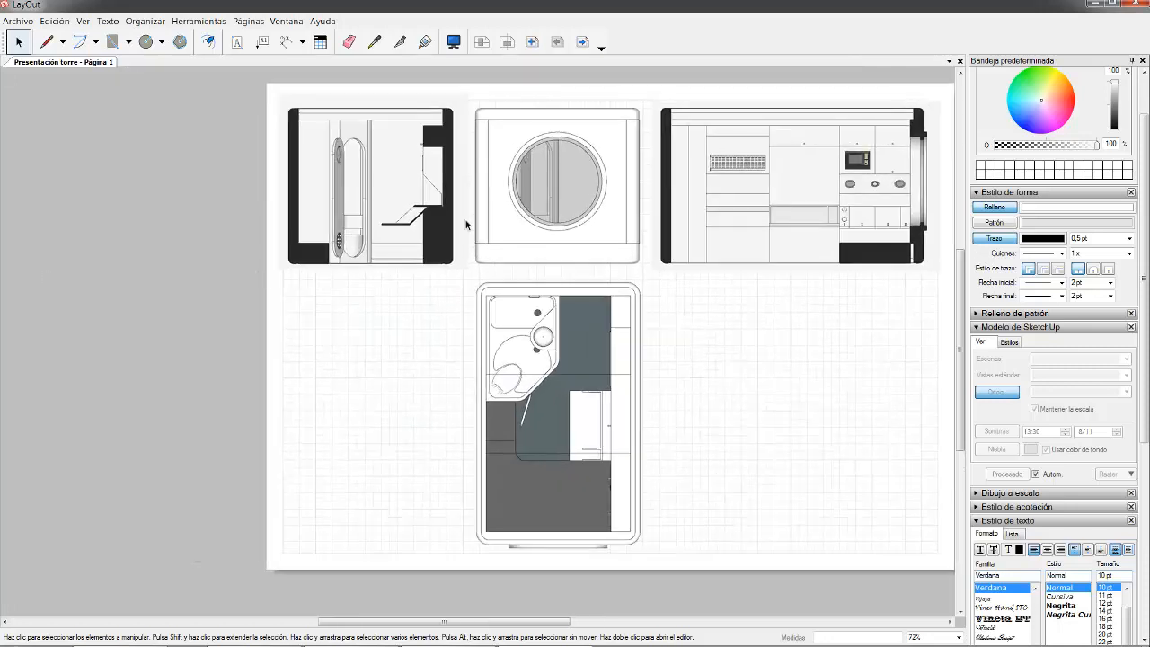
scroll(572, 205, "down", 3)
scroll(569, 200, "up", 1)
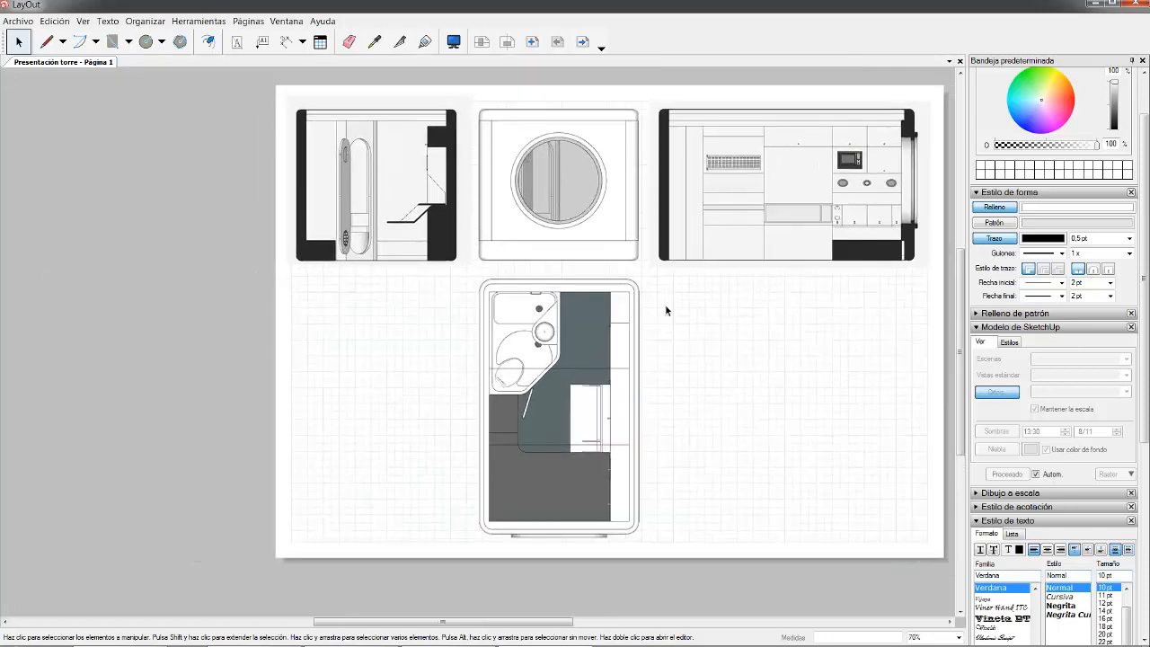
left_click(599, 210)
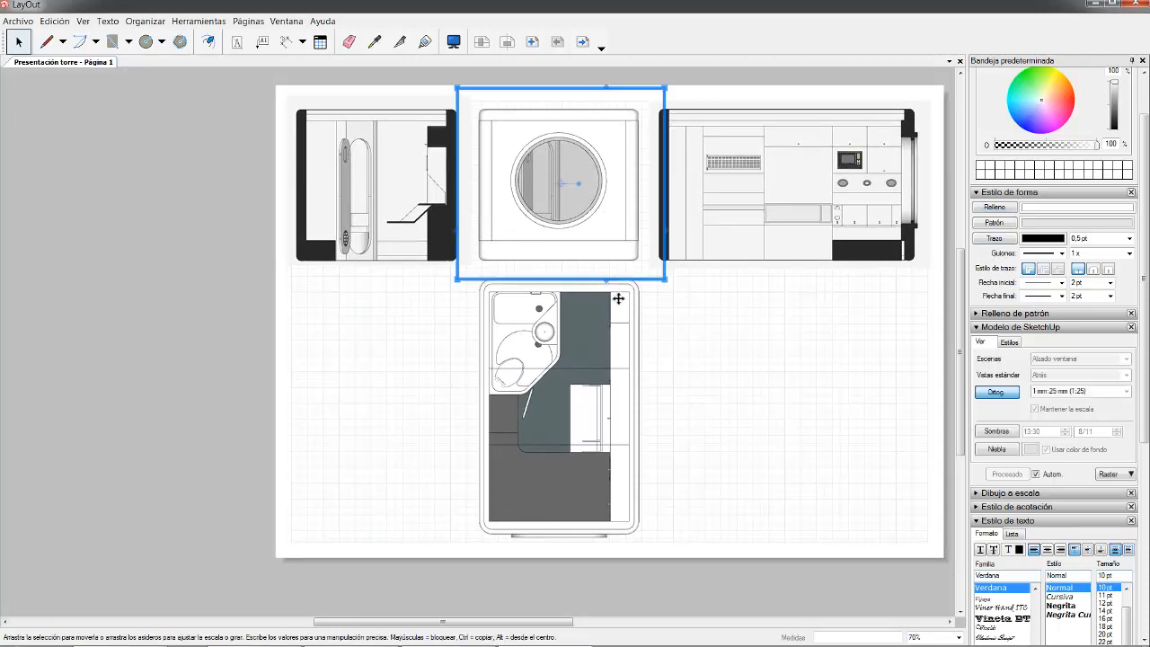
- Move the window elevation and plan to the left and slide the transverse section into the middle
left_click(599, 337, "shift")
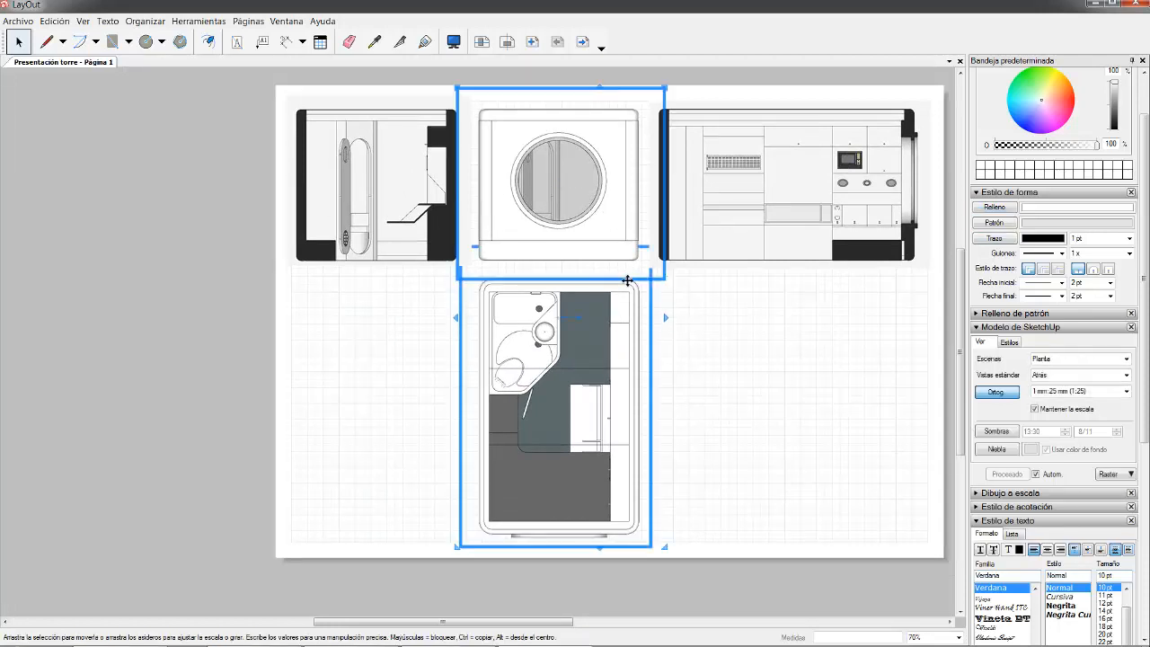
left_click_drag(626, 277, 243, 268)
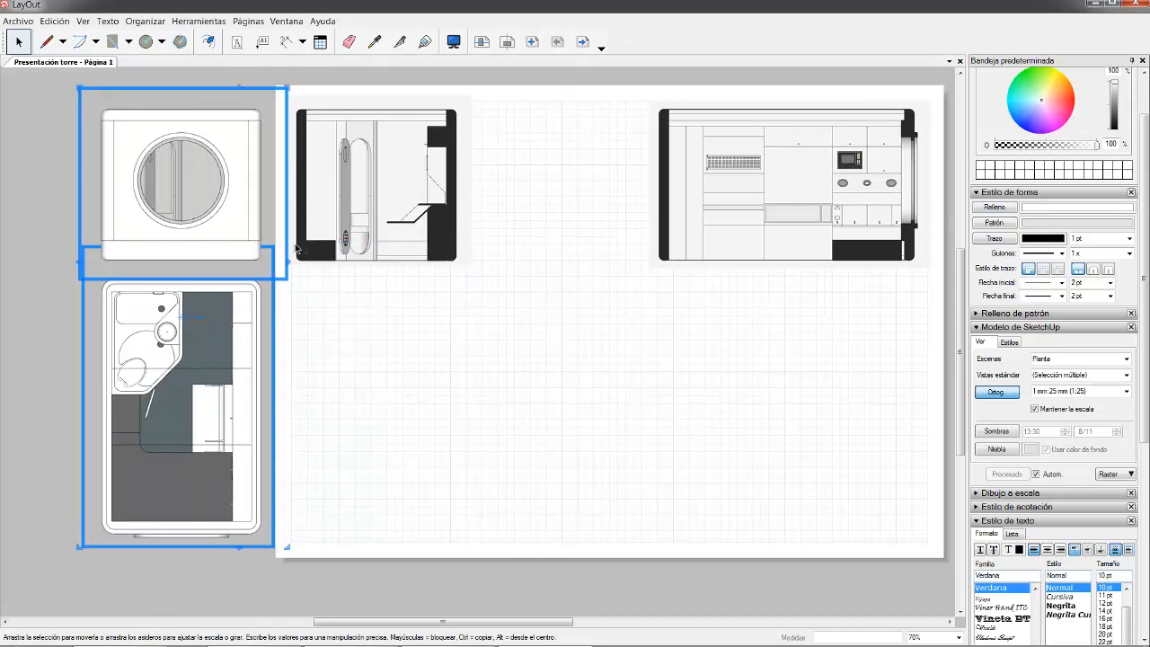
left_click(422, 173, "shift")
left_click_drag(438, 138, 645, 158, "shift")
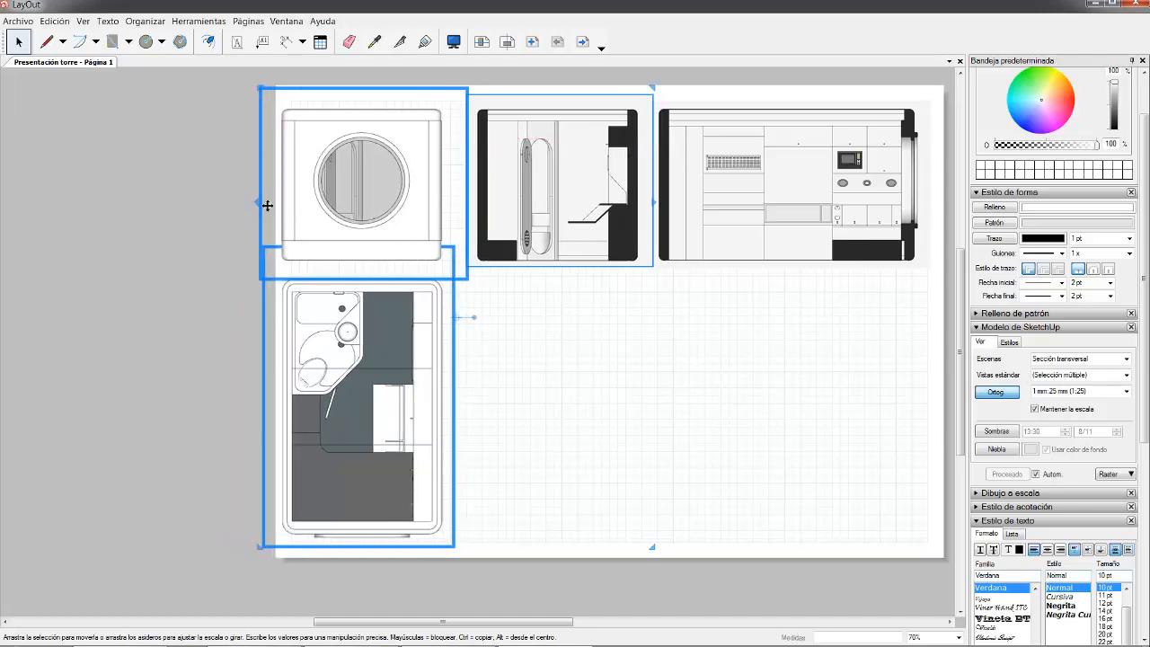
scroll(312, 240, "down", 1)
scroll(607, 334, "up", 1)
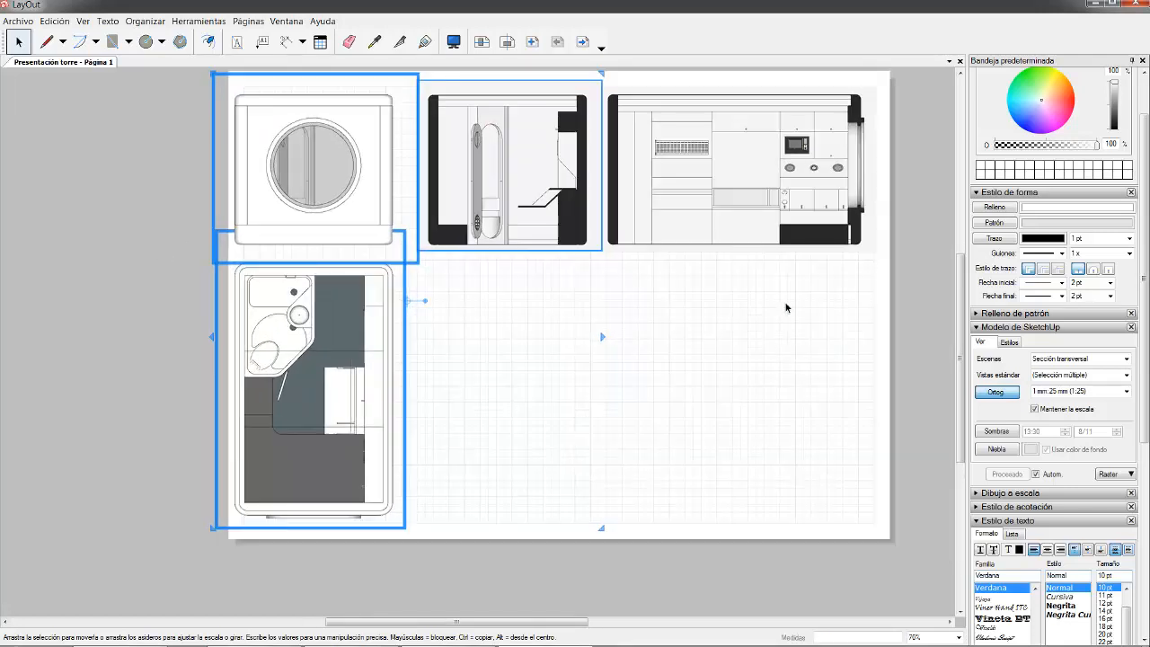
- Nudge the window elevation and plan right so they sit closer to the transverse section
left_click(927, 332)
left_click(373, 180)
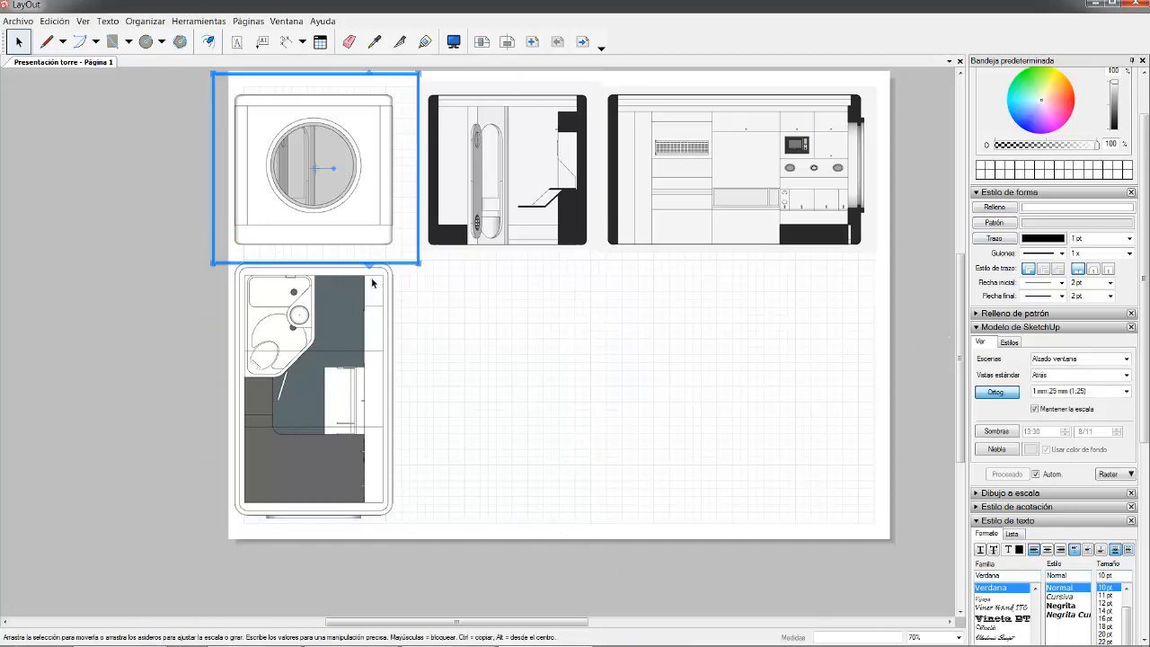
left_click(386, 310, "shift")
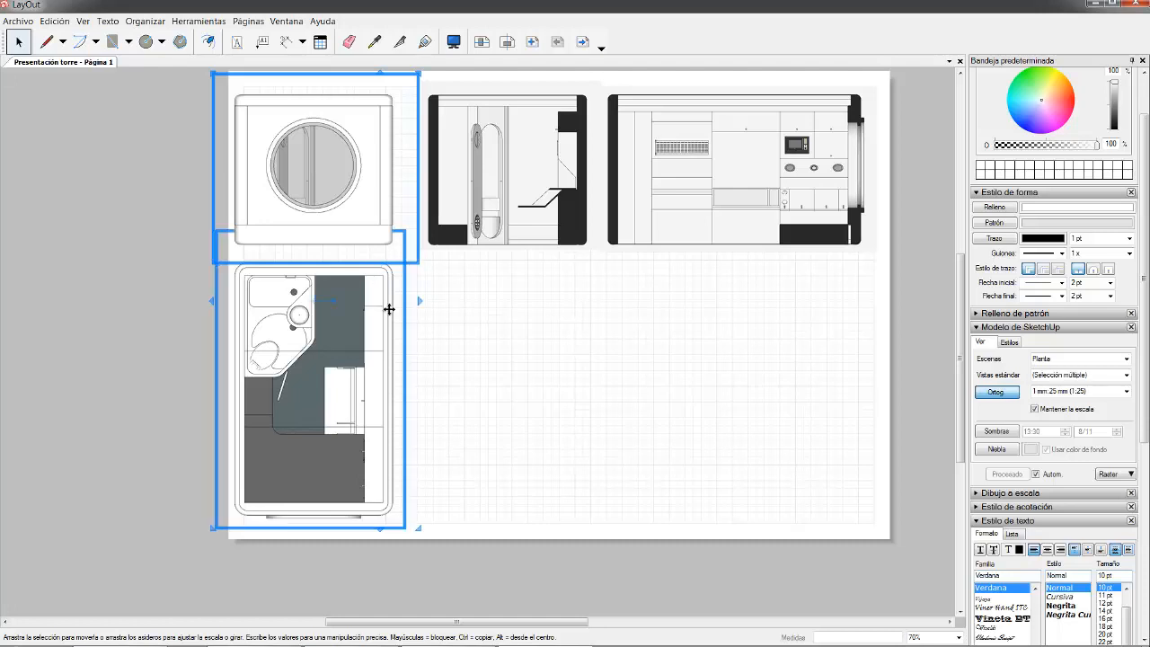
left_click_drag(387, 310, 389, 309)
key("Right")
key("Right")
key("Right")
key("Right")
key("Right")
key("Right")
key("Right")
key("Right")
key("Right")
key("Right")
key("Right")
key("Right")
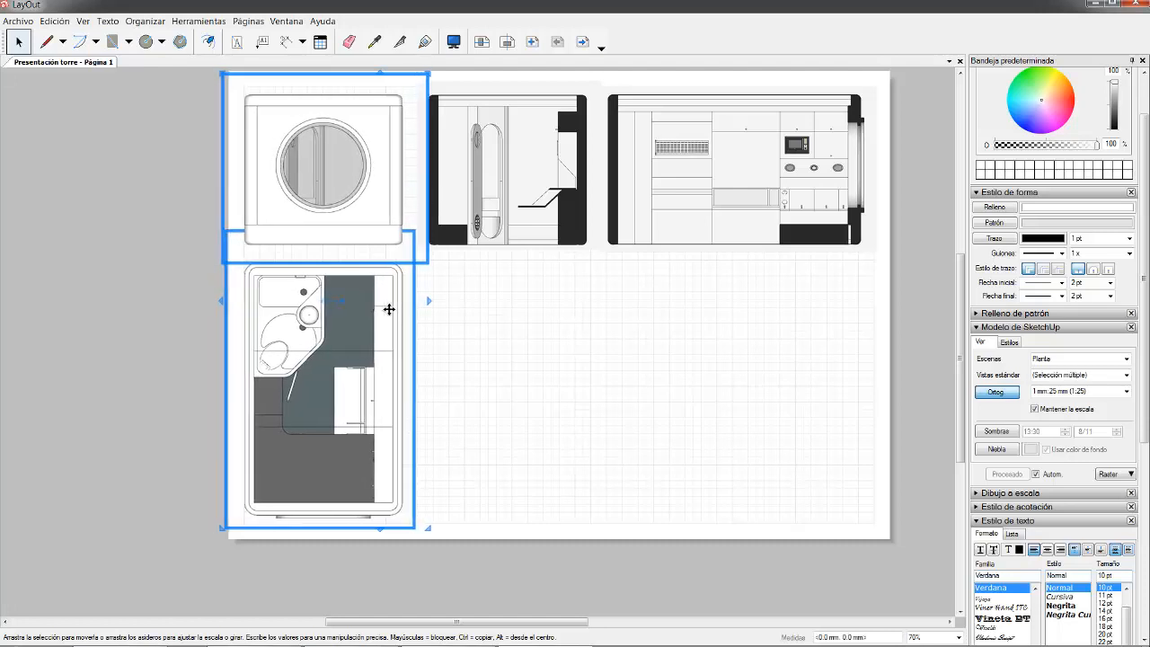
key("Right")
key("Right")
key("Right")
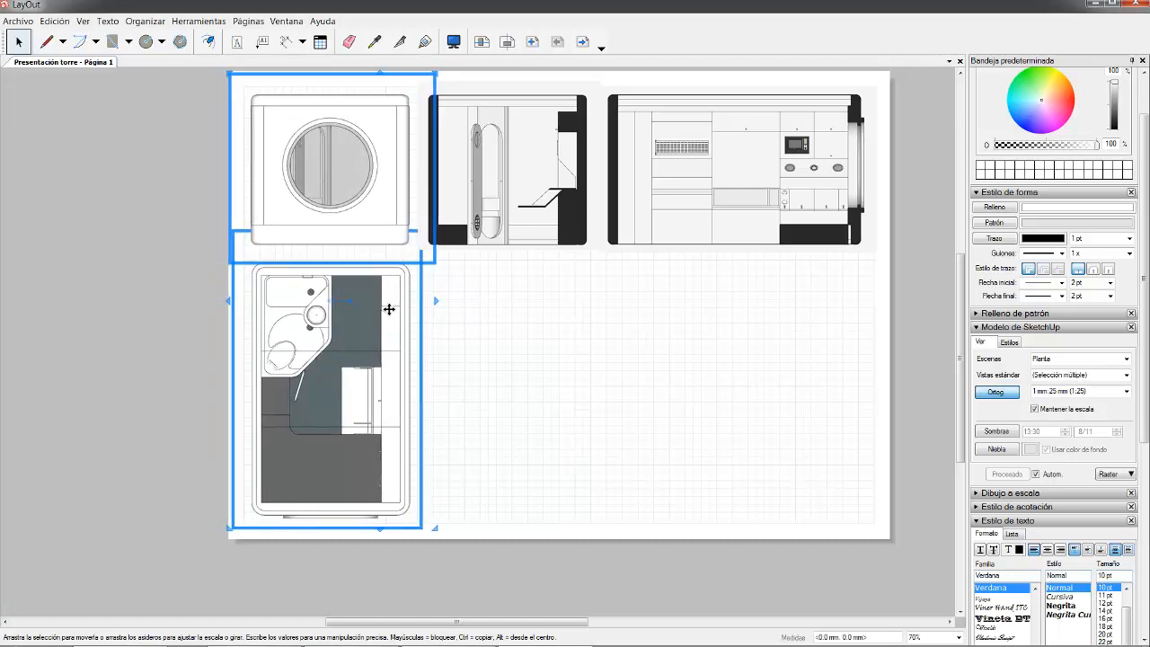
left_click(582, 178, "shift")
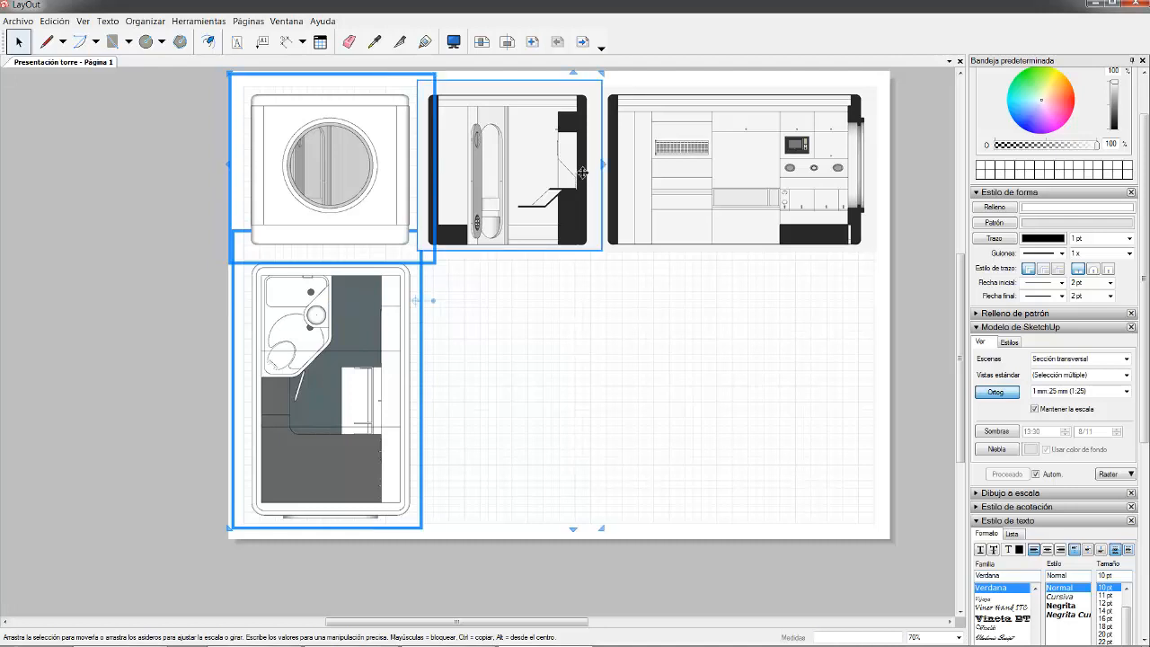
key("Right")
key("Right")
key("Right")
key("Right")
key("Right")
key("Right")
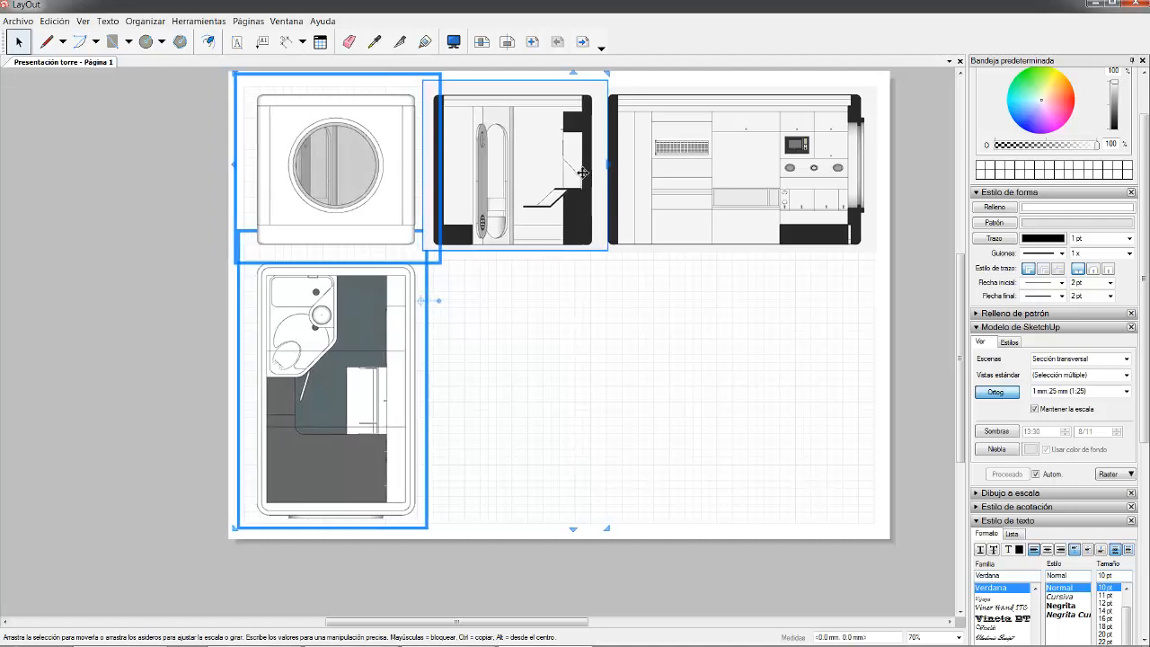
key("Left")
key("Left")
key("Left")
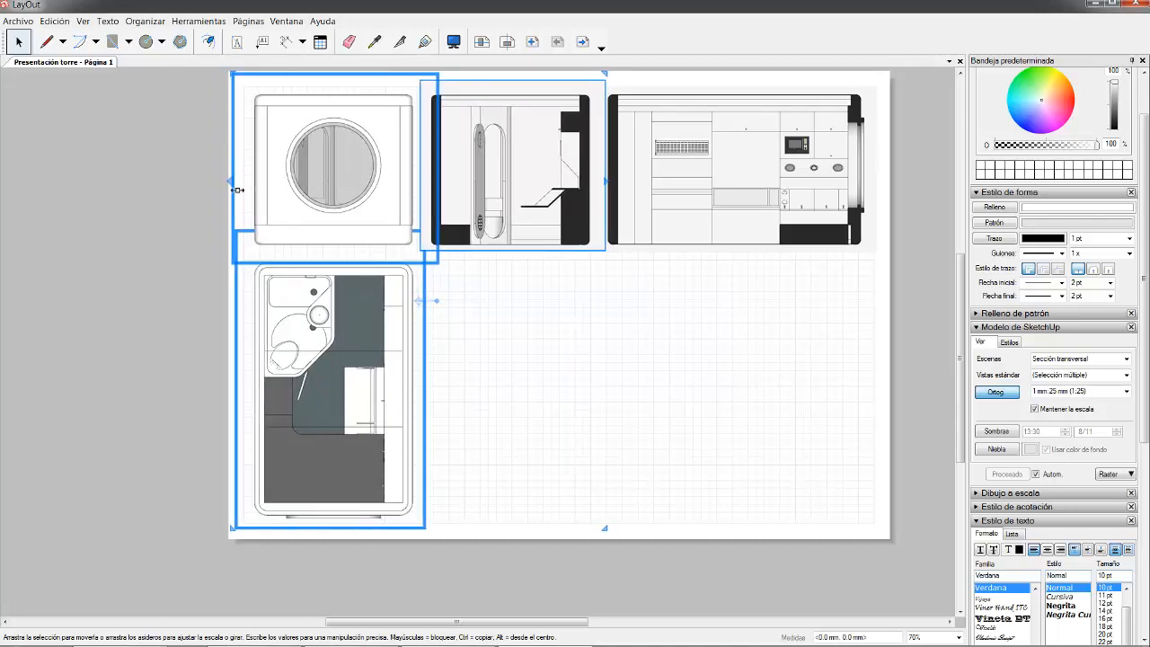
scroll(398, 191, "up", 1)
left_click(156, 199)
scroll(570, 160, "up", 4)
scroll(570, 160, "up", 2)
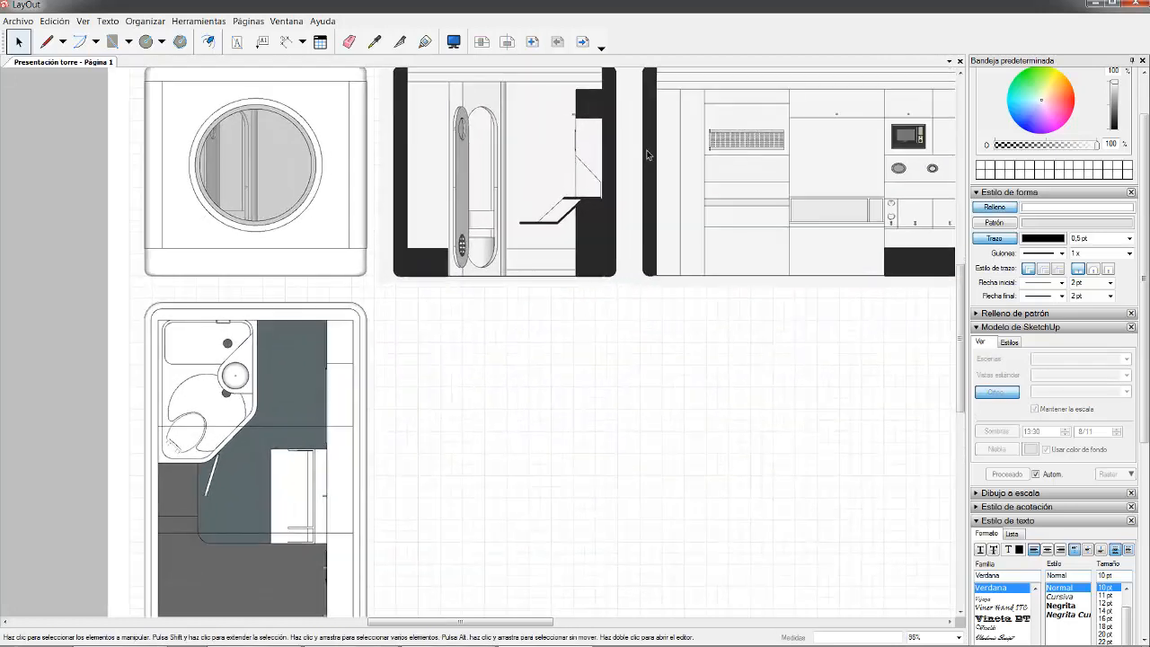
- Trim the transverse section viewport's right frame edge inward
left_click(576, 170)
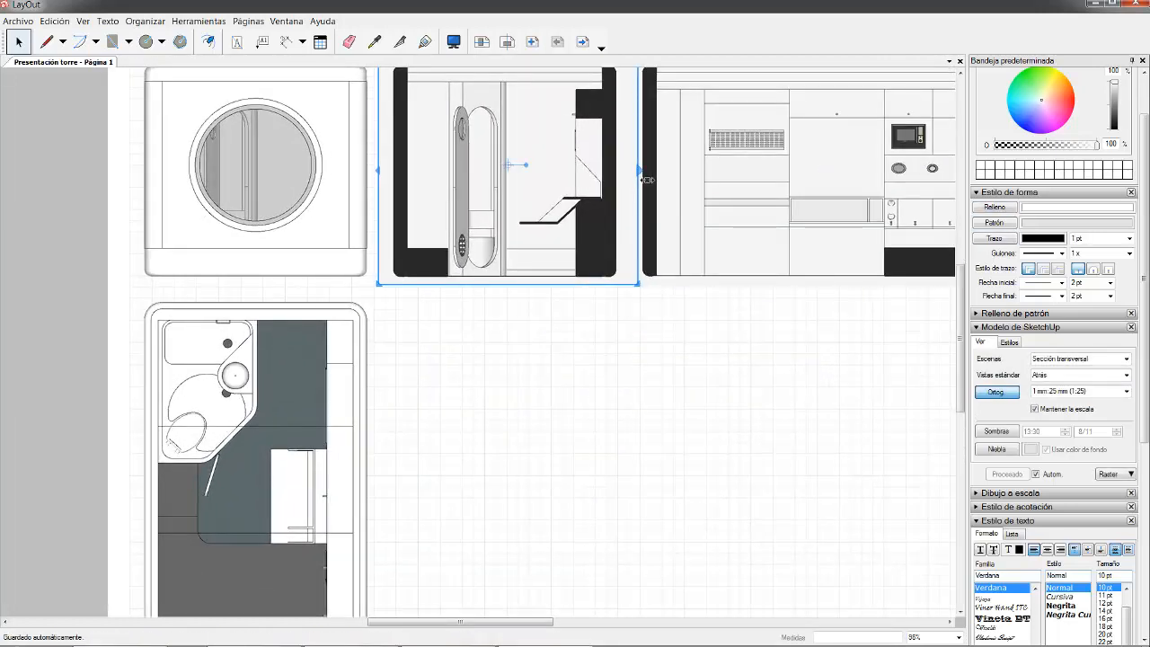
left_click_drag(639, 179, 630, 183)
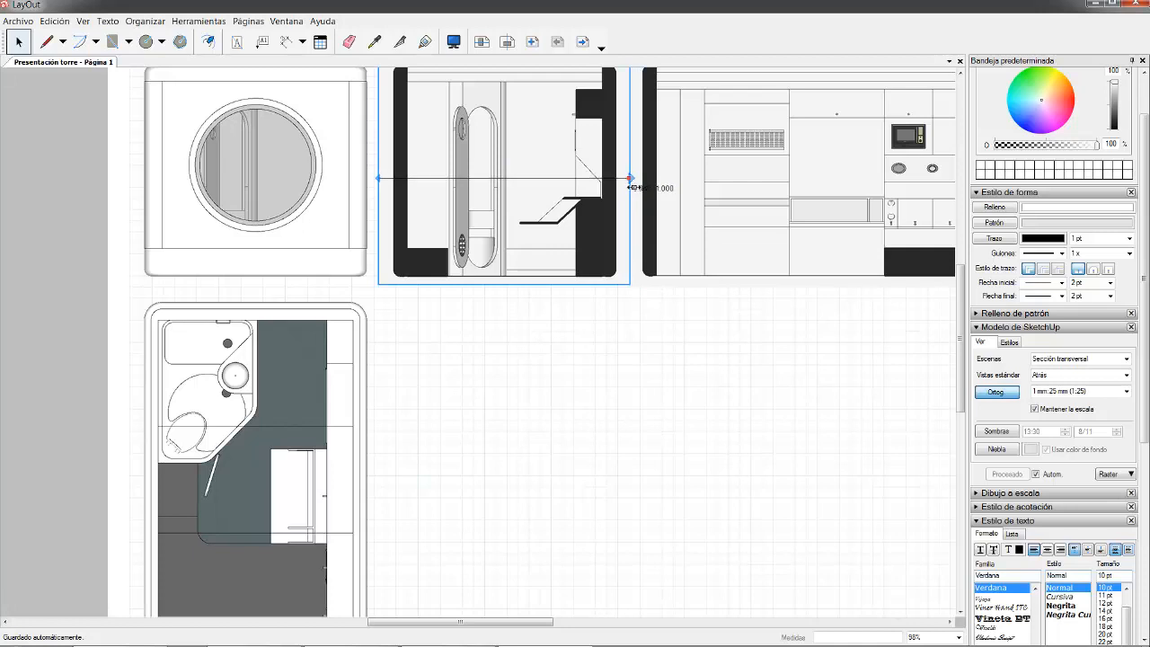
scroll(503, 184, "down", 3)
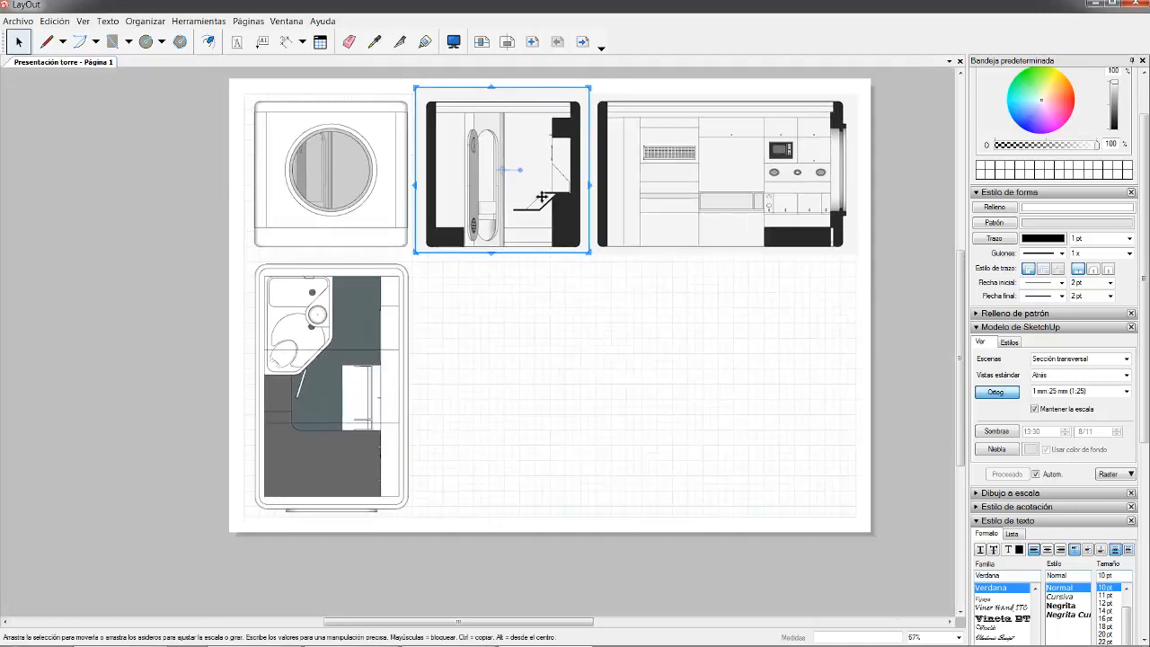
left_click(916, 288)
- Crop the longitudinal section viewport from its right side, closer to the drawing
left_click(795, 189)
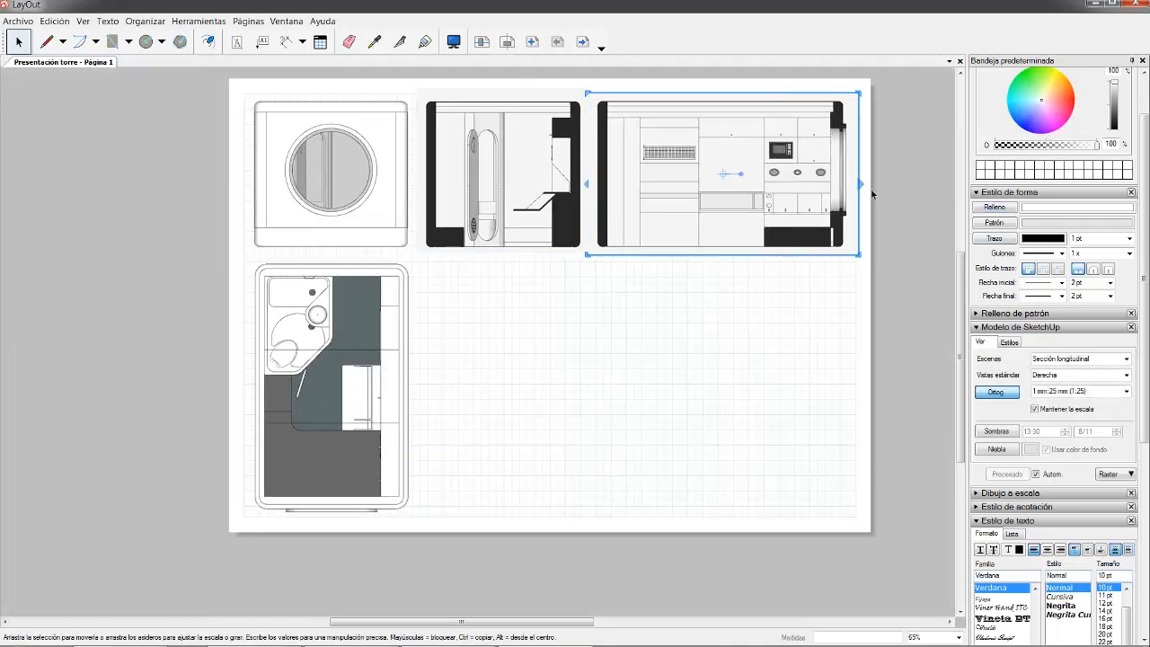
scroll(864, 187, "up", 3)
scroll(864, 200, "up", 1)
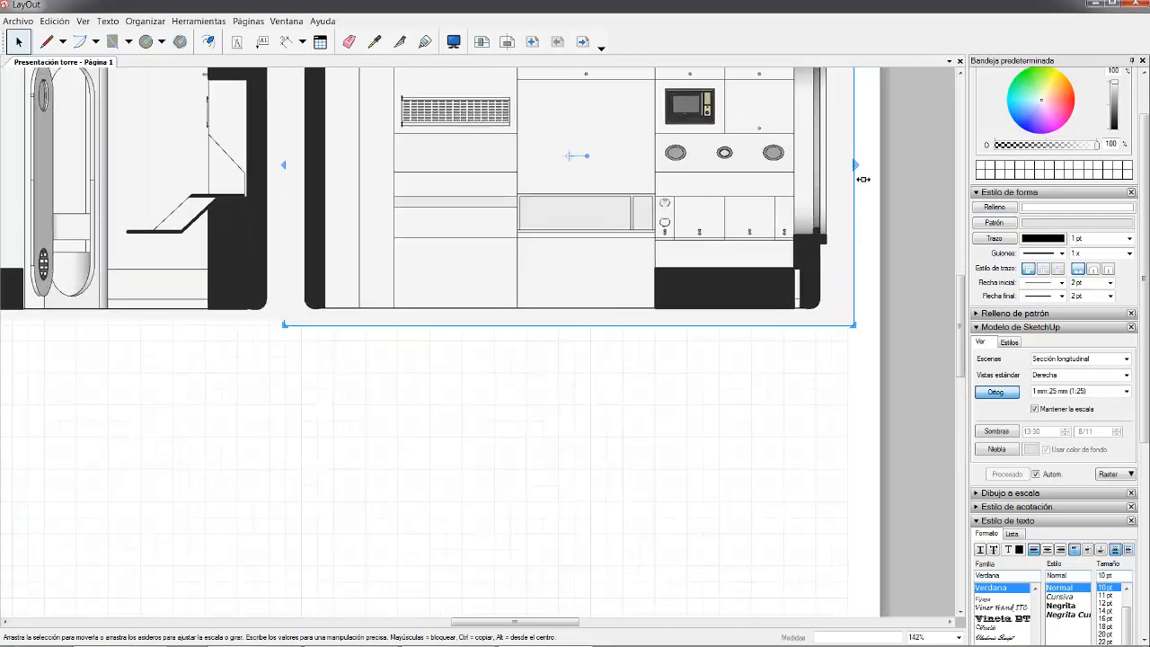
left_click_drag(862, 178, 841, 181)
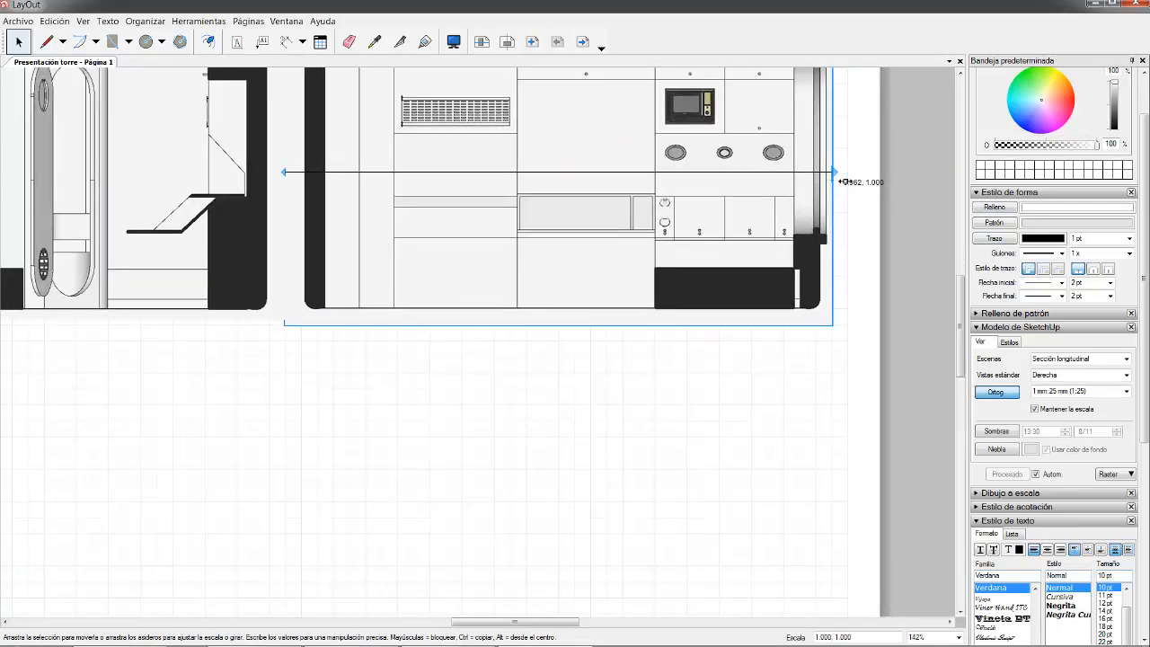
left_click(907, 225)
scroll(616, 264, "down", 5)
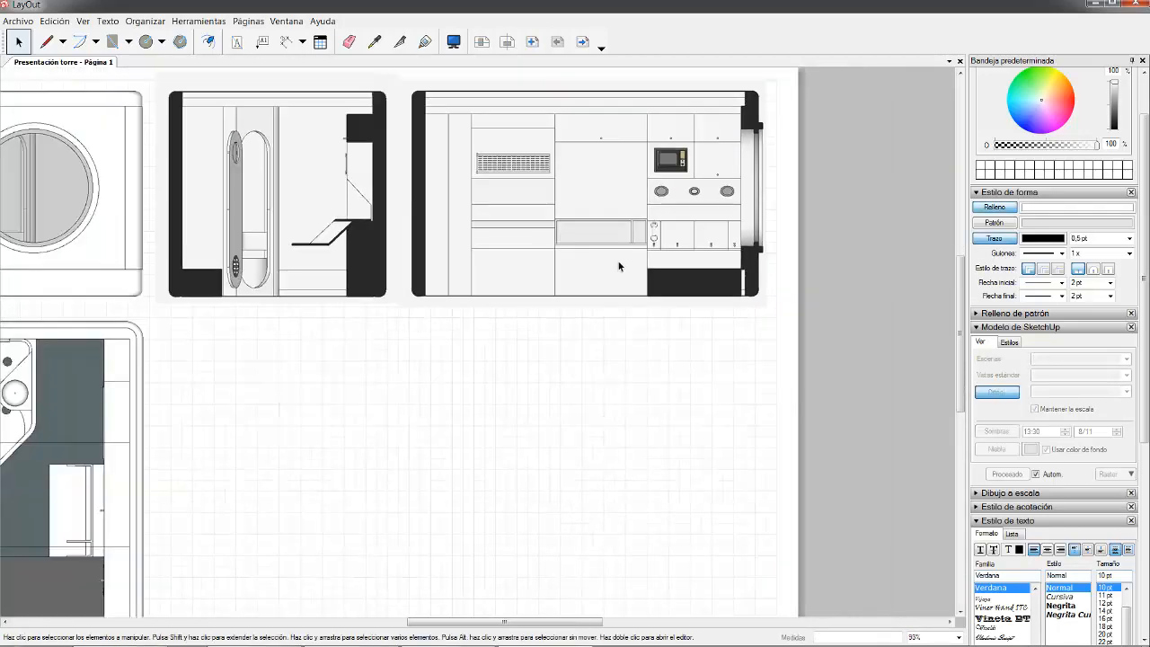
- Nudge the transverse section viewport slightly to the right
left_click(539, 234)
left_click(436, 232, "shift")
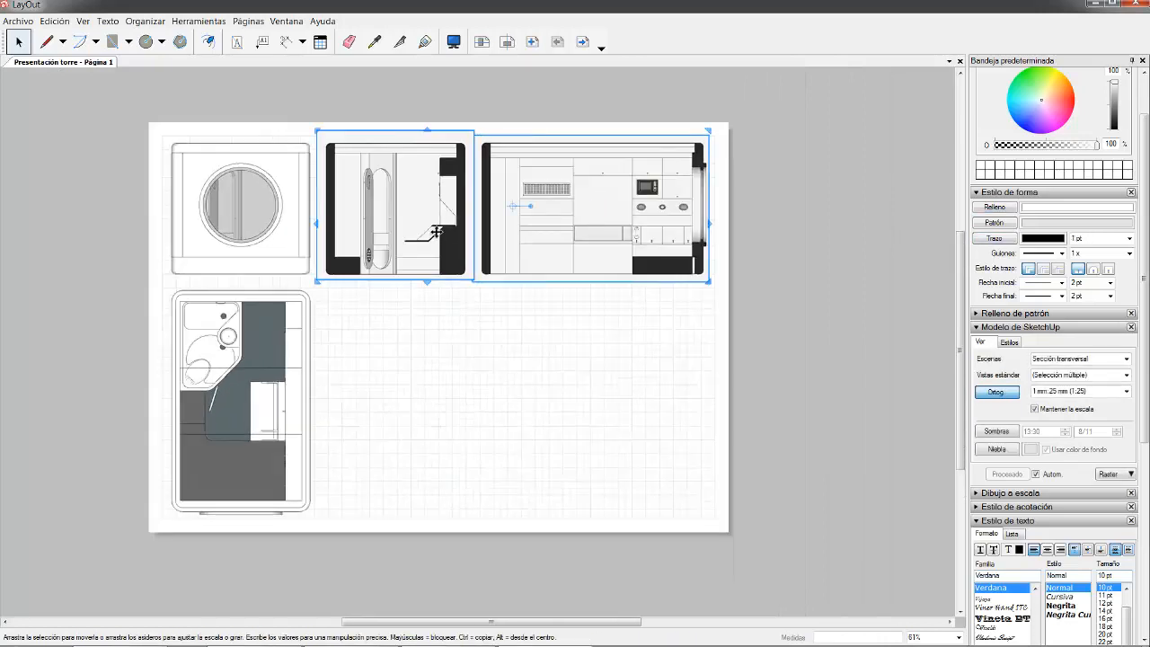
left_click(771, 286)
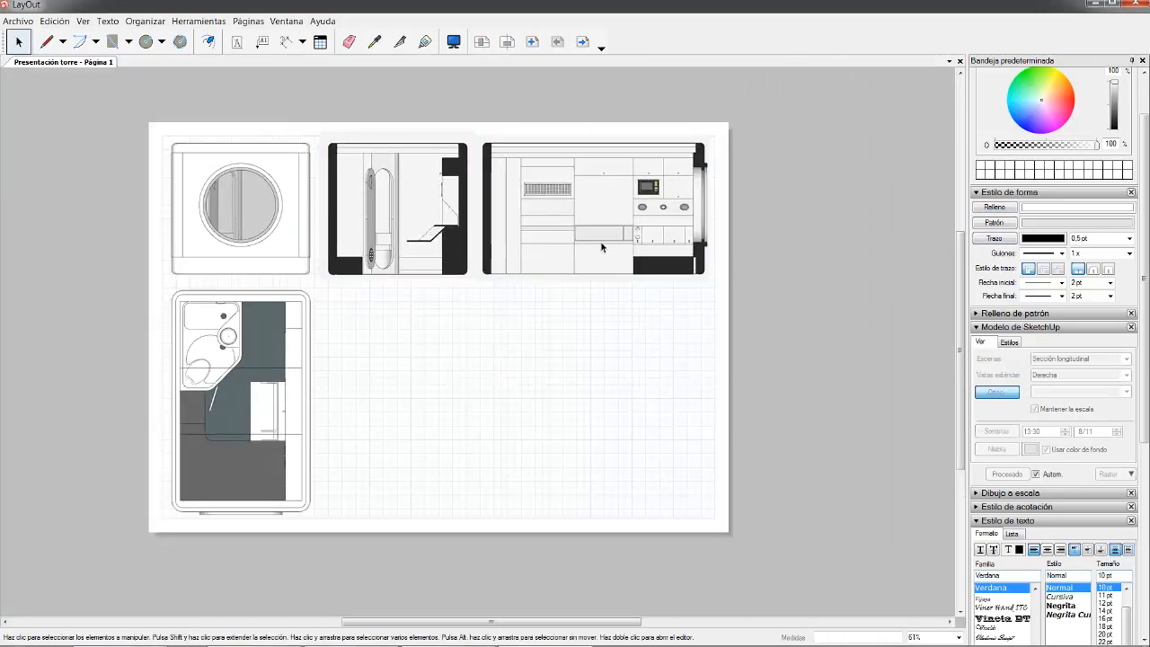
left_click(603, 243)
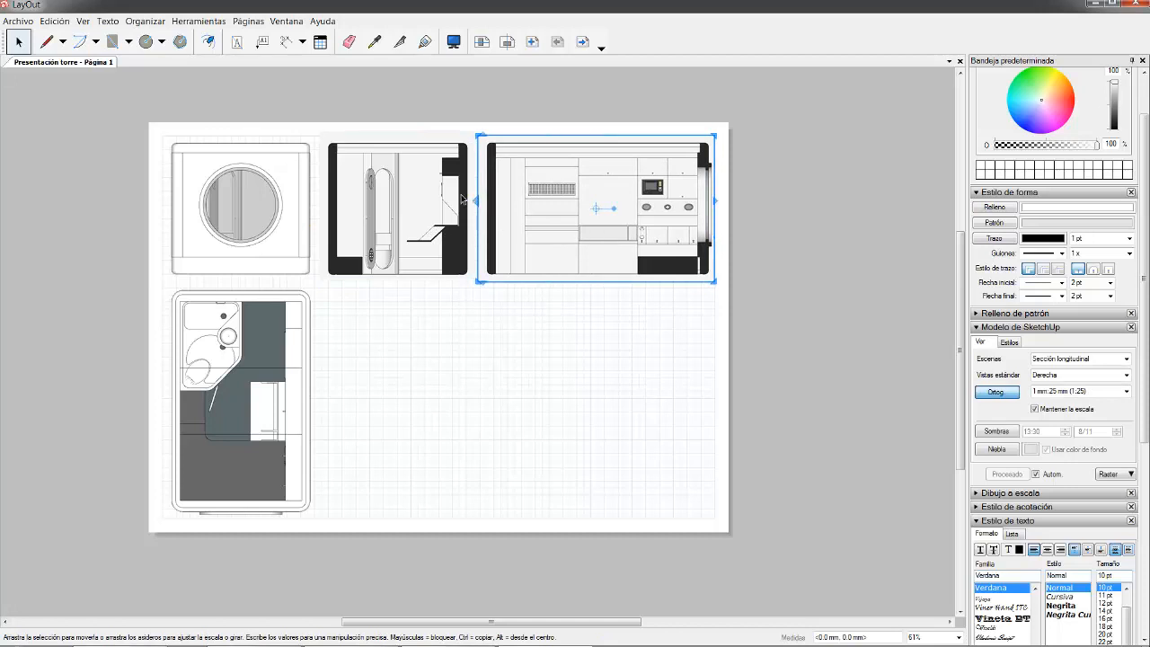
left_click(816, 283)
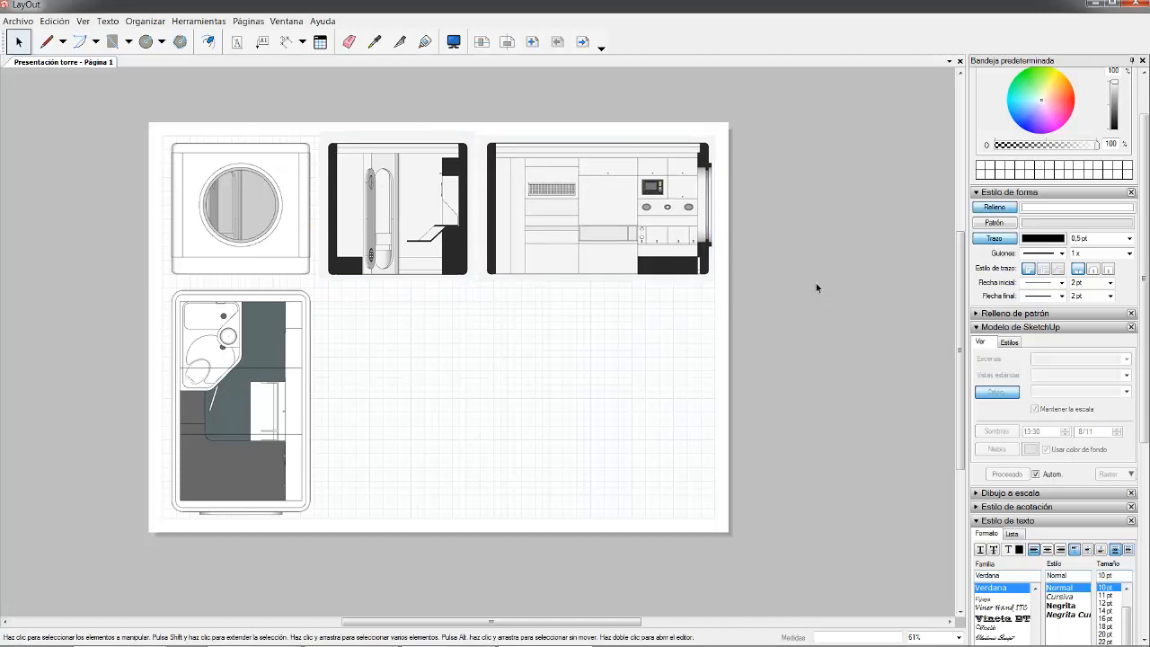
scroll(384, 228, "up", 3)
left_click(401, 209)
key("Right")
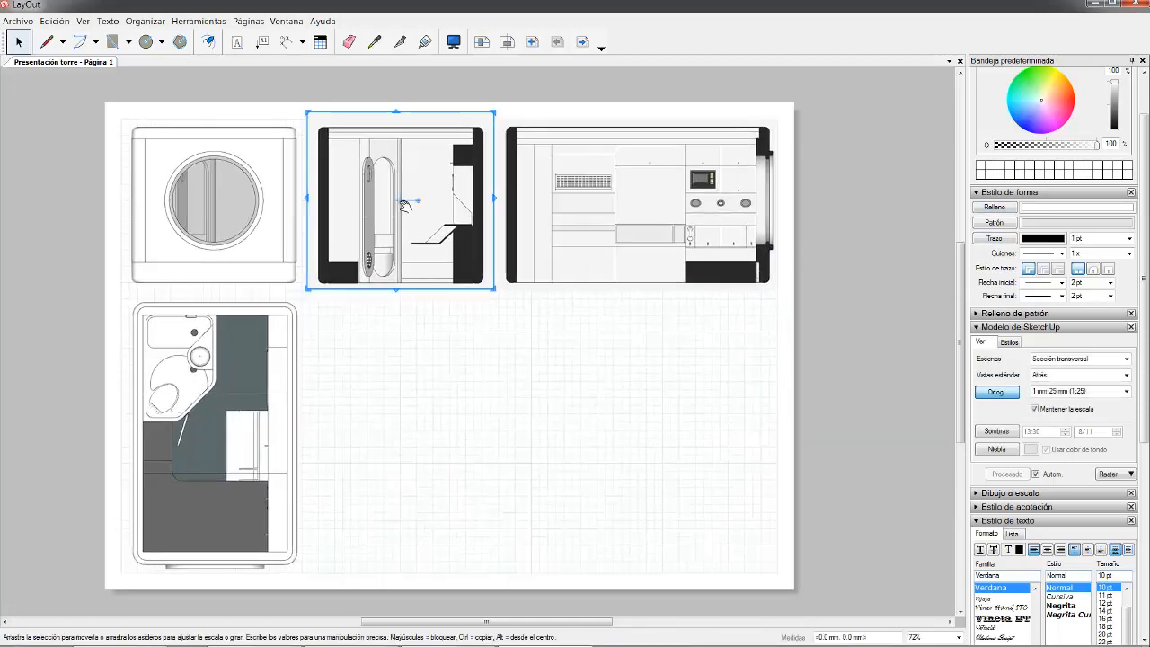
left_click(862, 276)
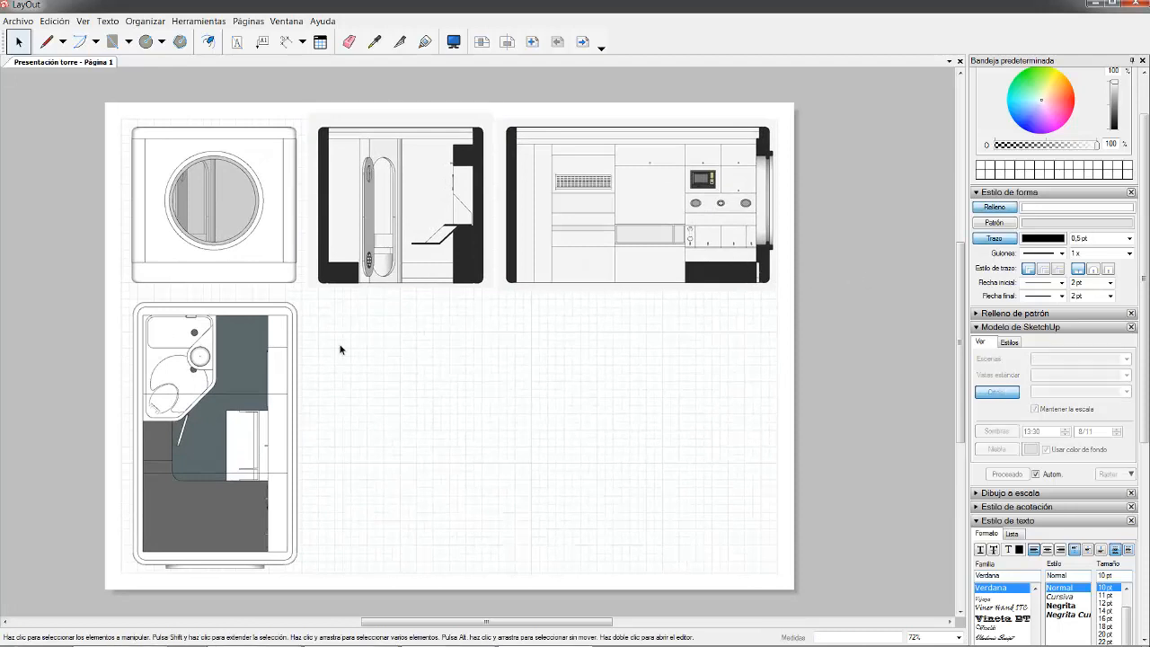
- Nudge the floor plan viewport slightly downward
left_click(248, 344)
key("Down")
key("Down")
key("Down")
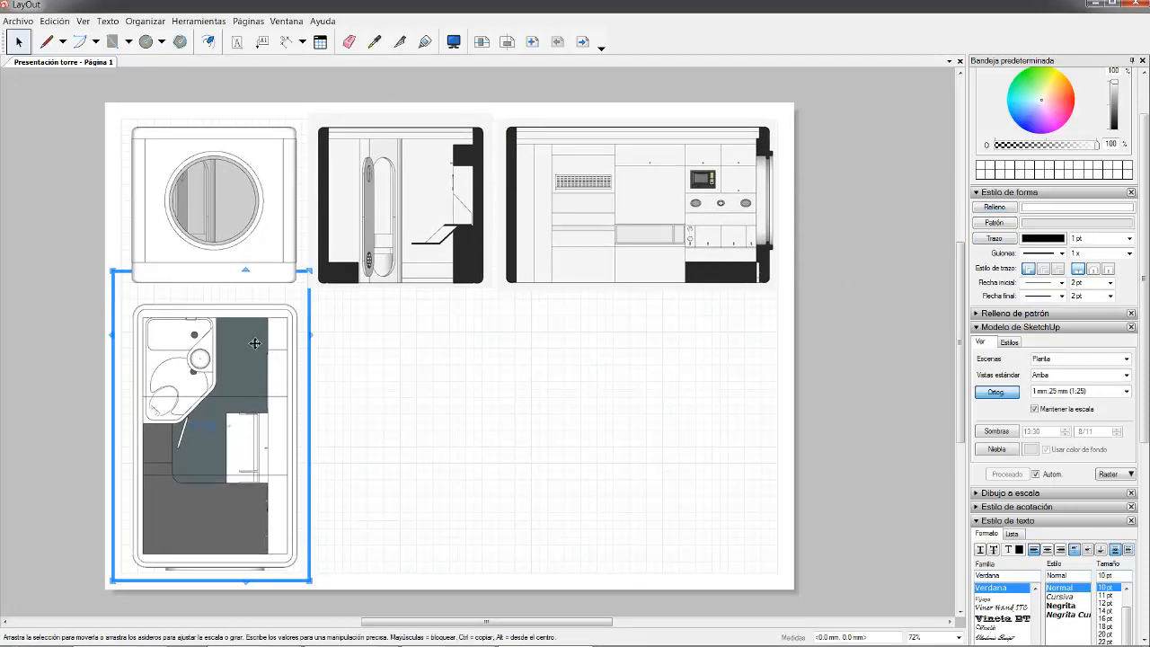
left_click(859, 383)
scroll(549, 272, "down", 4)
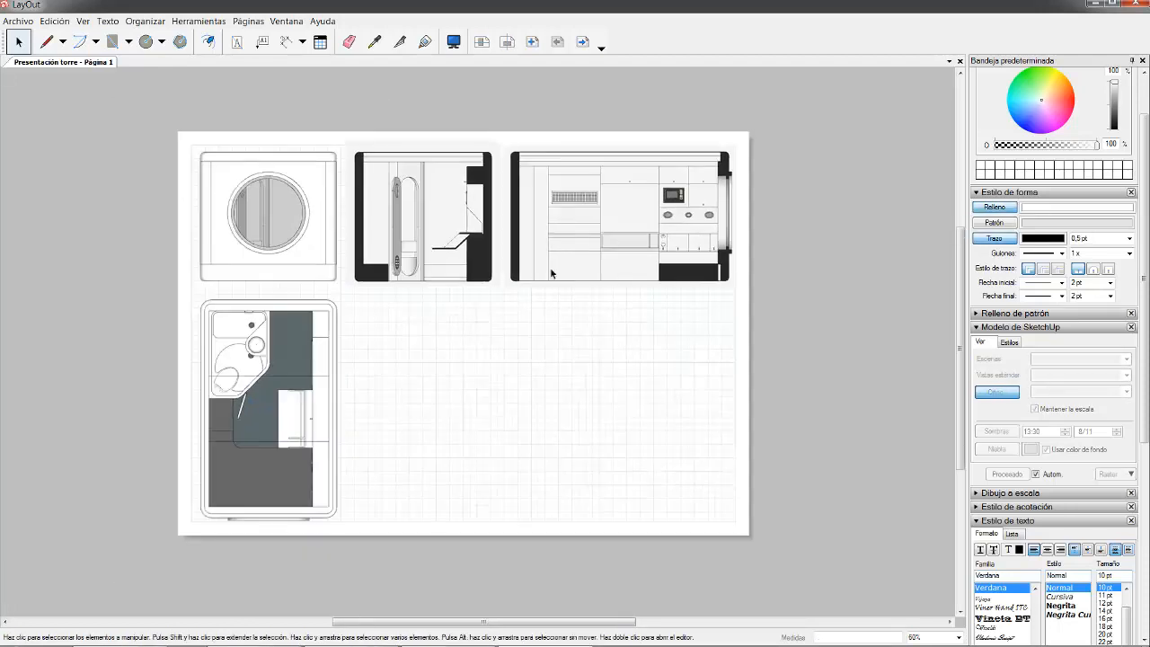
scroll(396, 344, "up", 3)
scroll(375, 258, "down", 2)
scroll(429, 302, "up", 2)
scroll(388, 269, "up", 4)
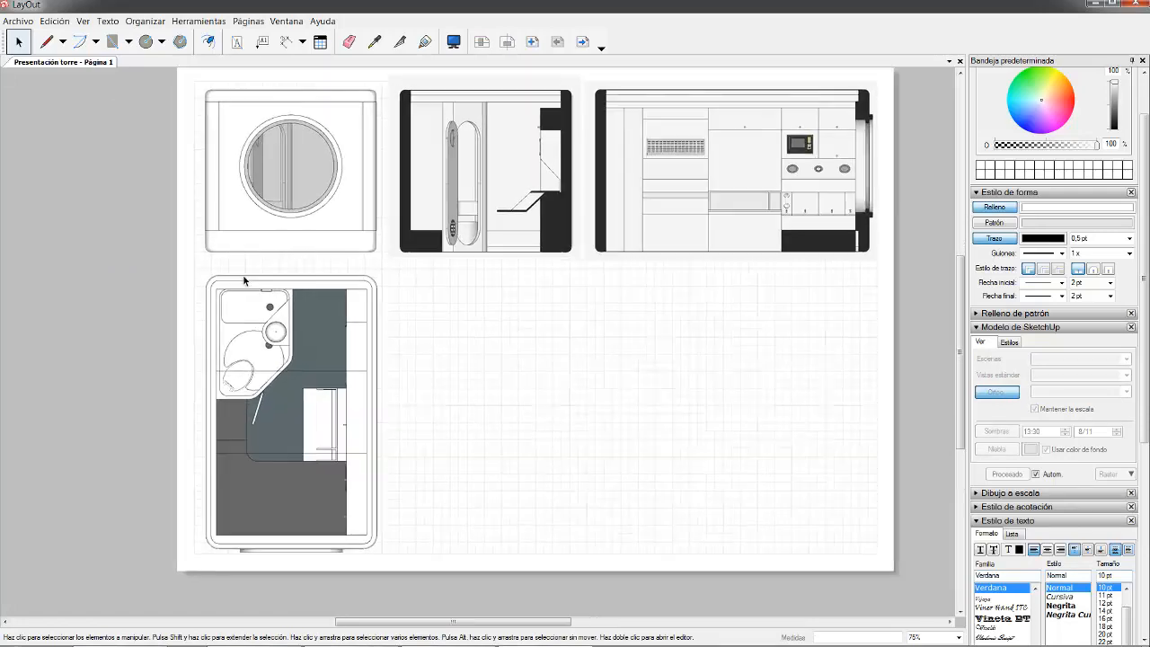
scroll(440, 269, "down", 3)
scroll(325, 419, "up", 2)
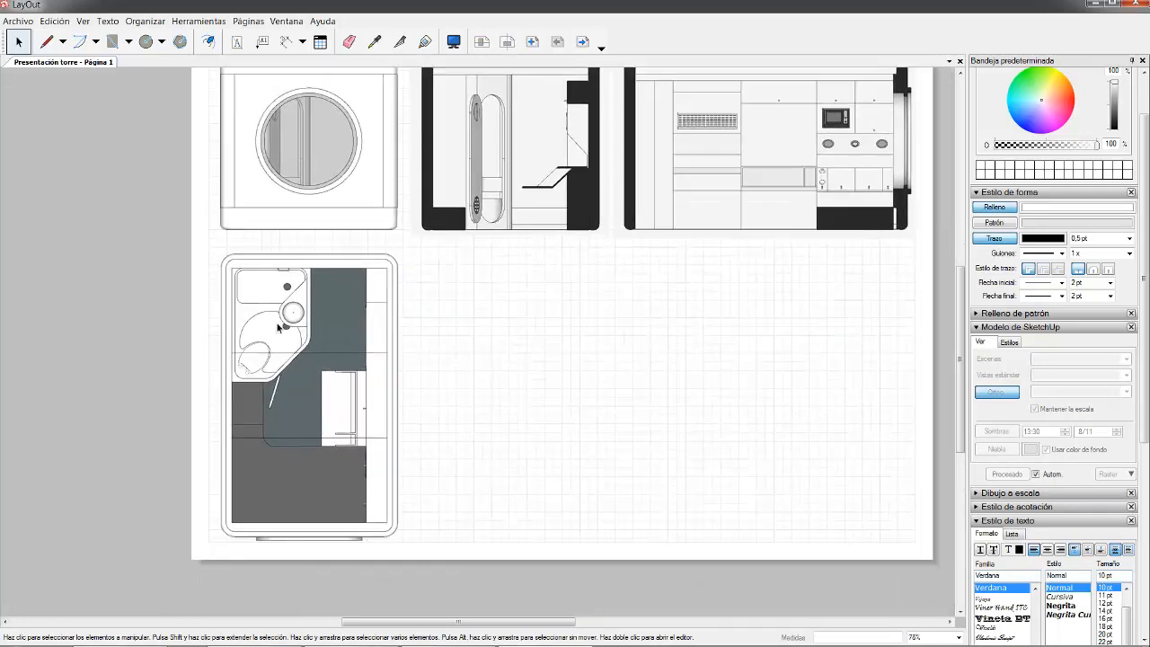
scroll(282, 329, "down", 2)
- Raise the three top-row views together, then nudge the floor plan up to align
left_click(656, 127)
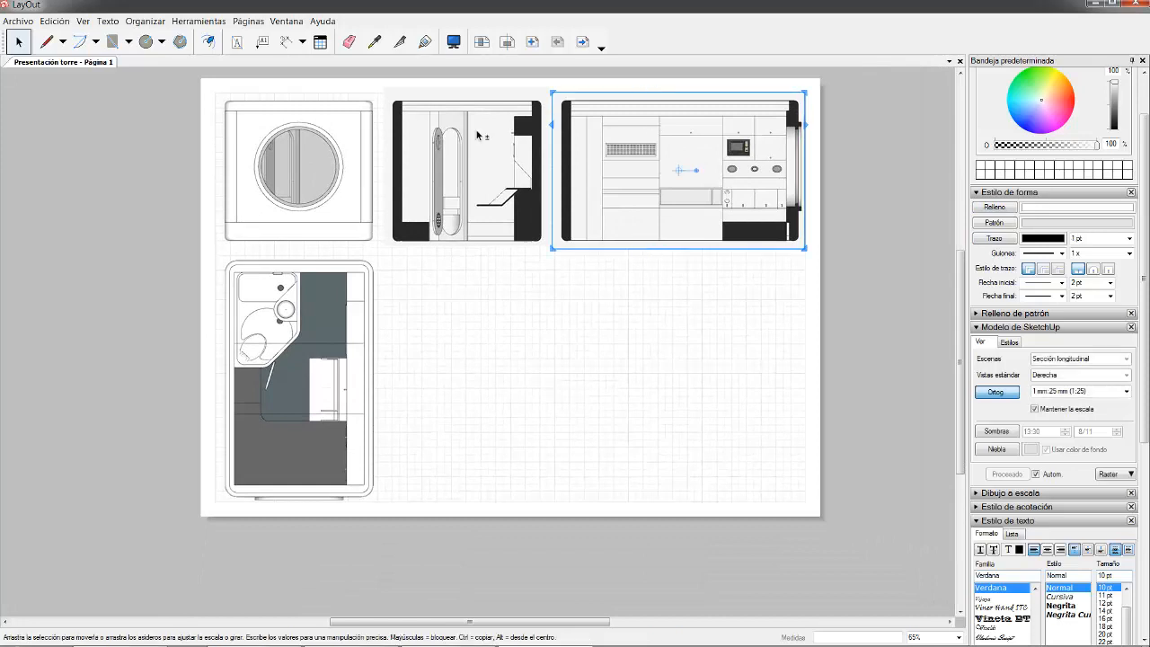
left_click(479, 137, "shift")
left_click(344, 138, "shift")
key("Up")
key("Up")
key("Up")
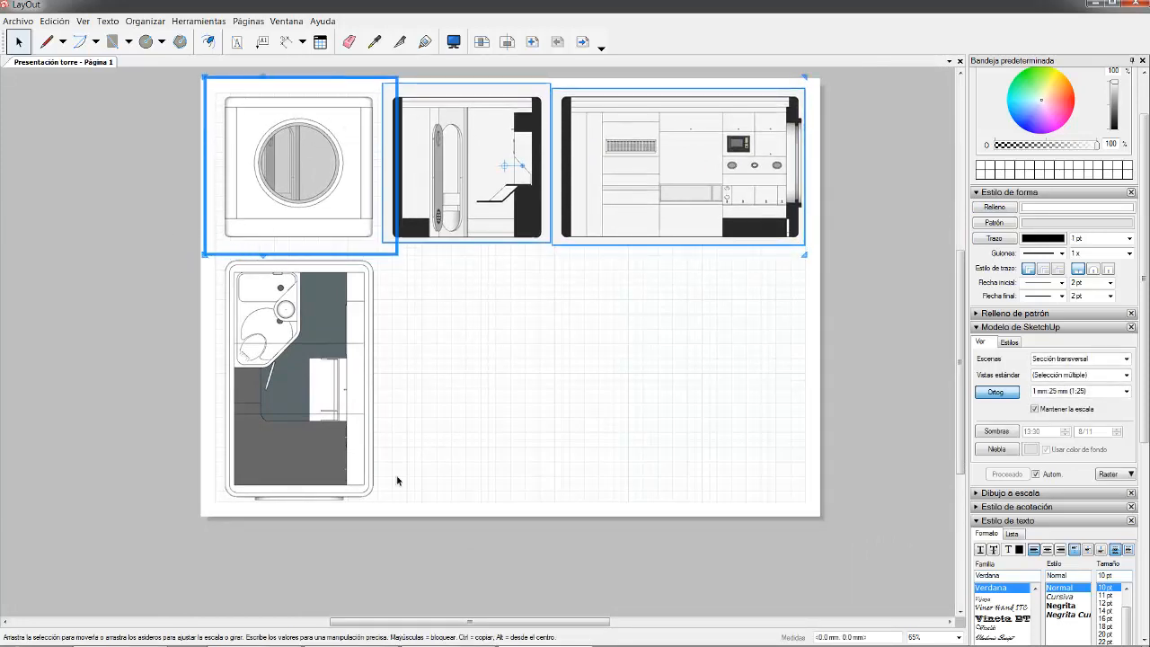
left_click(99, 473)
left_click(264, 360)
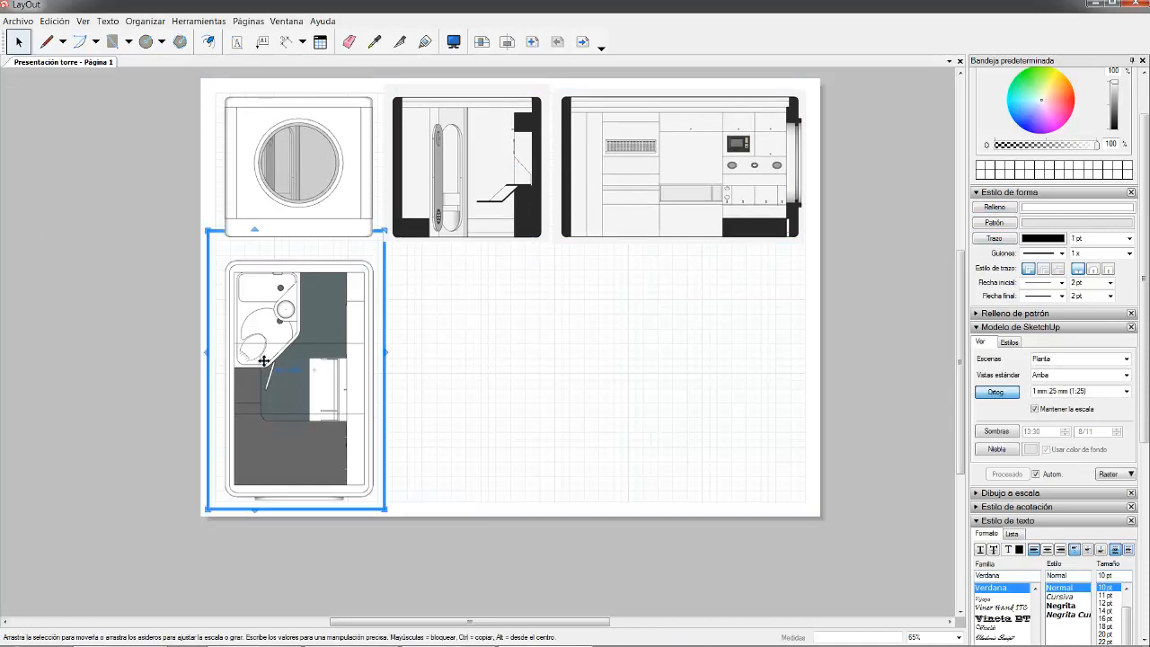
key("Up")
key("Up")
key("Up")
left_click(158, 375)
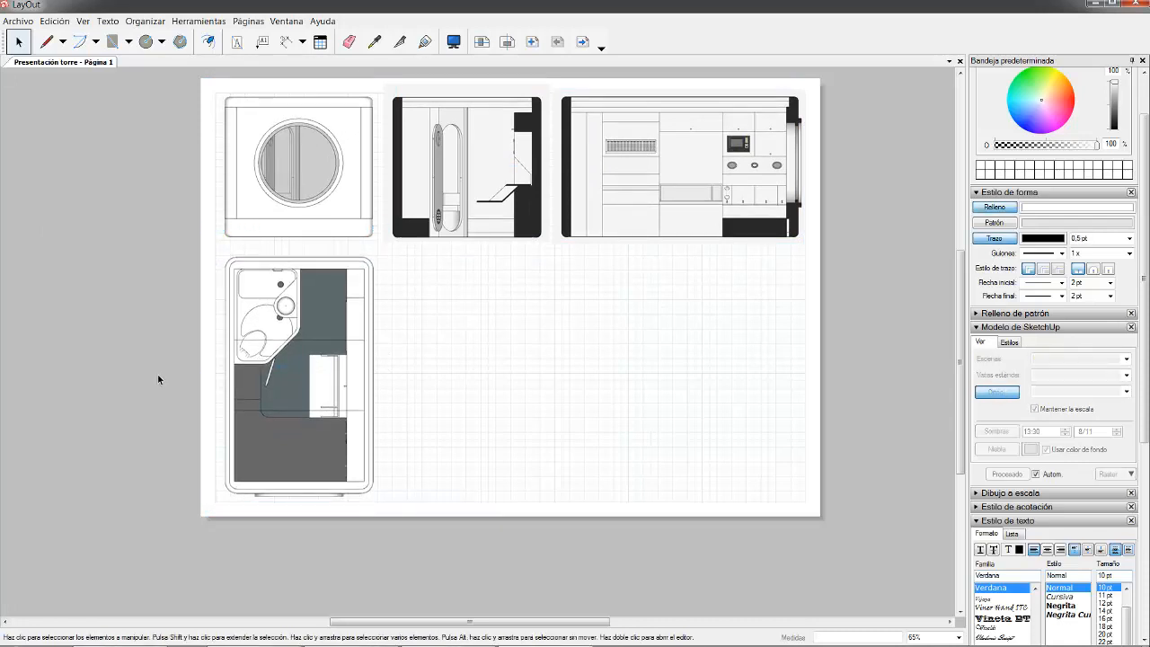
scroll(435, 493, "down", 1)
scroll(512, 292, "up", 1)
- Save the Presentación torre document with Archivo > Guardar
mouse_move(943, 639)
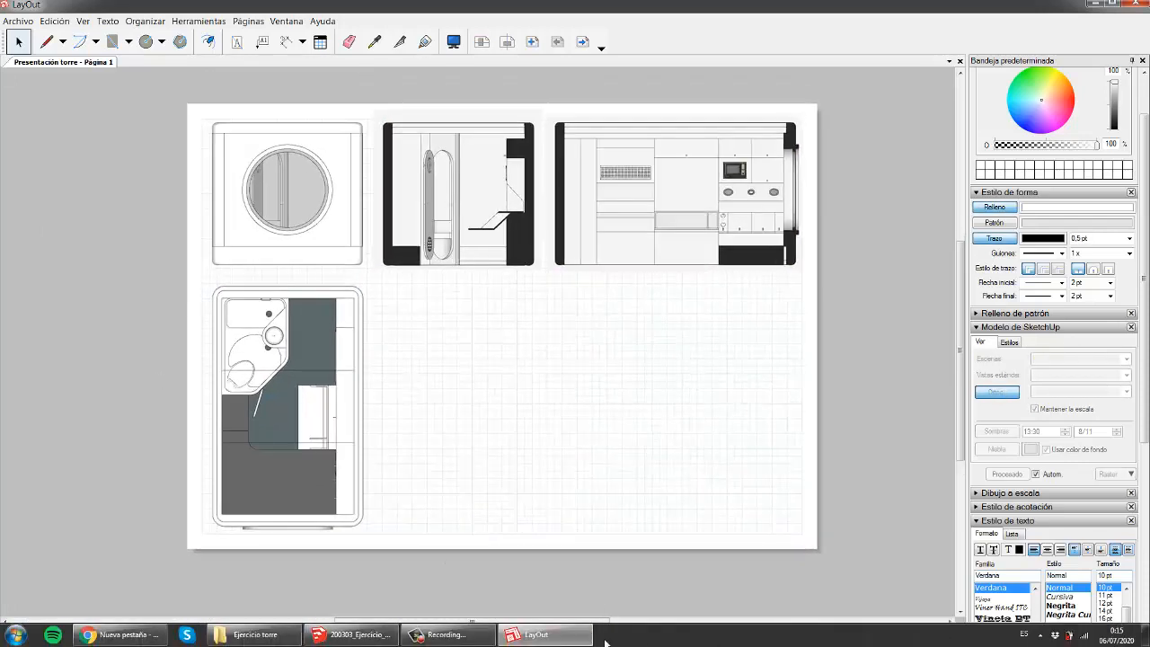
left_click(447, 634)
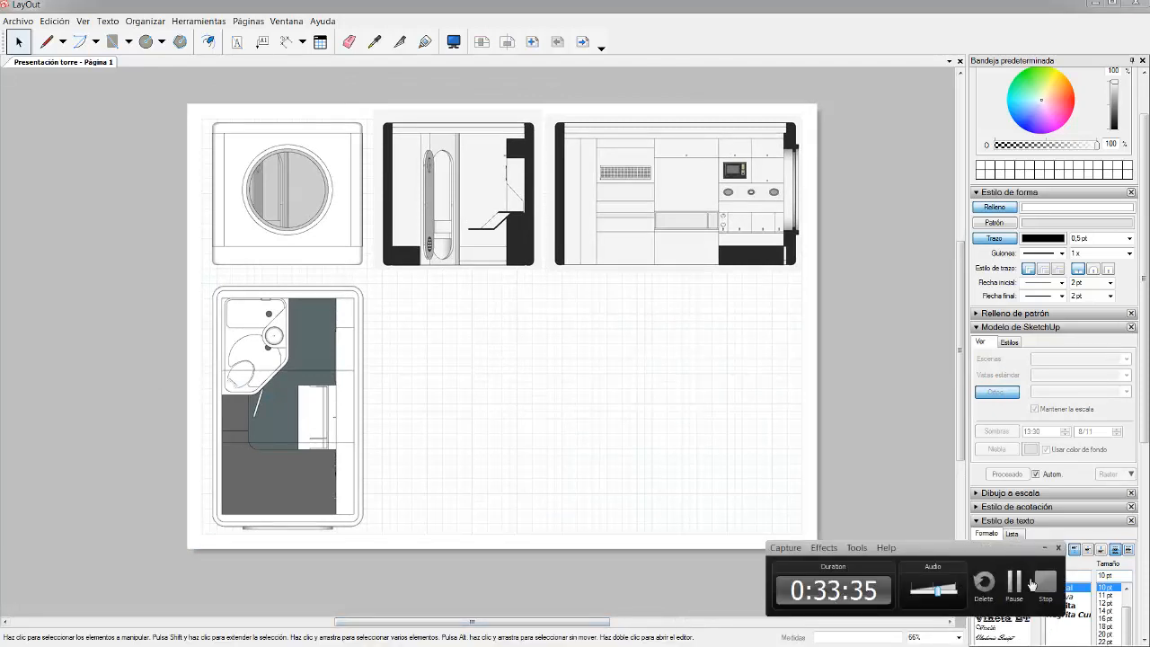
left_click(1044, 547)
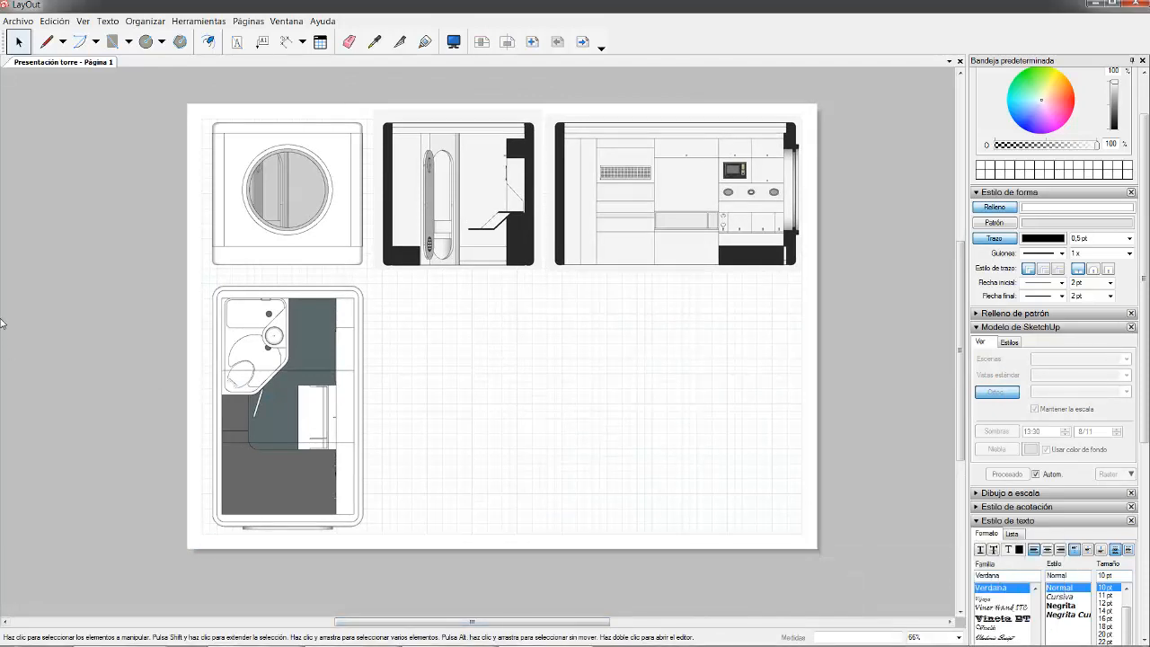
left_click(18, 21)
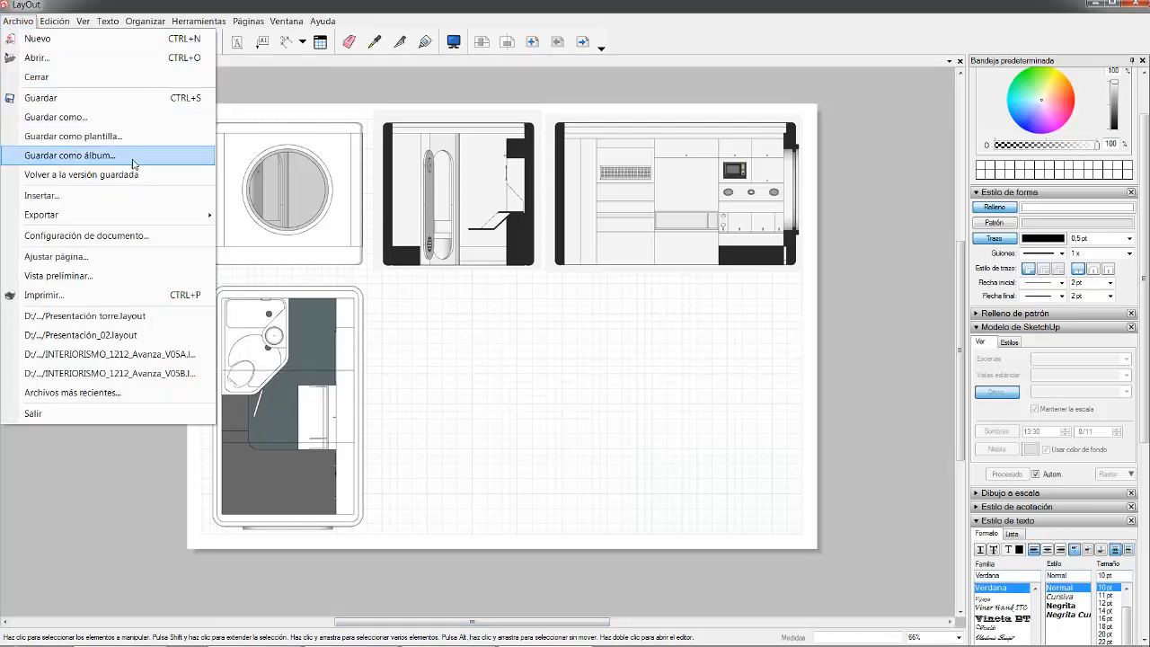
left_click(41, 98)
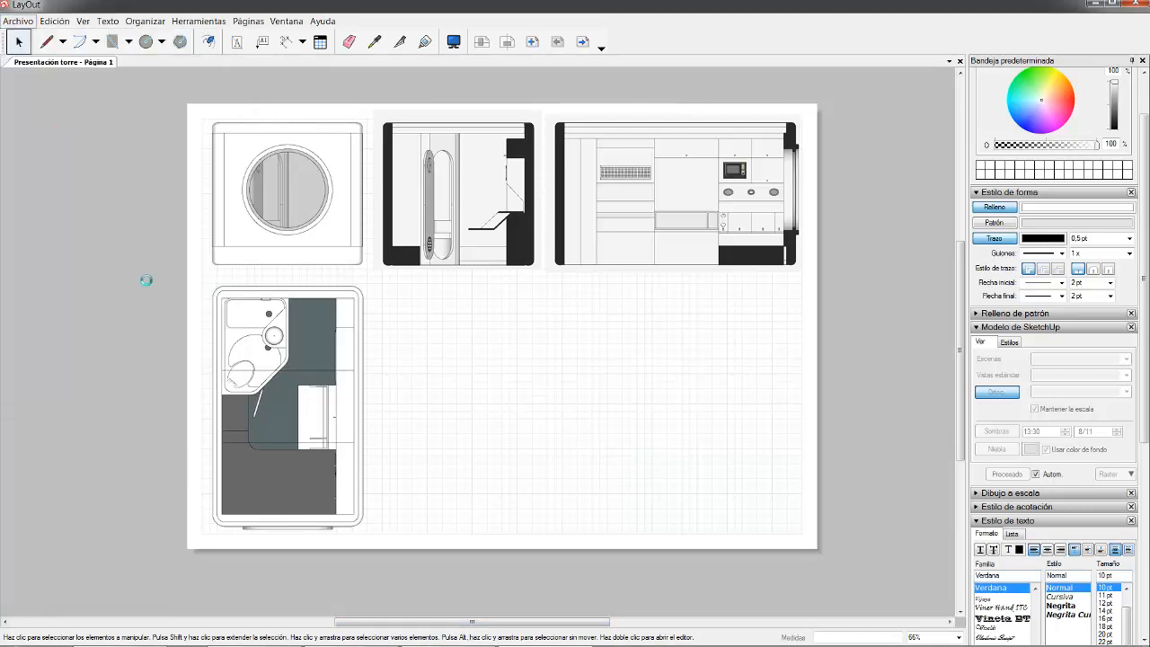